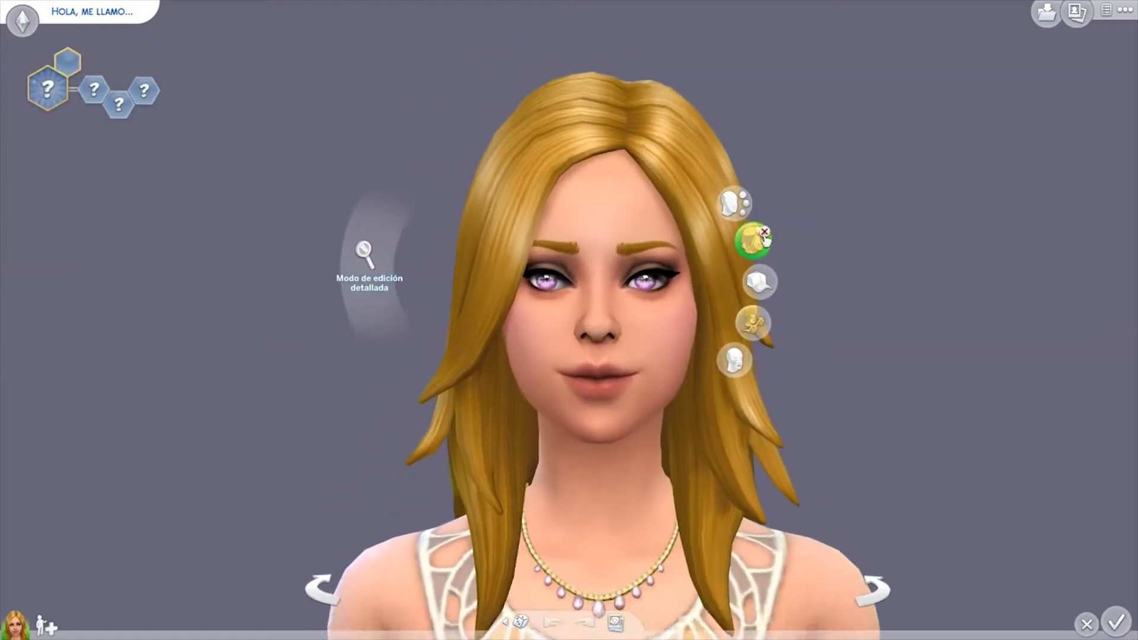
Apply the cat-logo smoothing skin detail overlay to the Sim's face.
left_click(737, 358)
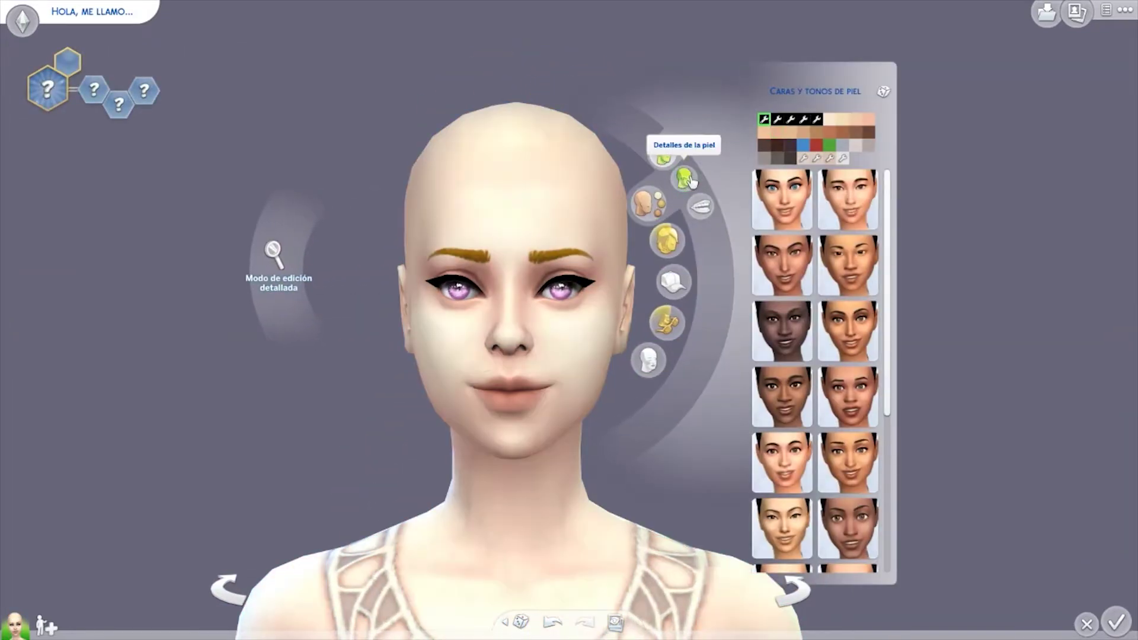
left_click(689, 181)
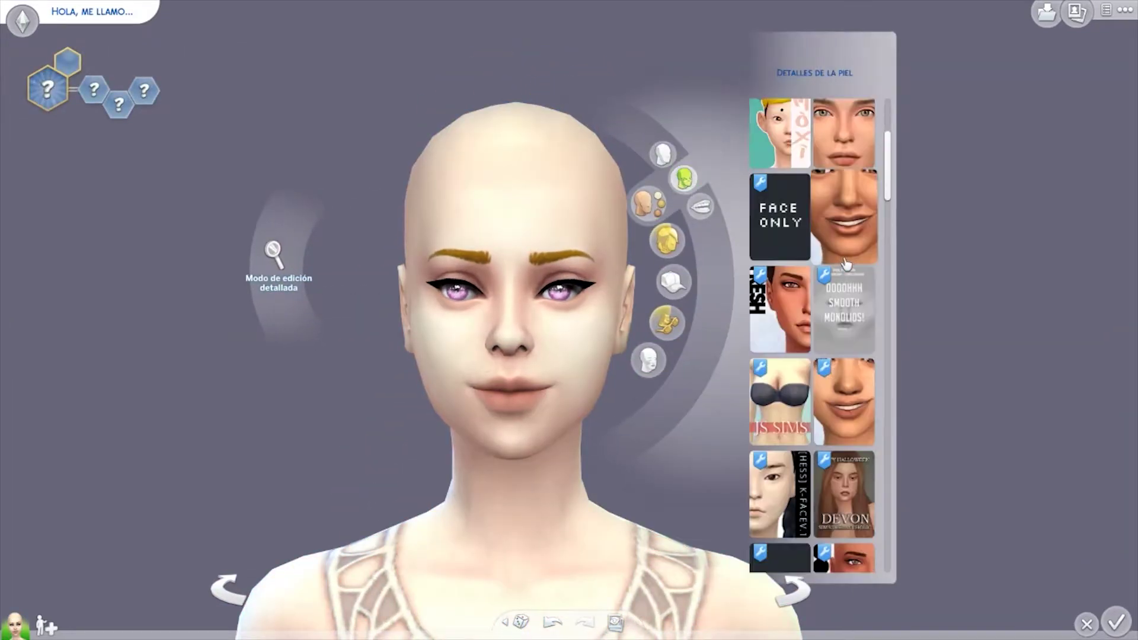
scroll(818, 326, "down", 3)
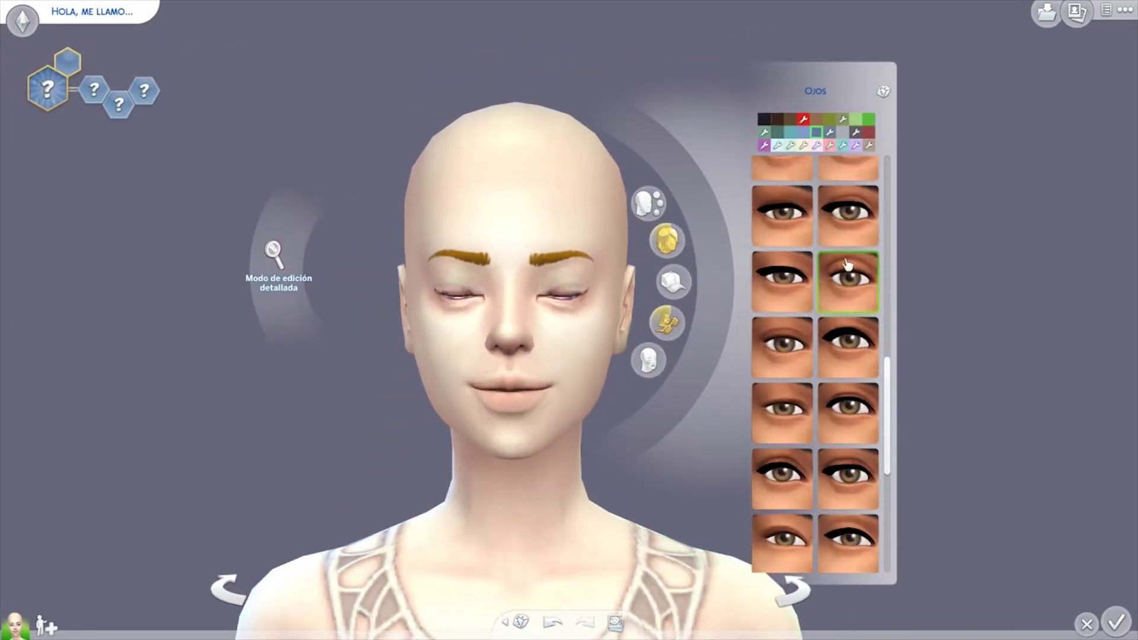
left_click(648, 203)
left_click(685, 178)
left_click(844, 252)
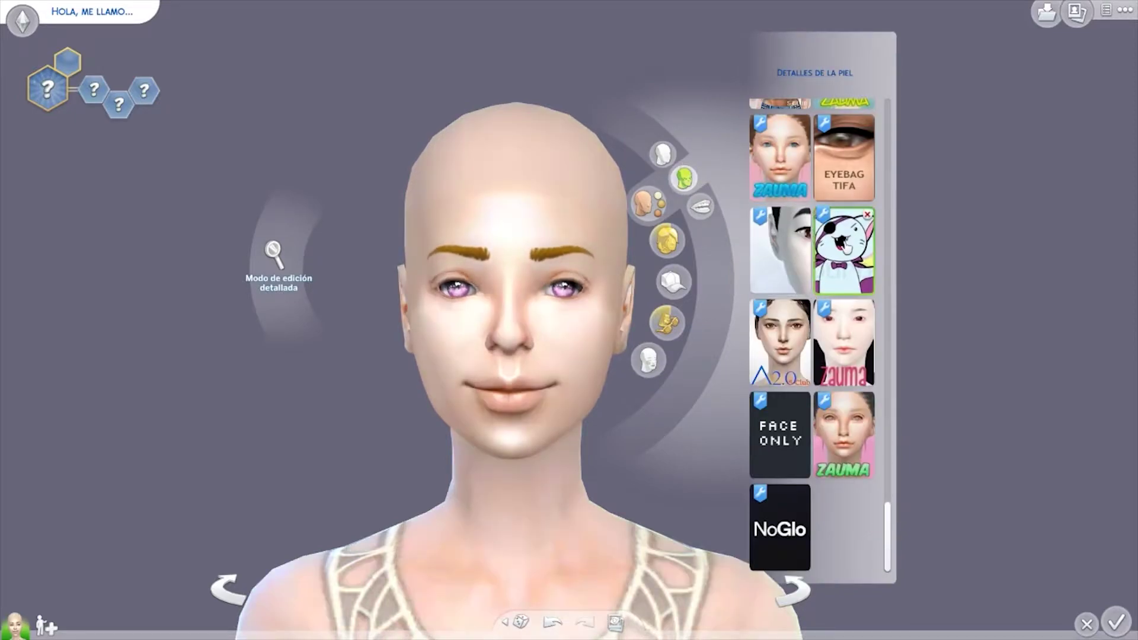
scroll(849, 289, "up", 1)
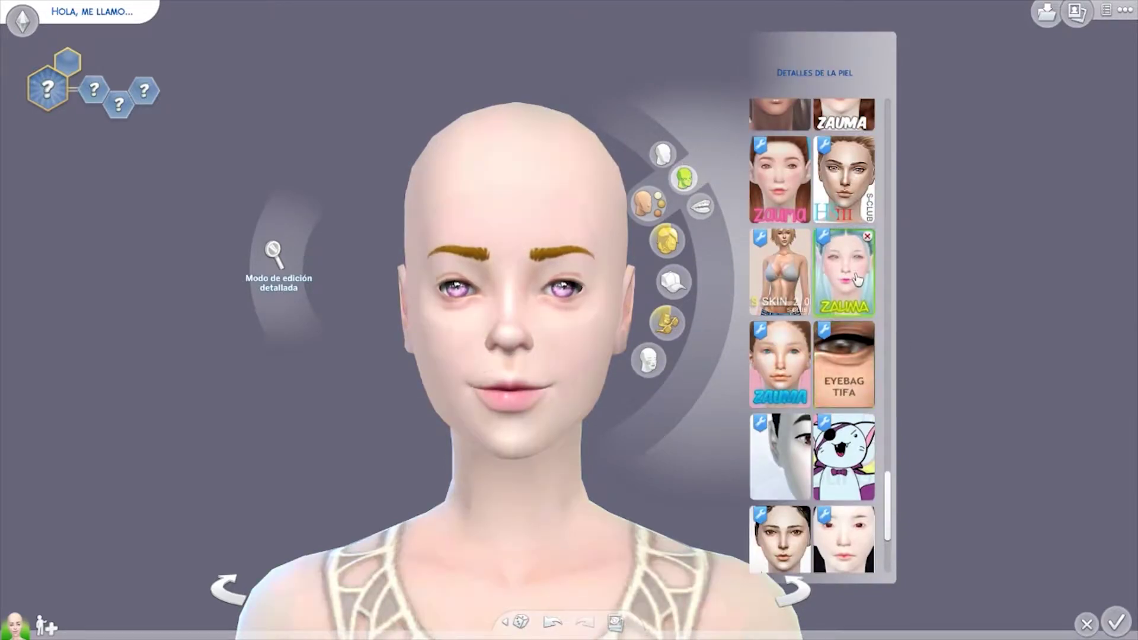
Give the Sim bright blue eyebrows, then move on to hairstyles.
left_click(579, 261)
left_click(580, 258)
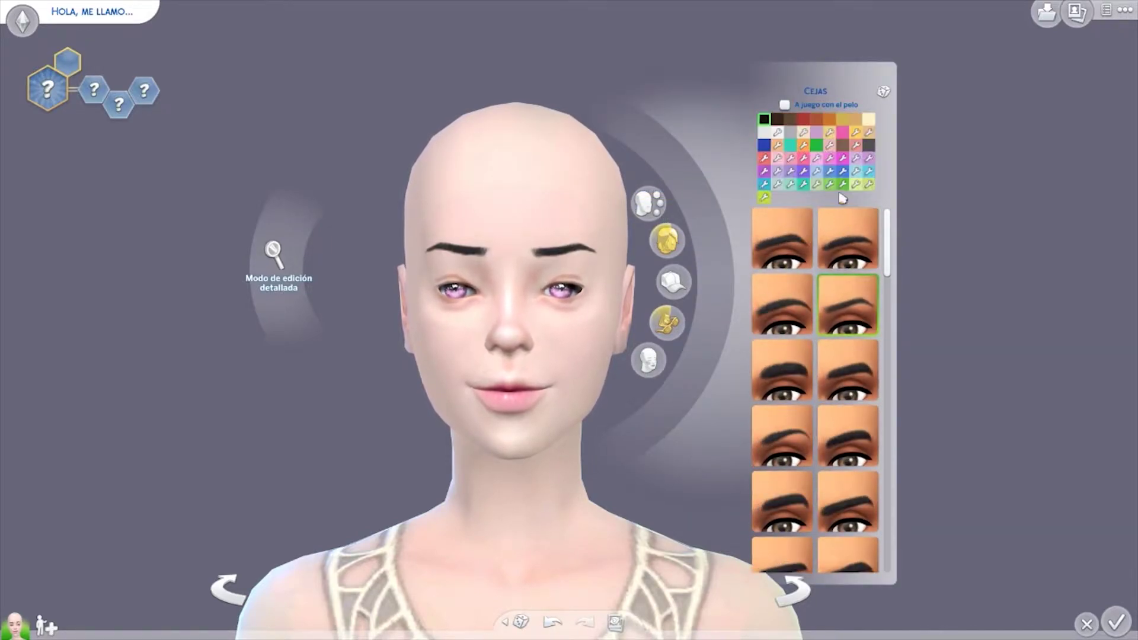
left_click(666, 240)
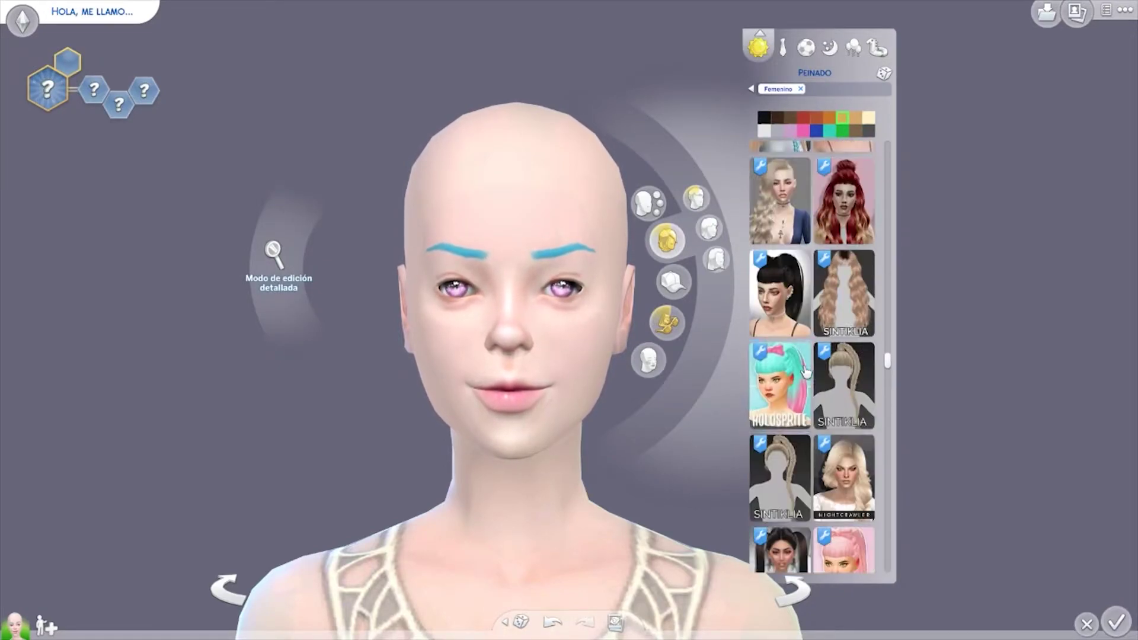
After trying a brown bob, choose the braided hairstyle in bright blue.
scroll(805, 372, "up", 3)
scroll(830, 355, "up", 3)
scroll(847, 344, "up", 3)
left_click(863, 329)
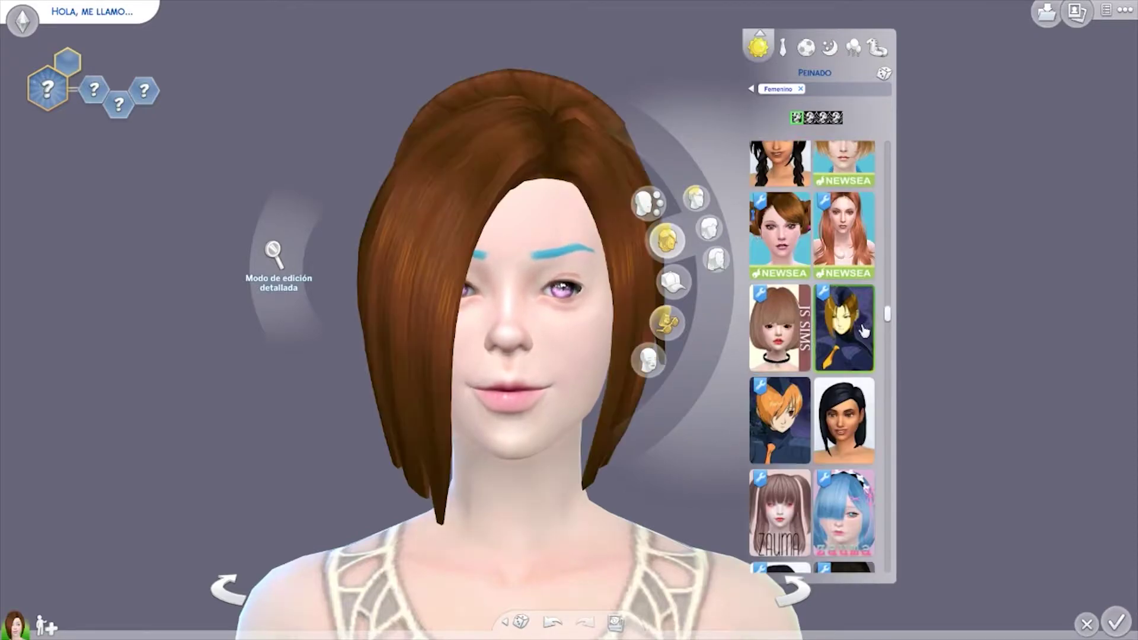
scroll(841, 356, "up", 3)
left_click(844, 211)
left_click(823, 119)
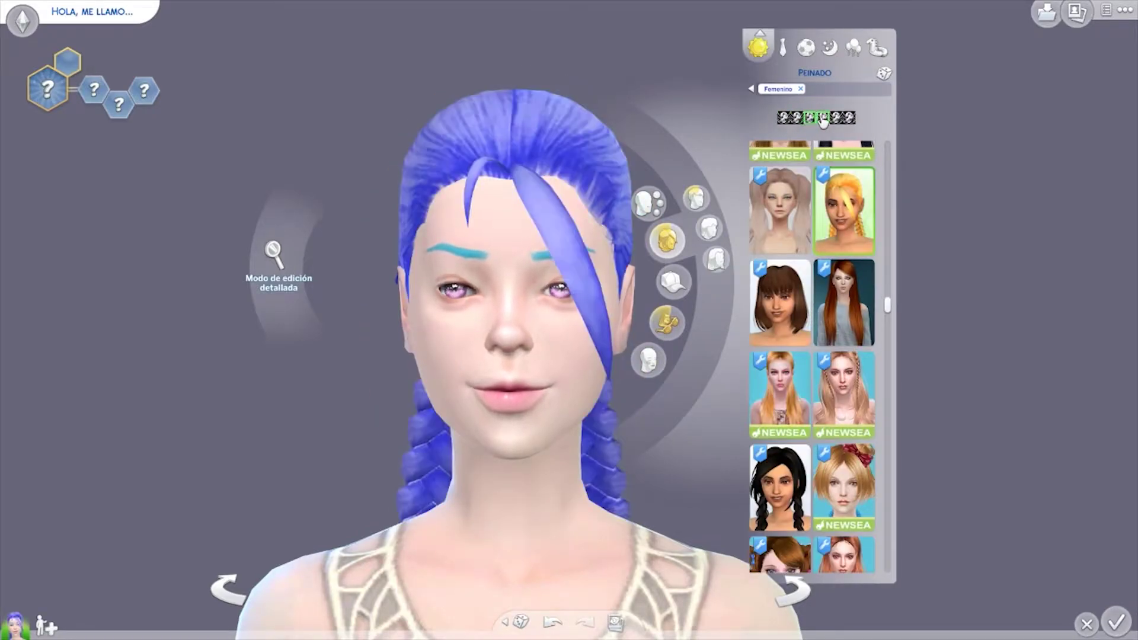
Recentre on the face and browse chin and cheek presets in detailed face editing.
left_click(569, 382)
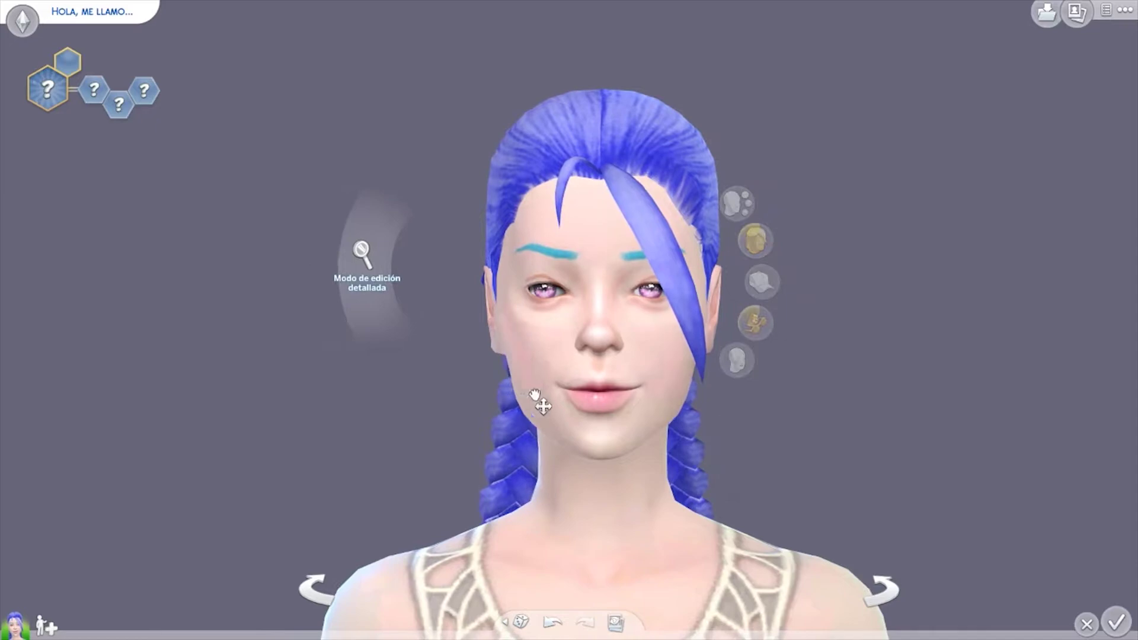
left_click(535, 396)
left_click(520, 209)
scroll(484, 444, "up", 3)
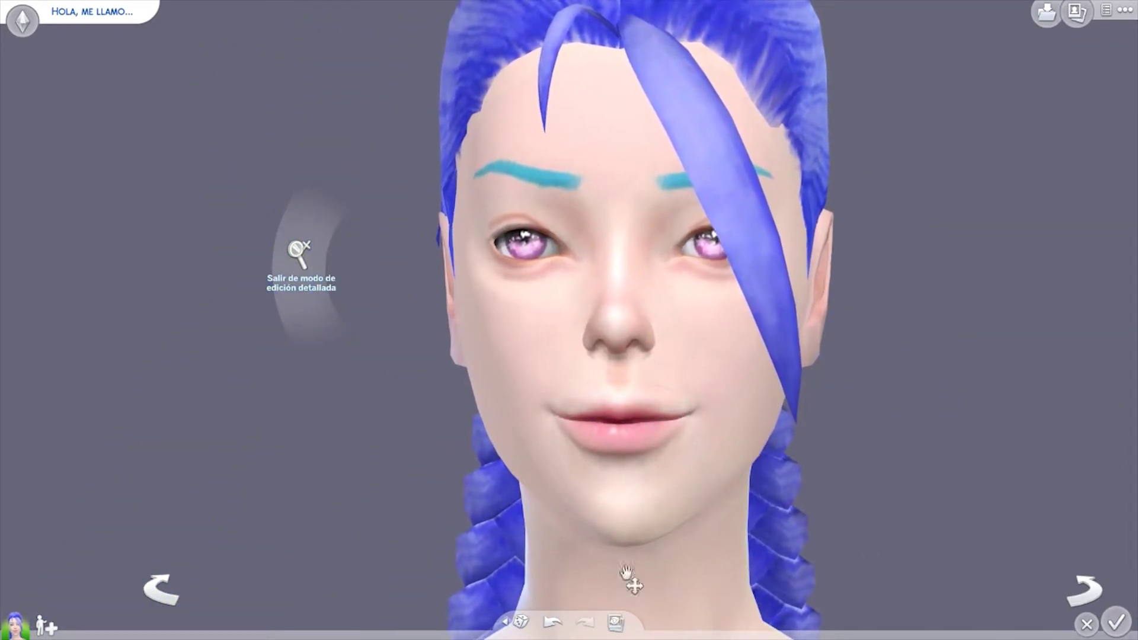
scroll(528, 415, "down", 2)
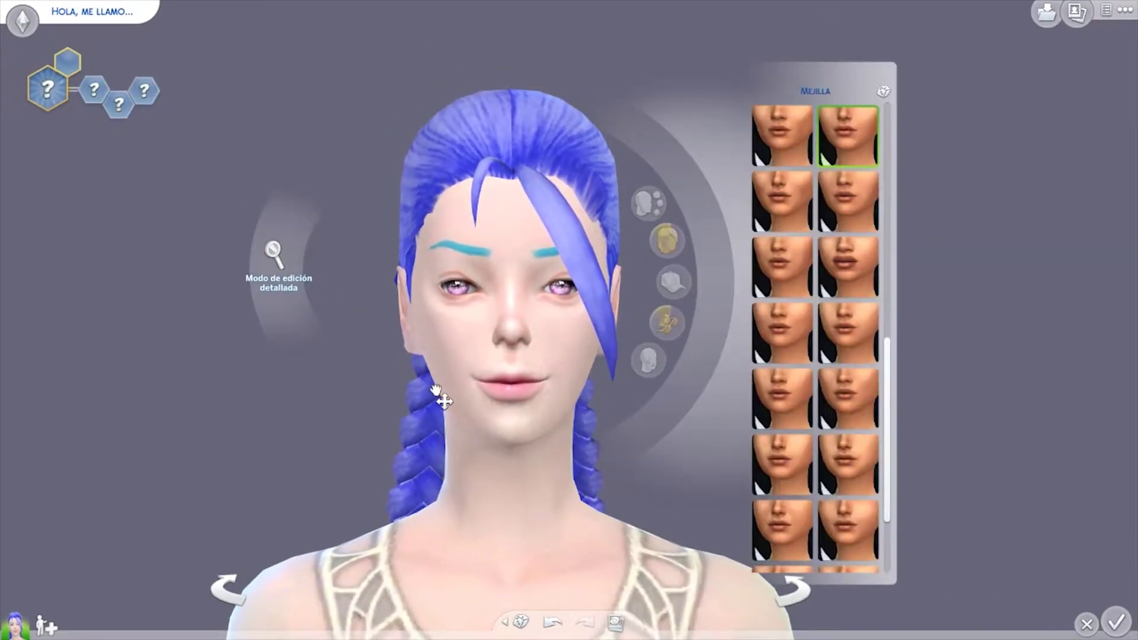
Pick a pink eye preset and zoom in closely to inspect the eyes.
left_click(489, 280)
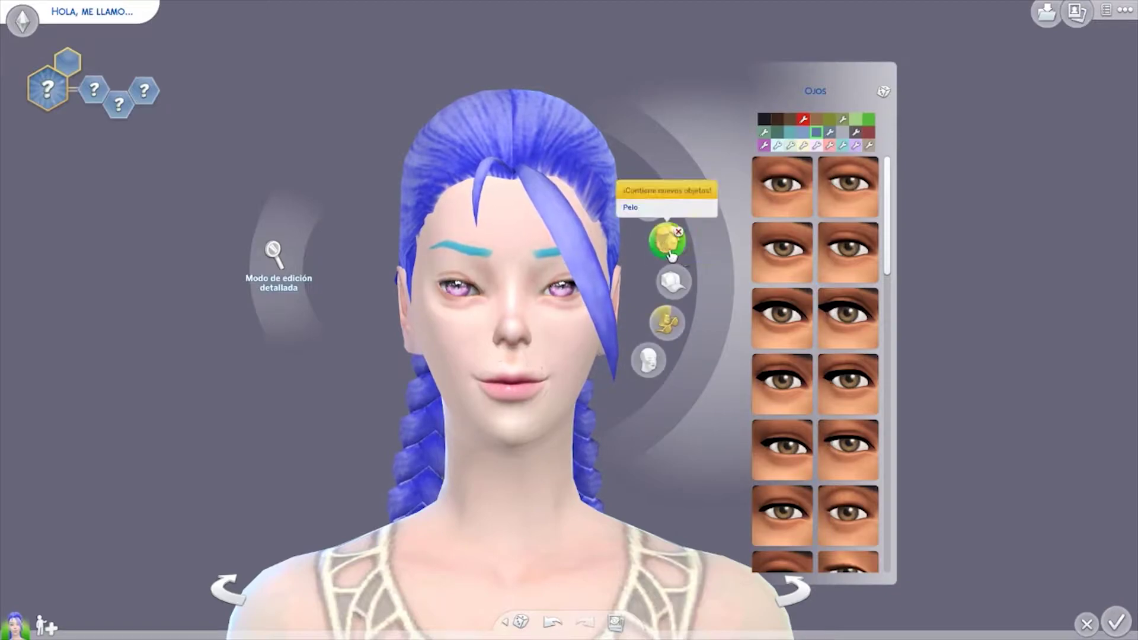
left_click(649, 359)
left_click(642, 426)
scroll(772, 335, "down", 5)
scroll(772, 336, "down", 5)
scroll(772, 336, "down", 5)
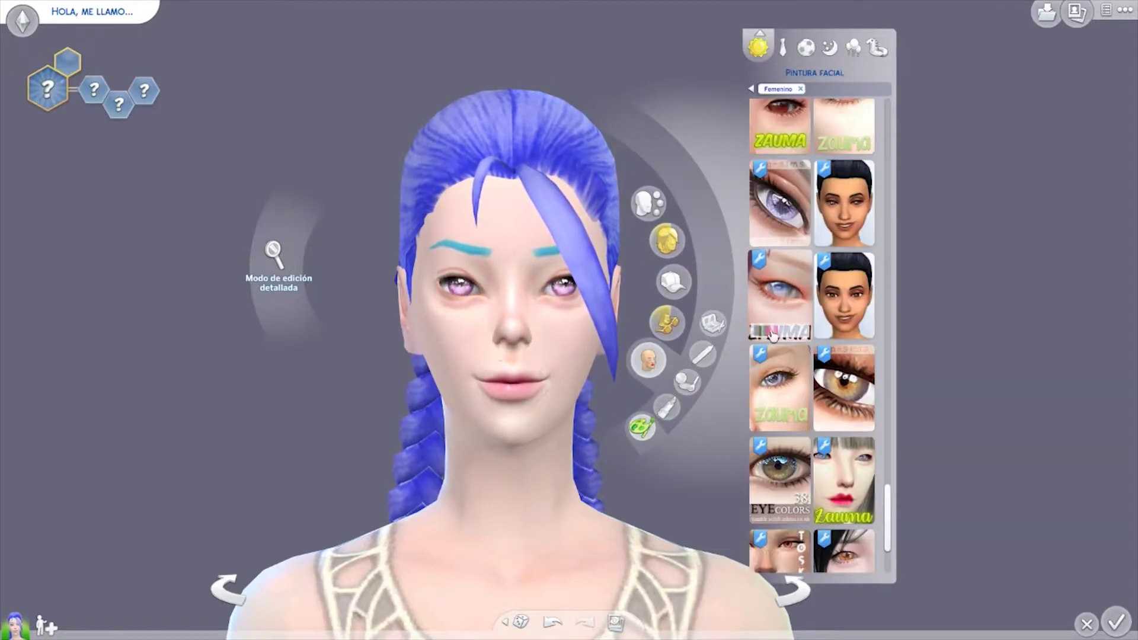
left_click(483, 288)
left_click(273, 254)
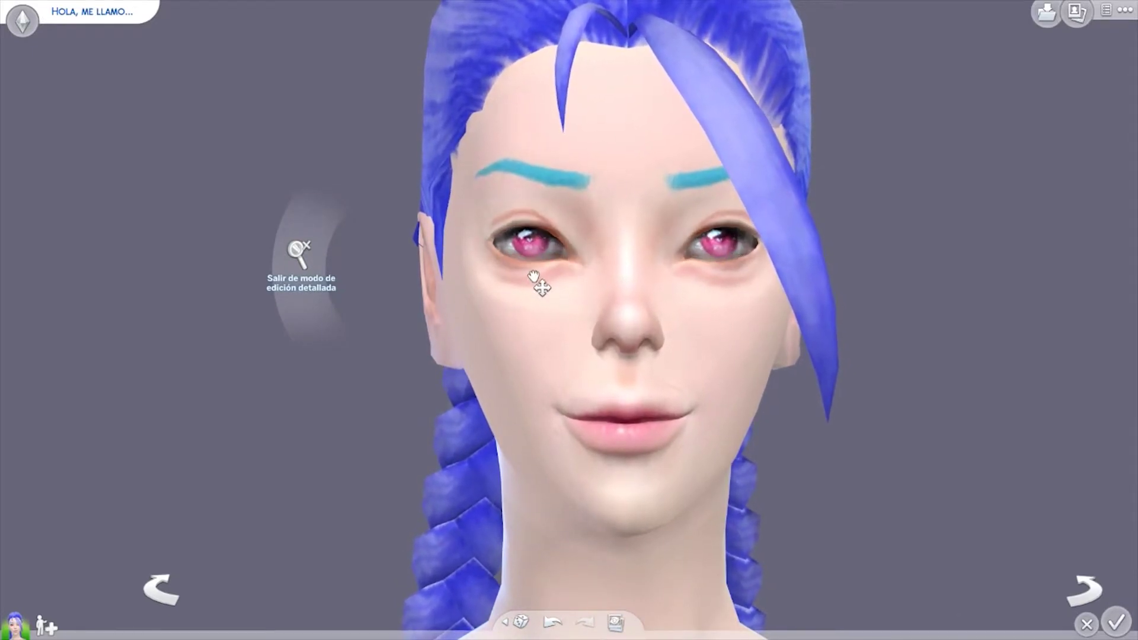
left_click(298, 252)
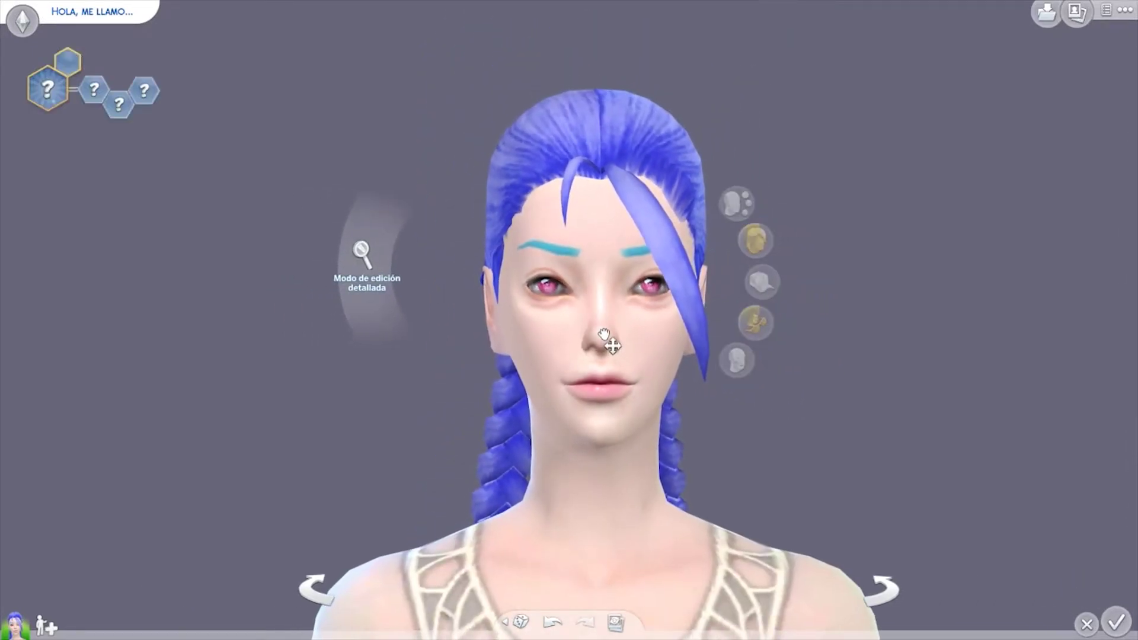
Review nose, jaw, head, ear and chin presets, then turn the Sim front-on.
left_click(603, 335)
left_click(575, 389)
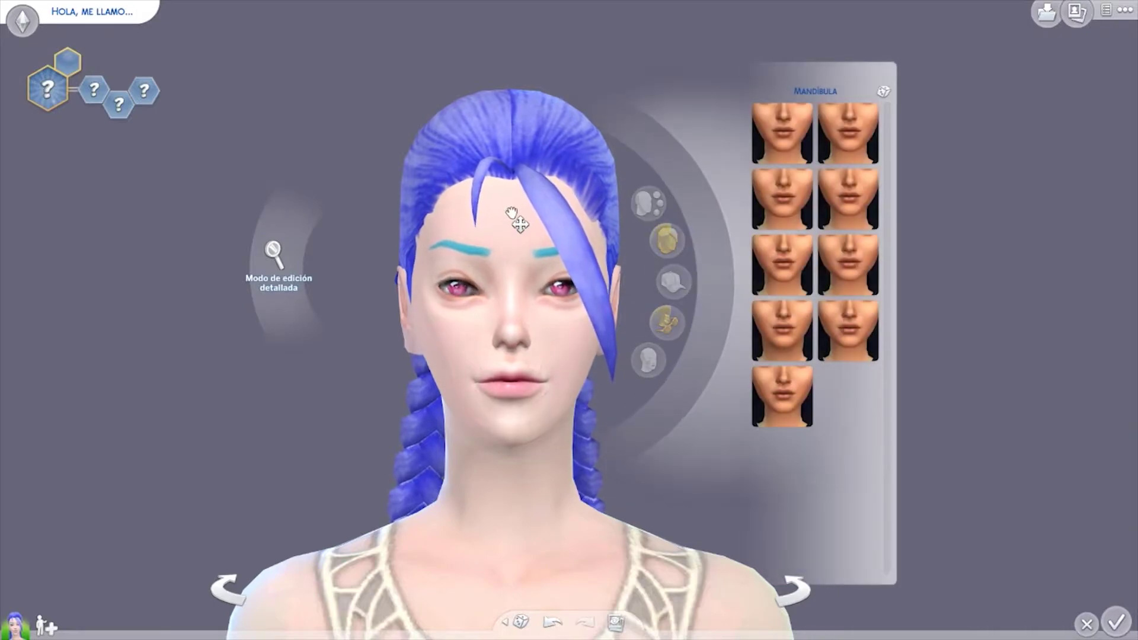
left_click(510, 217)
left_click(398, 341)
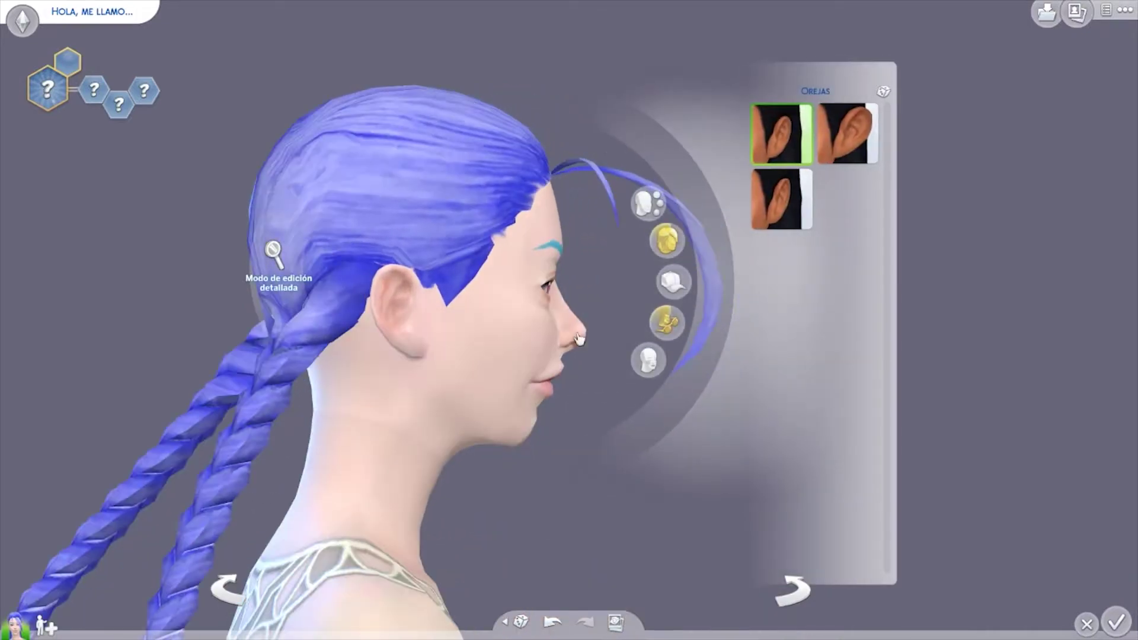
left_click(541, 355)
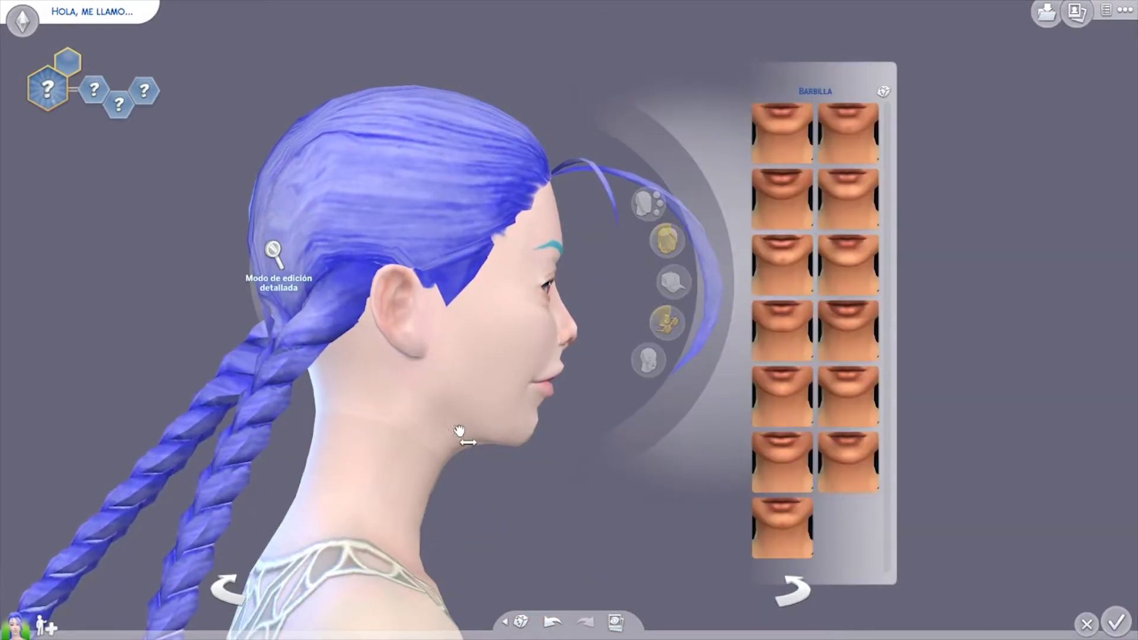
left_click_drag(462, 432, 528, 483)
left_click_drag(604, 346, 588, 344)
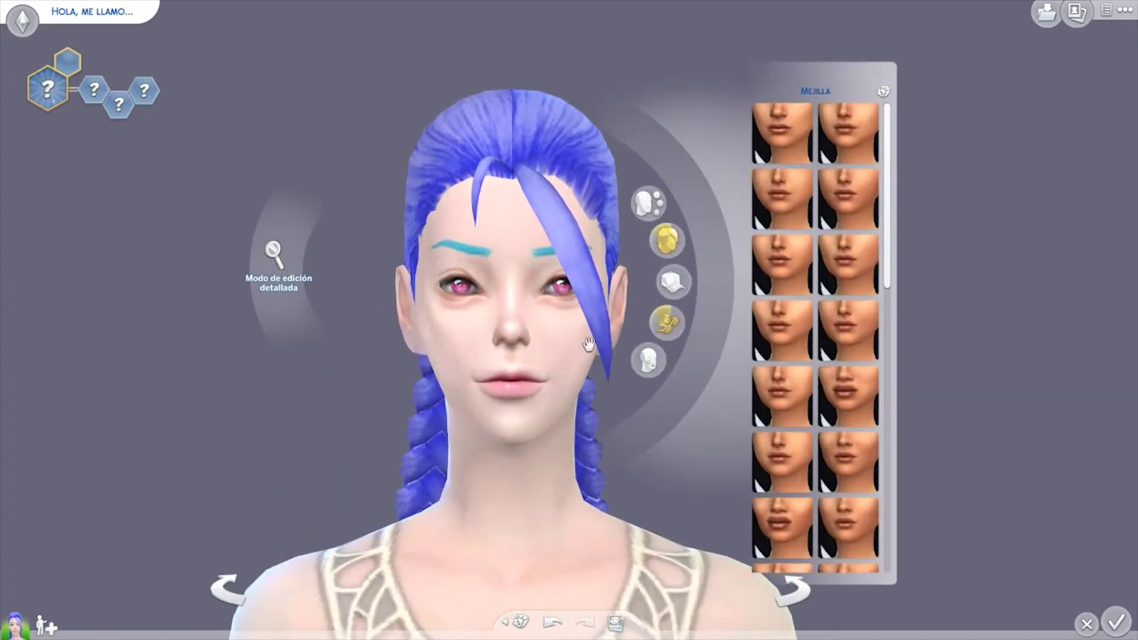
left_click(711, 356)
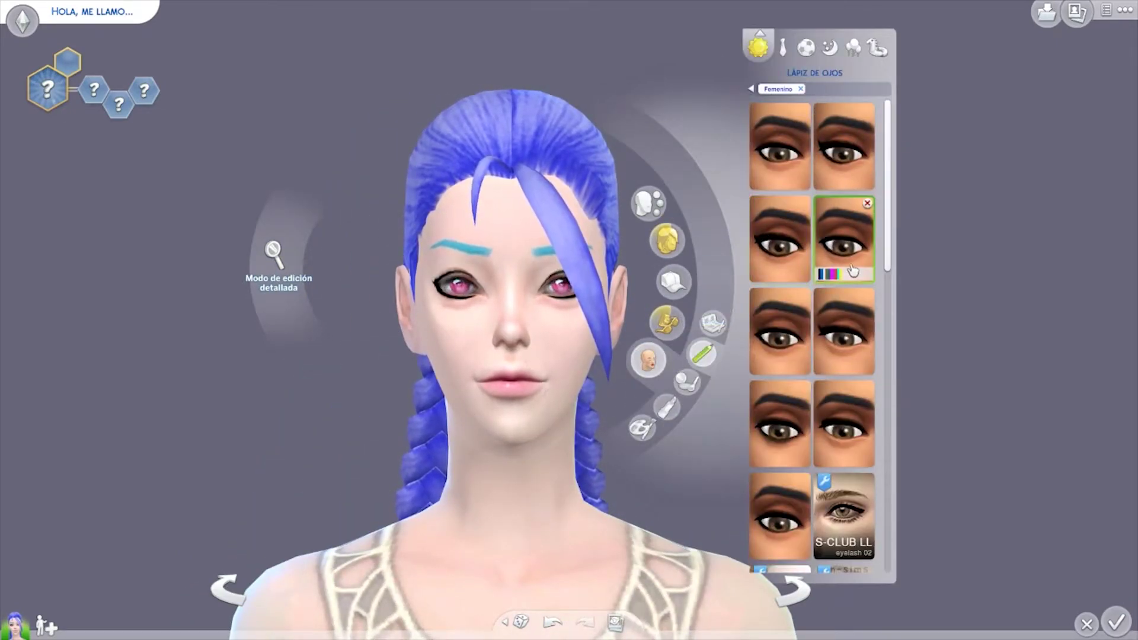
Apply the EYELINER 02 dark eyeliner to the Sim.
scroll(852, 271, "down", 10)
scroll(858, 367, "down", 3)
left_click(787, 404)
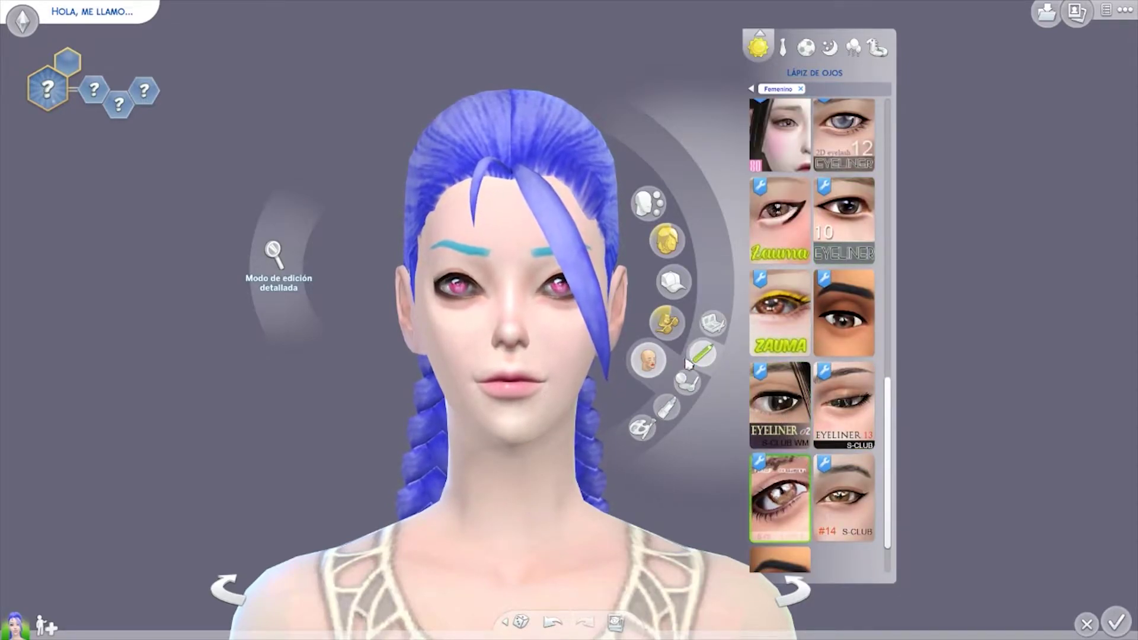
left_click(713, 323)
Remove the Zauma skin detail from the Sim's face.
left_click(646, 203)
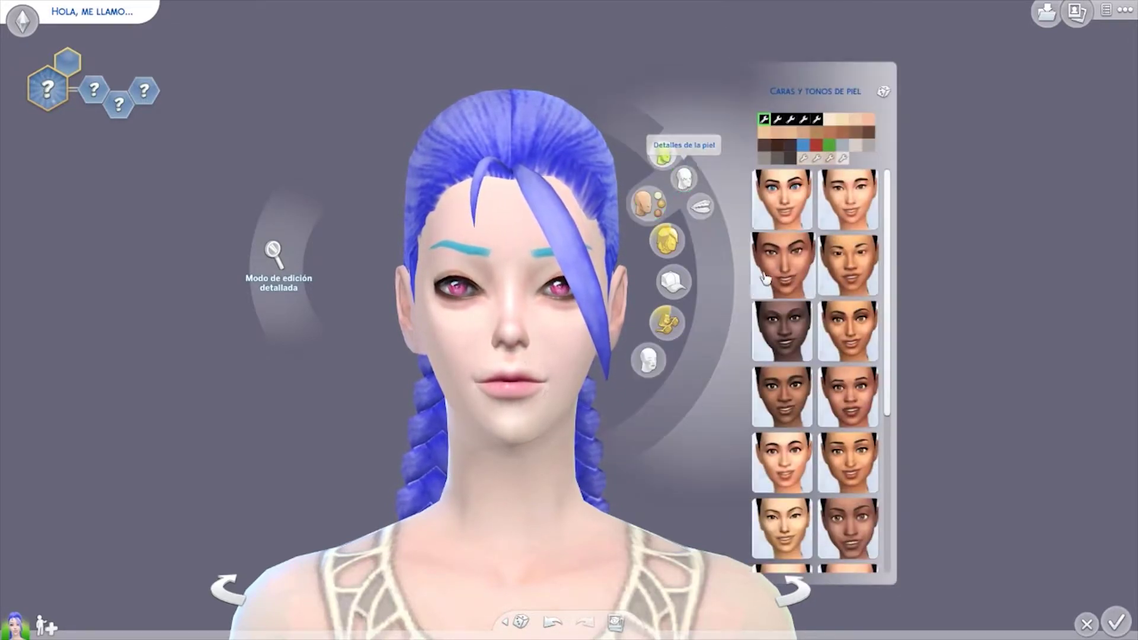
left_click(683, 178)
scroll(842, 297, "down", 5)
scroll(859, 240, "down", 5)
left_click(867, 237)
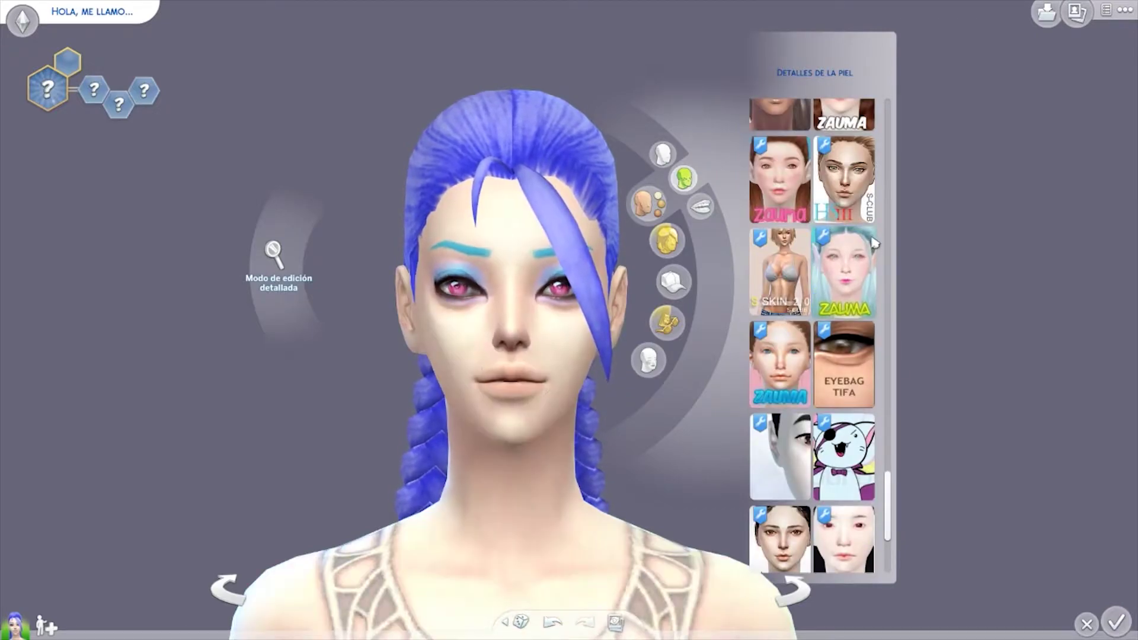
scroll(841, 190, "up", 2)
scroll(841, 190, "up", 2)
scroll(842, 190, "up", 2)
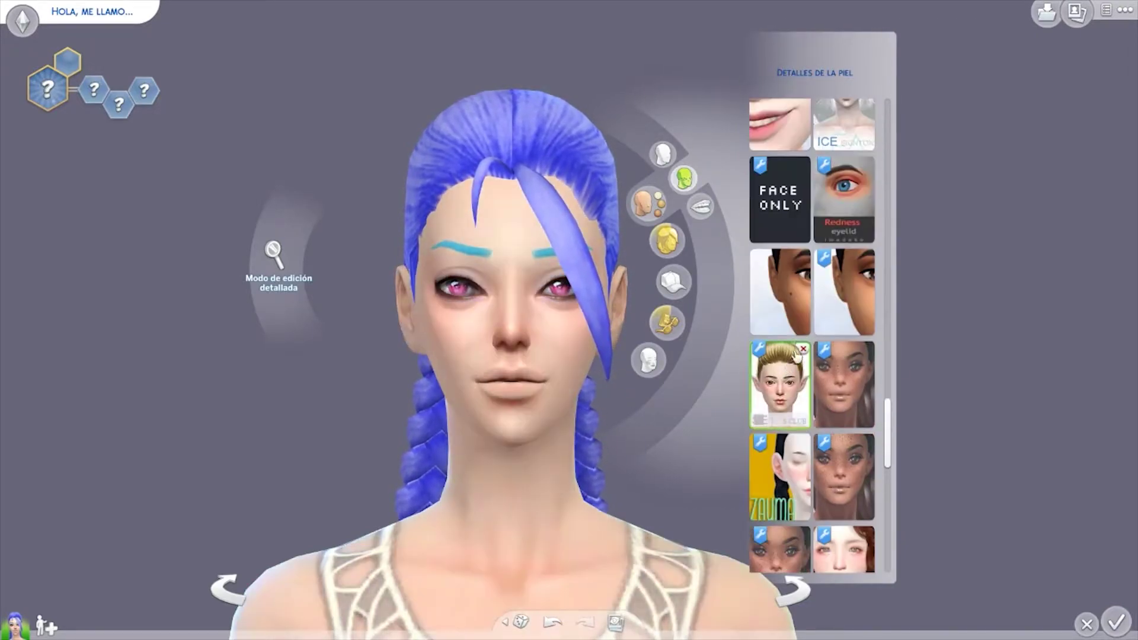
scroll(828, 347, "up", 2)
Give the Sim pink eyeshadow and pink lipstick, checking blush along the way.
left_click(649, 359)
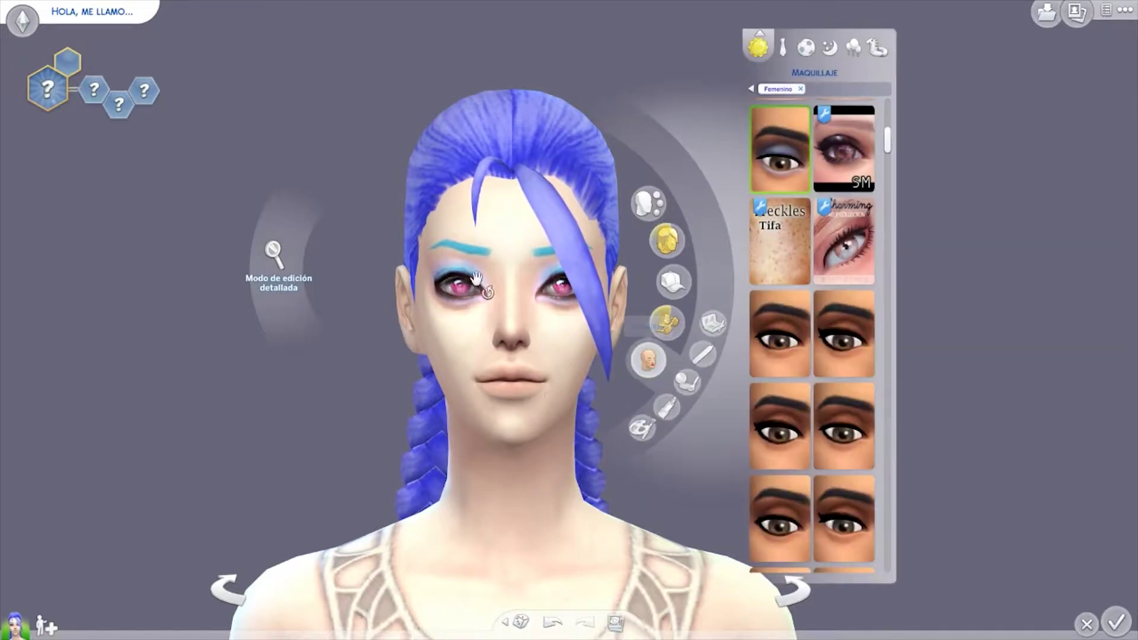
left_click(712, 325)
left_click(786, 335)
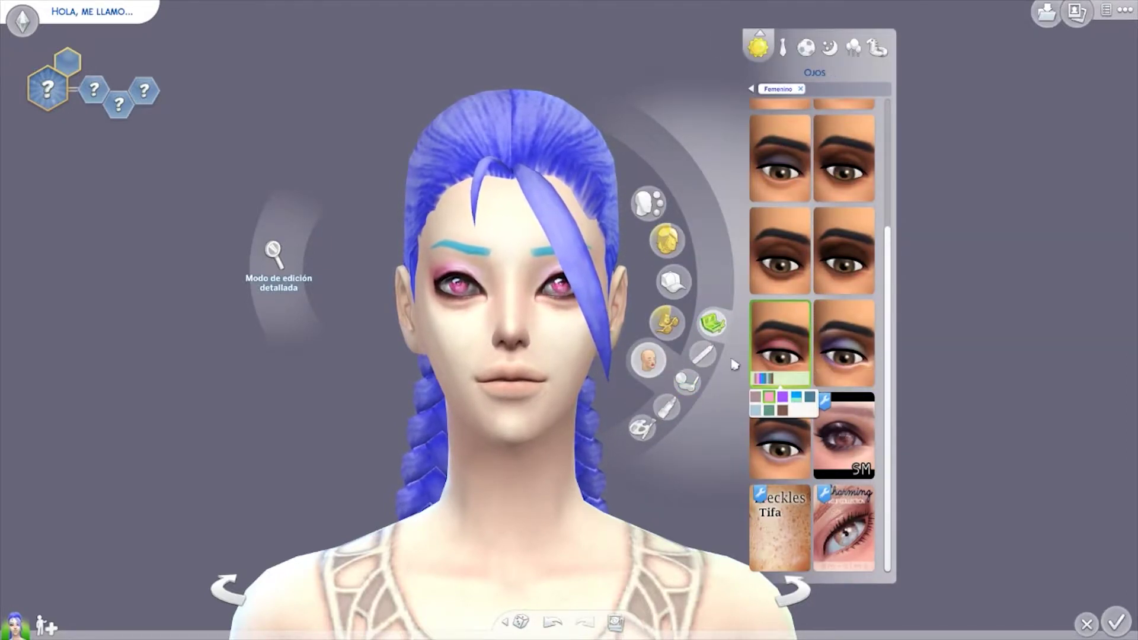
left_click(687, 381)
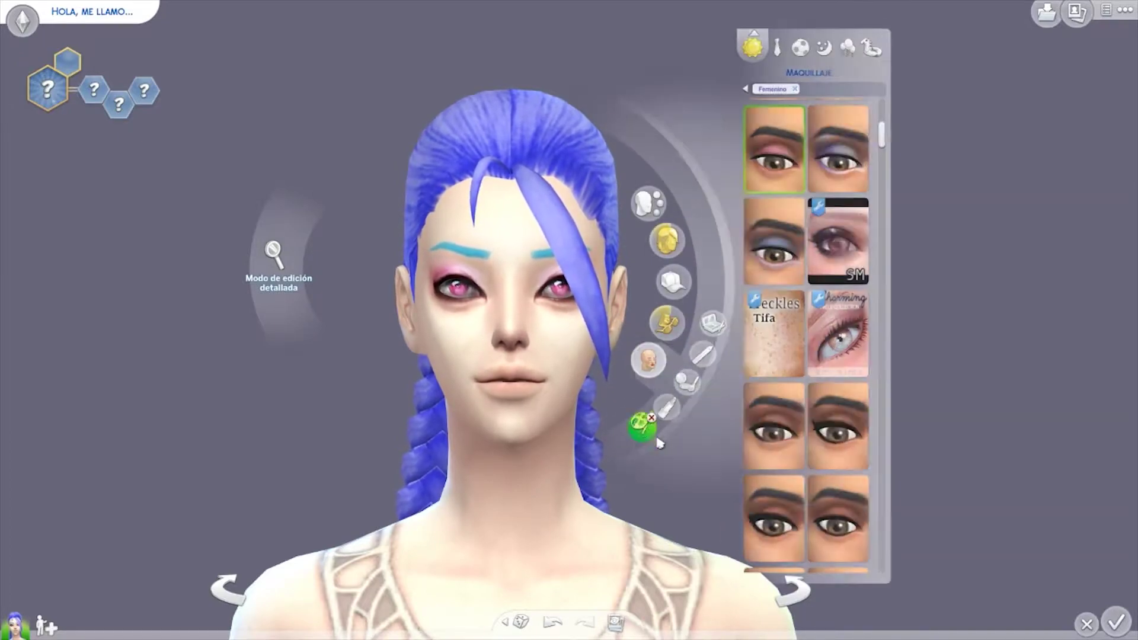
left_click(667, 407)
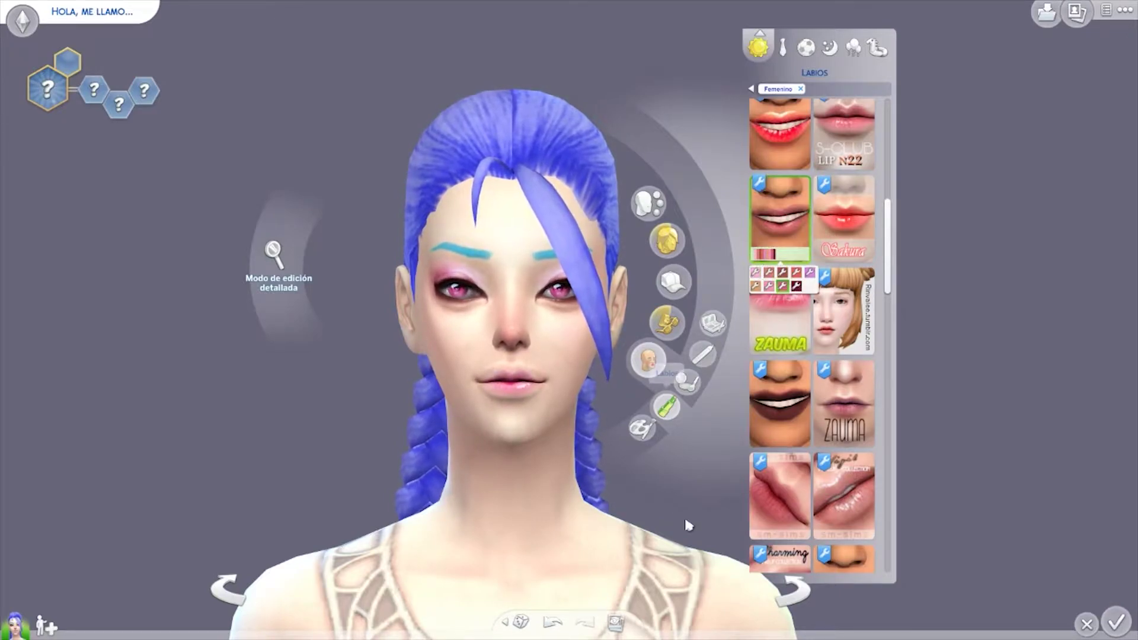
scroll(827, 447, "down", 10)
scroll(840, 244, "up", 5)
scroll(794, 340, "up", 5)
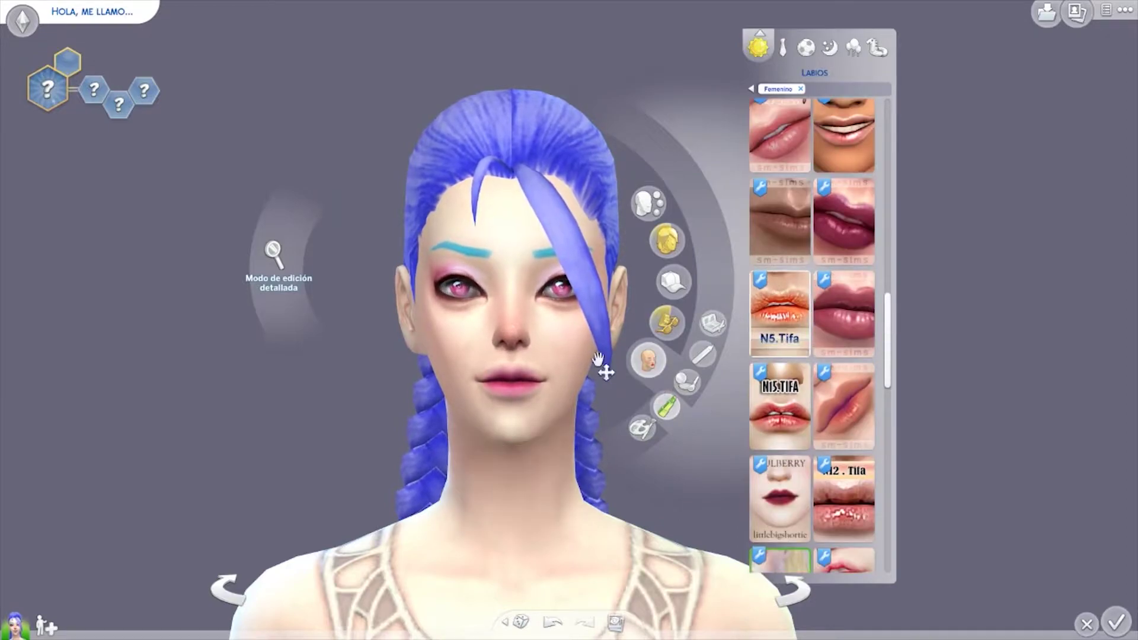
Try the FACE ONLY skin detail, then apply the ZAUMA skin detail instead.
left_click(648, 360)
left_click(436, 283)
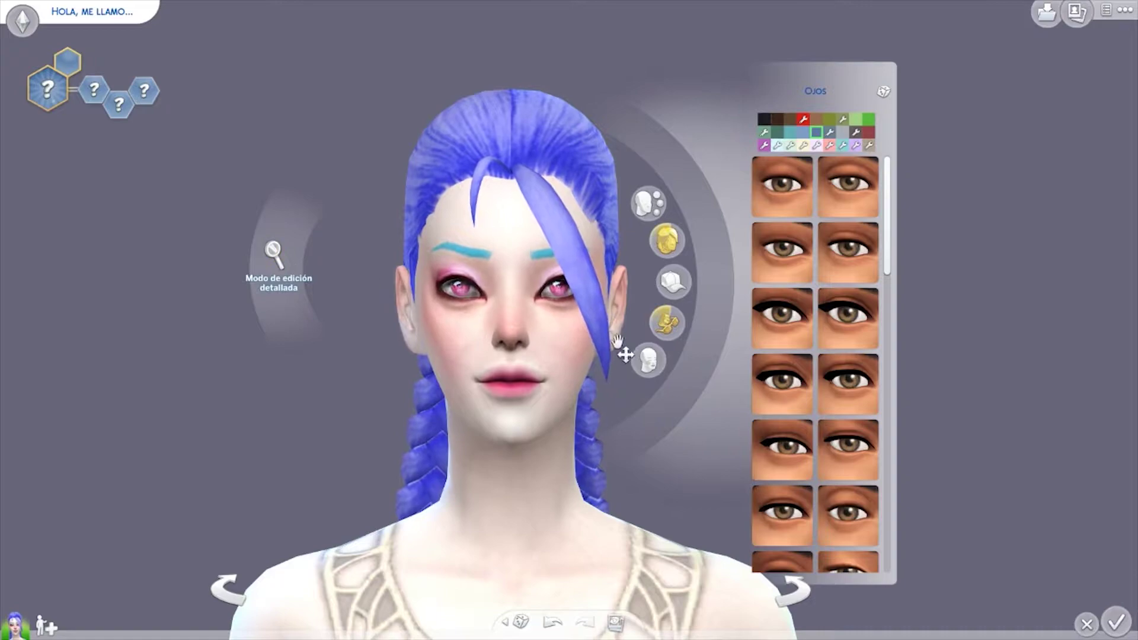
left_click(648, 360)
left_click(684, 177)
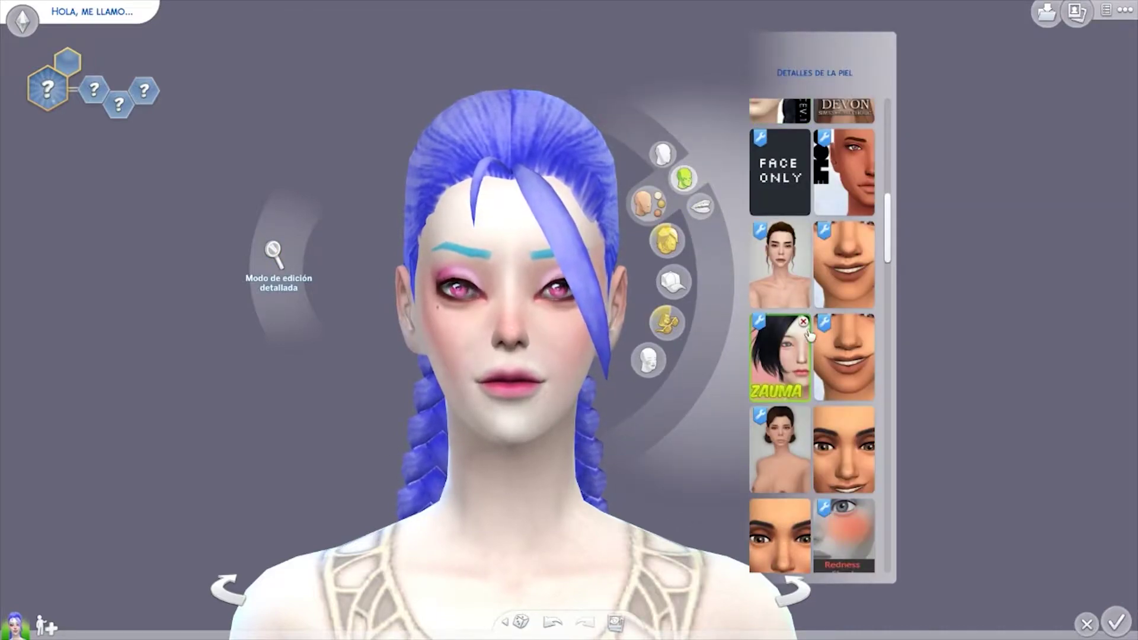
scroll(810, 336, "up", 1)
left_click(787, 251)
left_click(768, 420)
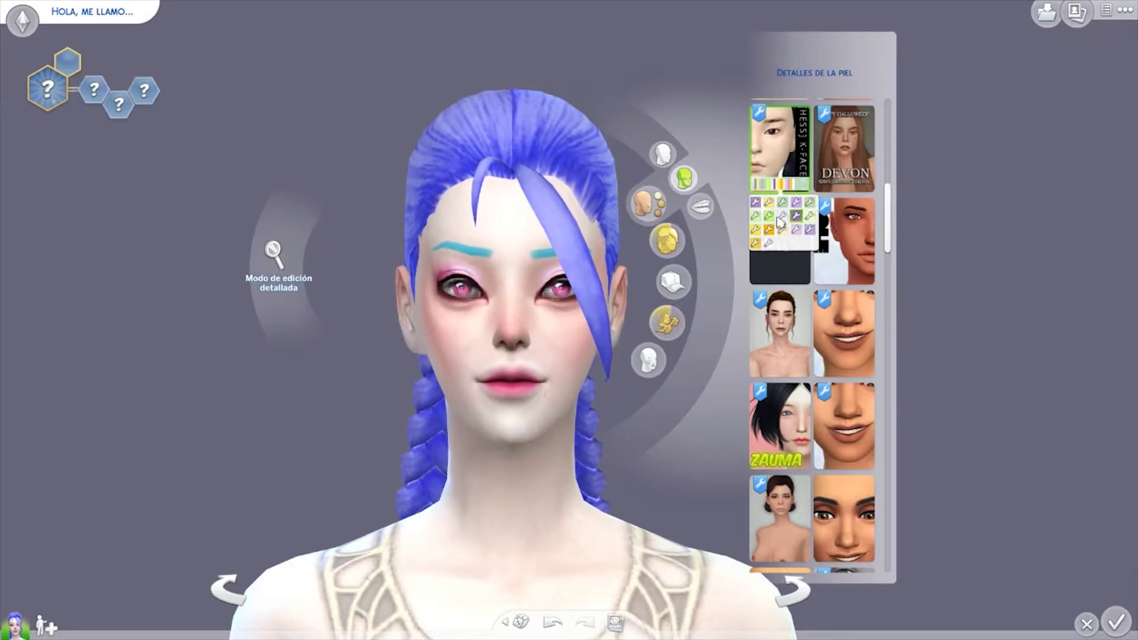
Browse the Sim's clothing and full-body outfit catalogue.
scroll(633, 446, "down", 2)
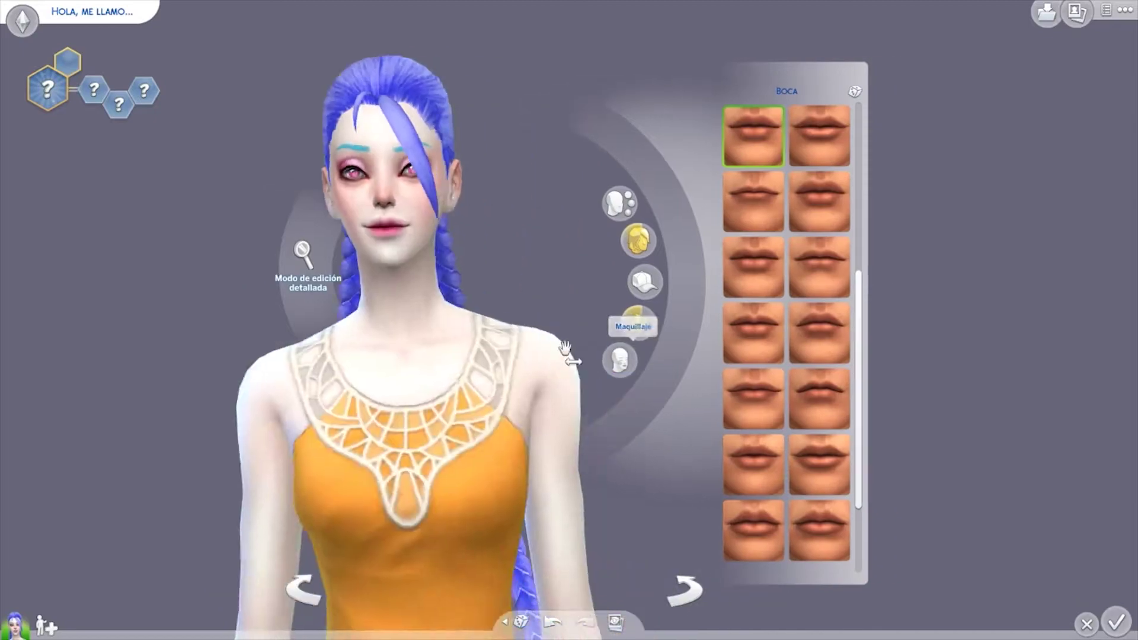
left_click(610, 281)
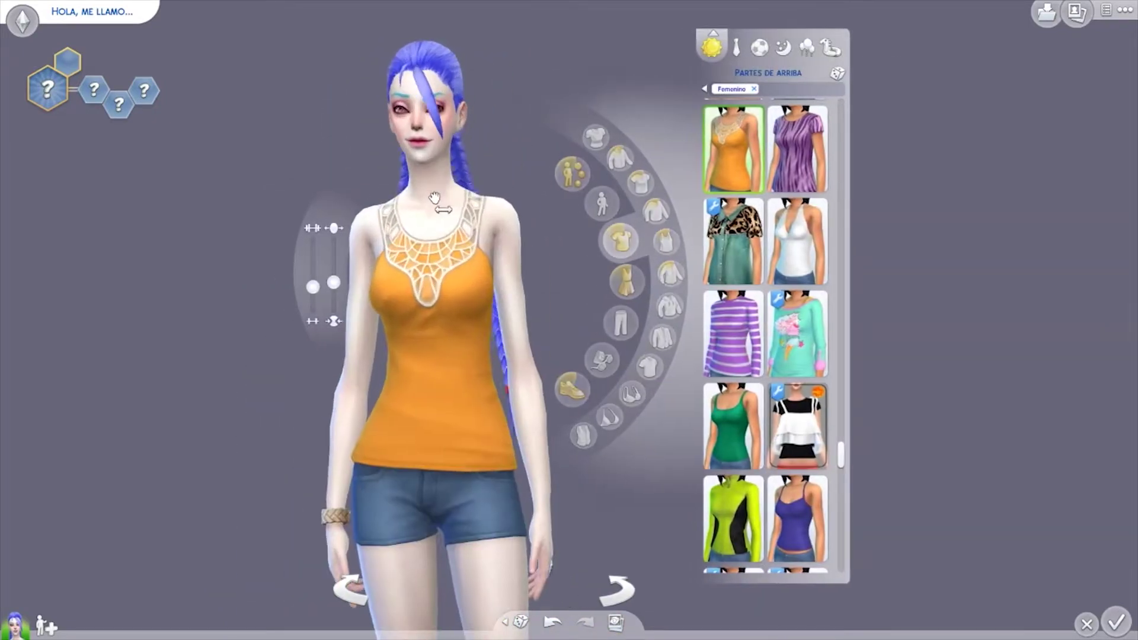
scroll(451, 255, "down", 2)
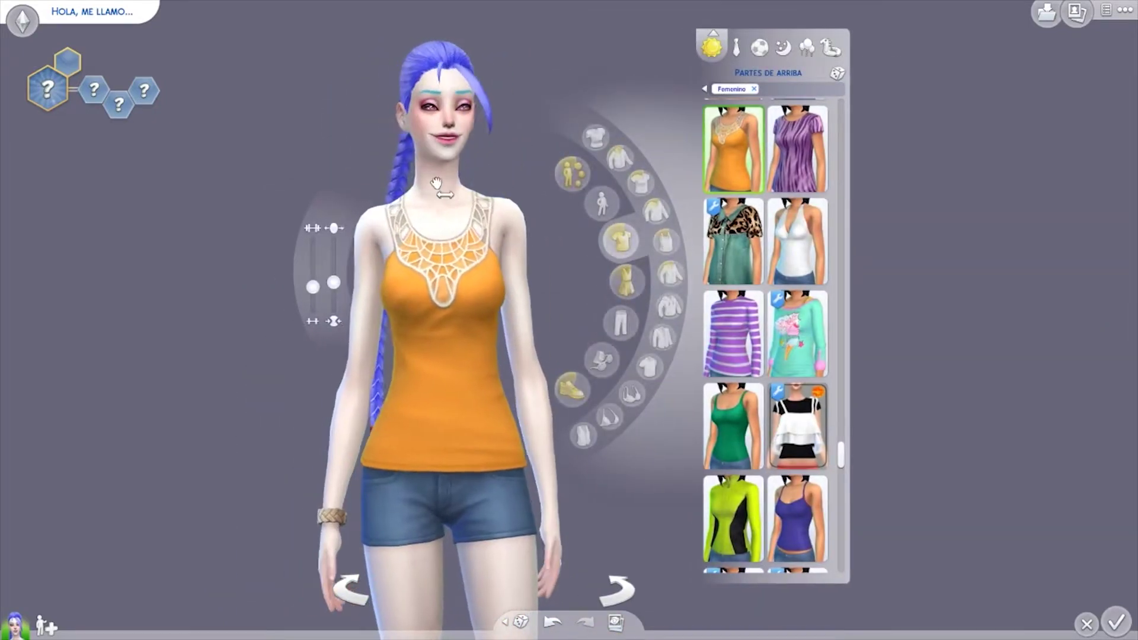
scroll(480, 359, "down", 2)
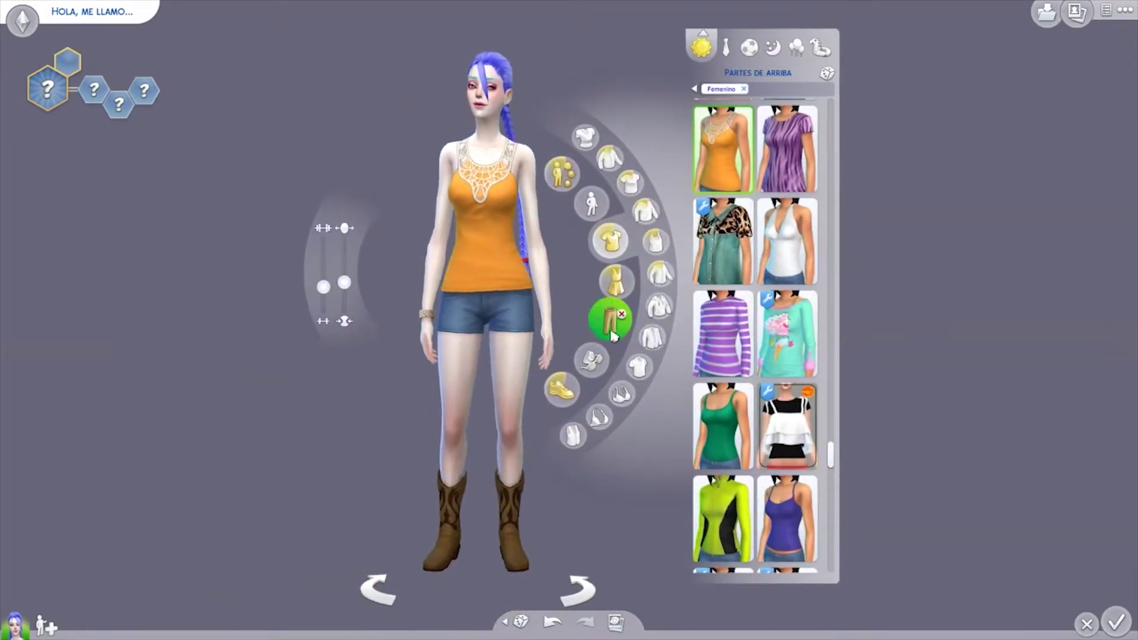
left_click(614, 282)
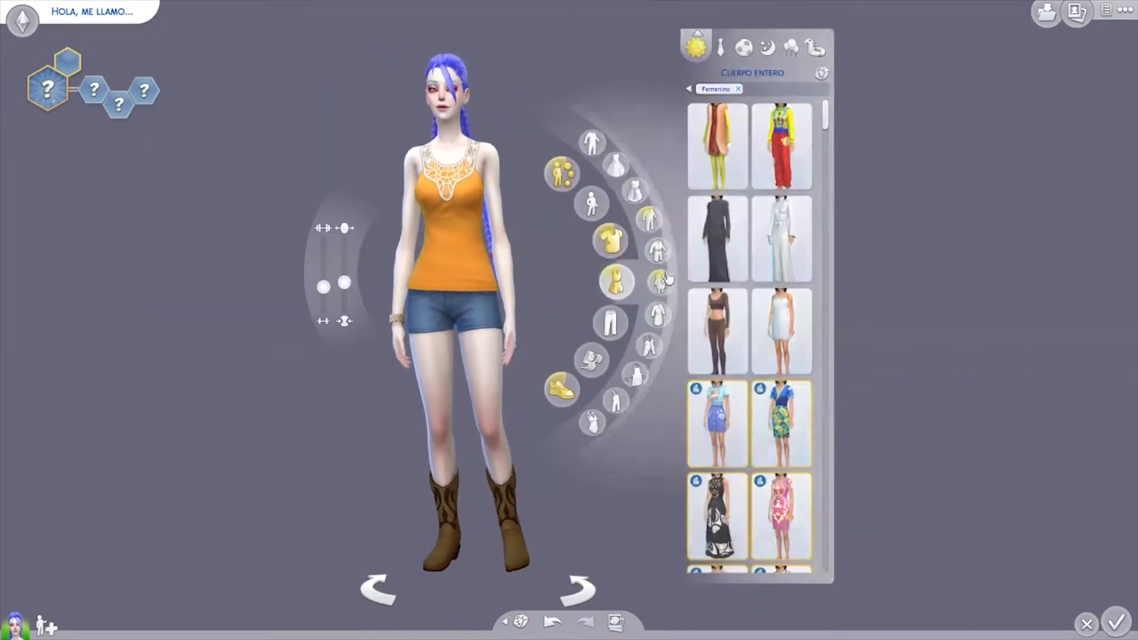
scroll(832, 281, "down", 3)
scroll(766, 291, "down", 3)
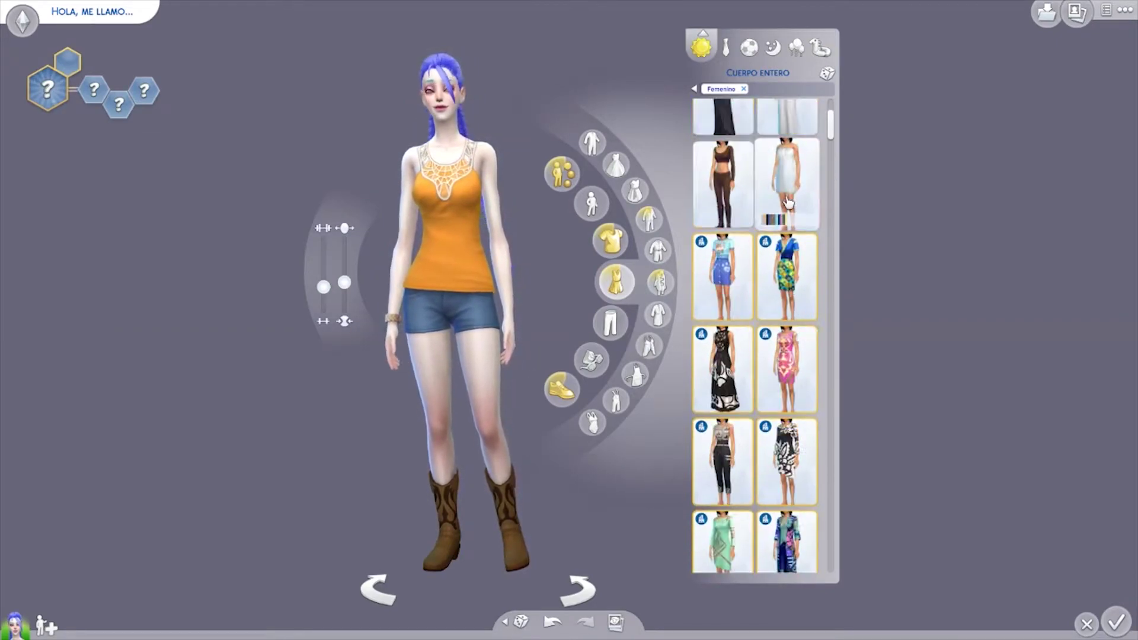
Dress the Sim in the black-and-pink spiked halter top with pink striped shorts.
left_click(453, 202)
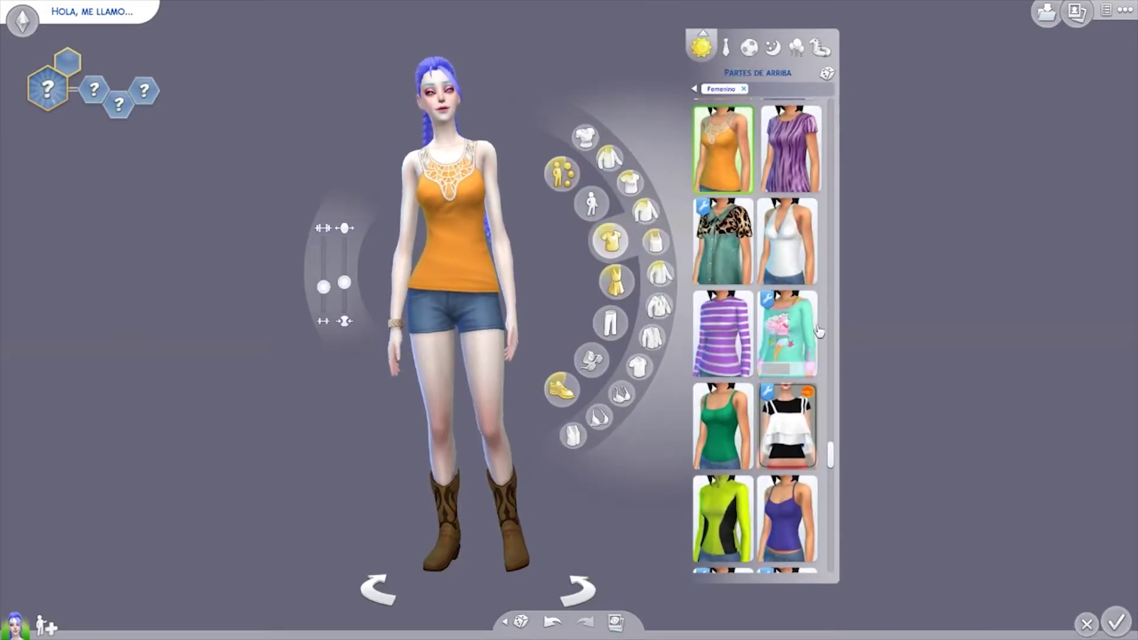
scroll(777, 462, "down", 10)
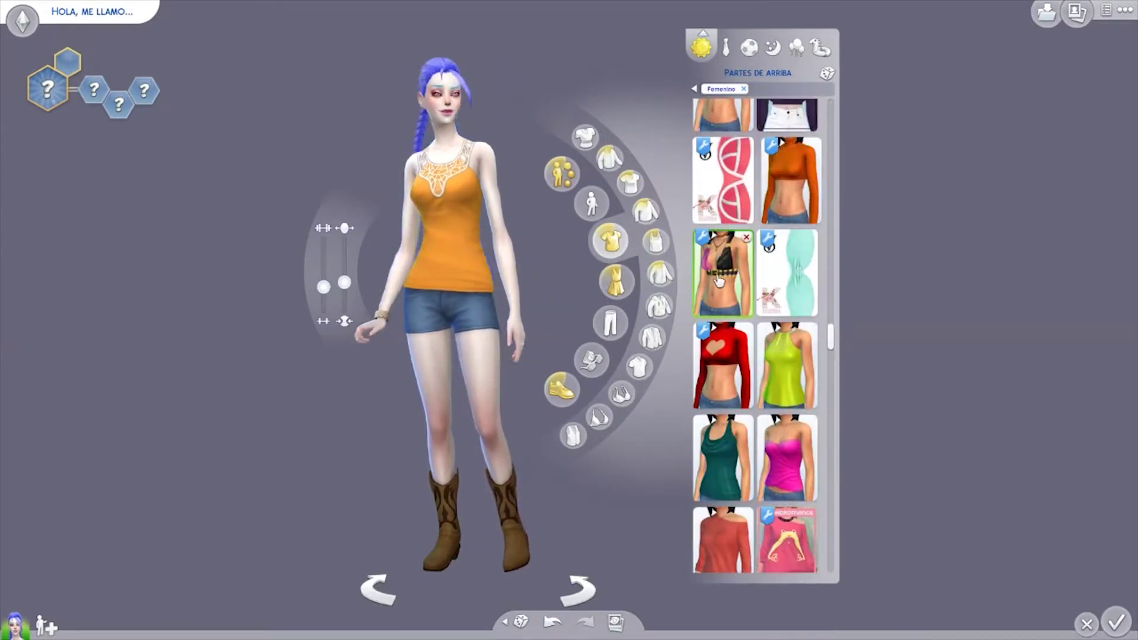
left_click(610, 323)
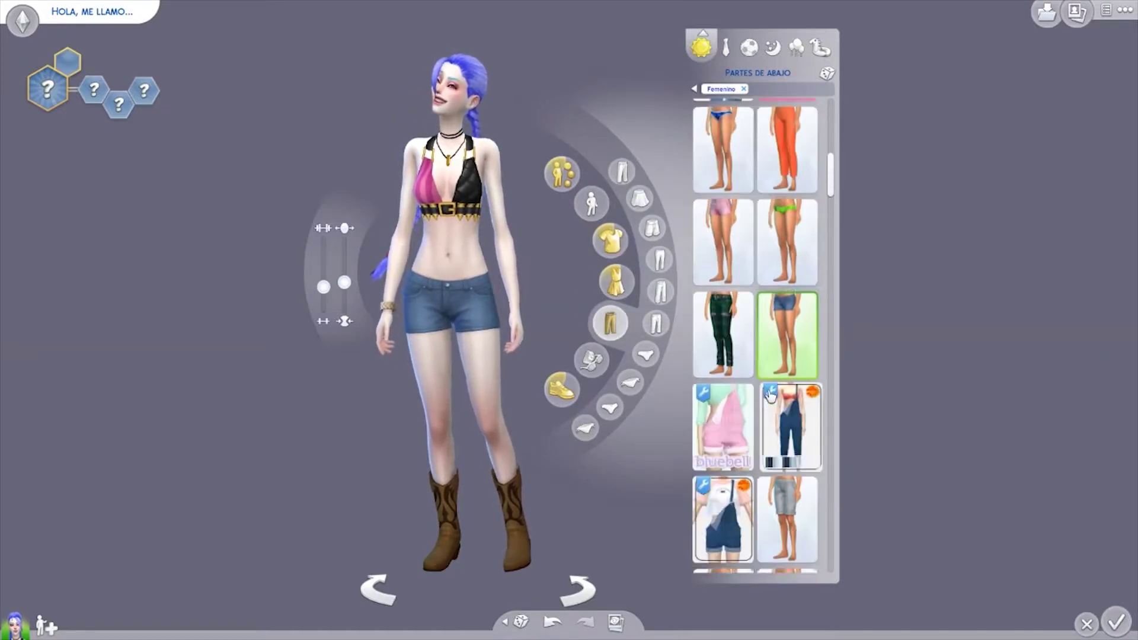
left_click(560, 392)
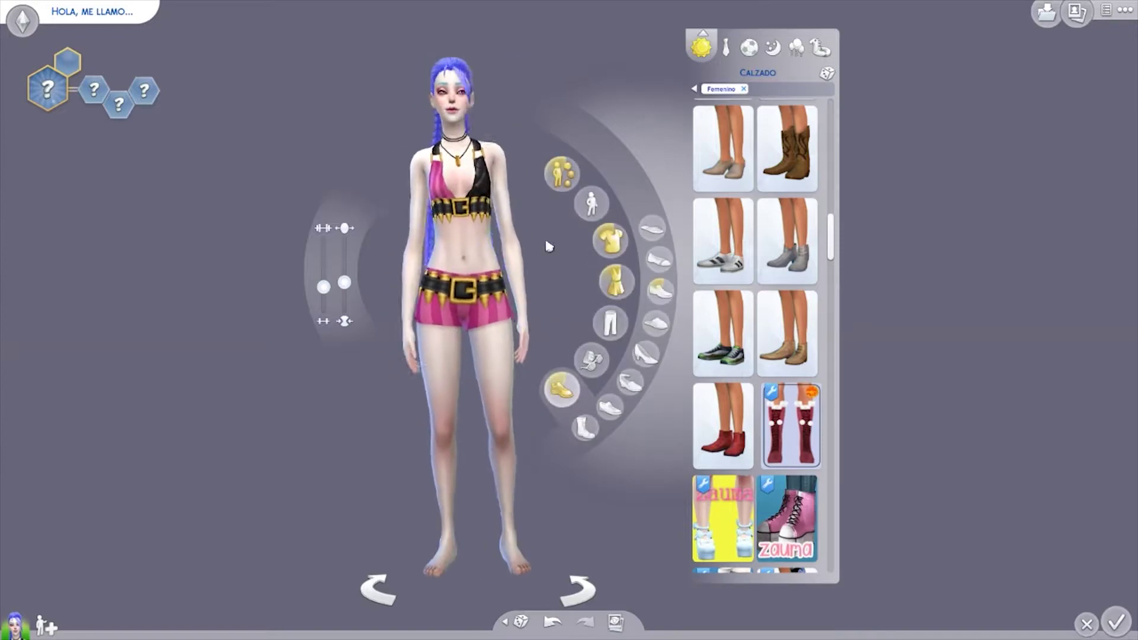
Add the cloud-pattern arm-sleeve tattoo to the Sim after trying a custom tattoo.
left_click(590, 205)
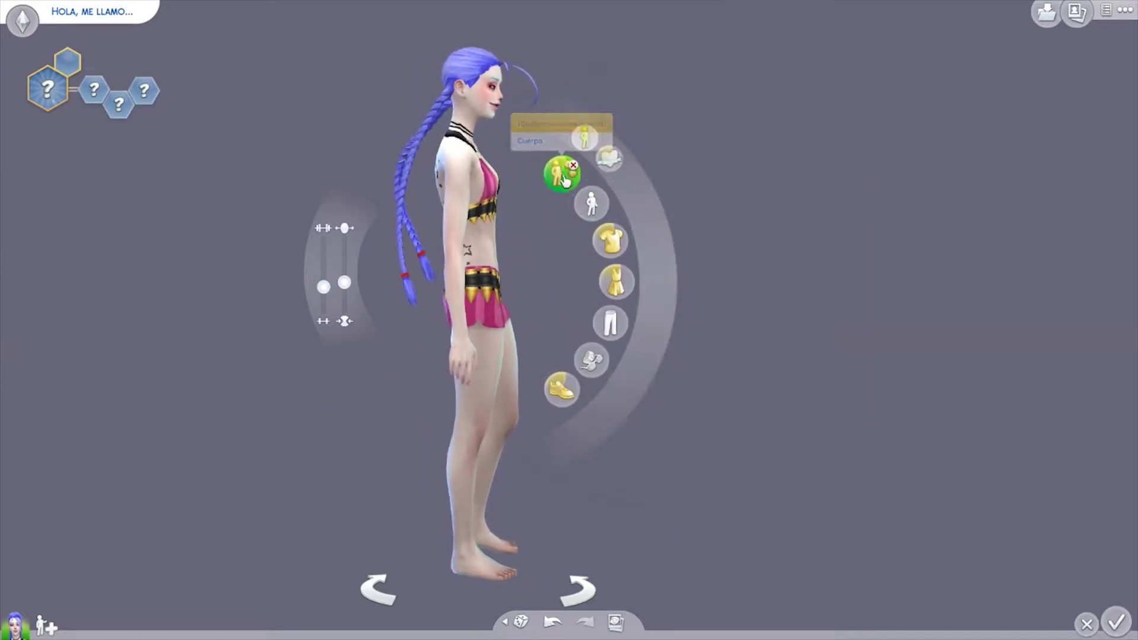
left_click(609, 157)
scroll(790, 246, "down", 2)
left_click(794, 308)
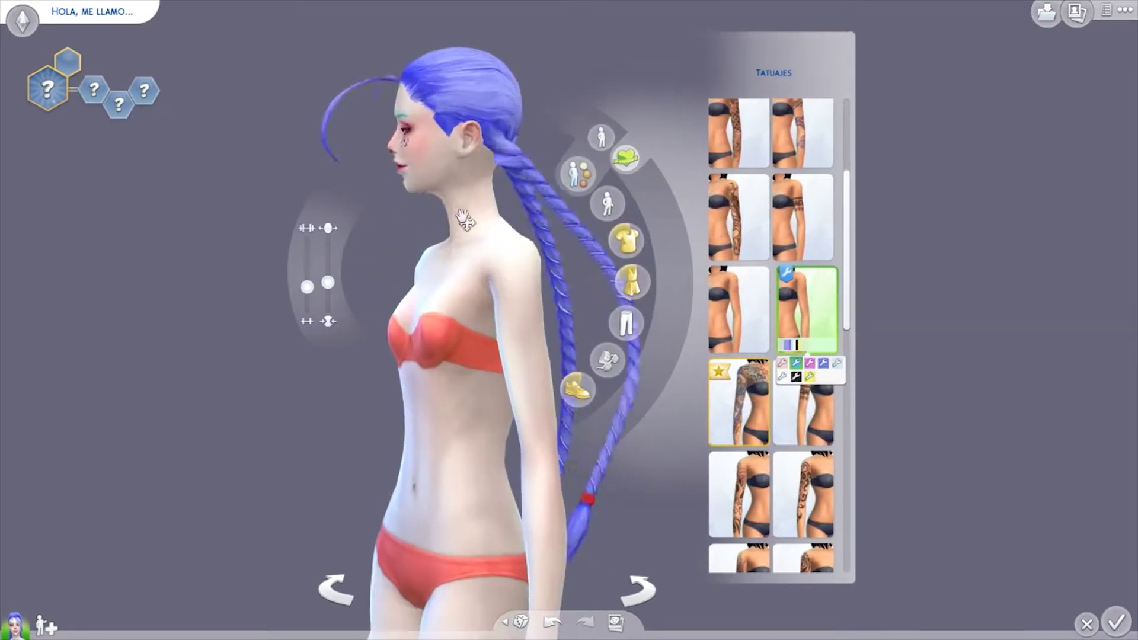
left_click(591, 206)
left_click(591, 206)
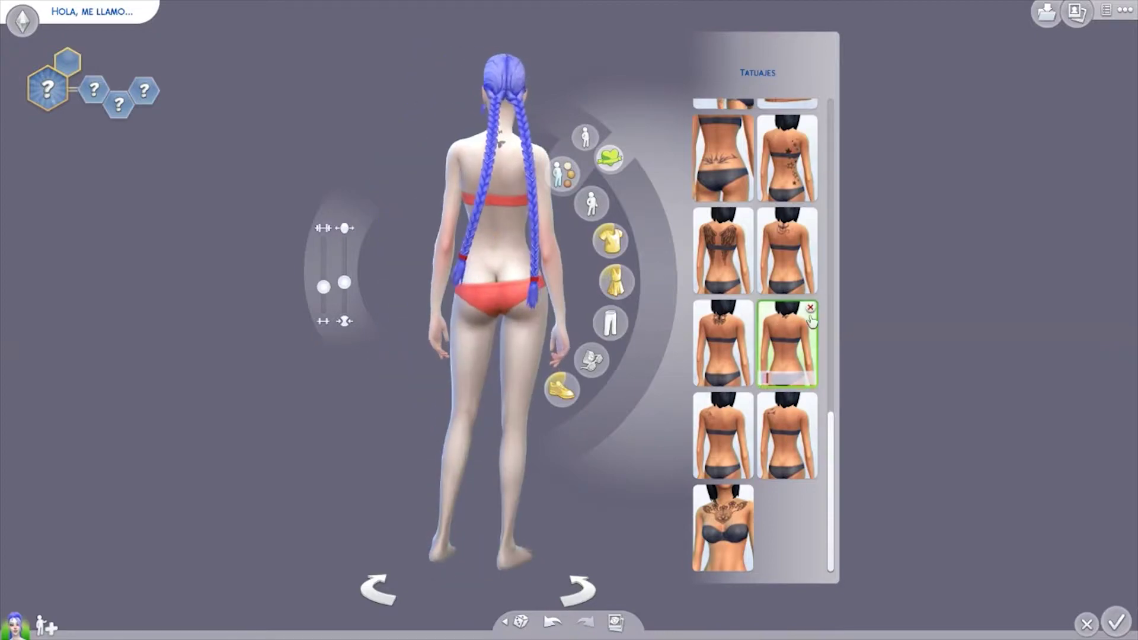
scroll(757, 296, "up", 2)
left_click(723, 272)
Return to the Sim's clothing and bring up the gloves catalogue.
left_click(607, 240)
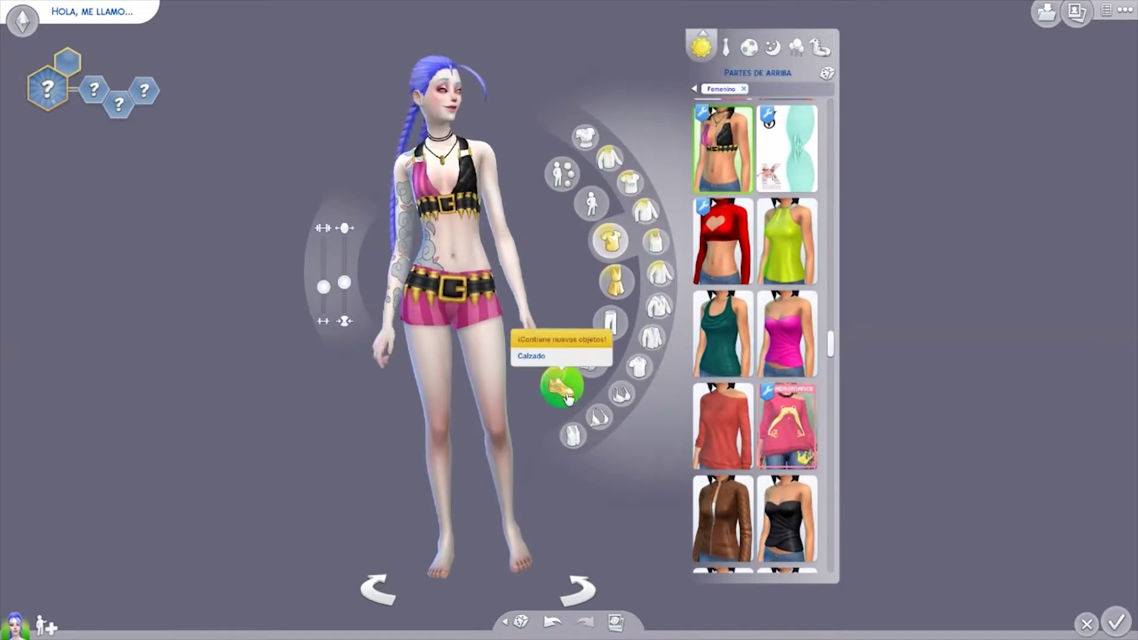
left_click(560, 388)
left_click(649, 362)
Put on the pink arm warmer gloves and the single pink fishnet legging.
left_click(723, 424)
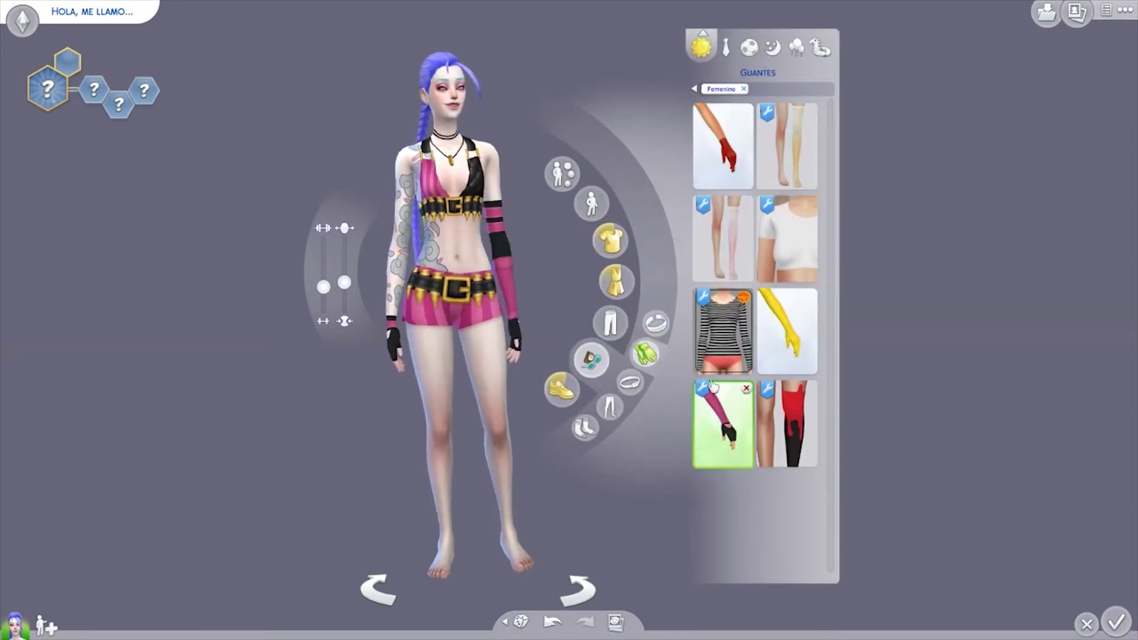
left_click(585, 425)
scroll(771, 355, "down", 5)
left_click(823, 450)
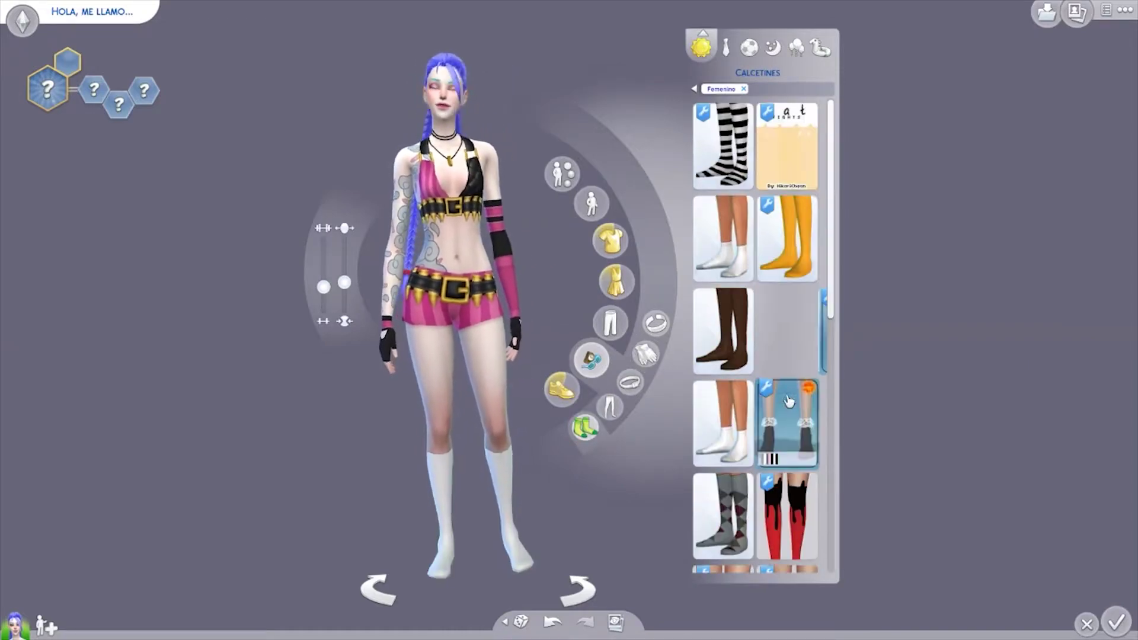
left_click(610, 408)
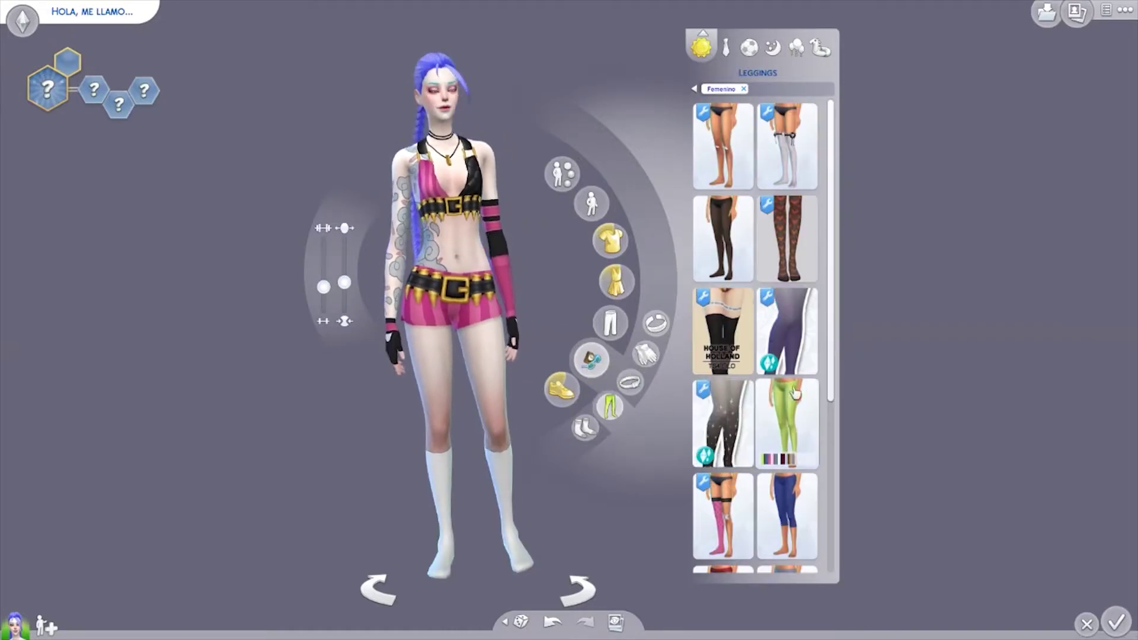
Put black ankle boots on the Sim.
left_click(560, 388)
scroll(789, 355, "down", 3)
scroll(805, 368, "down", 3)
scroll(805, 366, "down", 3)
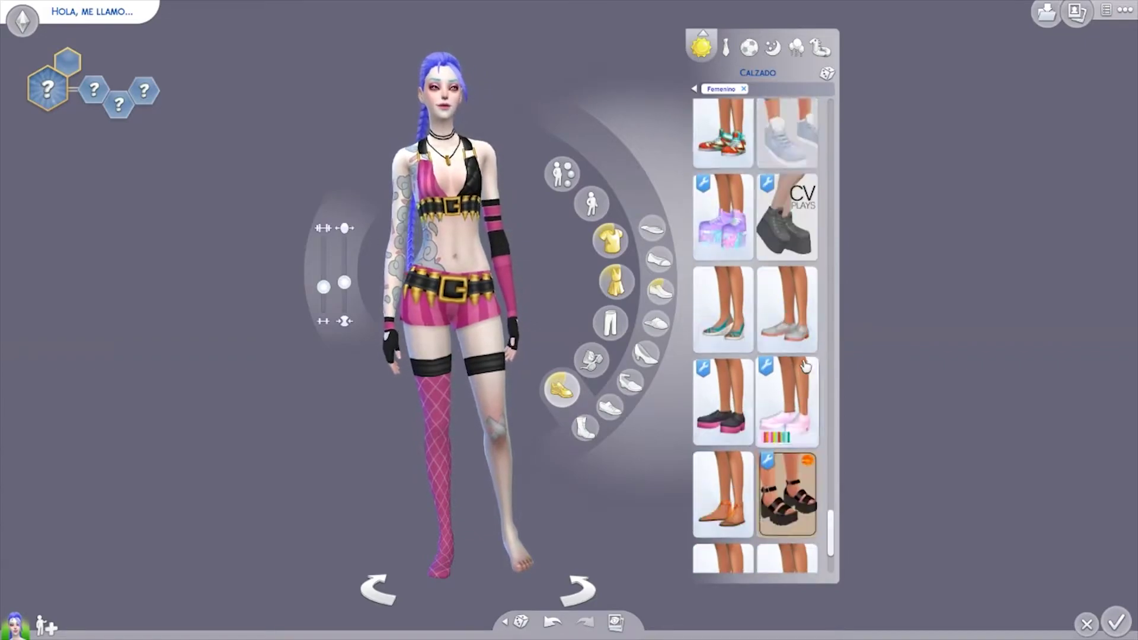
scroll(800, 374, "down", 3)
scroll(797, 379, "up", 2)
left_click(797, 379)
scroll(797, 380, "up", 2)
scroll(796, 379, "up", 5)
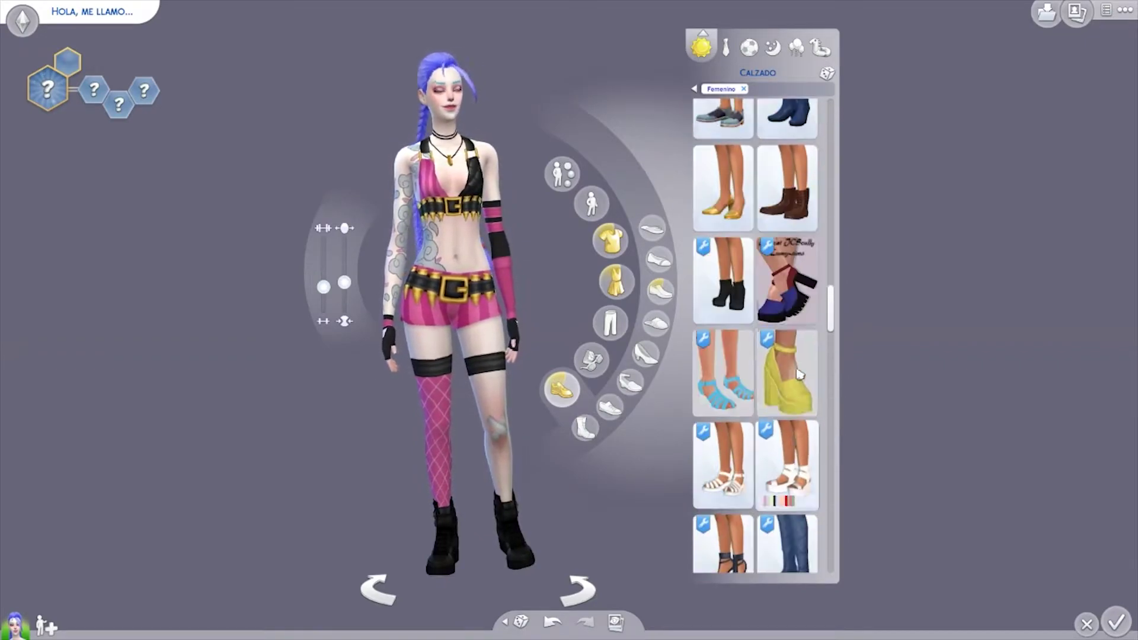
scroll(797, 379, "up", 5)
scroll(788, 355, "up", 5)
Try a long flowered hairstyle on the Sim in a couple of colours.
left_click(464, 124)
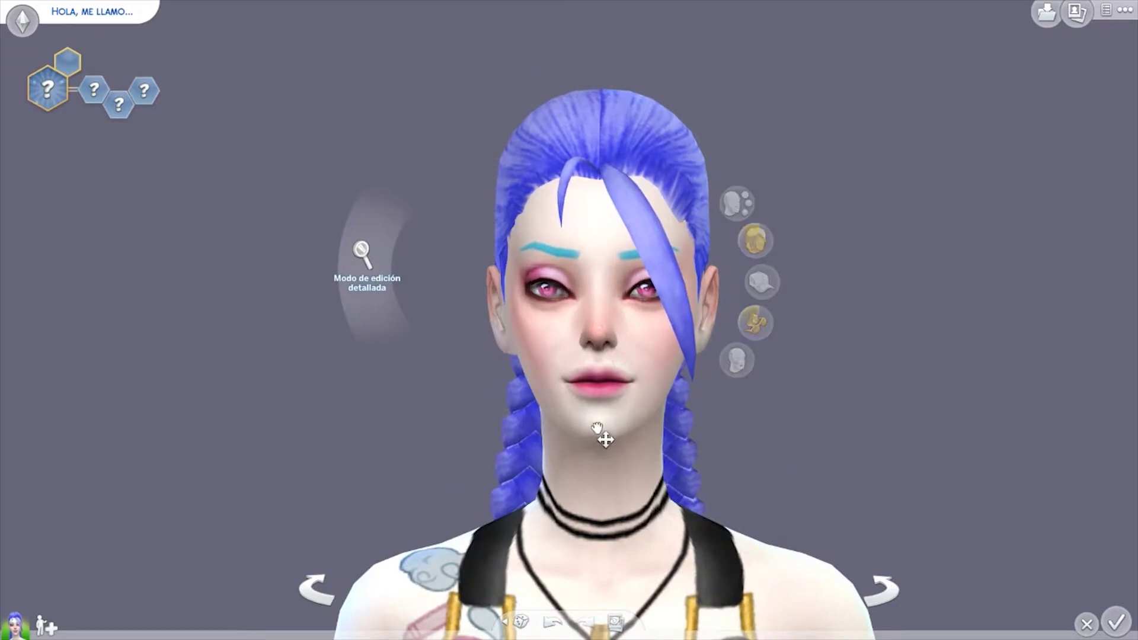
left_click(597, 428)
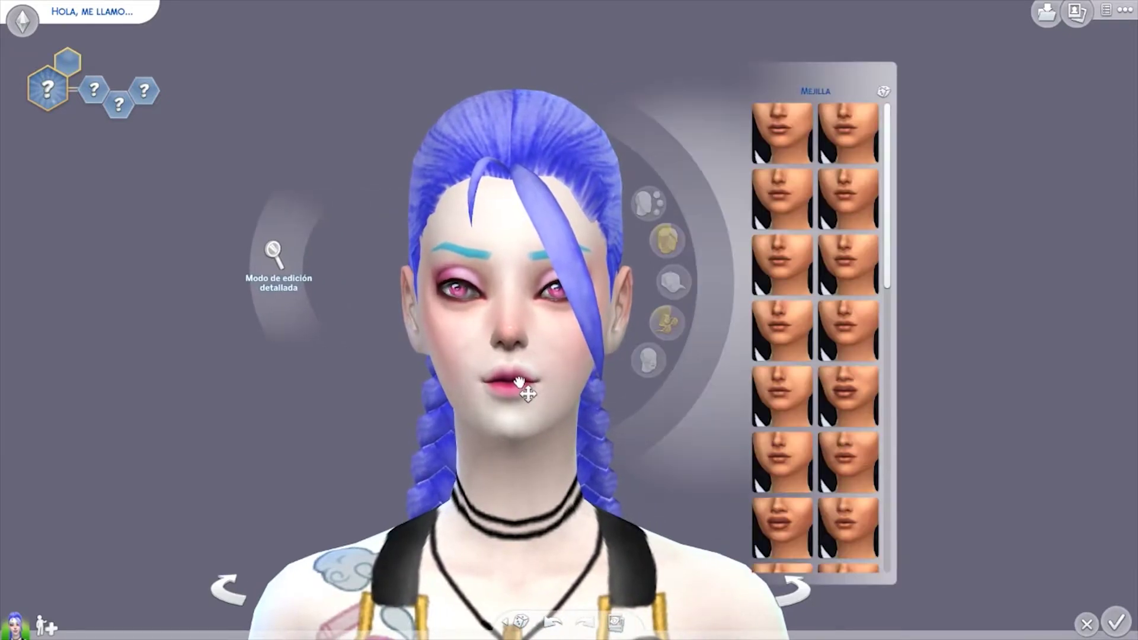
left_click(593, 325)
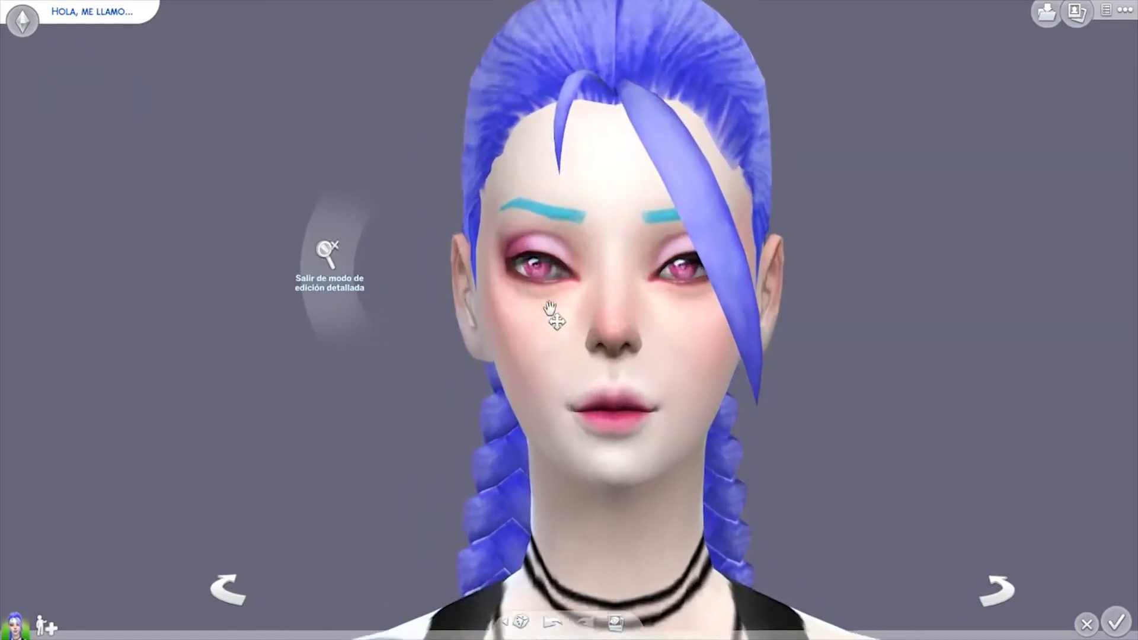
left_click(682, 237)
scroll(883, 302, "up", 2)
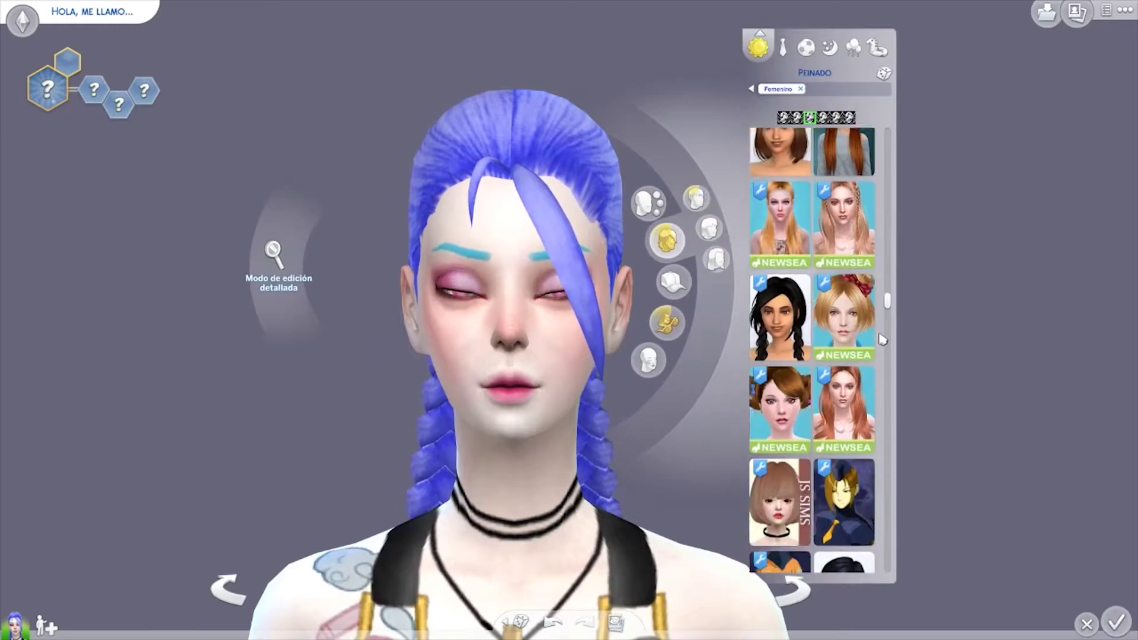
scroll(881, 320, "up", 2)
scroll(881, 326, "up", 2)
scroll(881, 339, "up", 2)
left_click(843, 332)
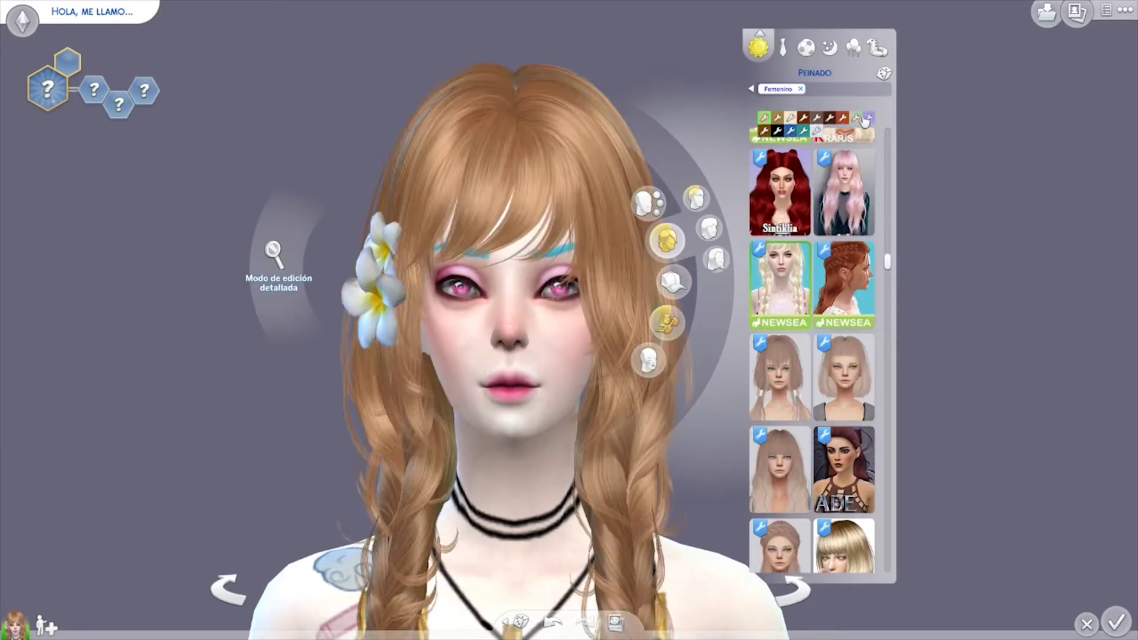
left_click(868, 117)
left_click(804, 130)
Try long-bang and NEWSEA braided styles, then revert to the pale teal bangs-and-side-braid hairstyle.
left_click(780, 255)
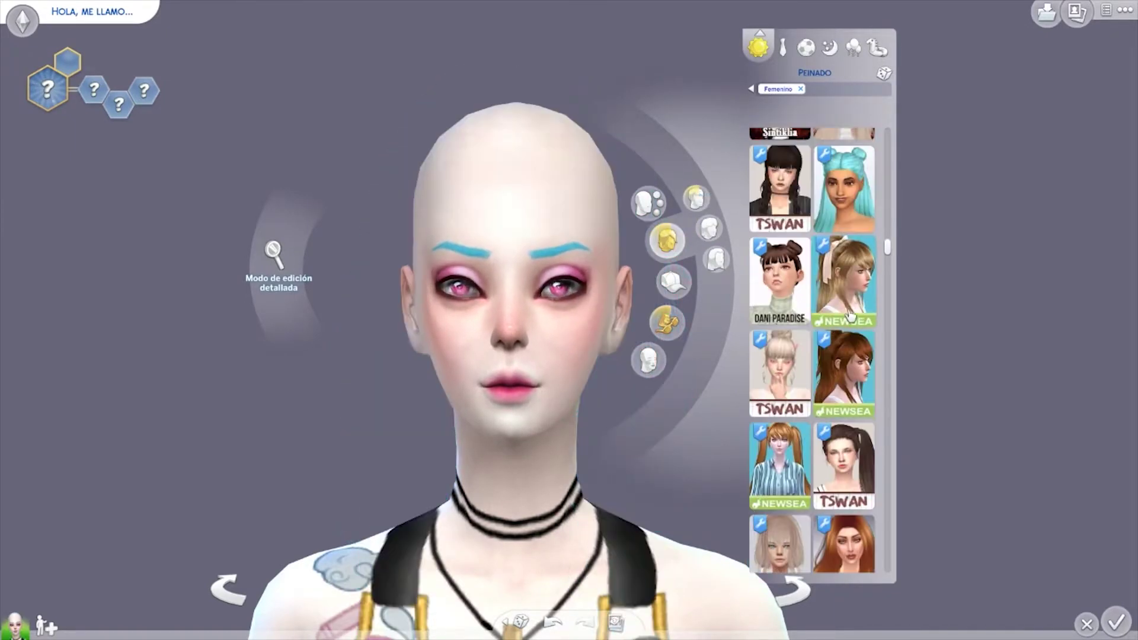
scroll(832, 253, "up", 3)
left_click(833, 254)
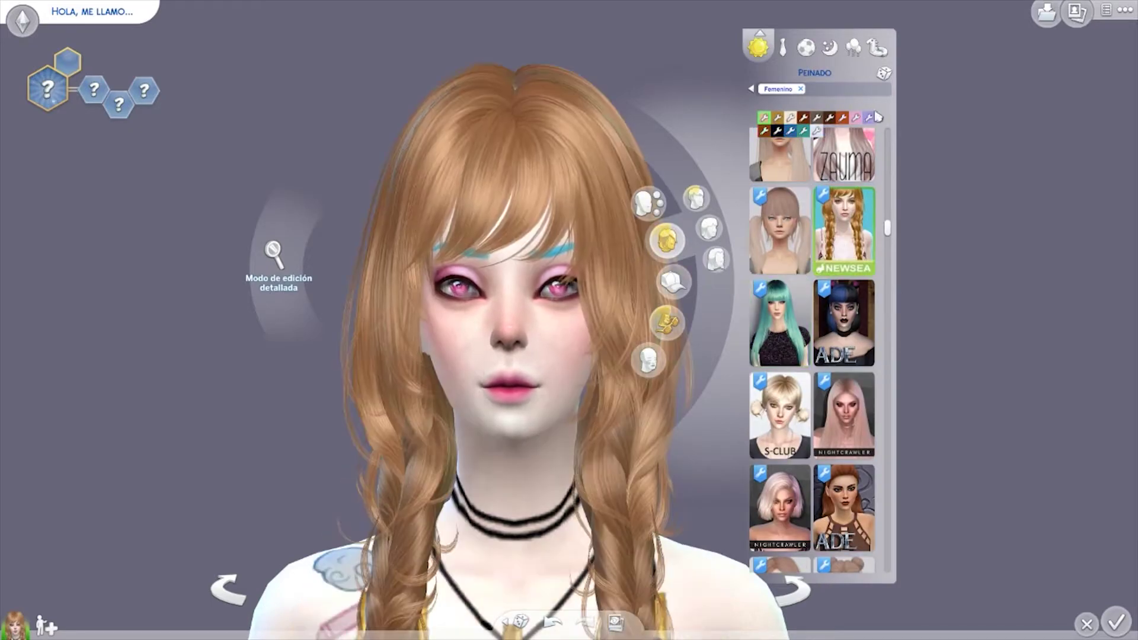
scroll(830, 266, "up", 1)
scroll(826, 277, "up", 1)
scroll(826, 278, "up", 2)
left_click(767, 285)
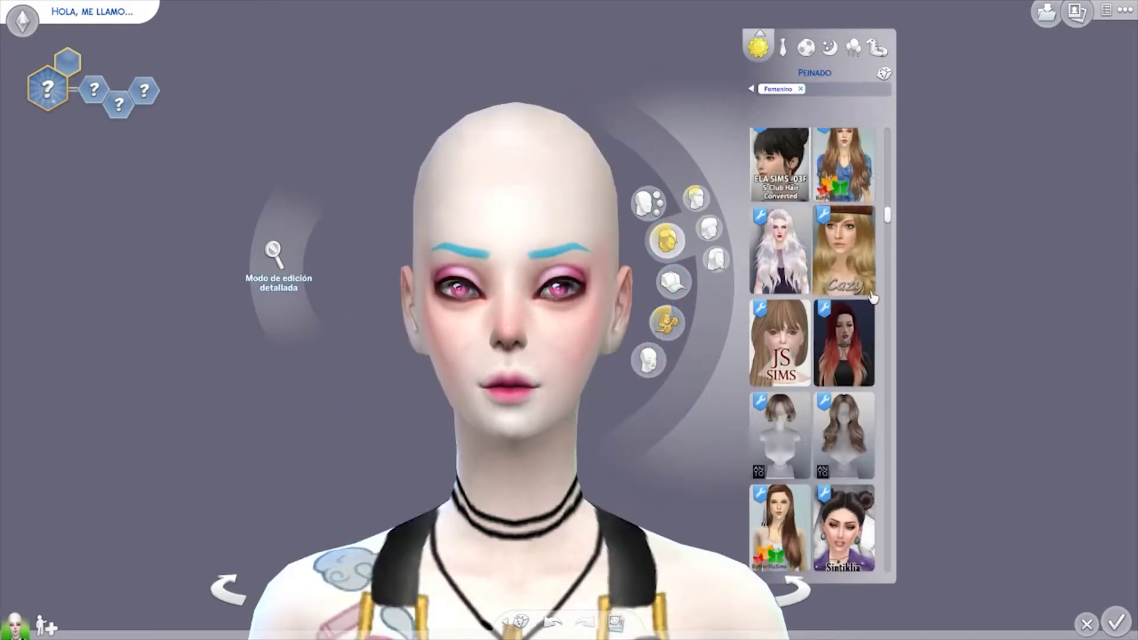
key("ctrl+z")
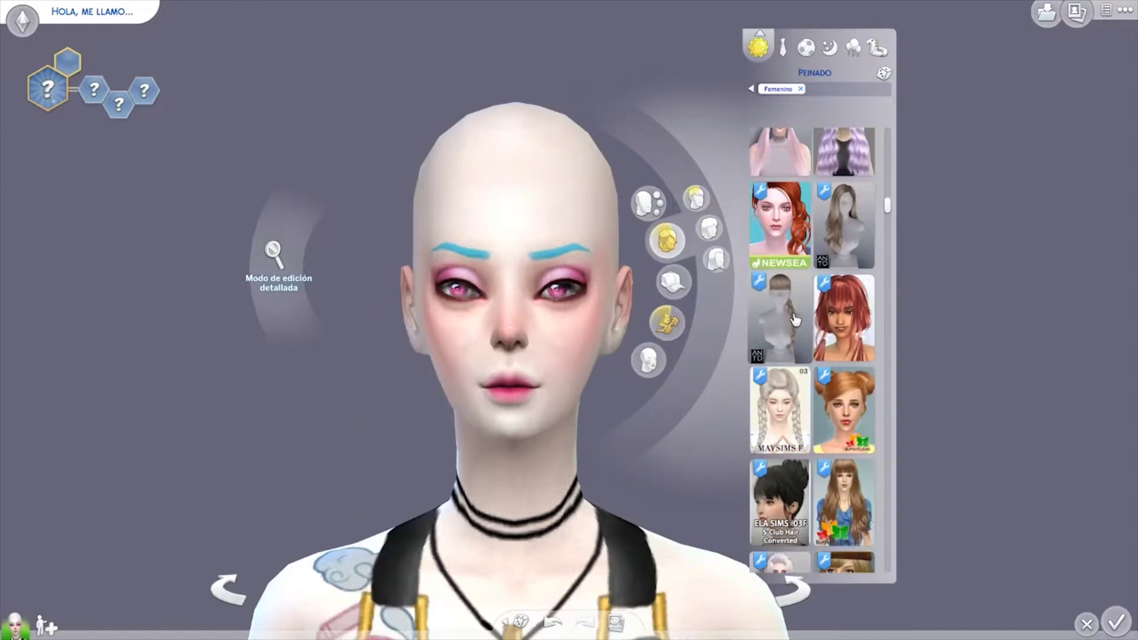
left_click(666, 323)
Reapply the ZAUMA skin detail to the Sim's face.
left_click(714, 323)
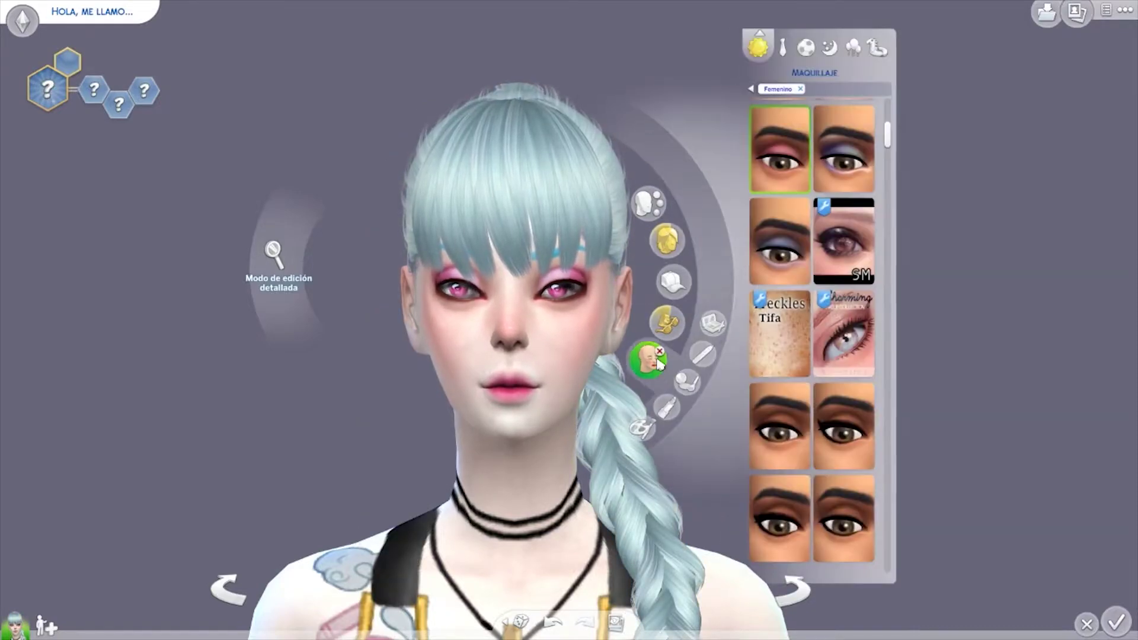
left_click(649, 201)
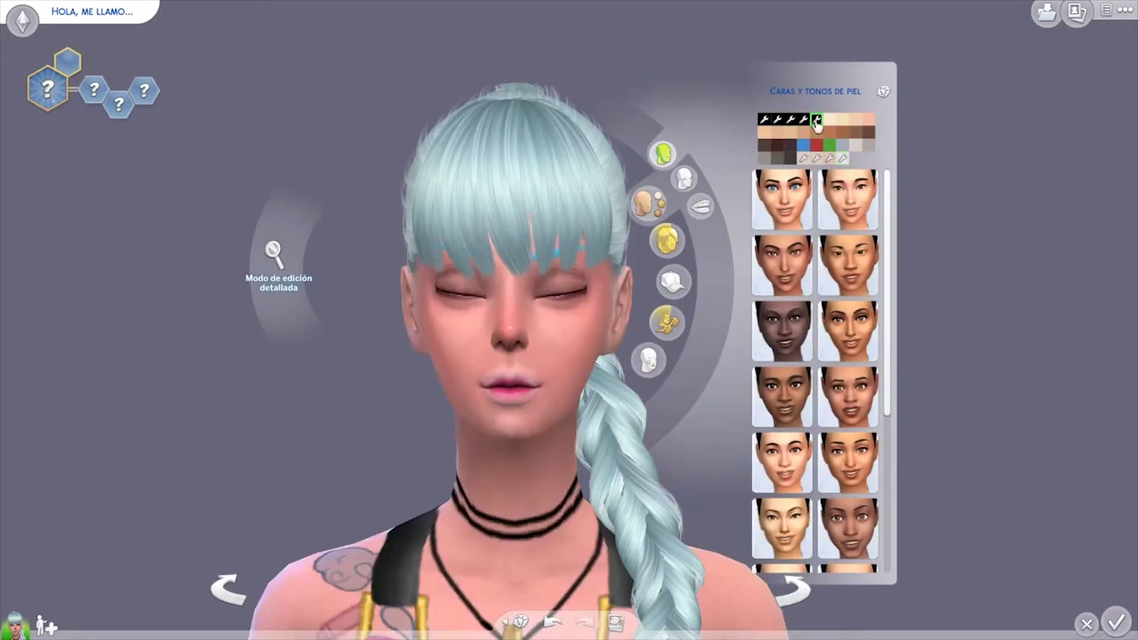
left_click(684, 178)
scroll(842, 275, "down", 5)
left_click(841, 275)
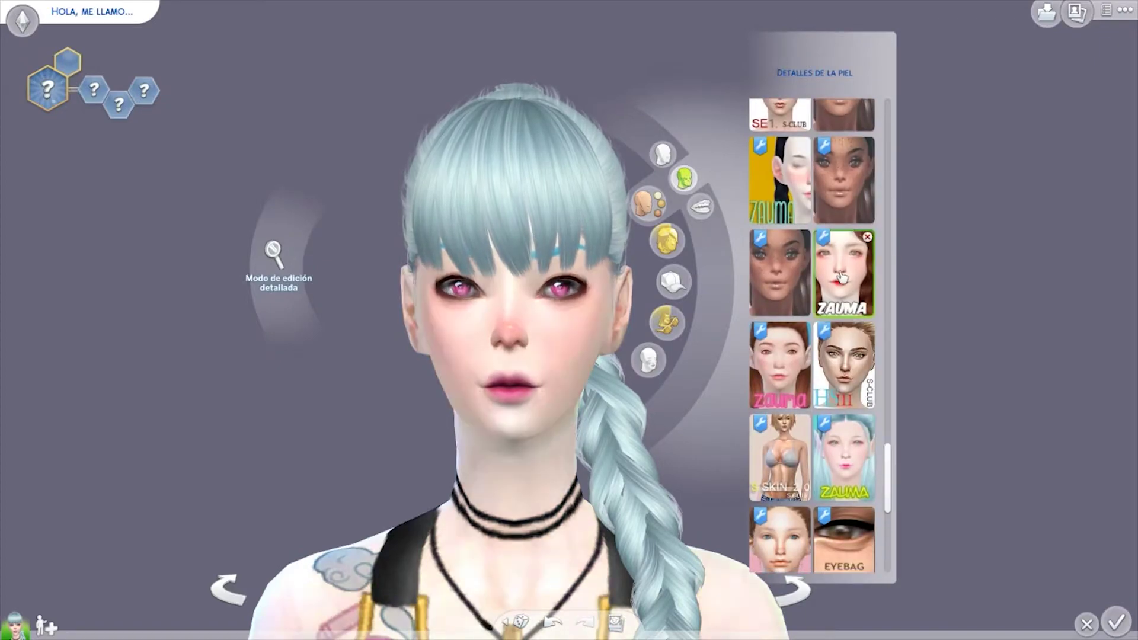
scroll(841, 355, "up", 10)
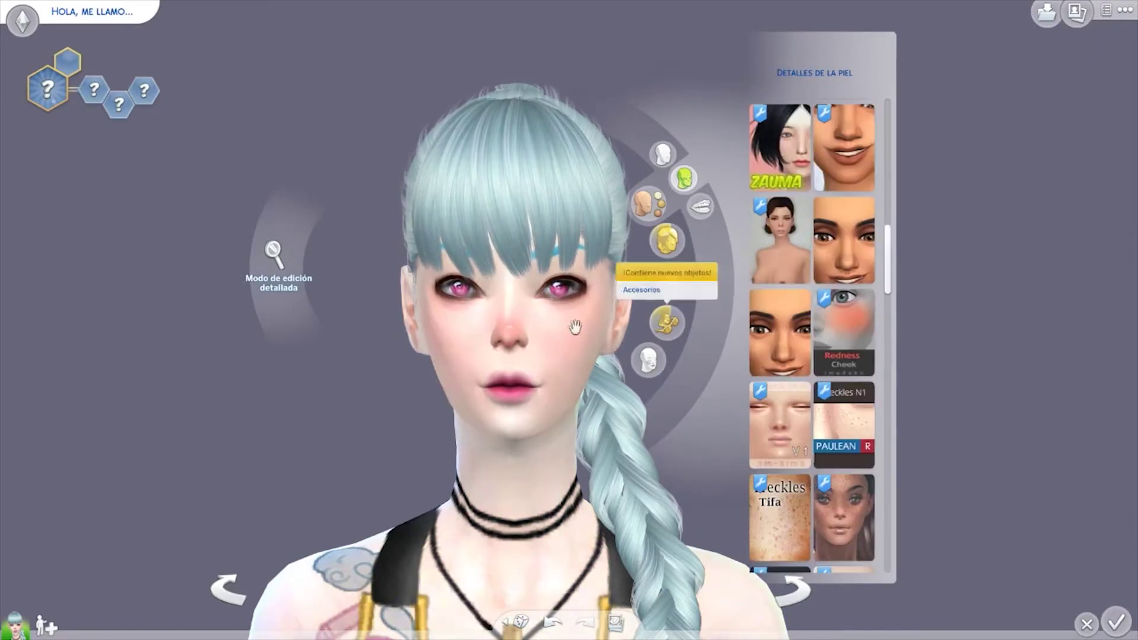
left_click_drag(592, 367, 466, 366)
Check the hair, eyes, eyebrows and mouth, then zoom into detailed face editing.
left_click(605, 292)
left_click(561, 289)
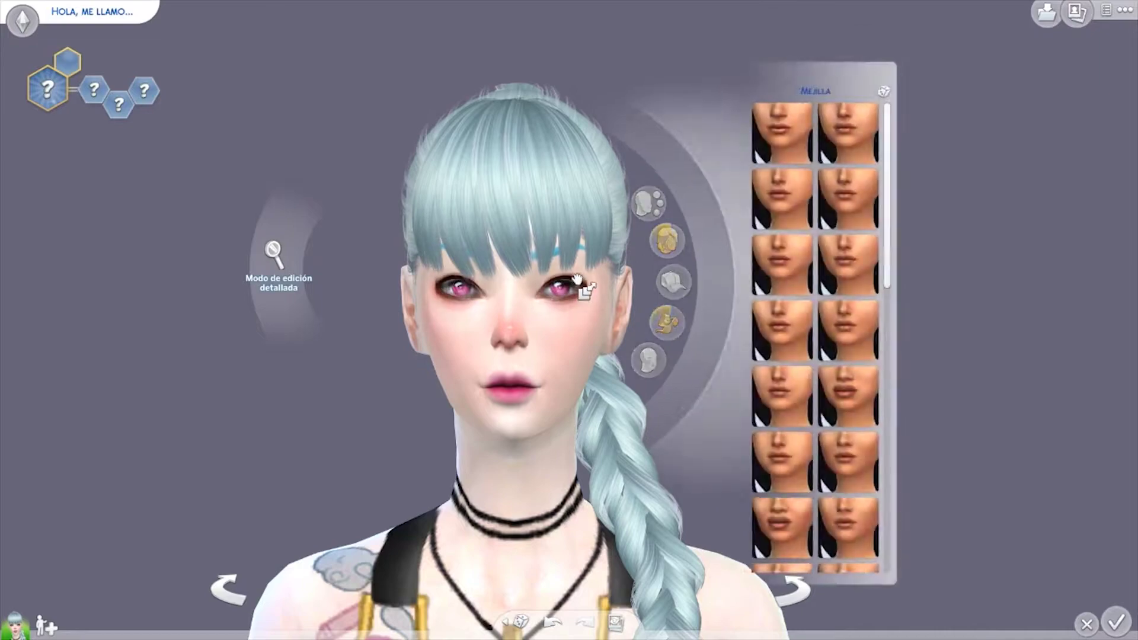
left_click(471, 259)
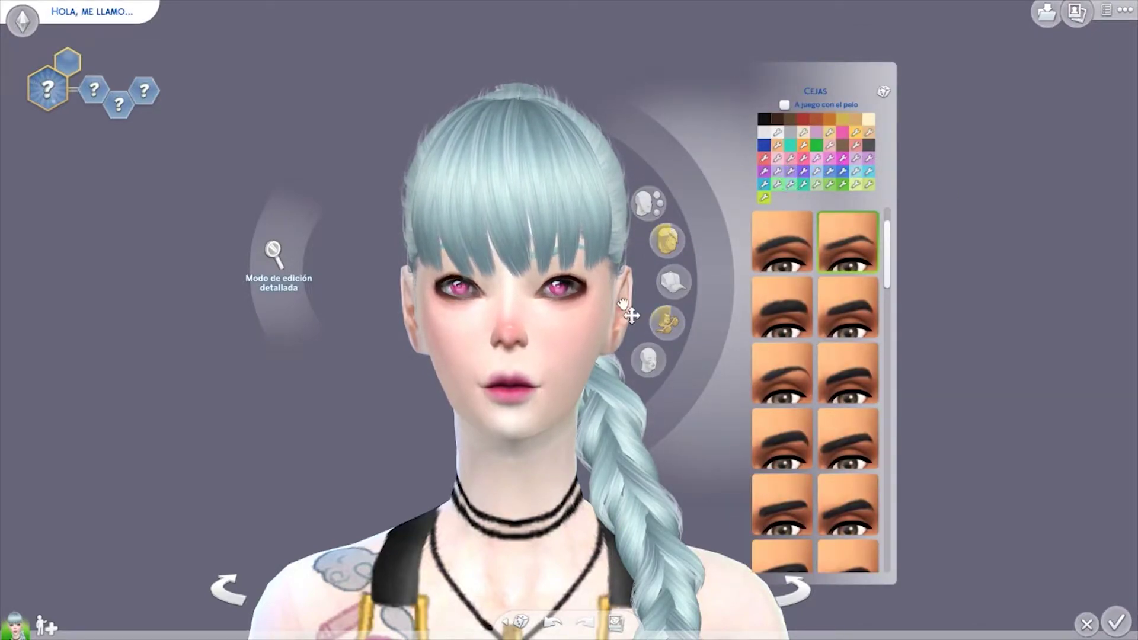
left_click(522, 387)
left_click(580, 289)
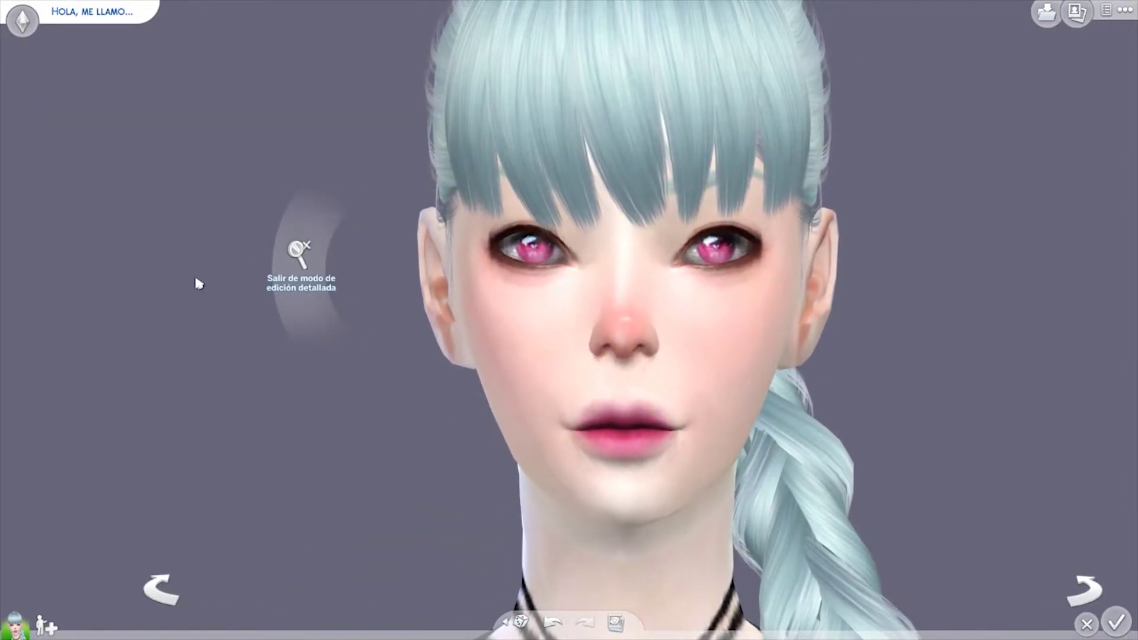
Open the hairstyle catalogue; try long wavy, light-blue braided and slicked-back blue hairstyles.
left_click(300, 257)
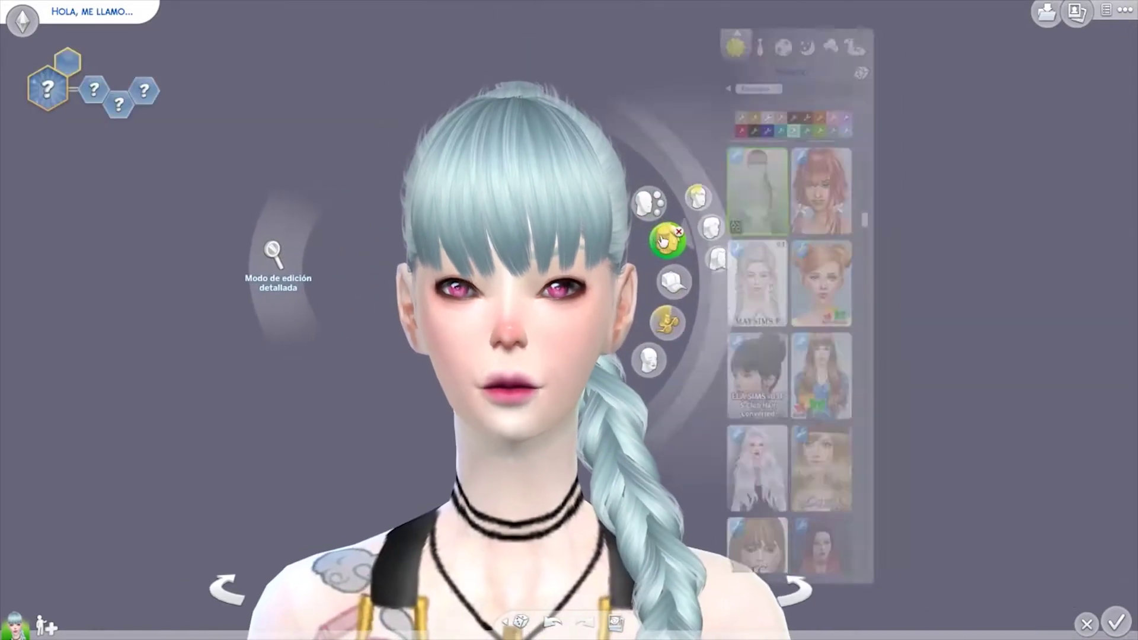
left_click(667, 322)
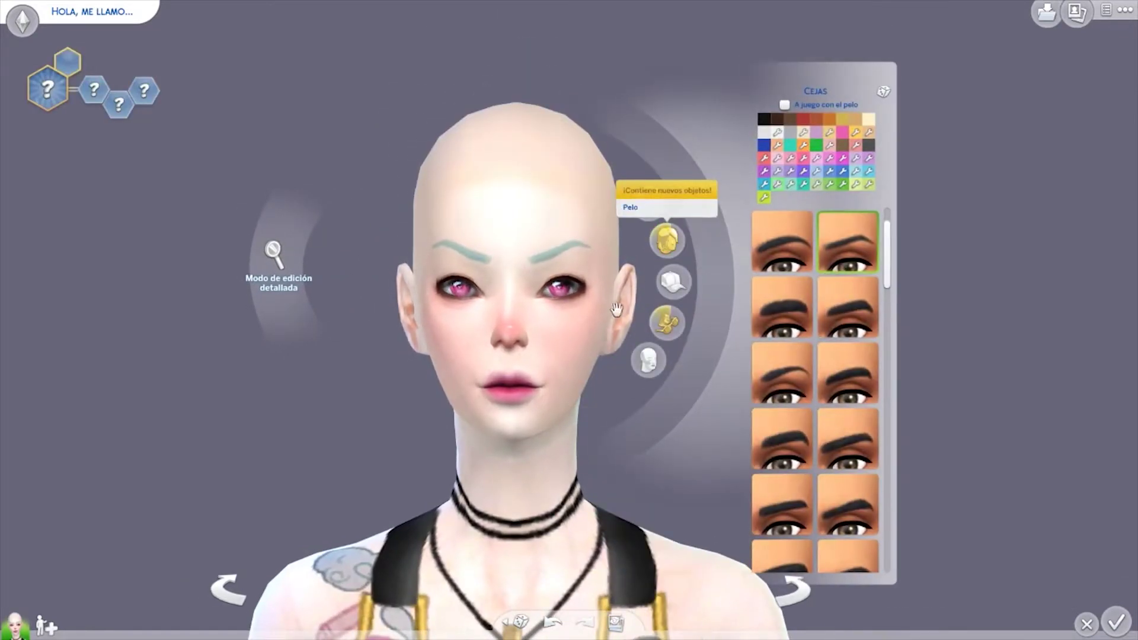
left_click(667, 240)
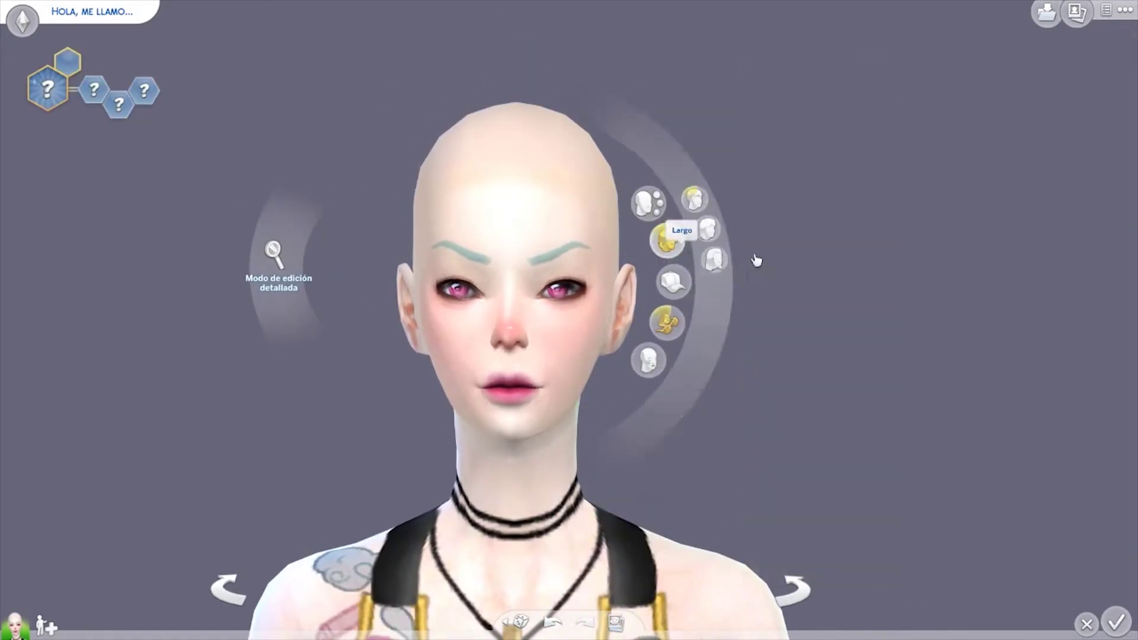
left_click(778, 232)
scroll(803, 252, "down", 2)
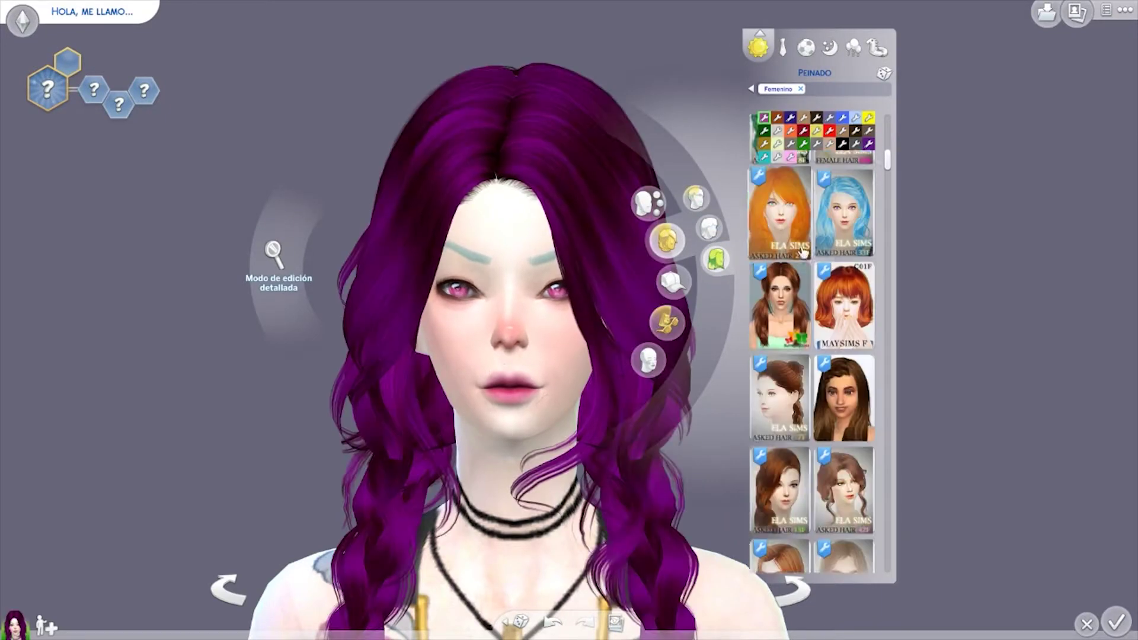
left_click(857, 356)
scroll(788, 407, "up", 3)
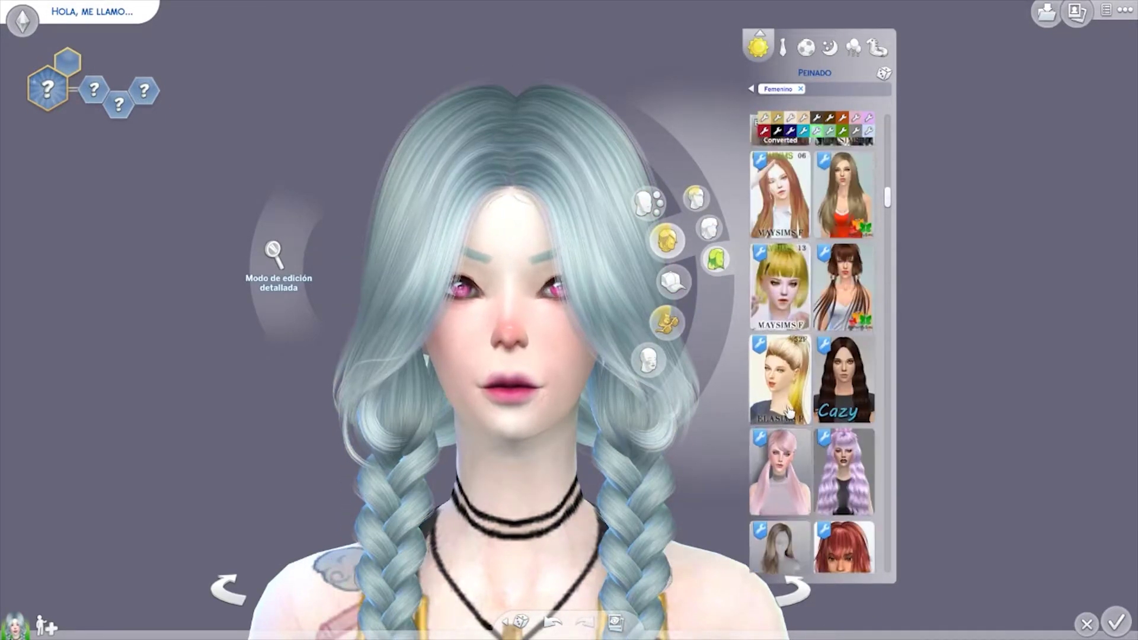
scroll(788, 406, "up", 3)
left_click(788, 407)
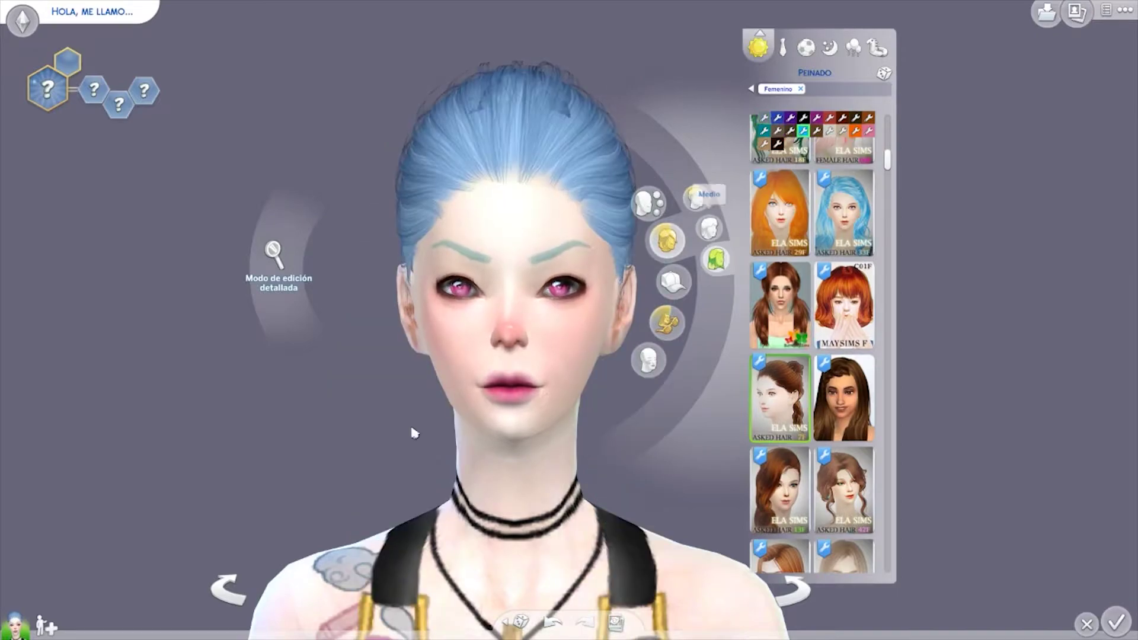
Scroll further down the hair list and try on the mint braided ponytail.
left_click_drag(415, 432, 347, 452)
scroll(844, 363, "up", 1)
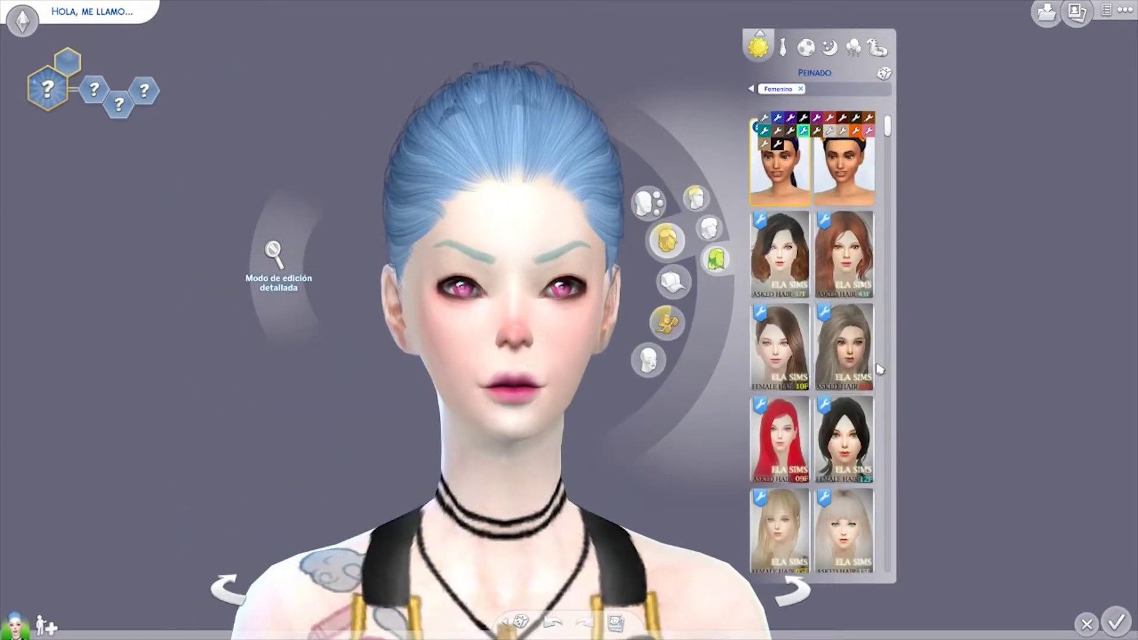
scroll(879, 369, "down", 5)
scroll(845, 359, "down", 3)
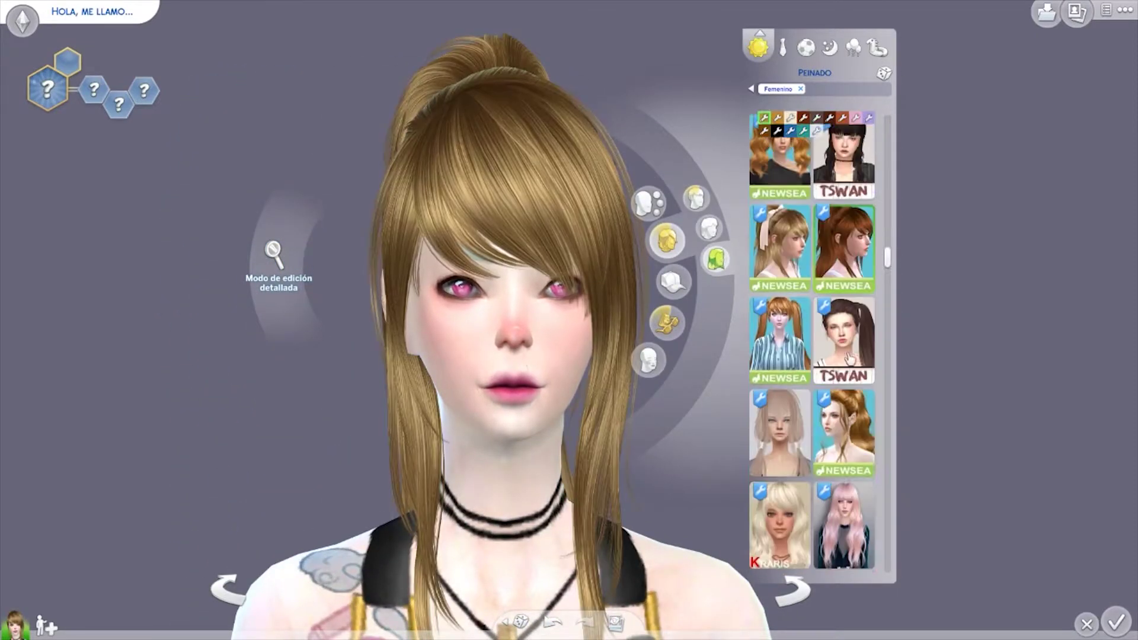
scroll(835, 370, "down", 2)
scroll(824, 382, "down", 2)
scroll(800, 406, "down", 2)
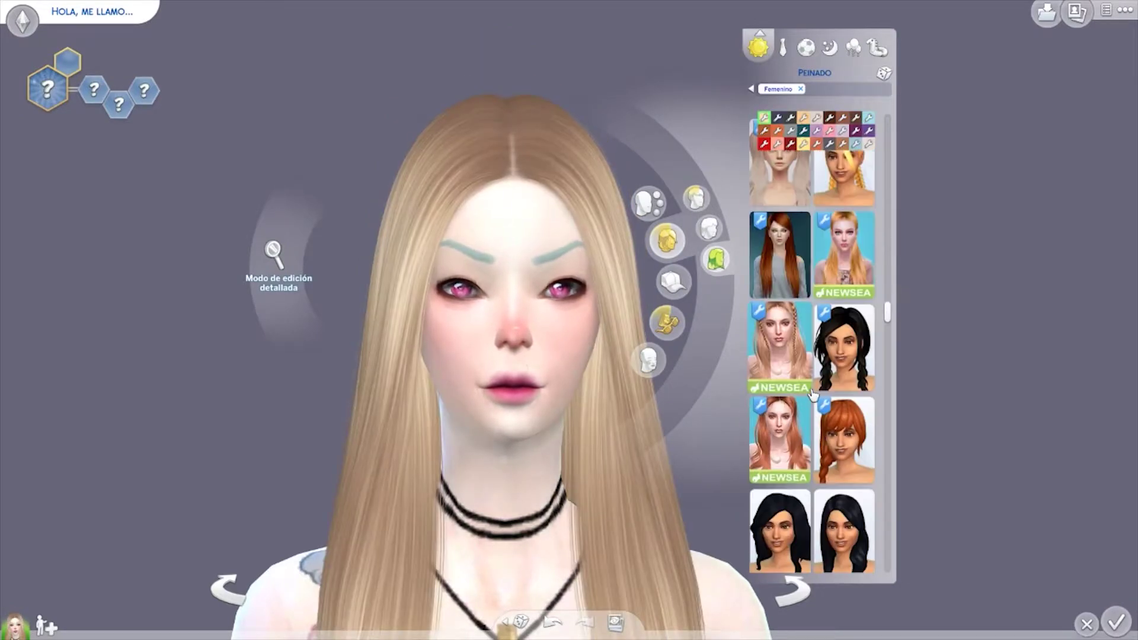
scroll(818, 379, "down", 3)
scroll(817, 379, "down", 3)
left_click(779, 444)
left_click(792, 144)
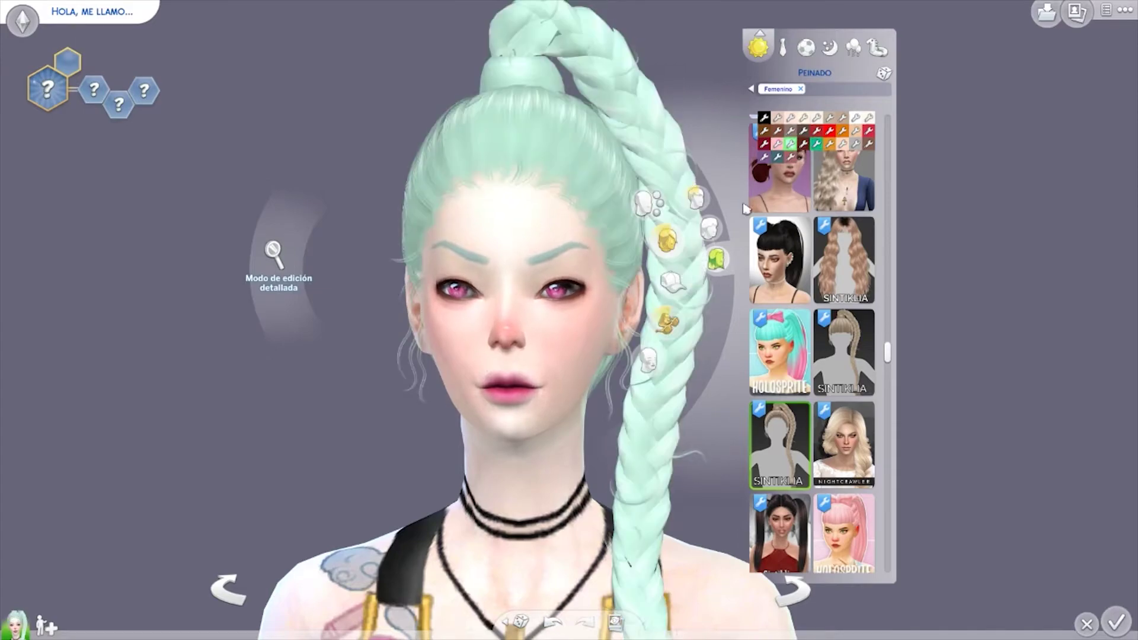
Try the silver braided hairstyle, then settle on the pale teal bangs-and-braid hair.
scroll(841, 287, "down", 2)
scroll(804, 359, "down", 3)
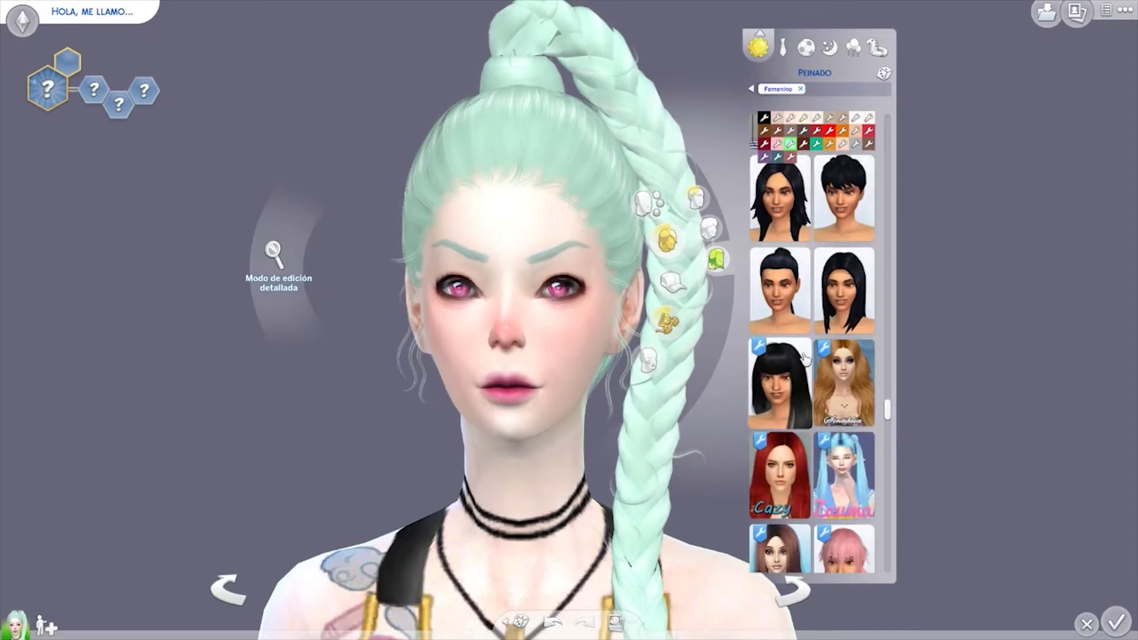
scroll(804, 359, "down", 3)
scroll(804, 358, "down", 2)
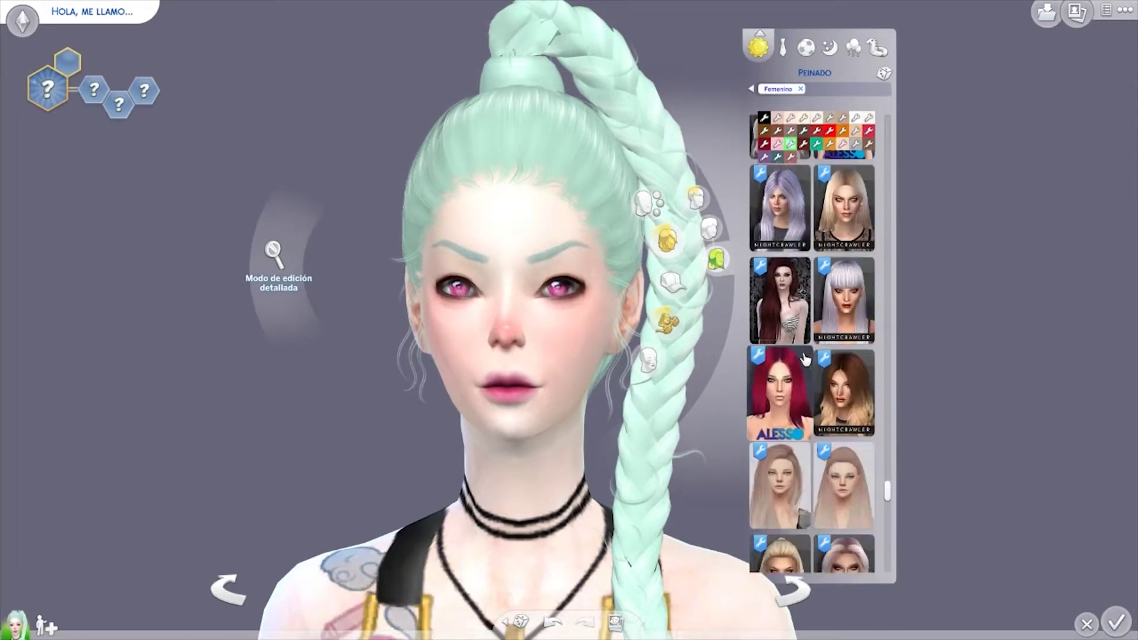
scroll(804, 358, "down", 2)
left_click(843, 259)
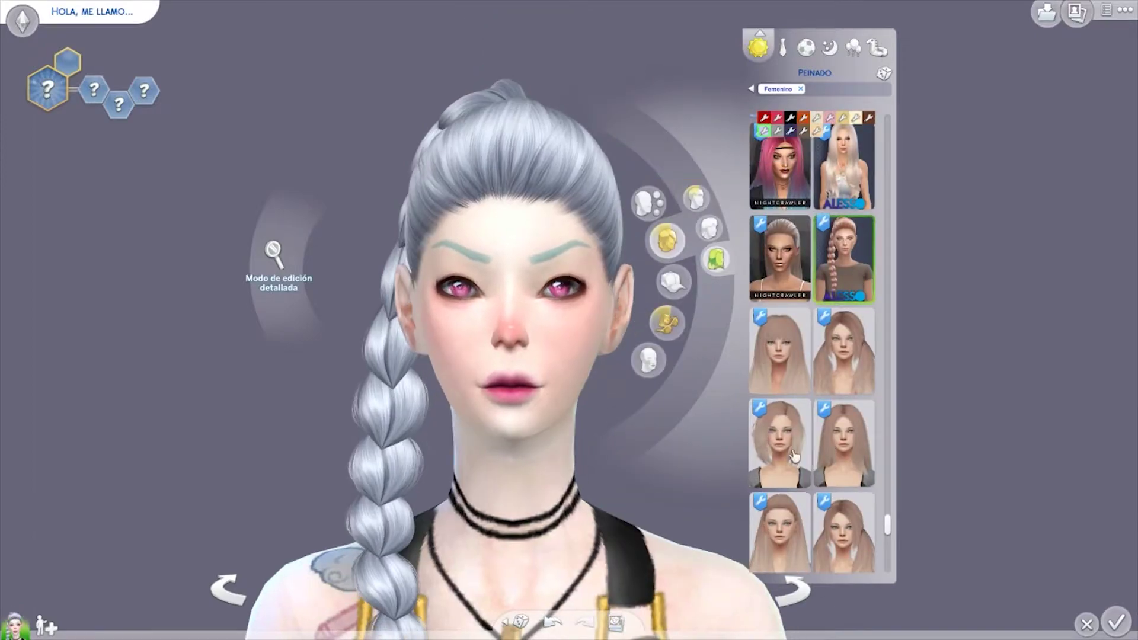
scroll(828, 255, "up", 10)
scroll(827, 255, "up", 5)
scroll(828, 255, "up", 5)
left_click(844, 543)
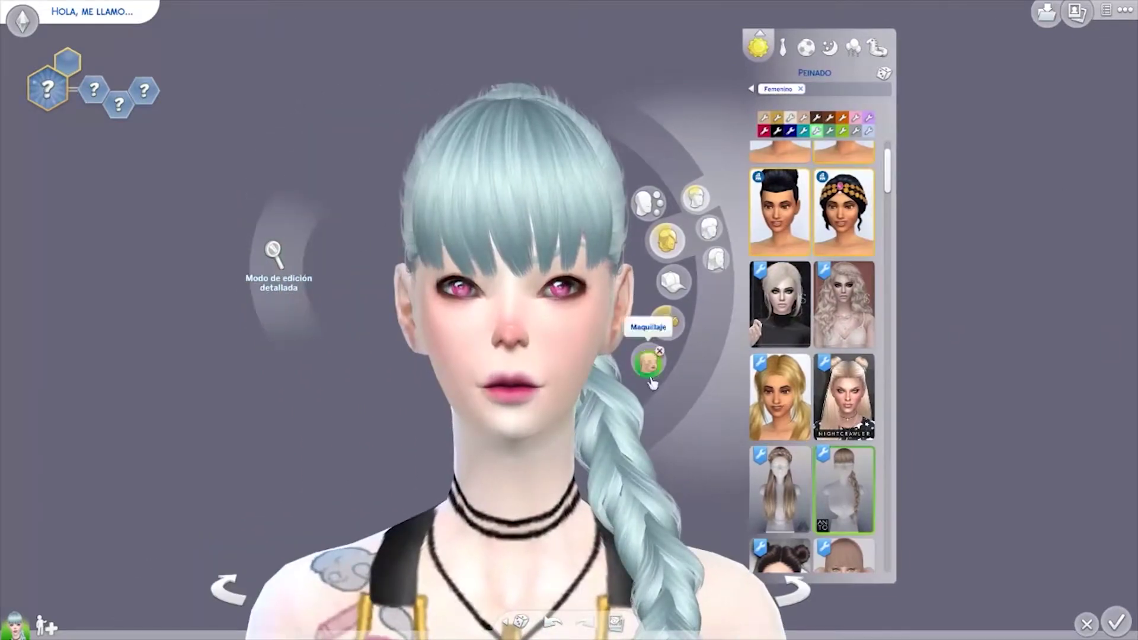
Browse the makeup and hat catalogues without changing anything.
left_click(648, 360)
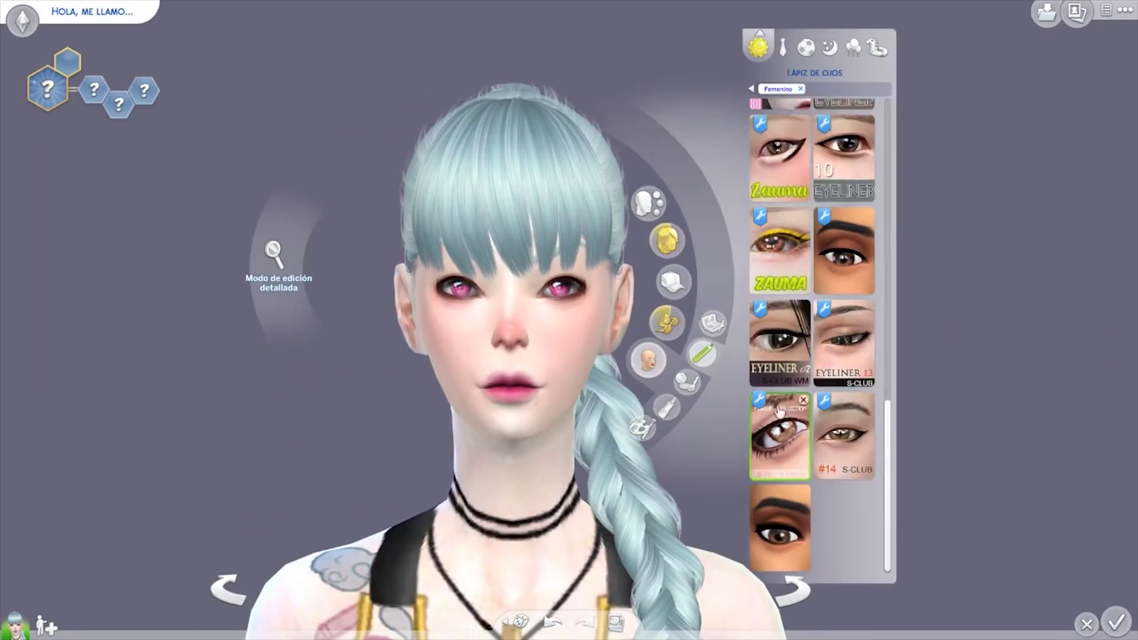
left_click(673, 282)
scroll(805, 261, "down", 5)
scroll(805, 261, "down", 5)
scroll(804, 261, "down", 5)
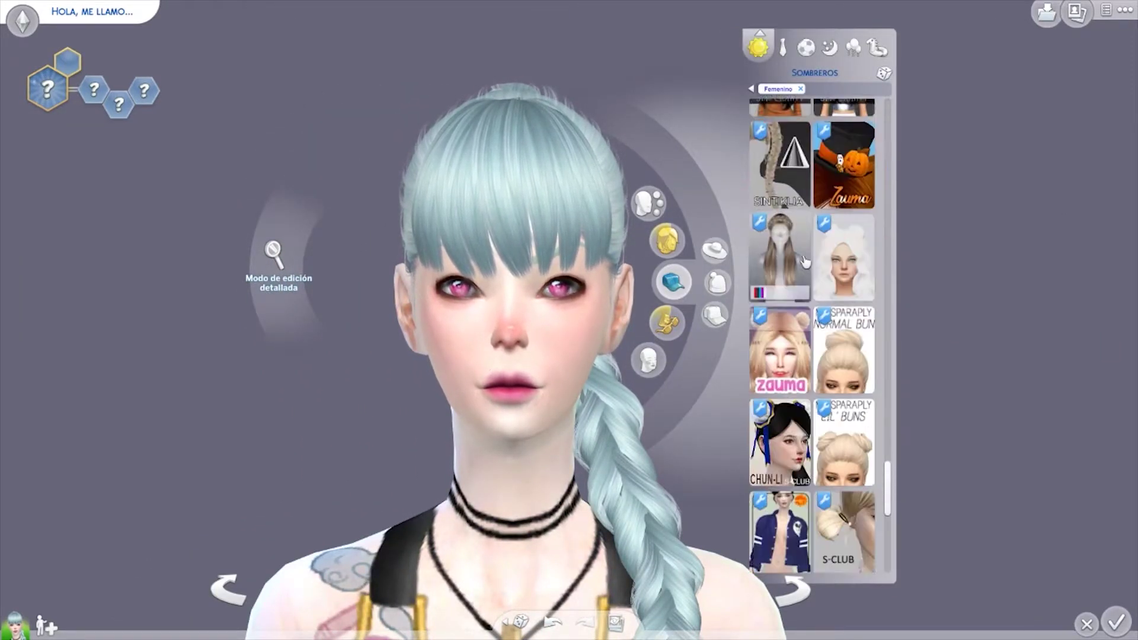
scroll(804, 261, "down", 3)
Browse accessories, close the catalogue and zoom out to the full-length Sim in pink.
left_click(667, 322)
scroll(793, 304, "down", 5)
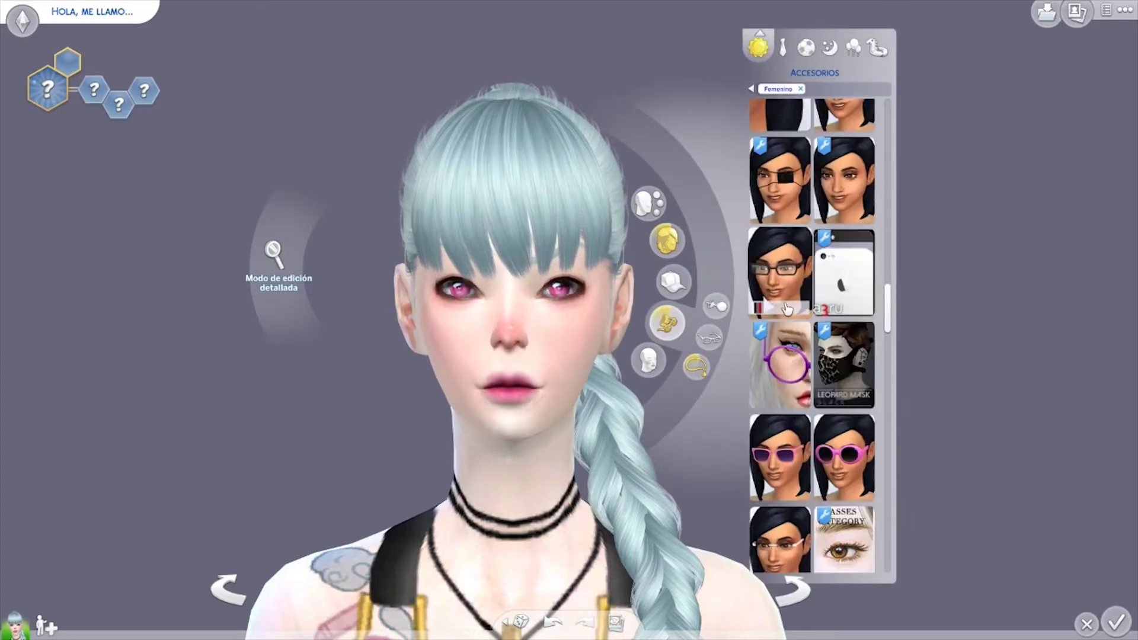
scroll(806, 332, "down", 5)
scroll(824, 374, "down", 3)
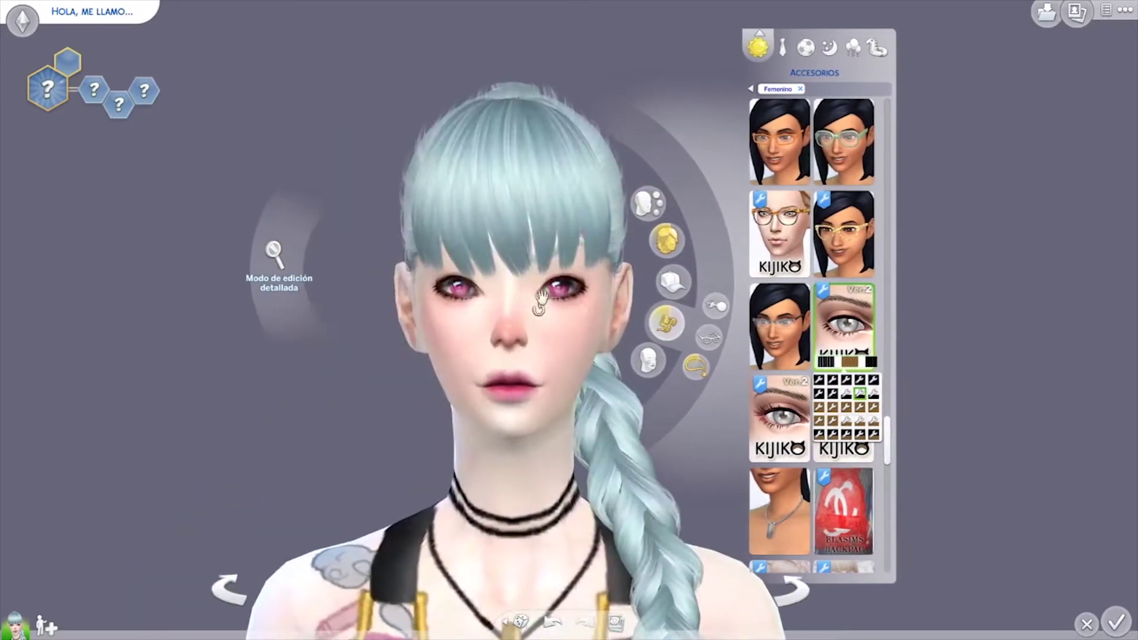
left_click(449, 289)
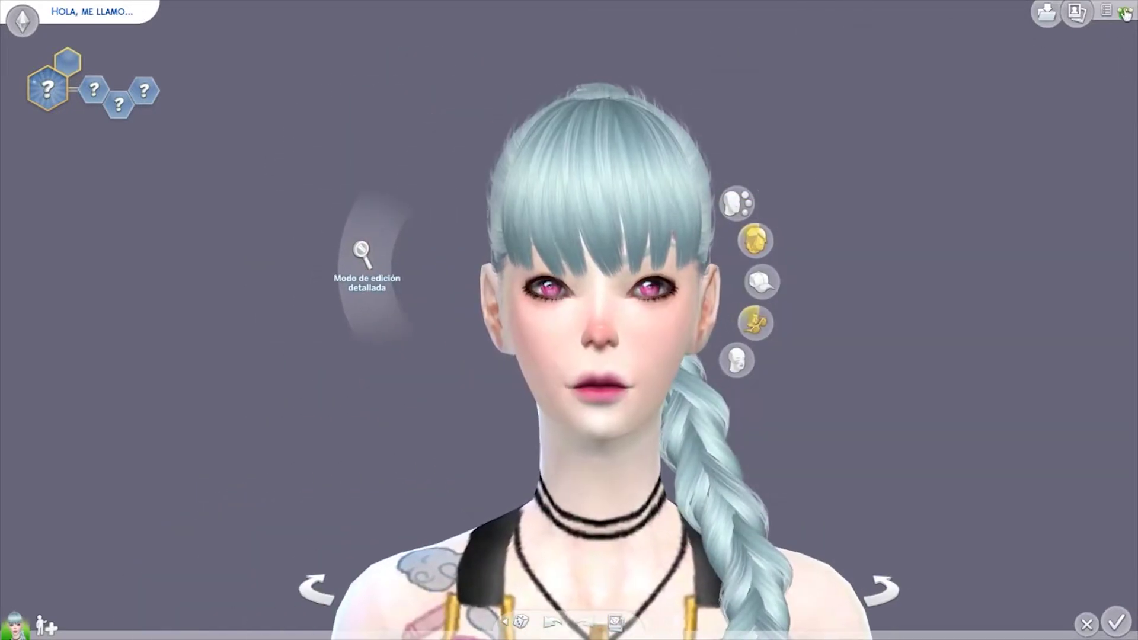
scroll(449, 288, "down", 3)
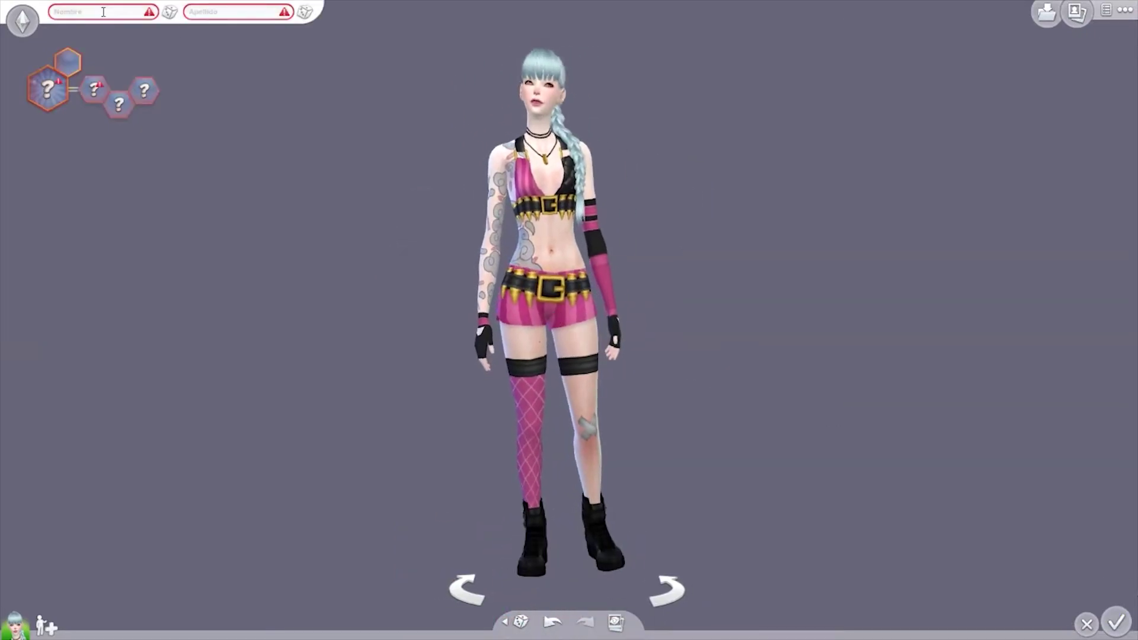
type("Jinx")
Open the Seleccionar aspiración list from the aspiration hexagon.
left_click(48, 90)
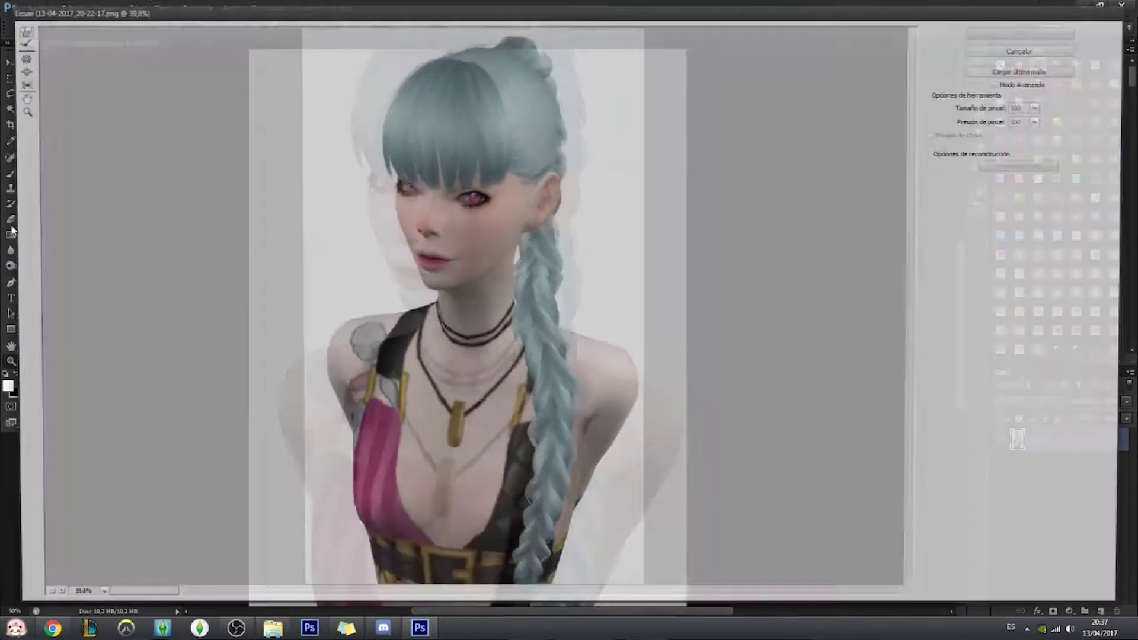
In Liquify, enable Modo Avanzado, freeze-mask the cheek and jaw, then apply with OK.
scroll(362, 237, "up", 5)
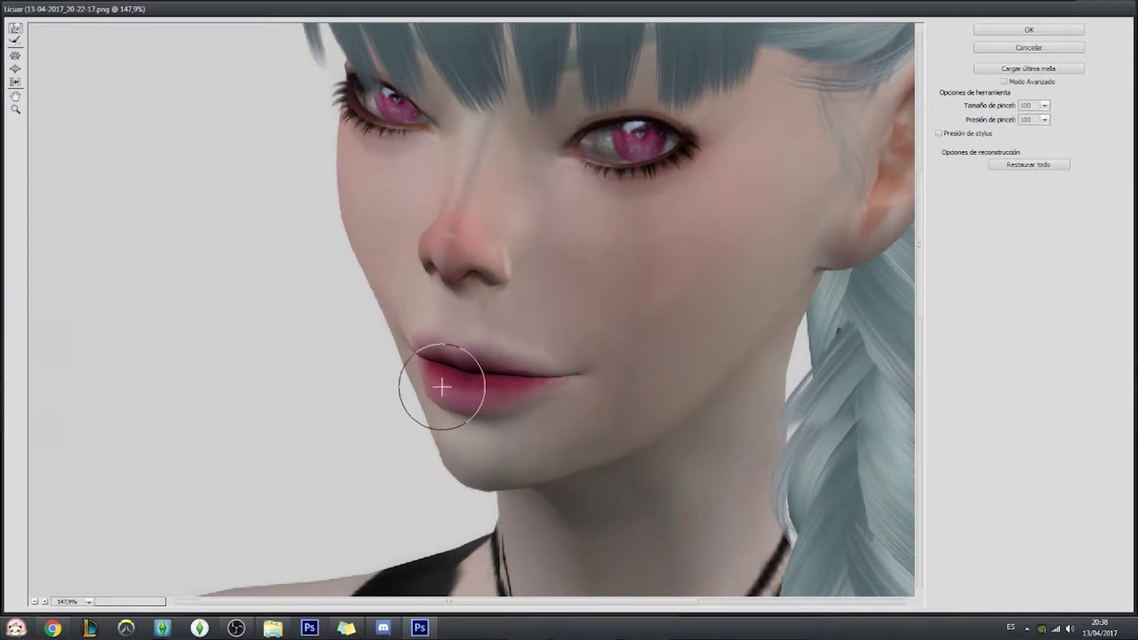
left_click(1003, 81)
key("f")
mouse_move(314, 320)
left_mouse_down()
mouse_move(364, 356)
mouse_move(386, 437)
mouse_move(385, 404)
mouse_move(316, 402)
left_mouse_up()
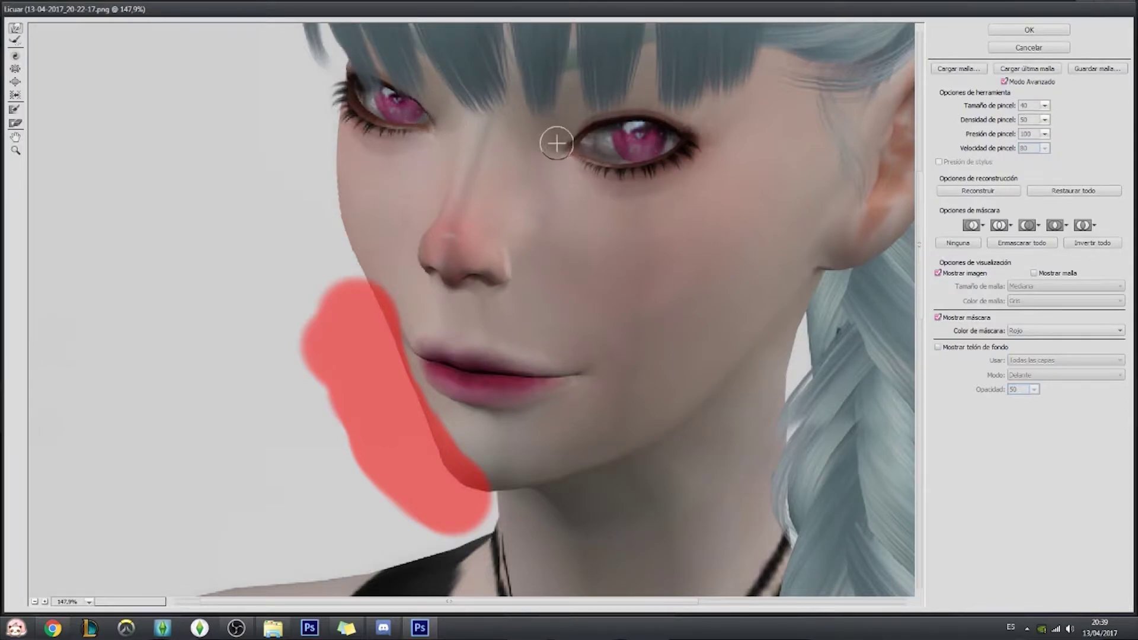
left_click(1038, 33)
Copy the lassoed braid to a new layer, flipped horizontally onto the left side.
left_click(406, 26)
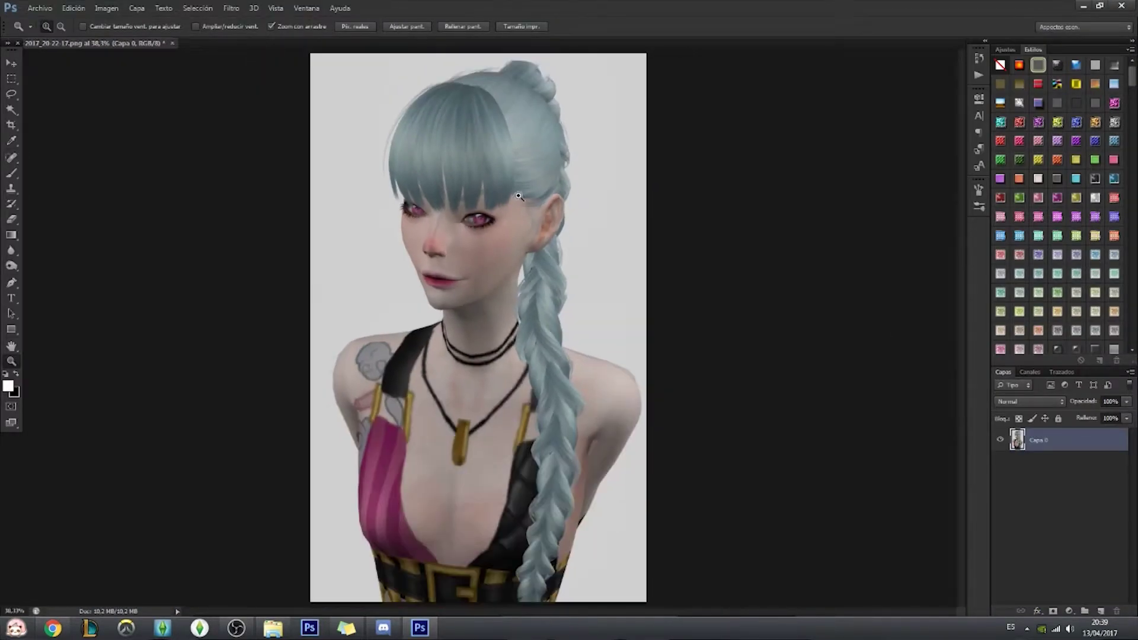
key("l")
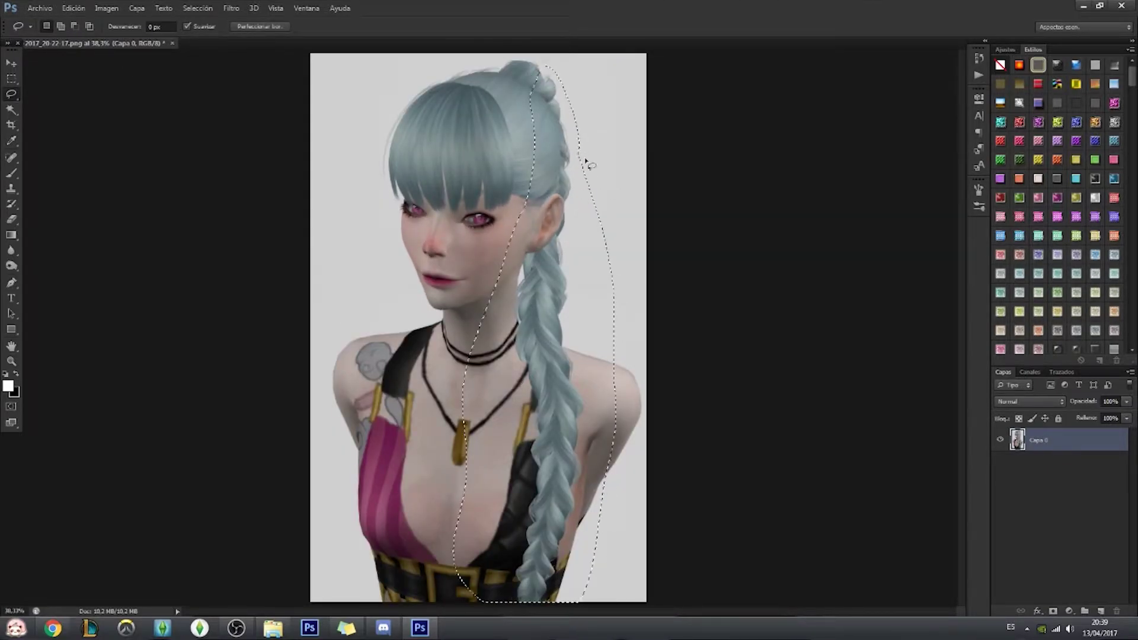
key("ctrl+j")
key("ctrl+t")
left_click_drag(609, 338, 305, 320)
key("Return")
Hide the original layer and erase shoulder, skin and grey background around the copied braid.
left_click(1000, 463)
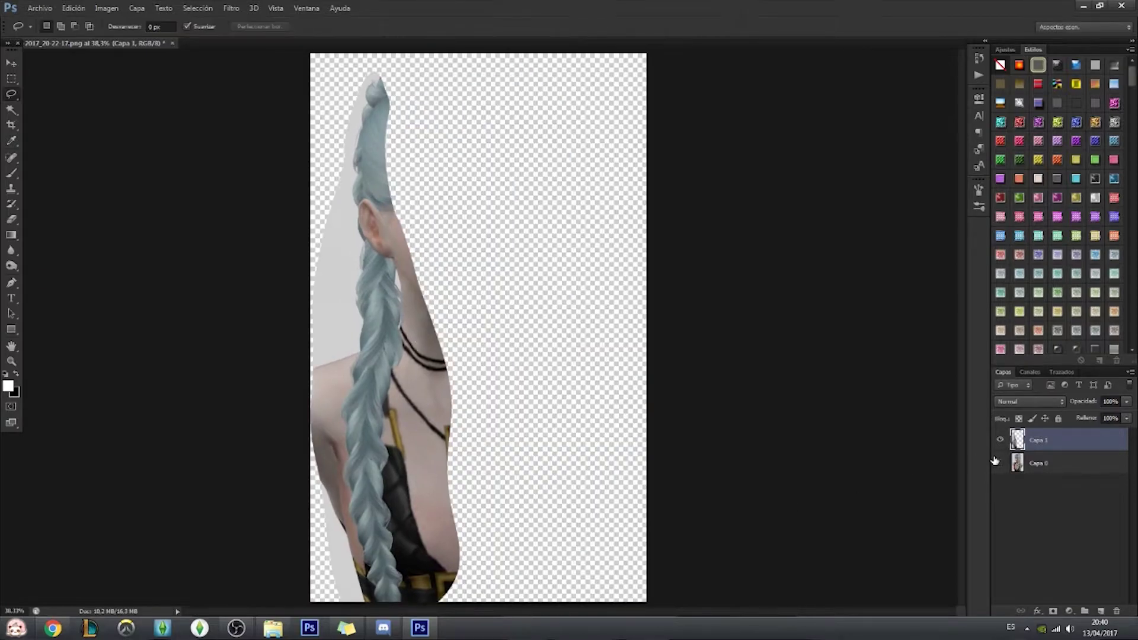
key("e")
mouse_move(432, 427)
left_mouse_down()
mouse_move(445, 381)
mouse_move(449, 436)
mouse_move(419, 579)
mouse_move(434, 581)
left_mouse_up()
left_click_drag(349, 380, 355, 352)
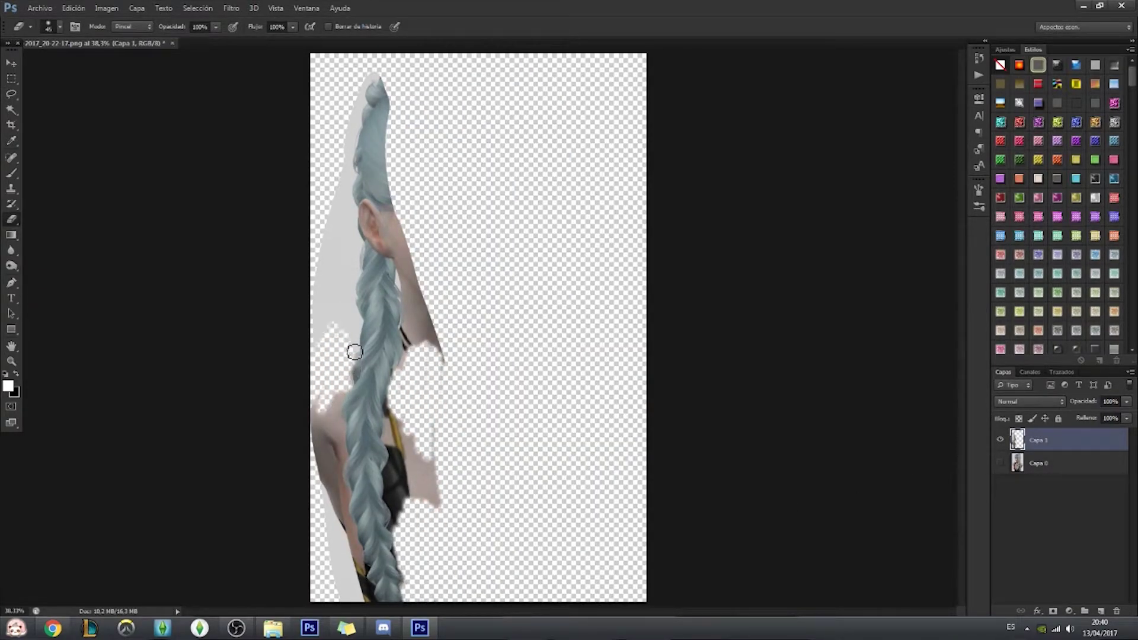
mouse_move(327, 282)
left_mouse_down()
mouse_move(339, 286)
mouse_move(332, 509)
mouse_move(356, 569)
mouse_move(433, 332)
mouse_move(362, 174)
mouse_move(430, 272)
mouse_move(409, 498)
mouse_move(338, 414)
mouse_move(349, 593)
left_mouse_up()
key("bracketright")
key("bracketright")
key("bracketright")
Show the portrait again and rotate the copied braid into place beside the face.
left_click(1000, 463)
key("ctrl+t")
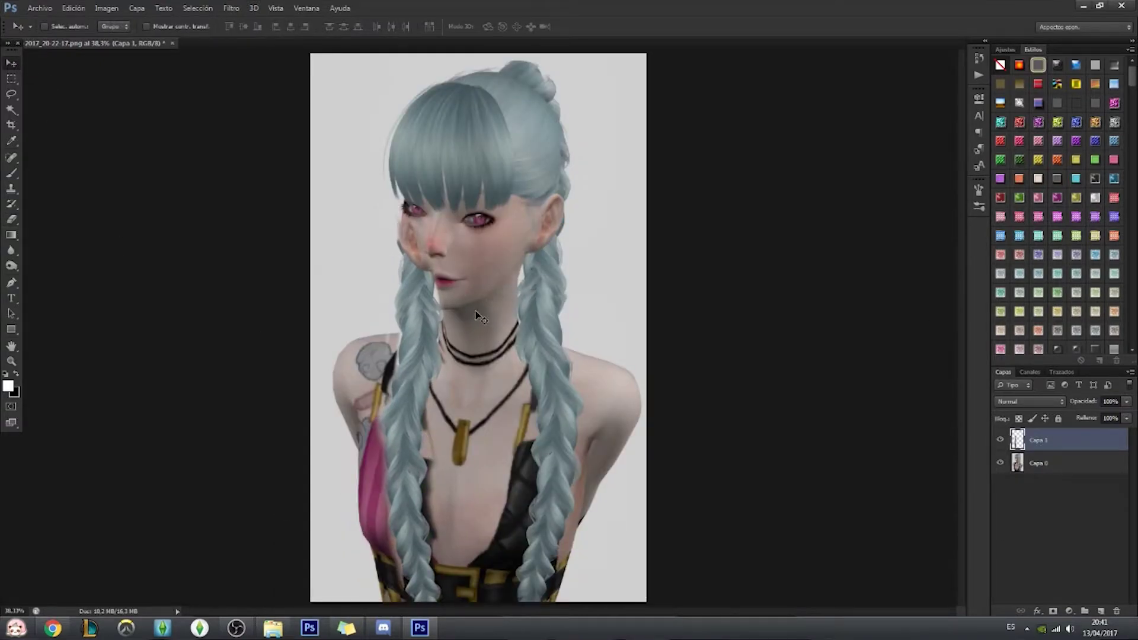
left_click_drag(492, 296, 462, 339)
key("Return")
Hide the original layer, zoom in on the braid edge and bring up the eraser size settings.
key("w")
key("ctrl+plus")
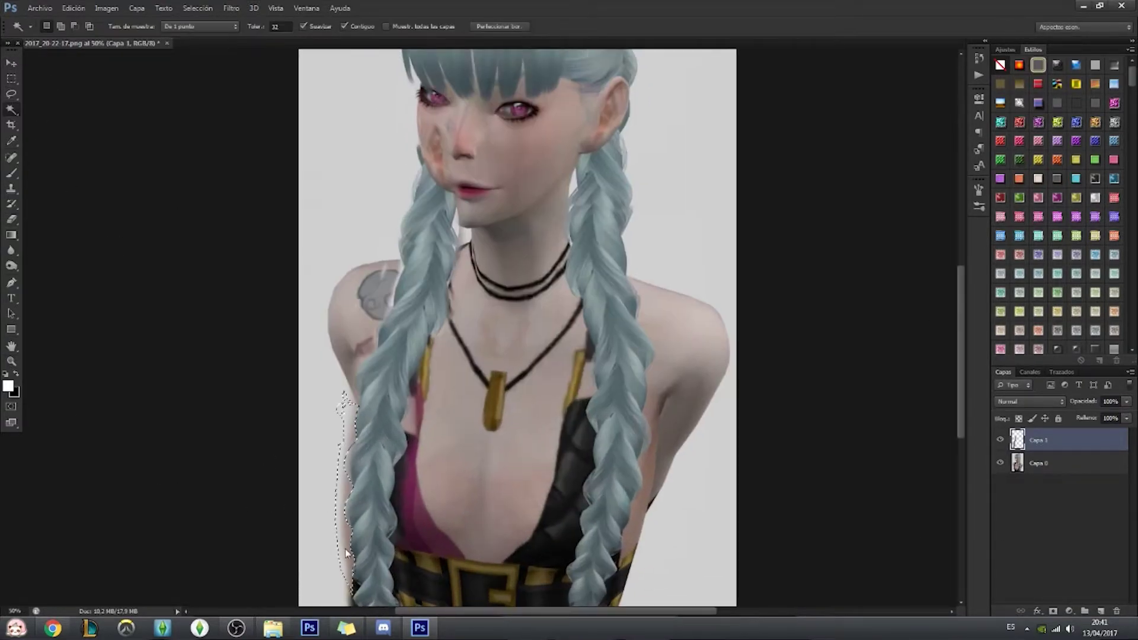
left_click(11, 219)
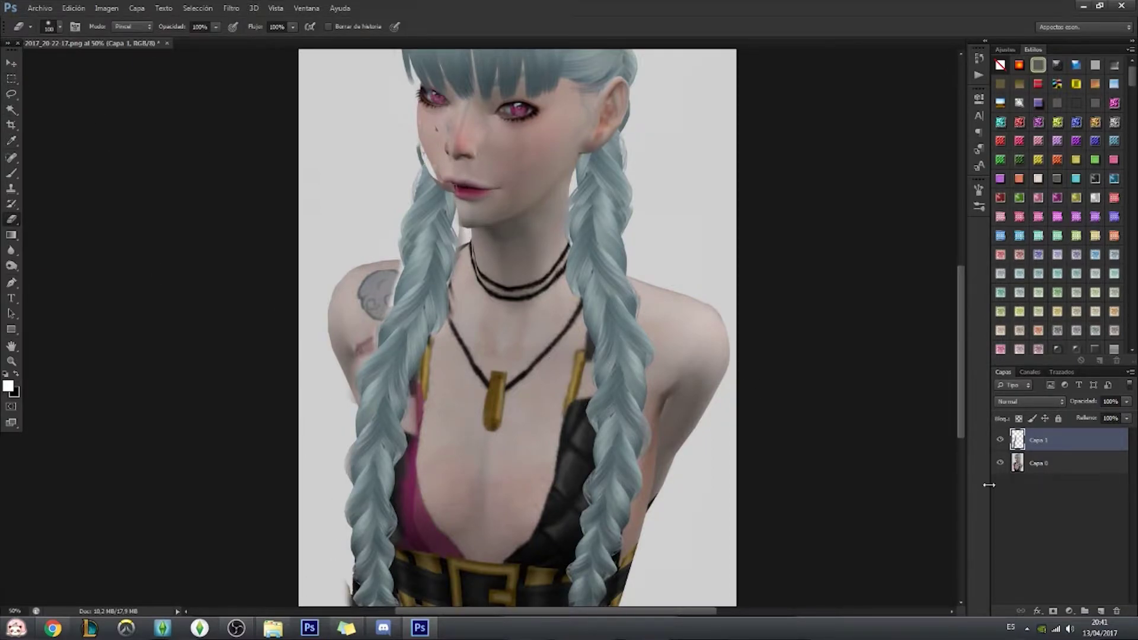
left_click(1000, 463)
key("ctrl+plus")
key("ctrl+plus")
key("ctrl+plus")
right_click(277, 258)
Erase with a size-4 brush and delete the lassoed leftover area left of the braid.
key("Return")
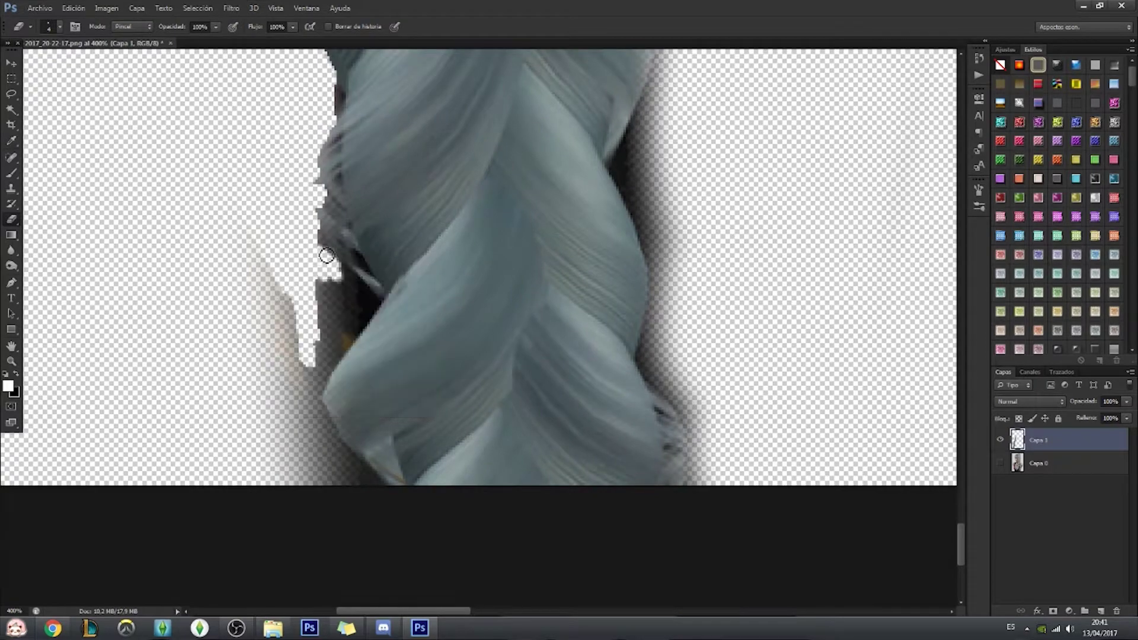
left_click_drag(356, 323, 278, 427)
key("l")
left_click_drag(302, 256, 373, 524)
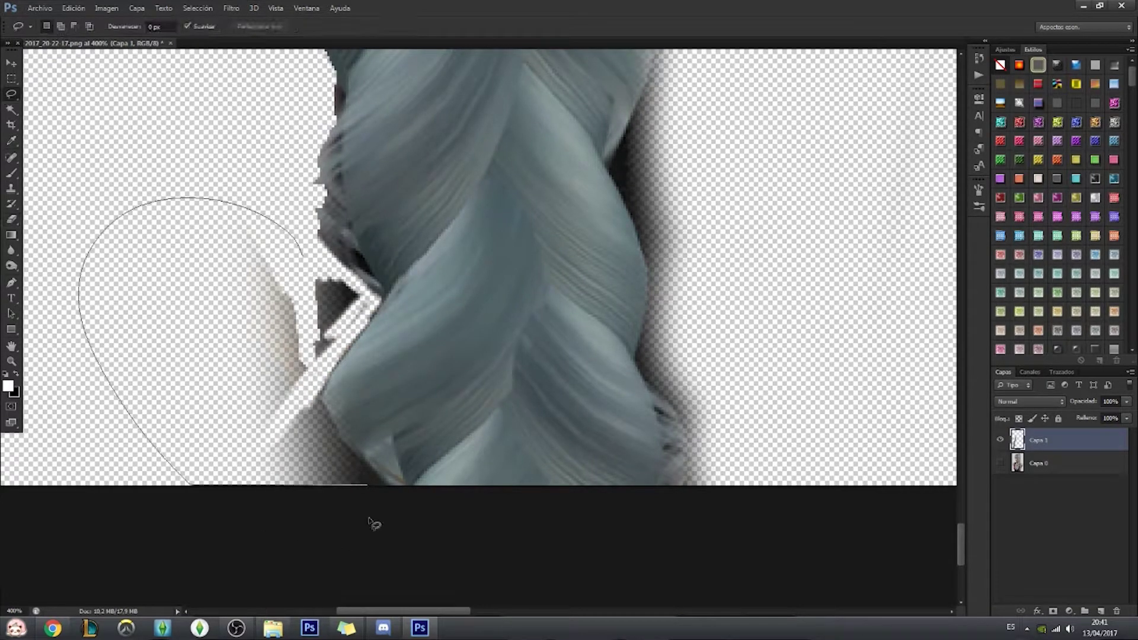
left_click_drag(323, 264, 324, 265)
key("Delete")
Polygonal-lasso the shadow on the braid's right side, delete it and deselect.
key("shift+l")
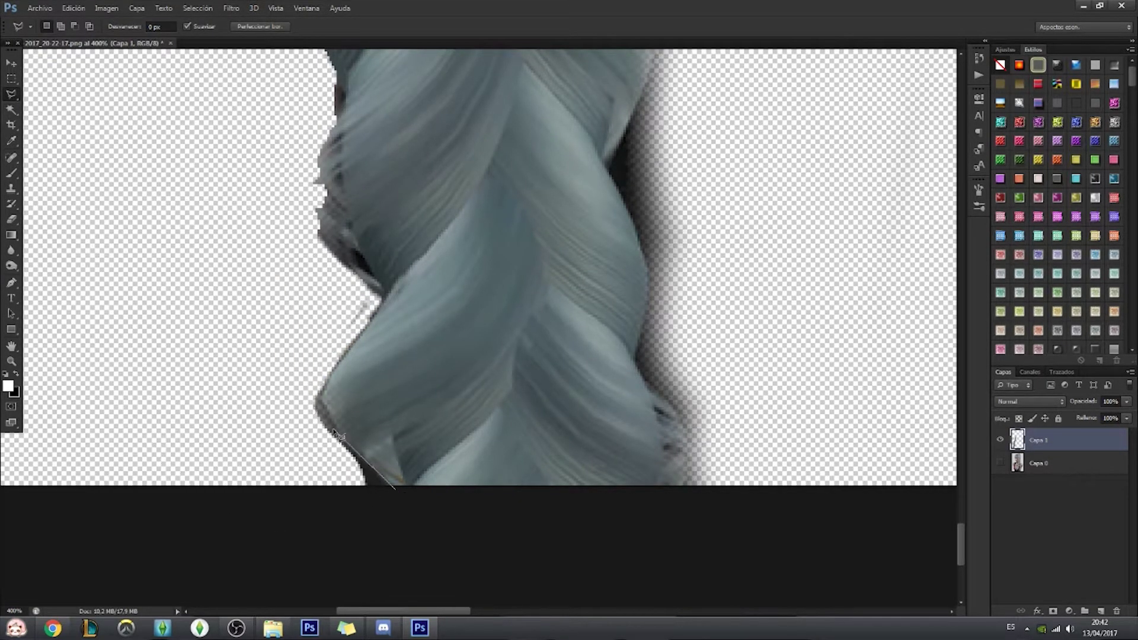
left_click(234, 208)
left_click(371, 515)
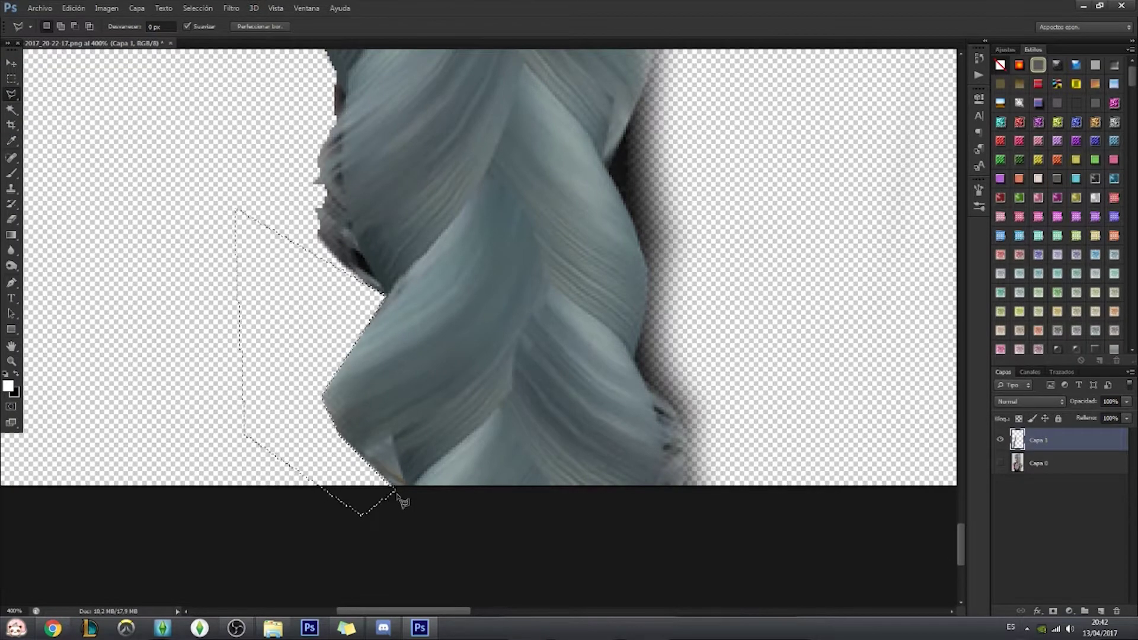
scroll(380, 355, "up", 2)
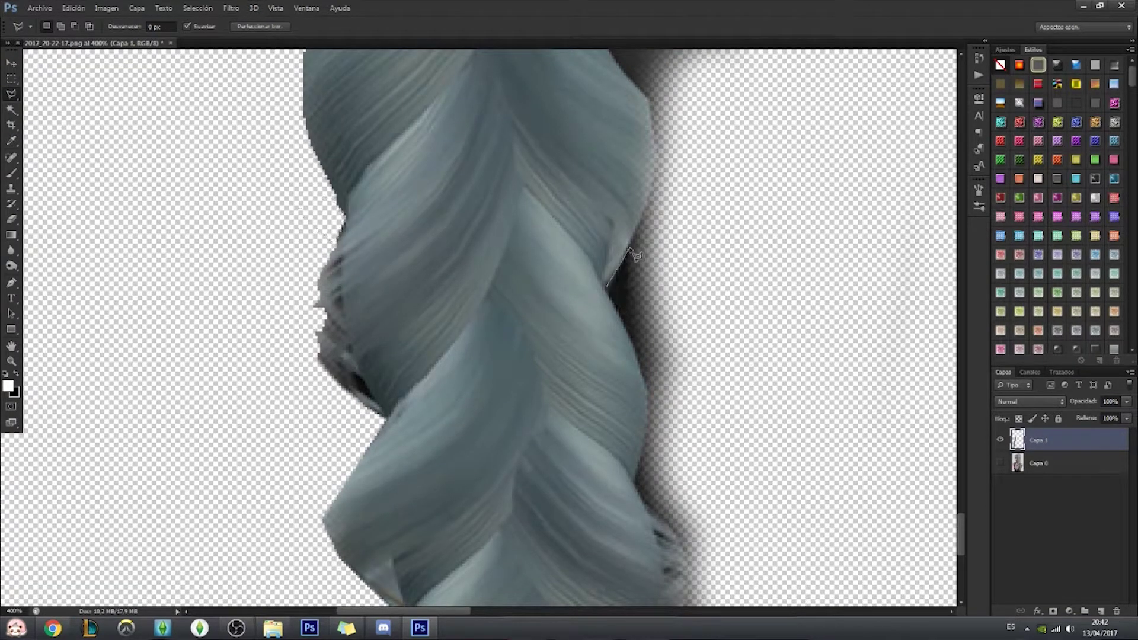
left_click(806, 323)
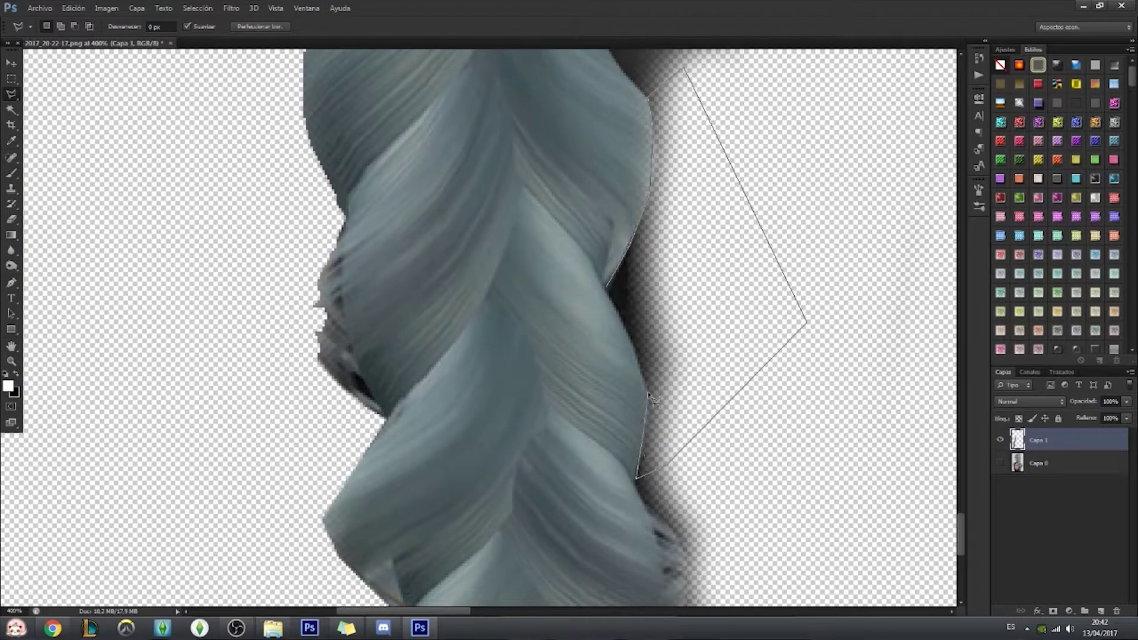
left_click(610, 296)
key("Delete")
scroll(628, 332, "down", 2)
key("ctrl+d")
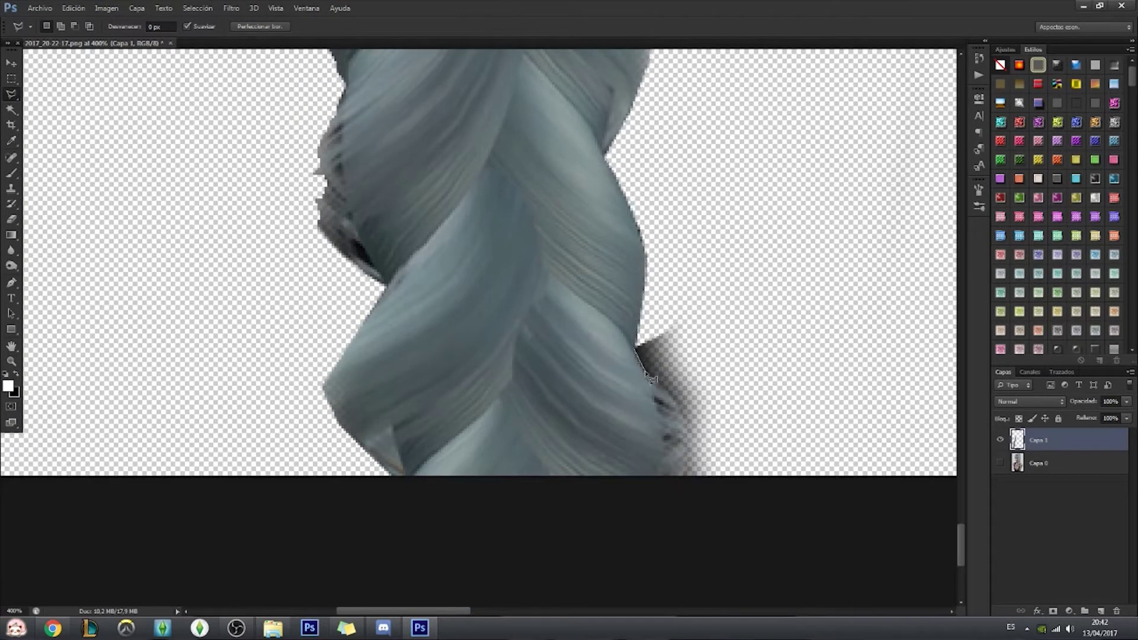
Outline and delete the remaining upper- and lower-right shadow around the braid.
scroll(640, 355, "up", 2)
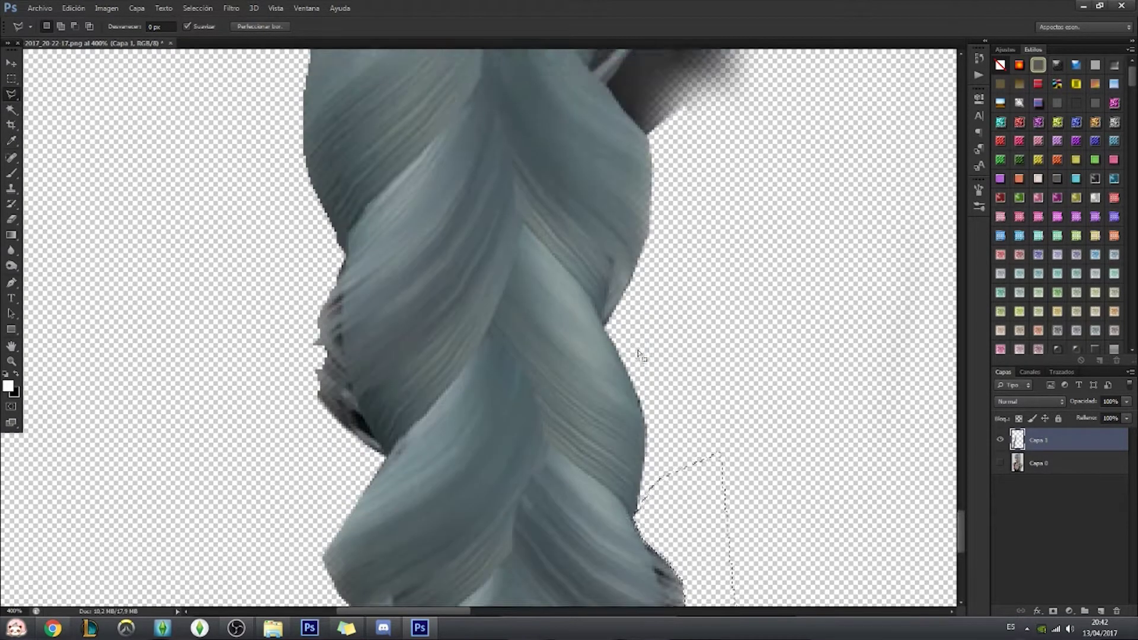
scroll(617, 361, "up", 2)
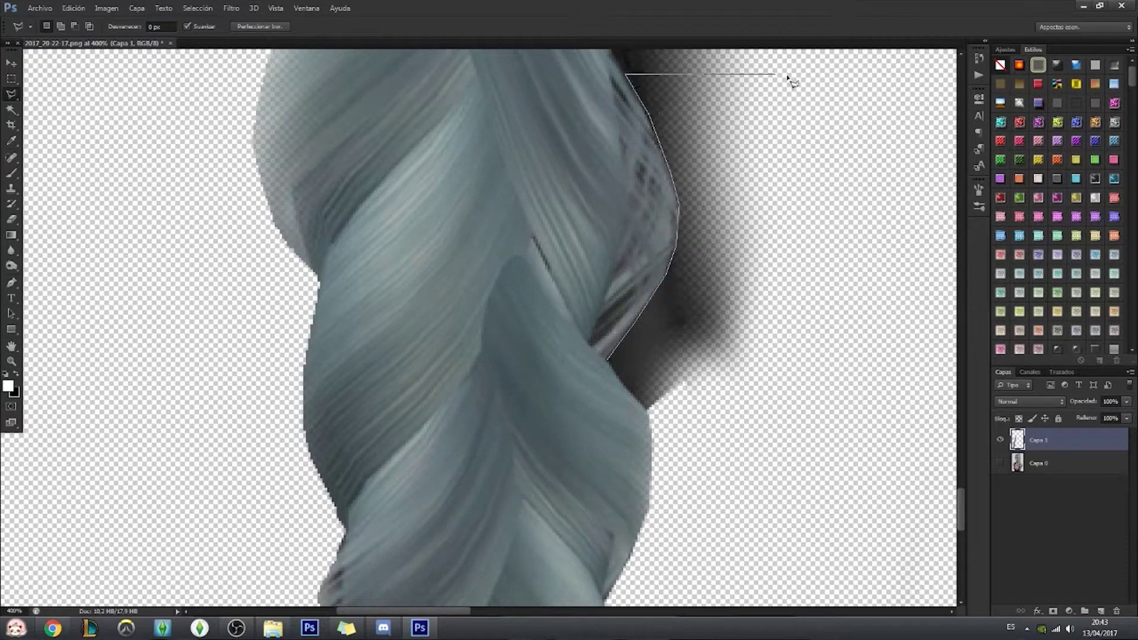
left_click(611, 362)
scroll(617, 366, "up", 5)
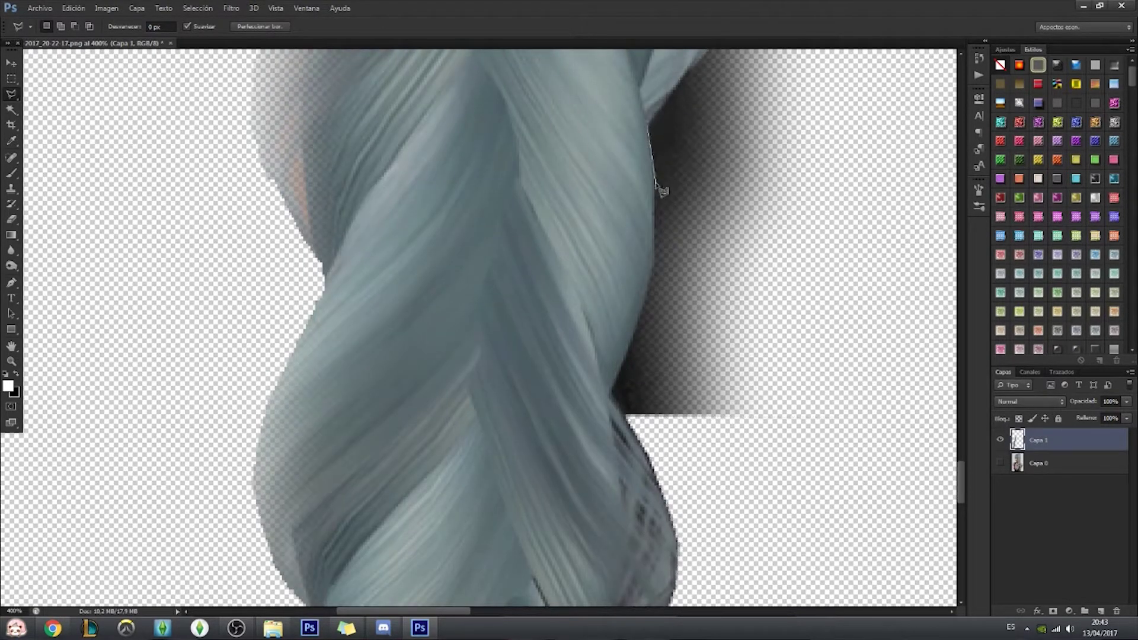
left_click(859, 456)
left_click(877, 88)
left_click(682, 61)
left_click(655, 119)
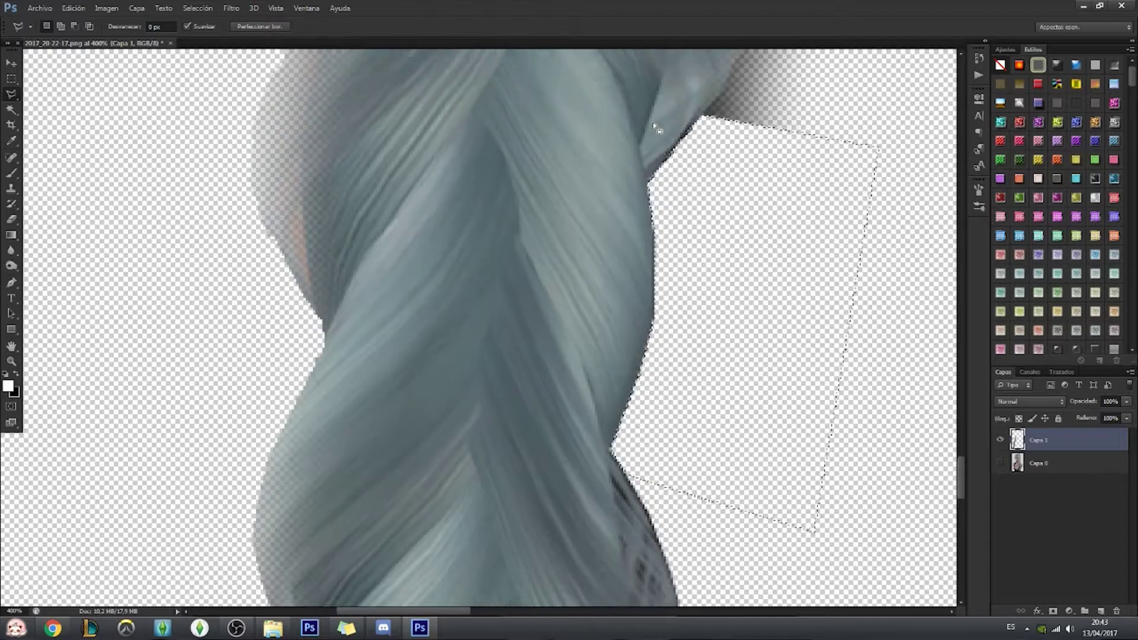
scroll(682, 125, "up", 5)
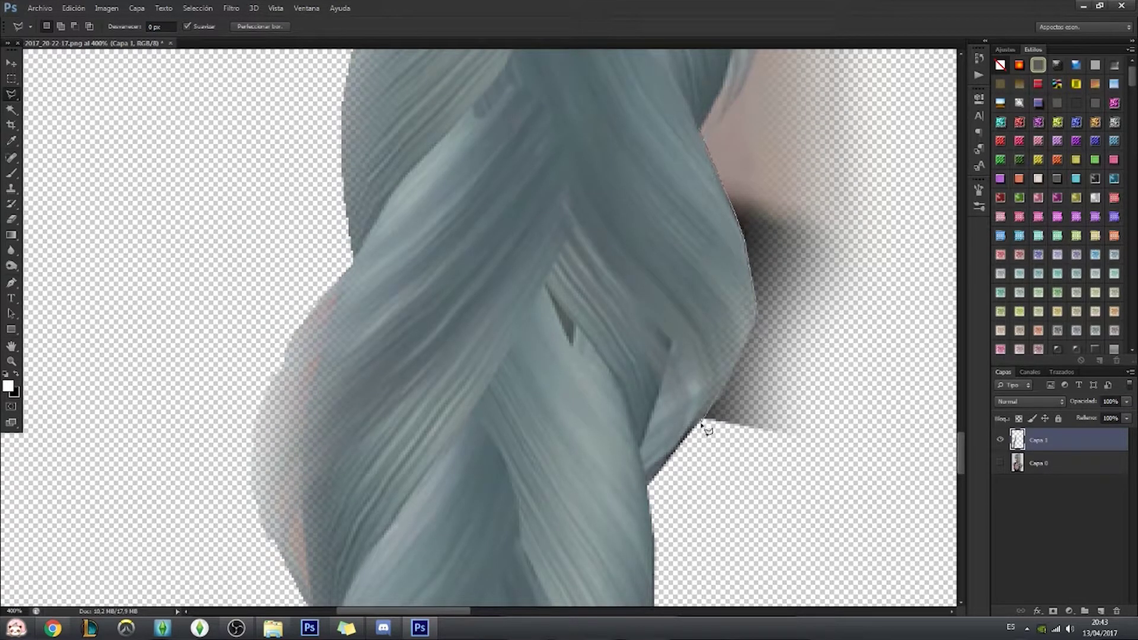
left_click(906, 493)
left_click(909, 111)
left_click(734, 113)
key("Delete")
scroll(534, 267, "up", 5)
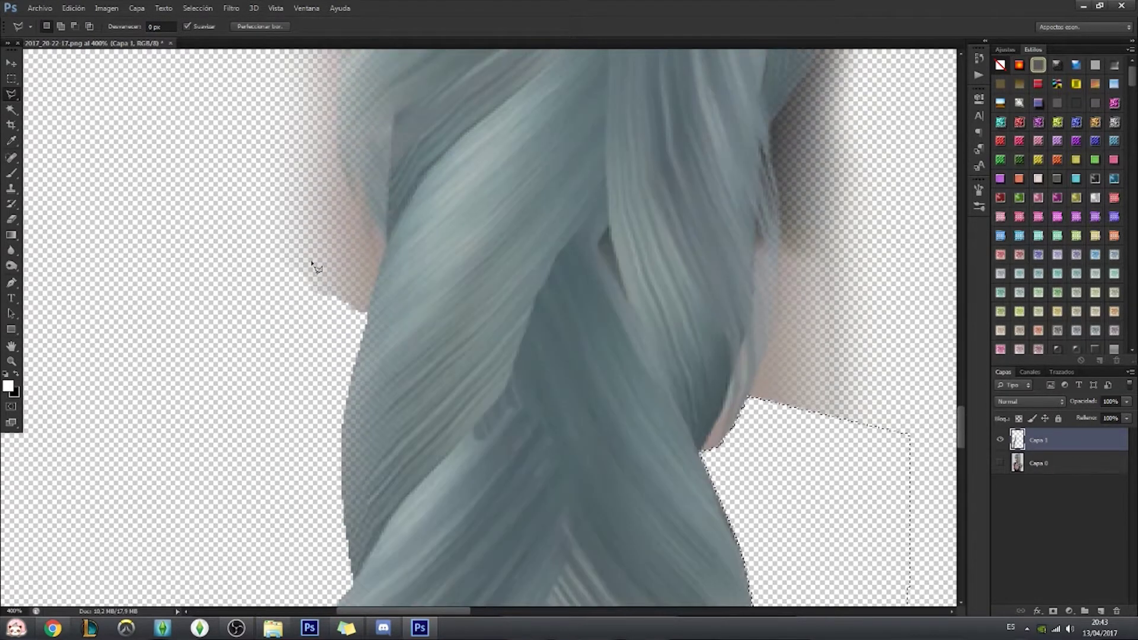
Erase the pinkish skin edge on the left and the shadow right of the braid.
left_click(20, 221)
mouse_move(374, 258)
left_mouse_down()
mouse_move(358, 312)
mouse_move(289, 222)
mouse_move(376, 272)
left_mouse_up()
mouse_move(807, 333)
left_mouse_down()
mouse_move(783, 371)
mouse_move(834, 417)
mouse_move(789, 279)
mouse_move(818, 89)
mouse_move(788, 273)
left_mouse_up()
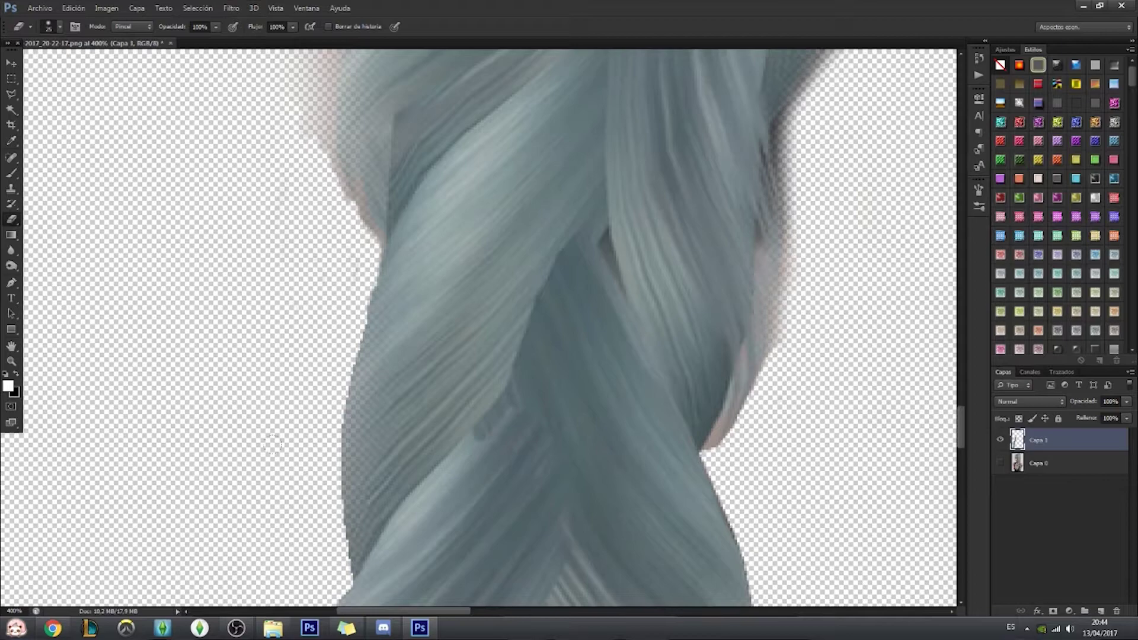
key("z")
left_click_drag(770, 353, 716, 353)
key("e")
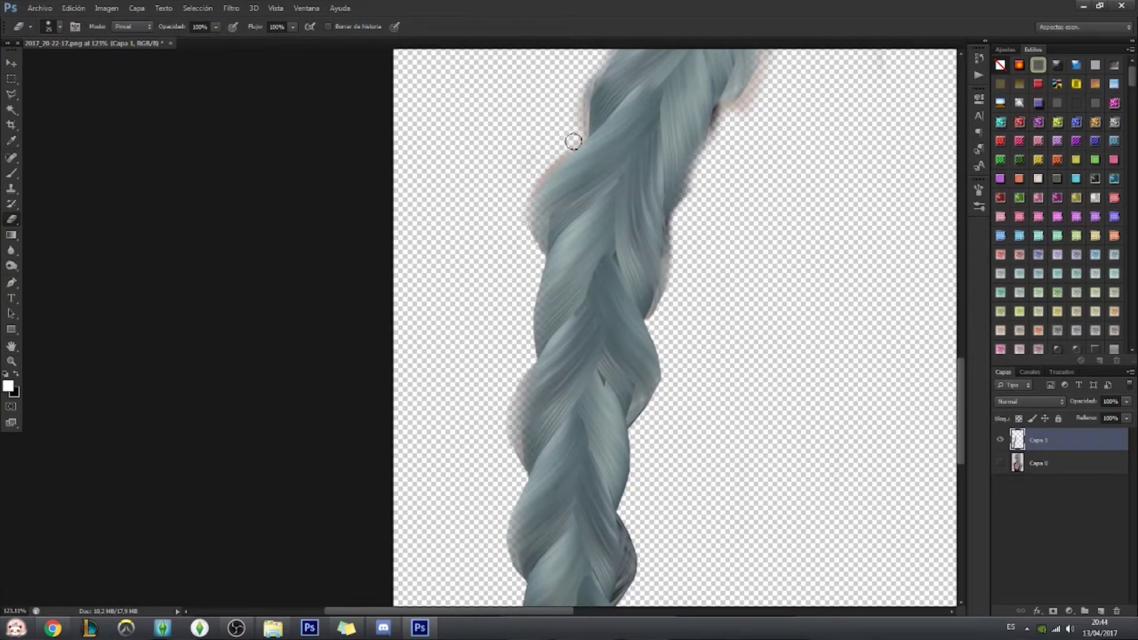
left_click_drag(962, 365, 962, 314)
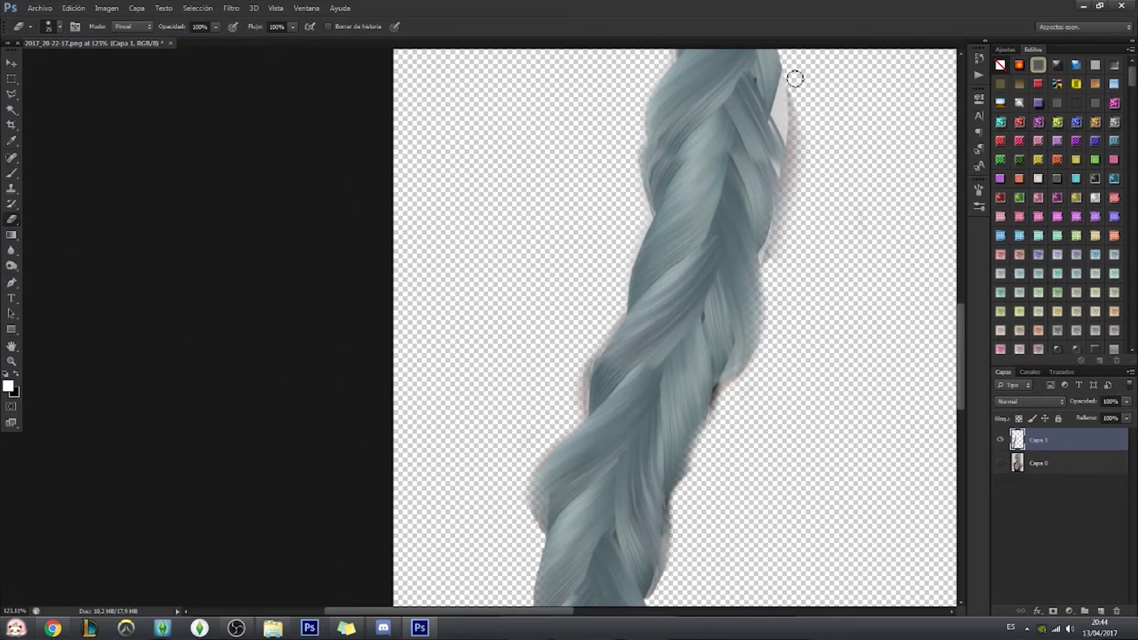
left_click_drag(795, 78, 764, 261)
Erase the faint pink smear above the braid, fit the image and show the original portrait.
key("z")
left_click_drag(775, 480, 741, 480)
key("e")
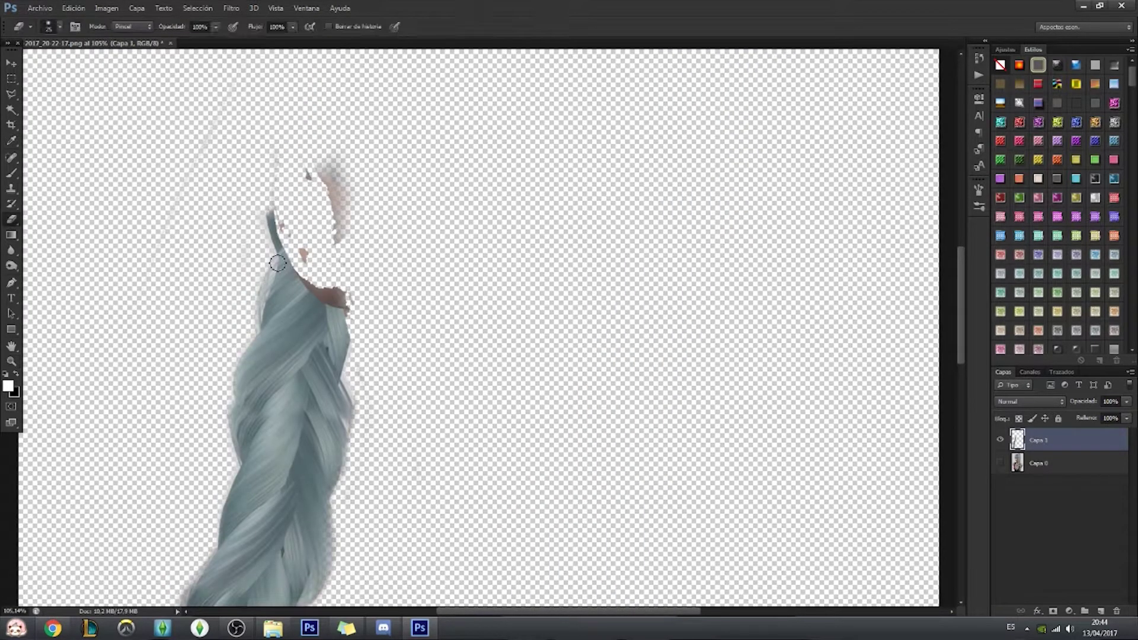
left_click_drag(333, 234, 339, 161)
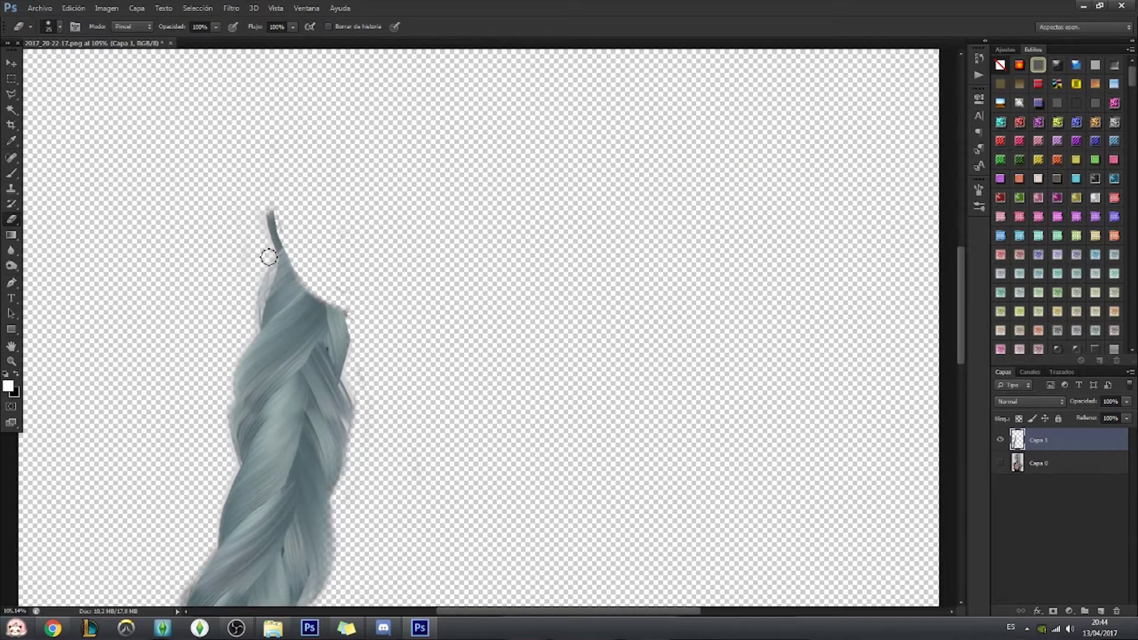
key("v")
key("ctrl+0")
left_click(1000, 462)
Rotate the braid layer about 2.8° to line it up with the portrait.
key("ctrl+t")
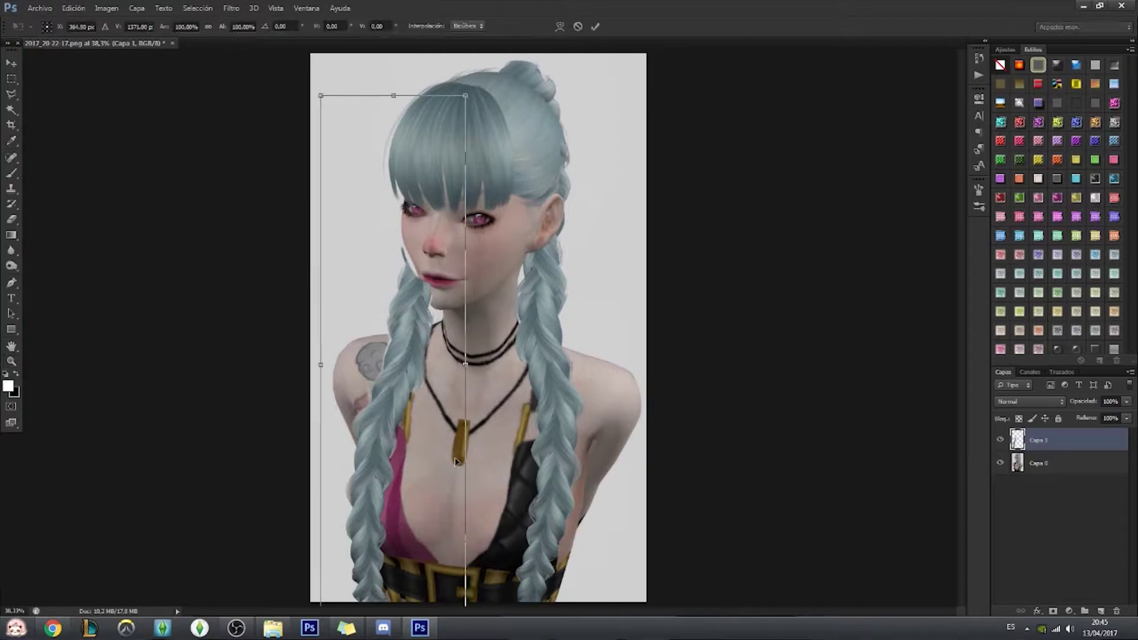
left_click_drag(511, 133, 521, 139)
key("Return")
key("ctrl+1")
key("w")
Reactivate the braid layer, clear selections and fit the whole portrait in view.
left_click(1113, 475)
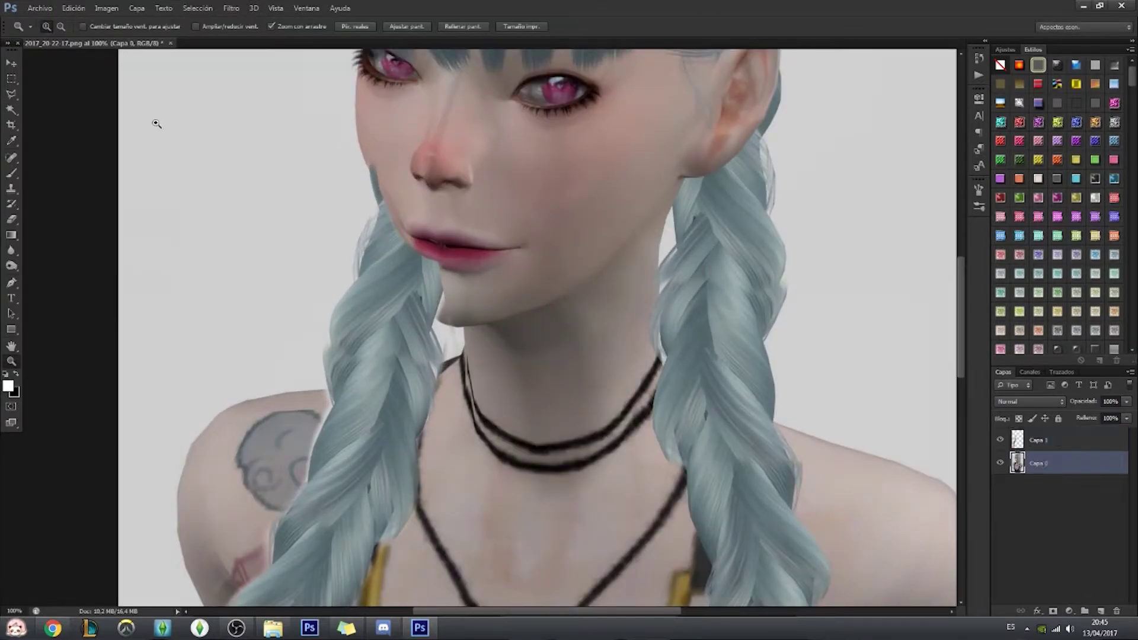
left_click(1113, 440)
key("ctrl+d")
key("e")
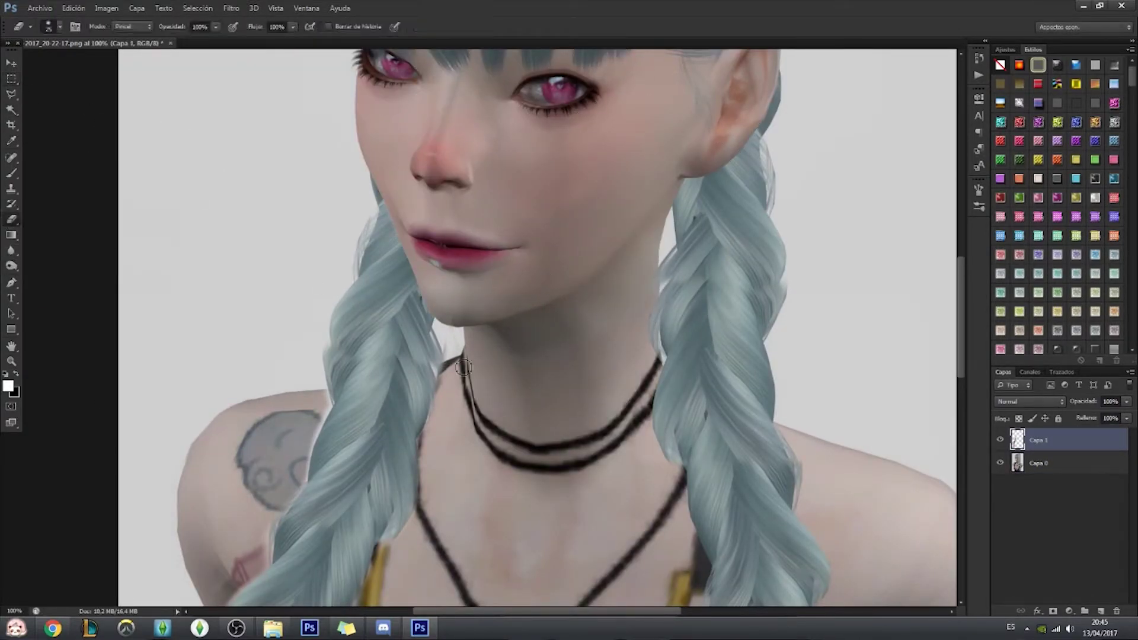
key("ctrl+shift+d")
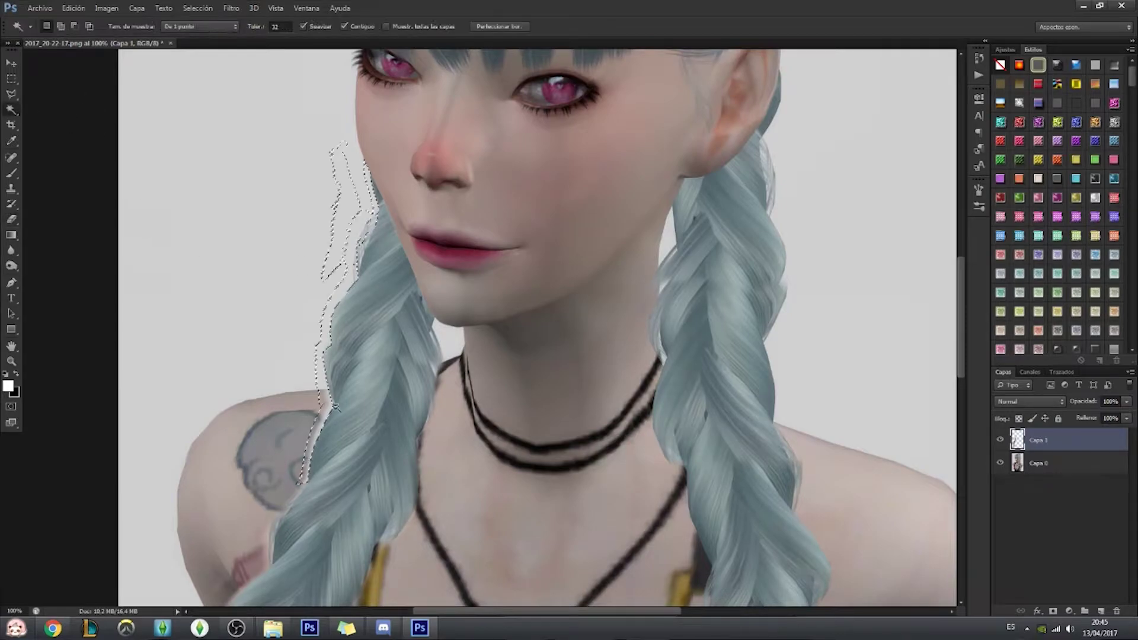
key("ctrl+d")
key("z")
key("ctrl+0")
left_click_drag(562, 201, 533, 202)
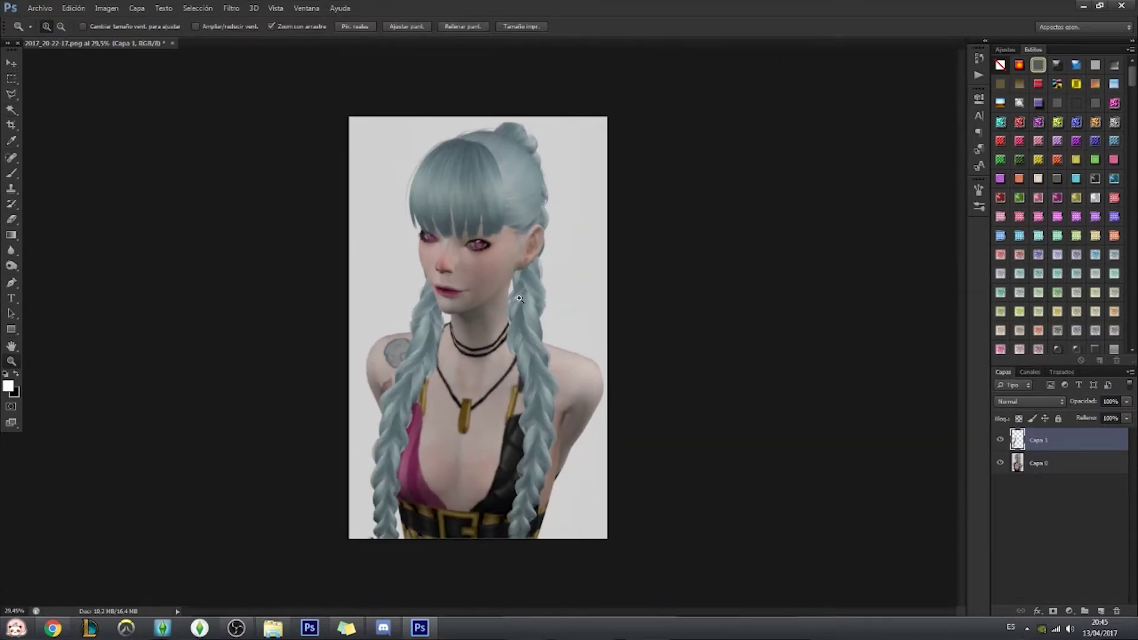
Warp the braid, pulling its bottom-left corner outward and left side inward.
key("ctrl+t")
left_click(560, 26)
left_click_drag(351, 567, 389, 580)
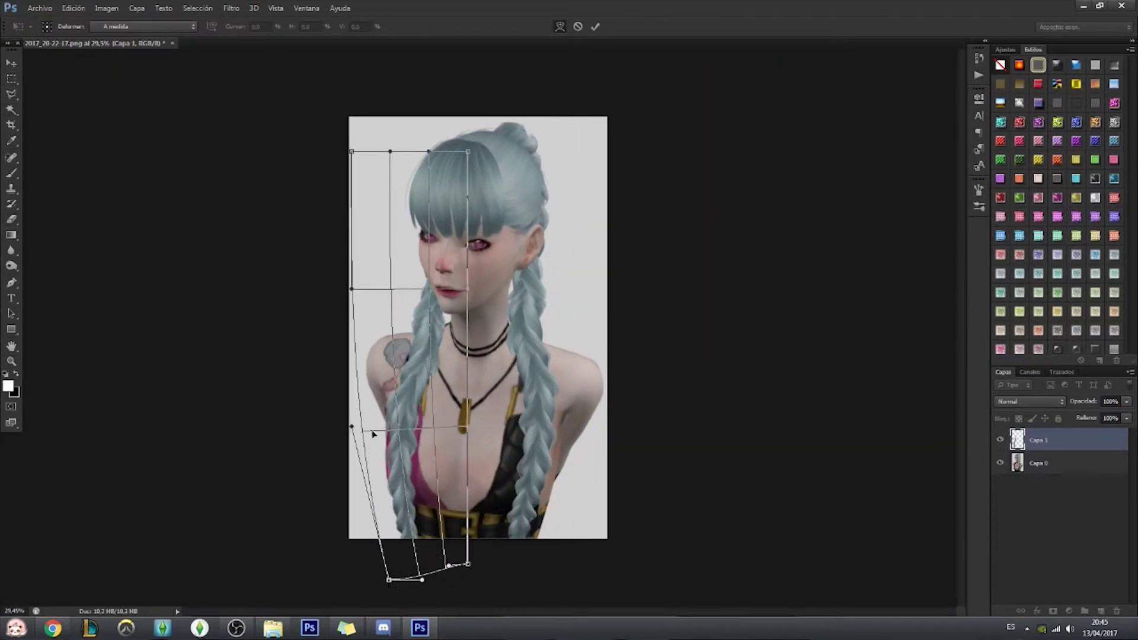
left_click_drag(352, 428, 393, 430)
key("Return")
Nudge the braid layer slightly into place with the Move tool.
key("z")
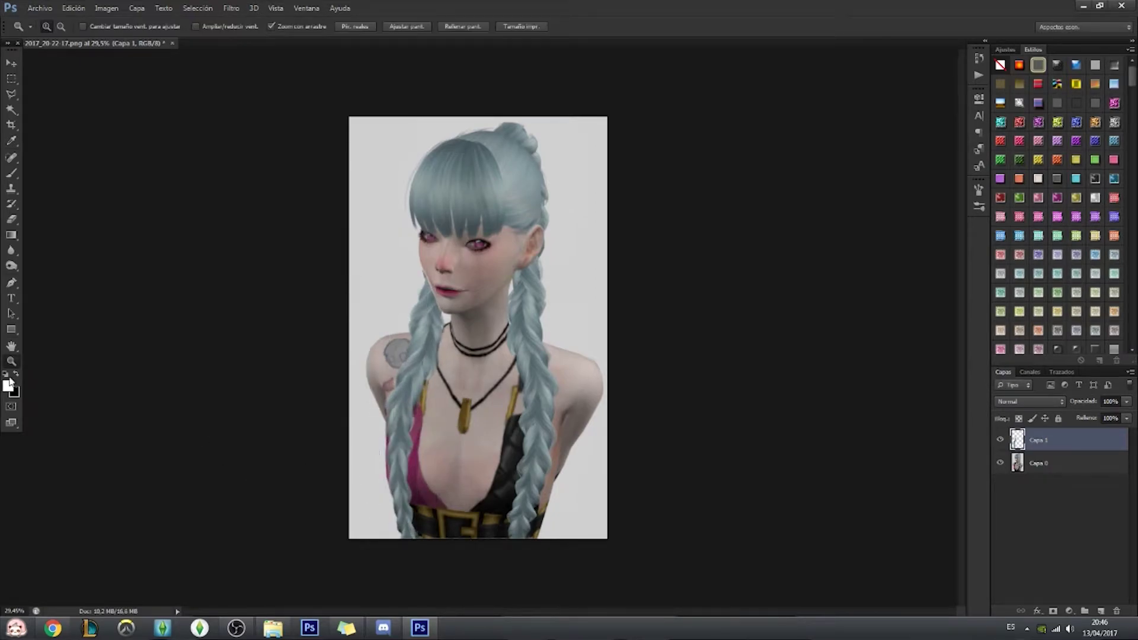
left_click(442, 287)
key("v")
left_click_drag(368, 285, 372, 289)
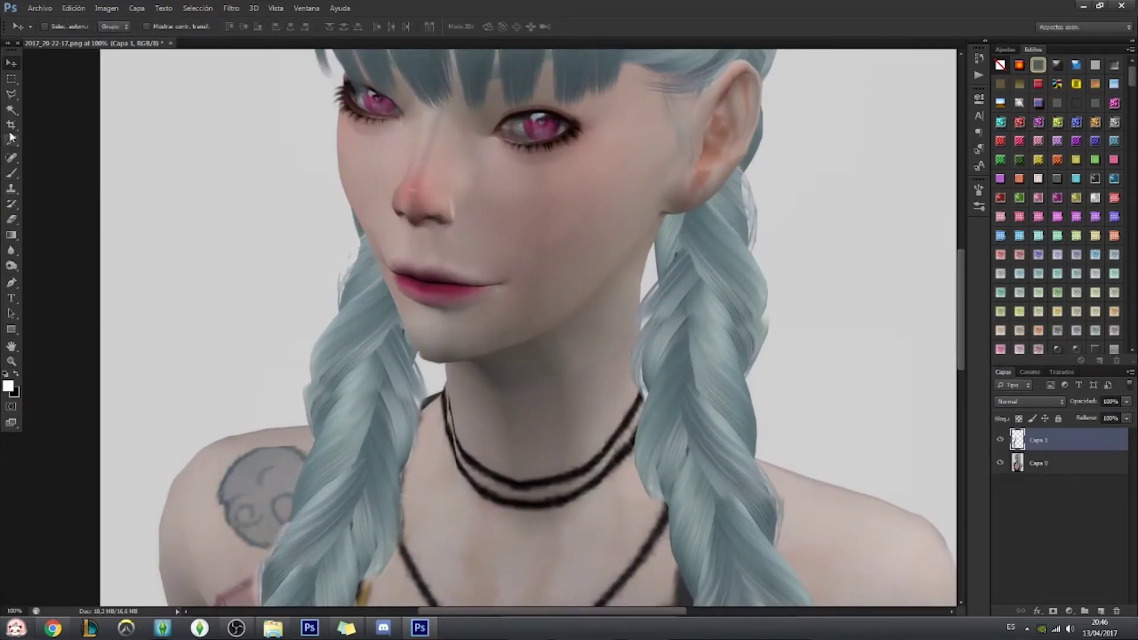
Flatten all layers into a single Fondo layer.
key("m")
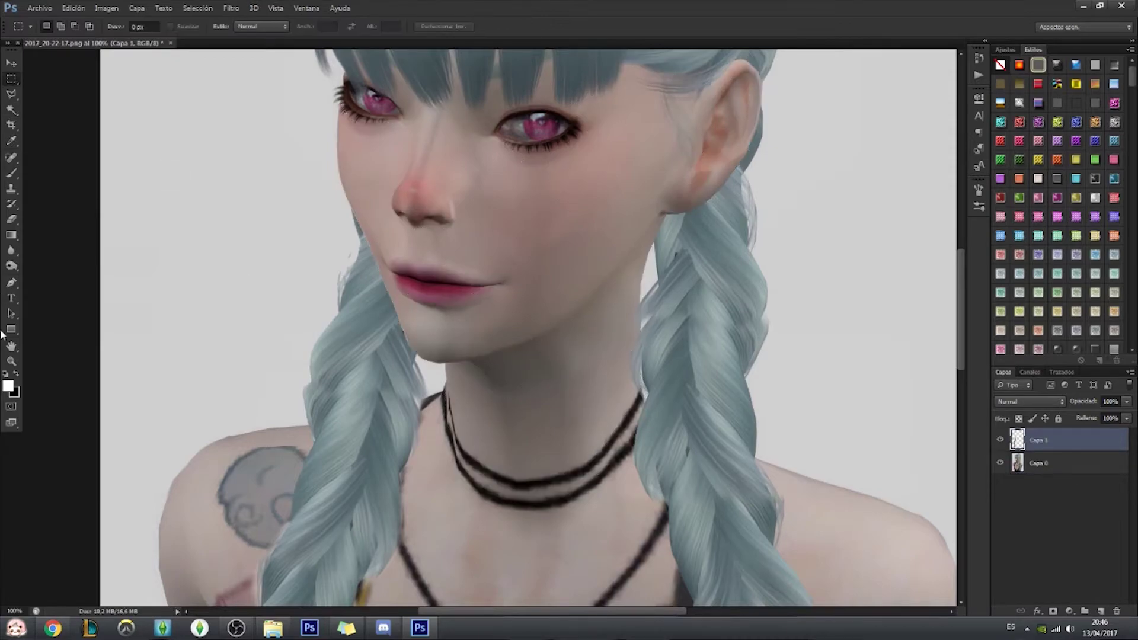
key("z")
left_click_drag(510, 264, 474, 263)
key("ctrl+shift+e")
Dodge the face and chin, then check the edit history.
key("o")
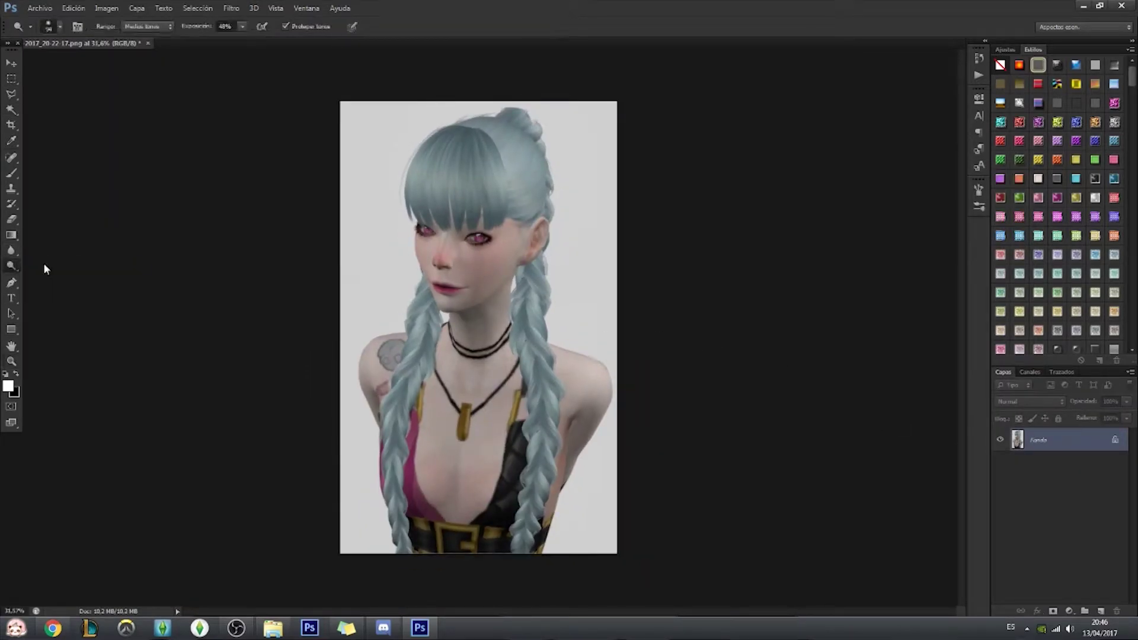
mouse_move(467, 295)
left_mouse_down()
mouse_move(457, 278)
mouse_move(497, 332)
left_mouse_up()
left_click(978, 58)
left_click(106, 8)
Brighten the whole image with a raised Curves adjustment.
left_click(288, 88)
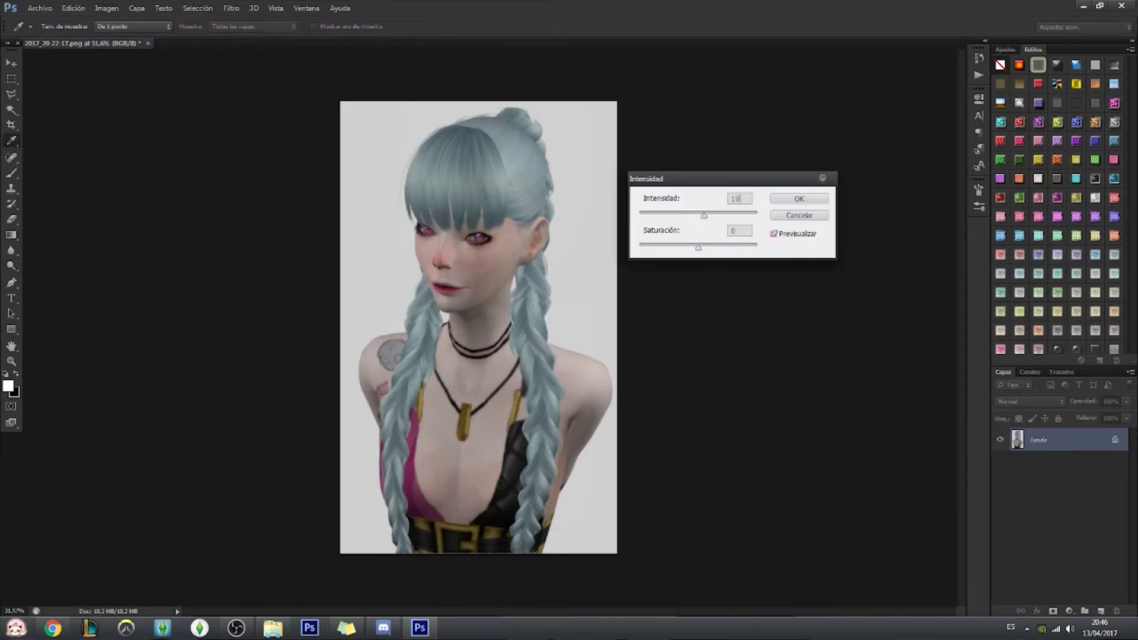
key("Escape")
left_click(107, 8)
left_click(283, 60)
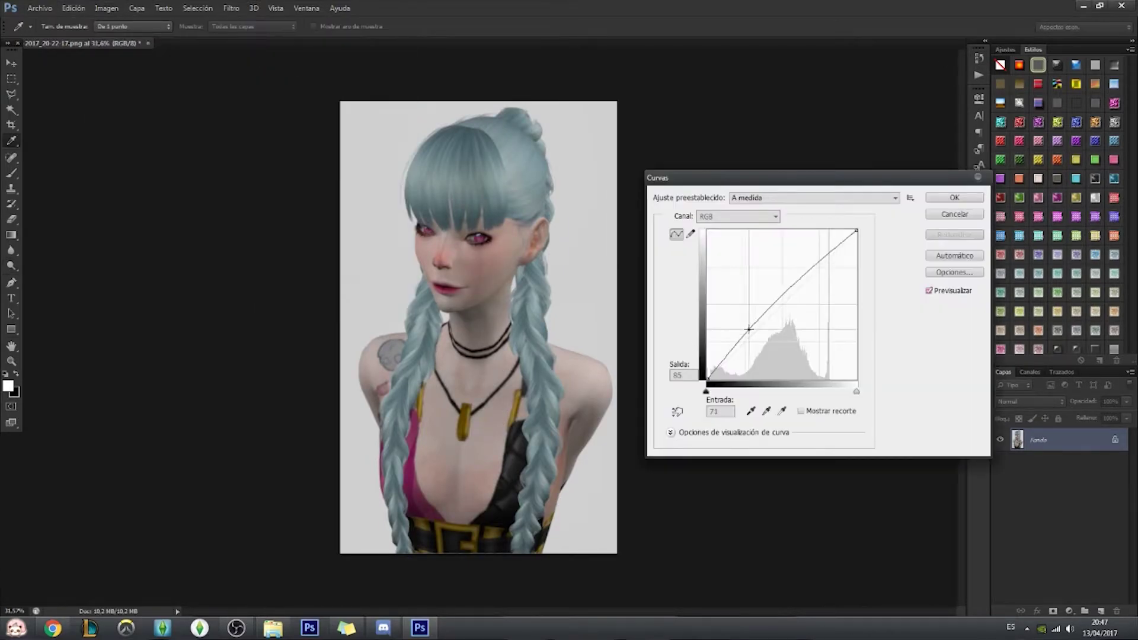
left_click_drag(776, 284, 802, 257)
left_click(957, 195)
Undo the Curves brightening, then reapply a brighter Curves adjustment with Ctrl+M.
key("z")
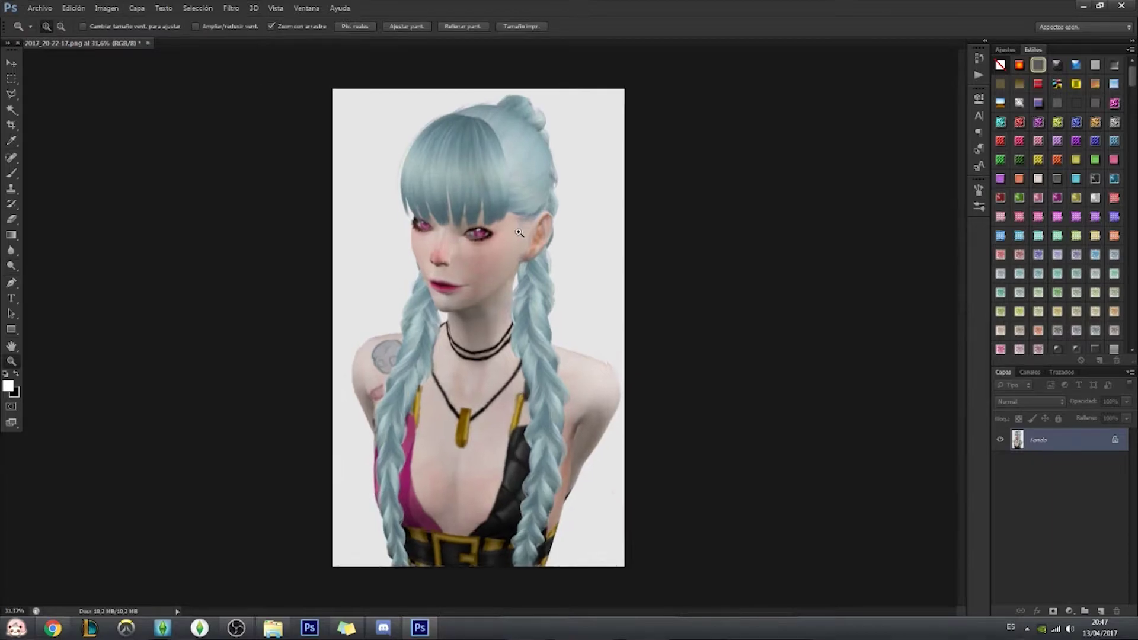
left_click_drag(450, 243, 460, 267)
key("ctrl+z")
key("e")
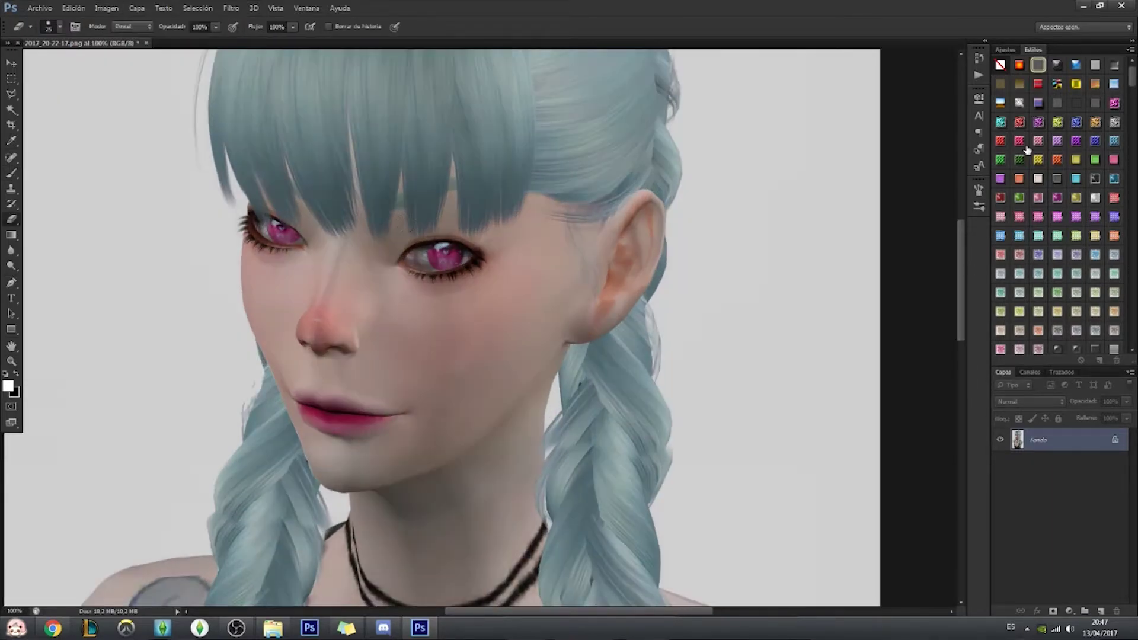
left_click(978, 57)
key("ctrl+m")
left_click_drag(739, 358, 739, 330)
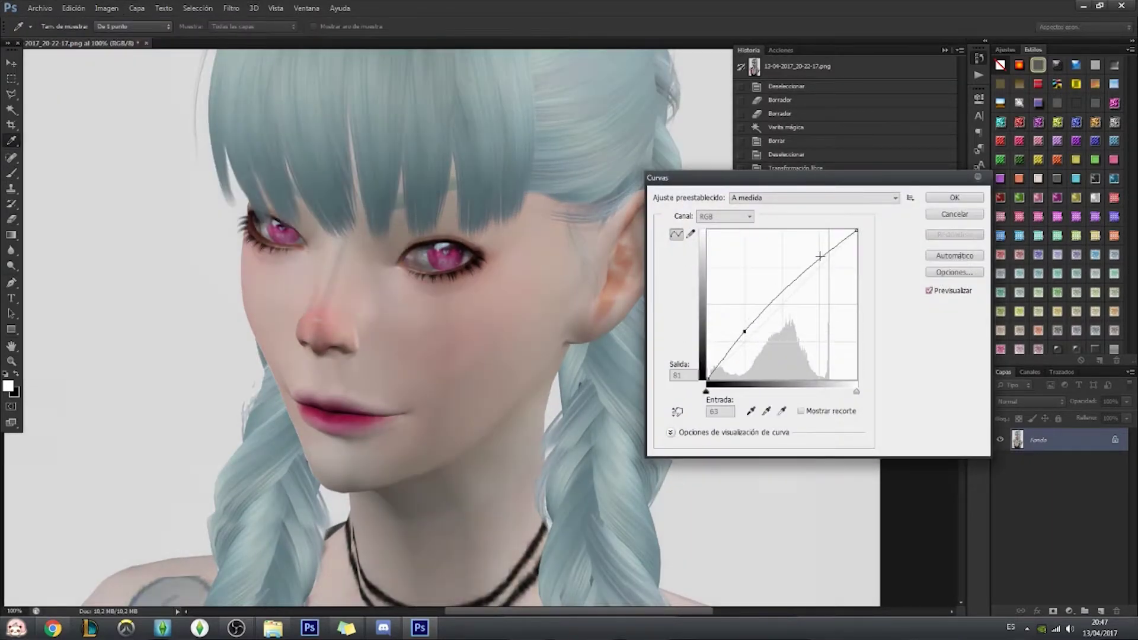
left_click(955, 193)
key("o")
left_click(944, 50)
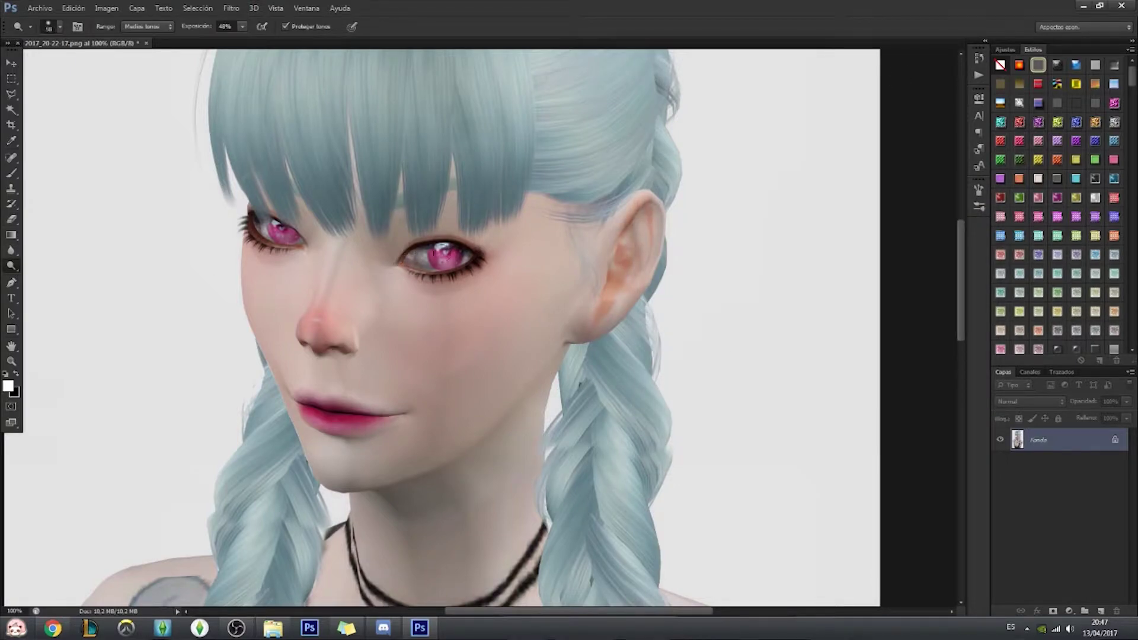
Dodge the skin on the face, neck, chest and shoulder.
key("ctrl+0")
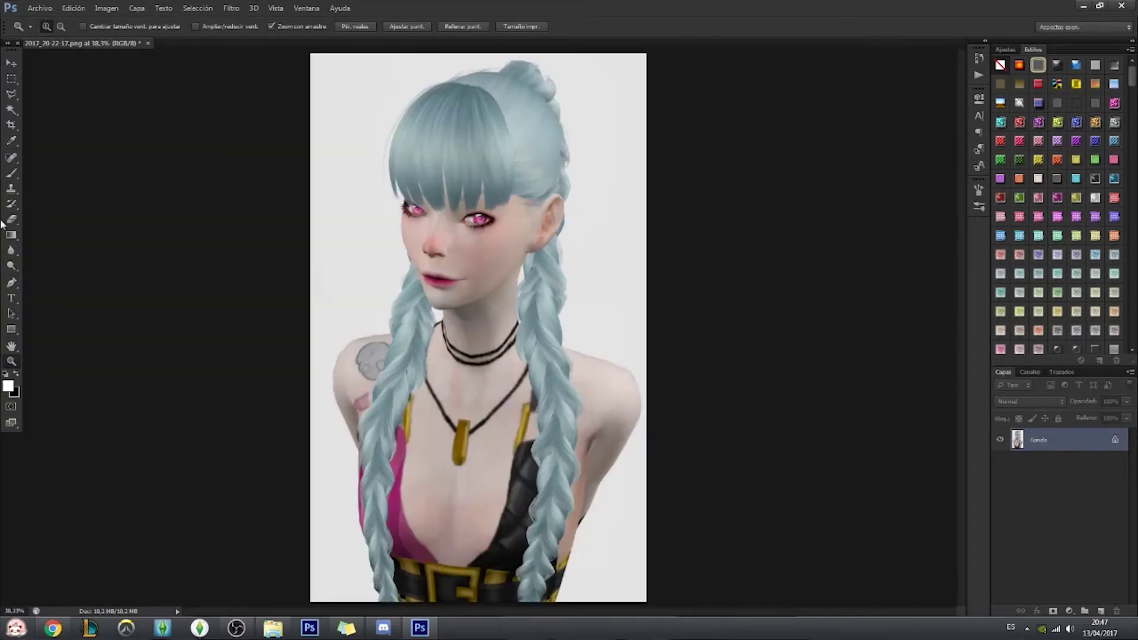
left_click_drag(474, 261, 468, 515)
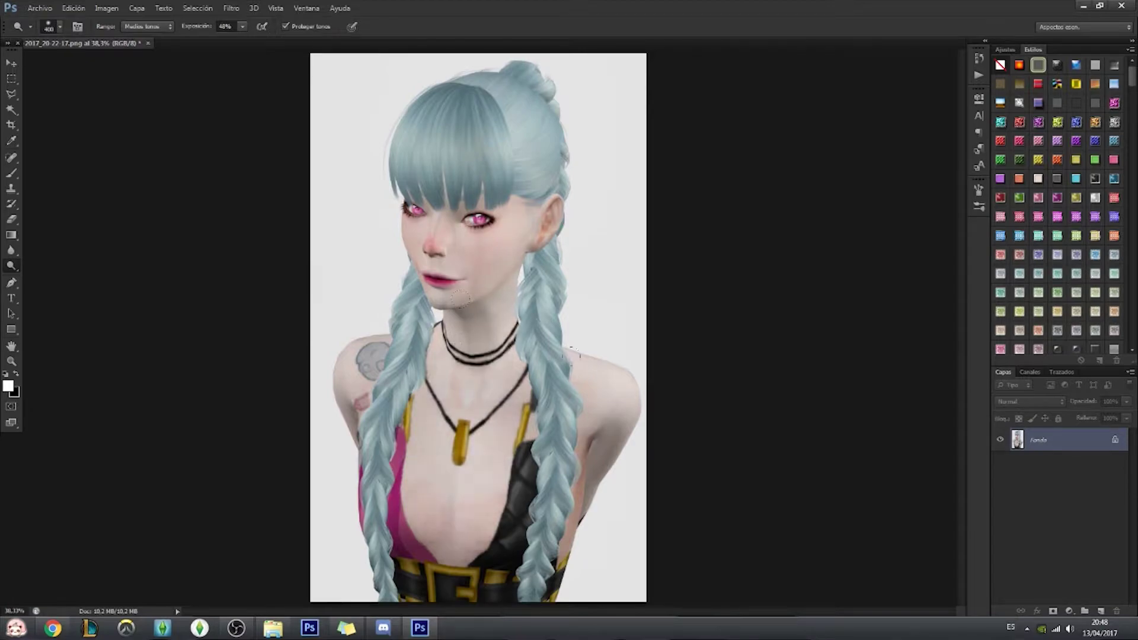
left_click_drag(581, 403, 578, 557)
Choose a skin colour and add a new empty layer for brush painting.
scroll(450, 300, "up", 3)
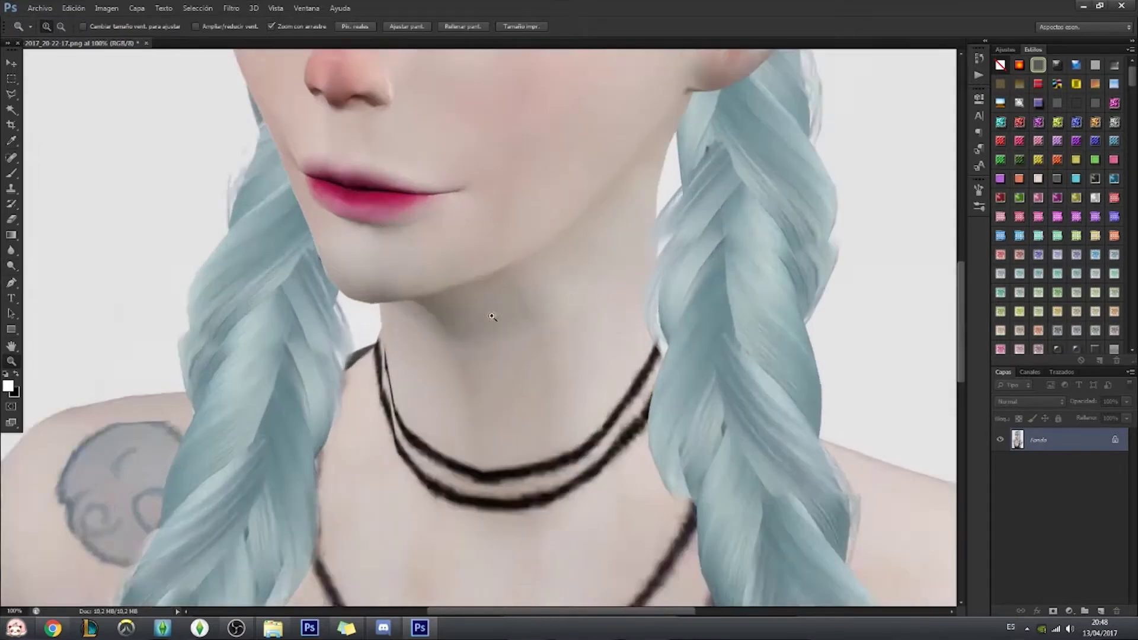
scroll(451, 300, "up", 2)
left_click(9, 386)
left_click(952, 256)
key("ctrl+shift+alt+n")
key("b")
right_click(428, 305)
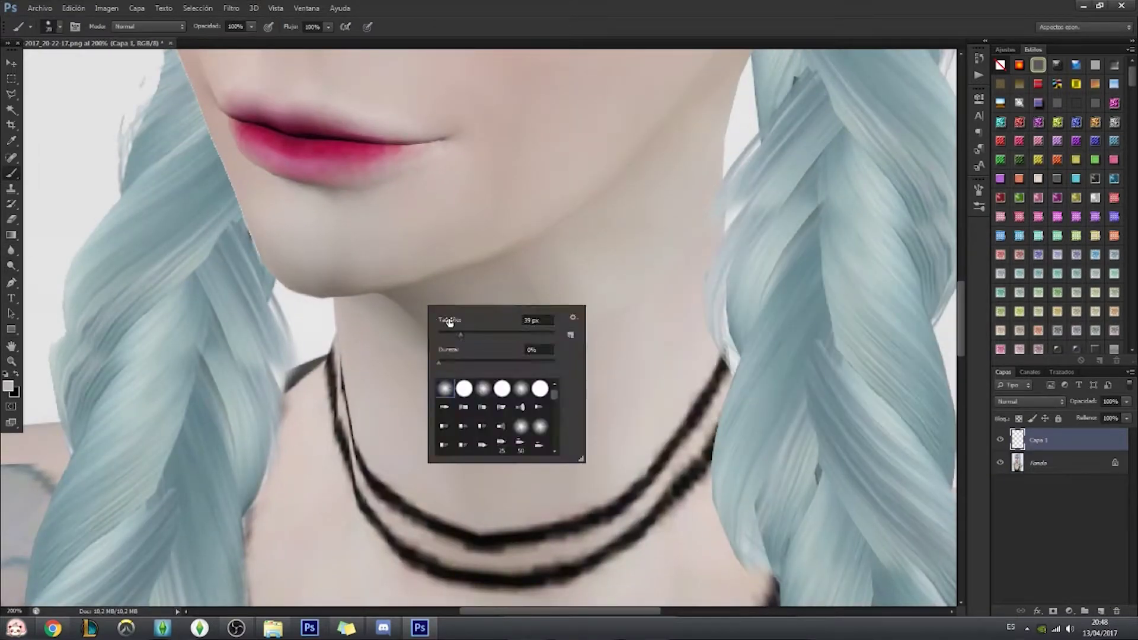
key("Escape")
Paint skin tone over the neck and smooth out its shadow.
mouse_move(363, 371)
left_mouse_down()
mouse_move(416, 305)
mouse_move(533, 249)
mouse_move(559, 401)
mouse_move(610, 376)
mouse_move(587, 225)
mouse_move(739, 99)
left_mouse_up()
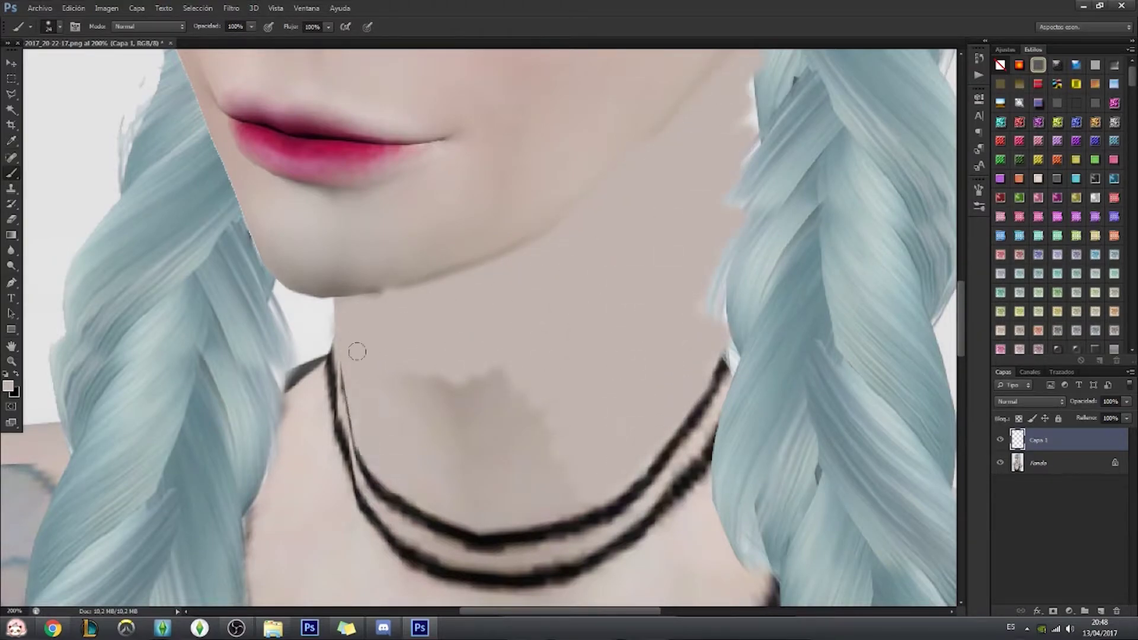
mouse_move(356, 352)
left_mouse_down()
mouse_move(541, 457)
mouse_move(584, 386)
left_mouse_up()
left_click(11, 361)
key("ctrl+0")
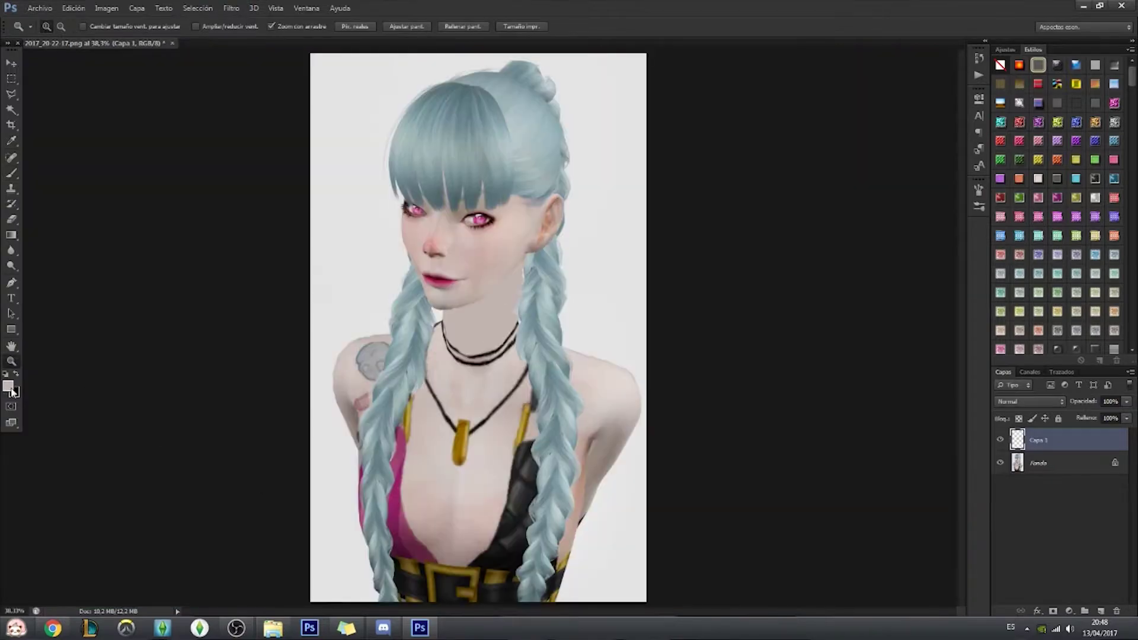
key("b")
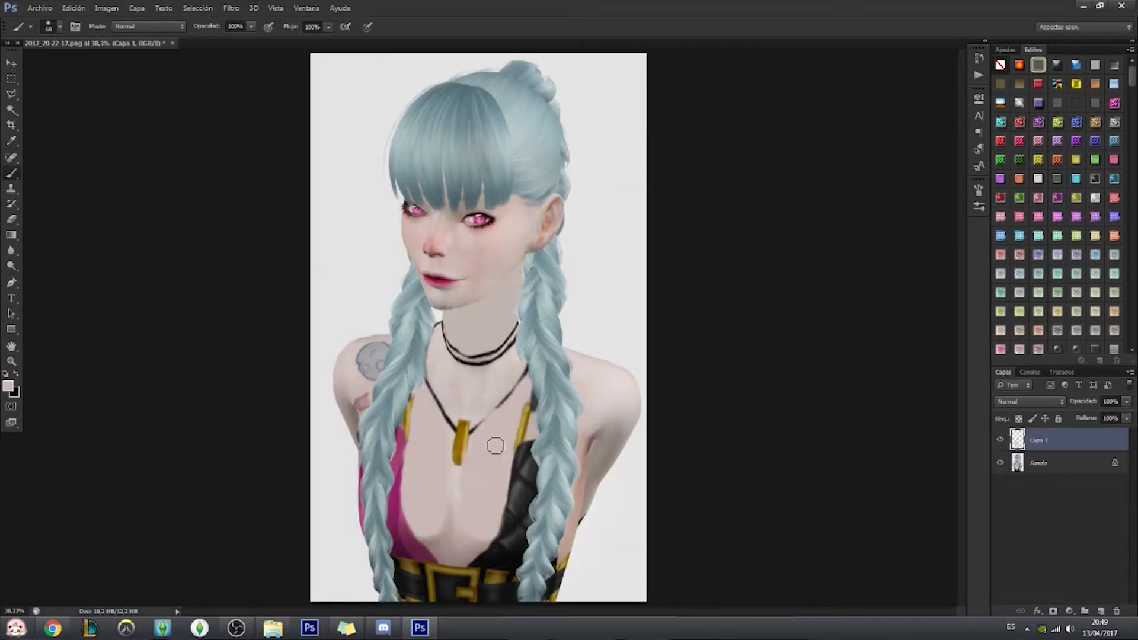
Paint new skin tones over the chest and inner arm, then bring up Surface Blur.
left_click(8, 386)
left_click(932, 254)
left_click_drag(447, 480, 453, 513)
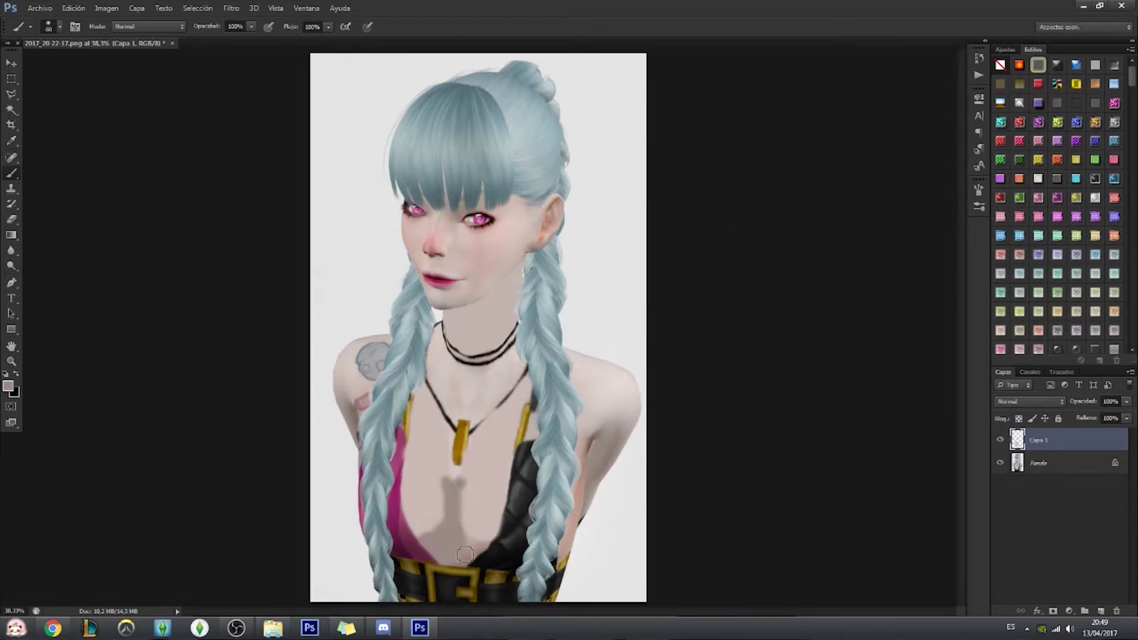
left_click_drag(596, 429, 576, 516)
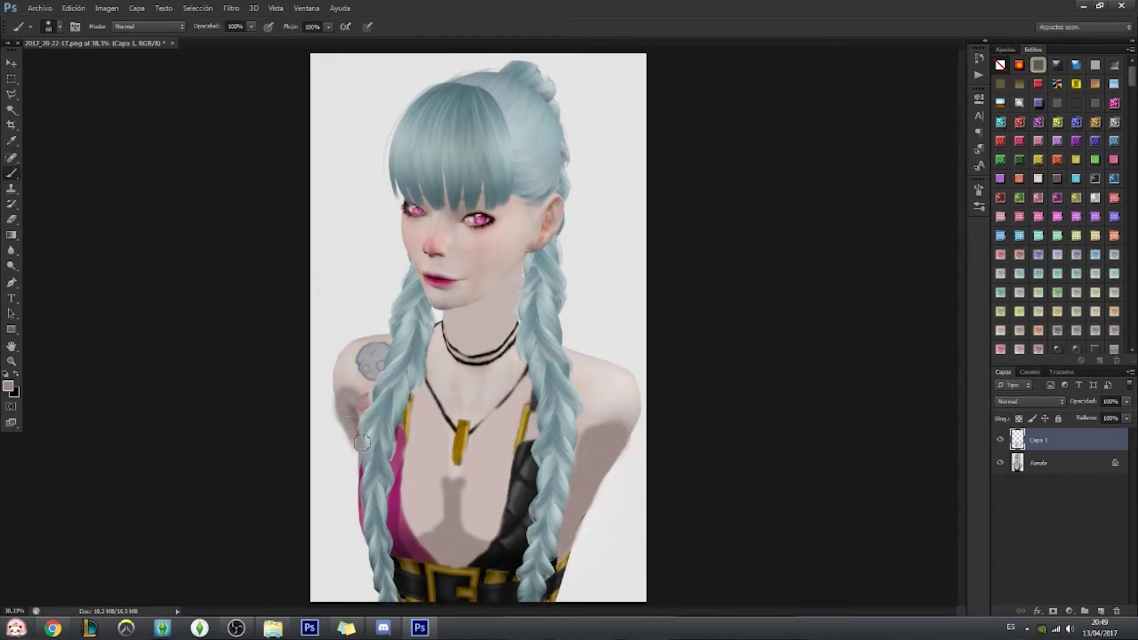
left_click(7, 388)
left_click(932, 254)
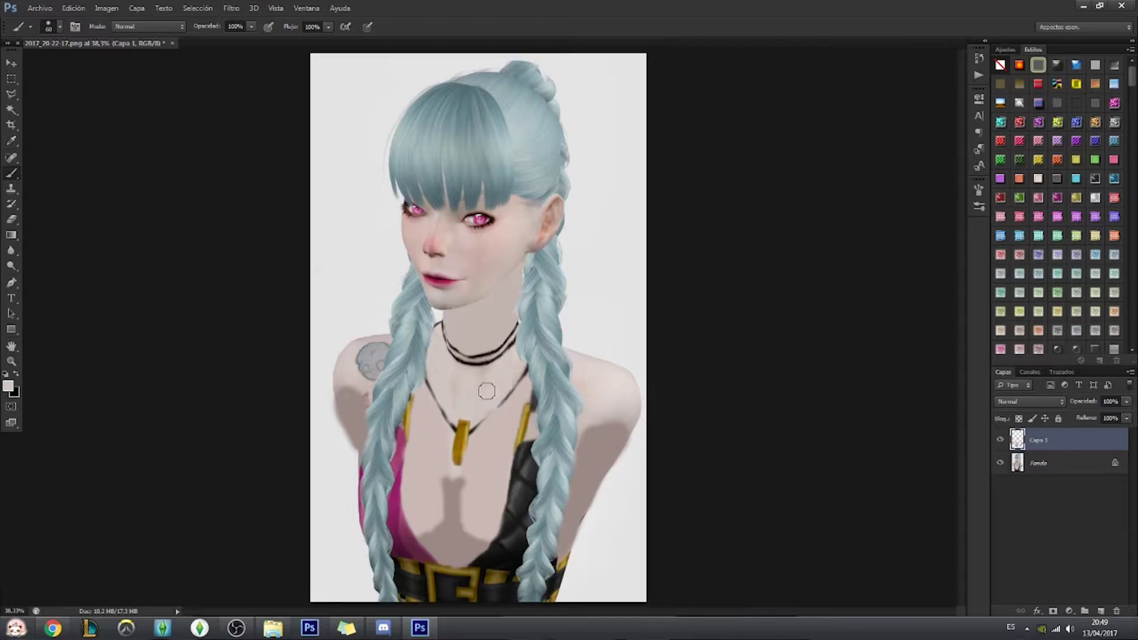
left_click(231, 8)
left_click(415, 230)
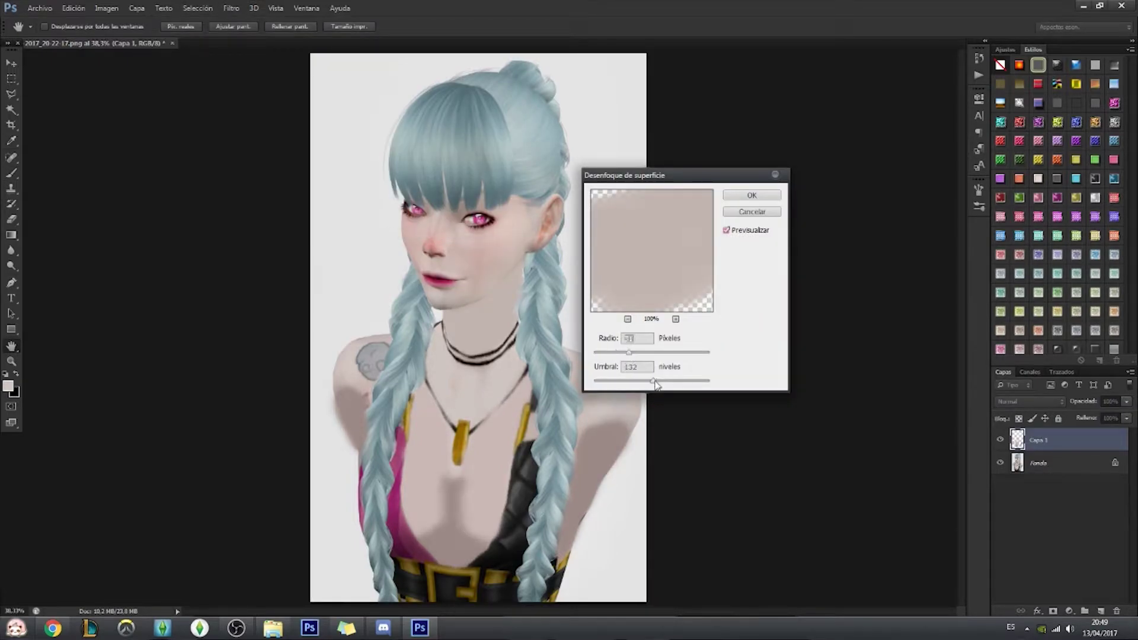
Apply Surface Blur to the painted skin and lower its fill to 61%.
left_click(751, 195)
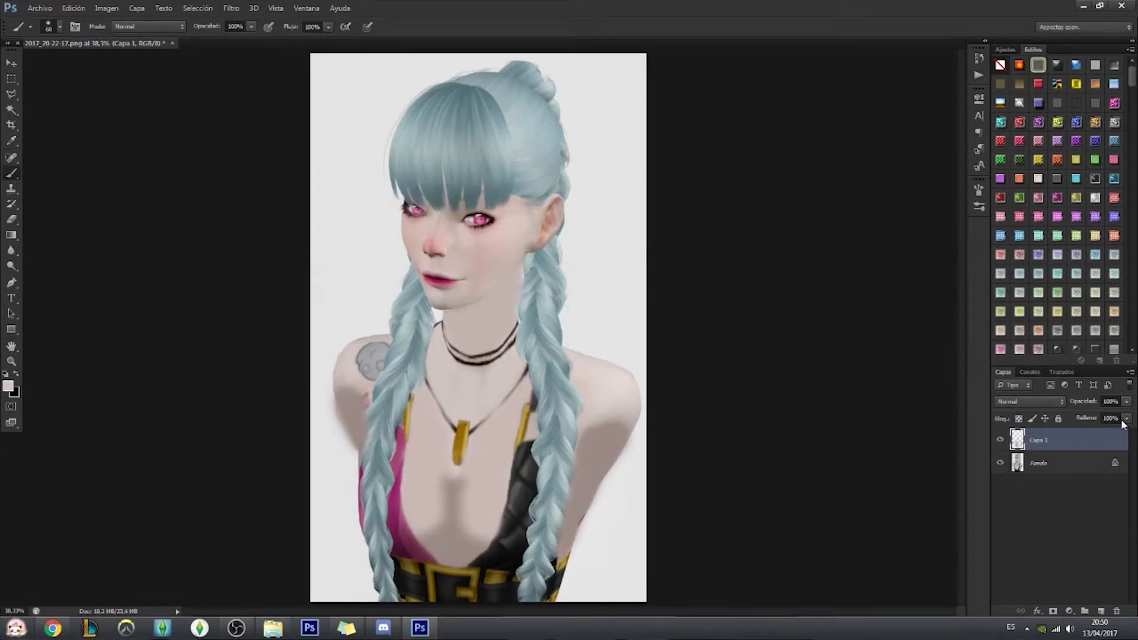
left_click_drag(1125, 418, 1102, 429)
key("w")
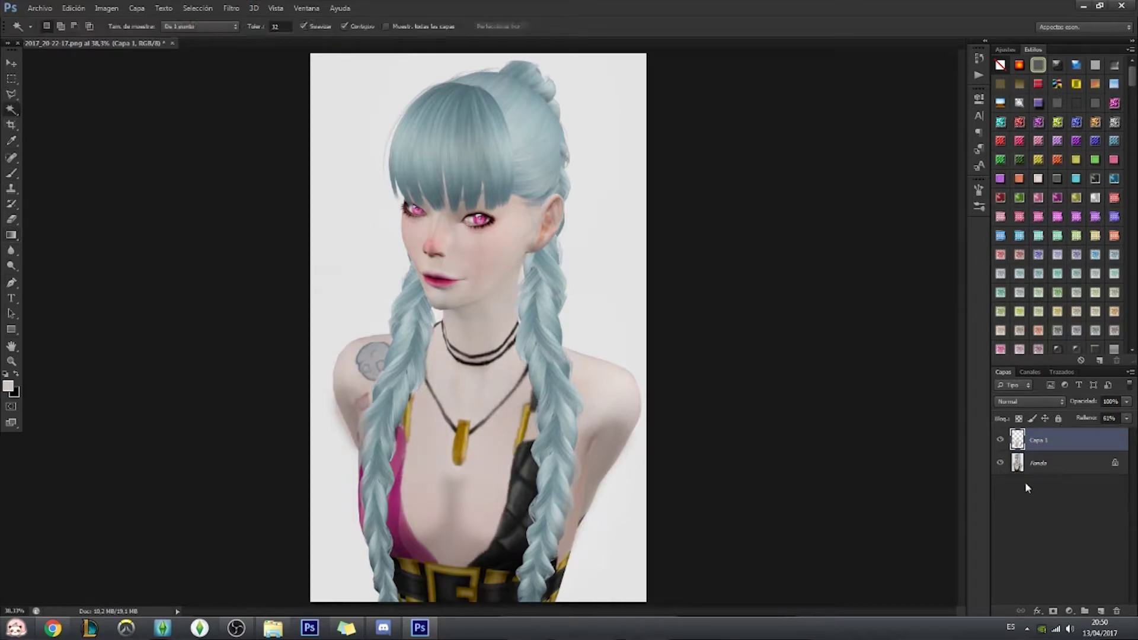
left_click(12, 219)
Erase the skin paint spilling over the pink strap edge.
left_click(1026, 463)
key("m")
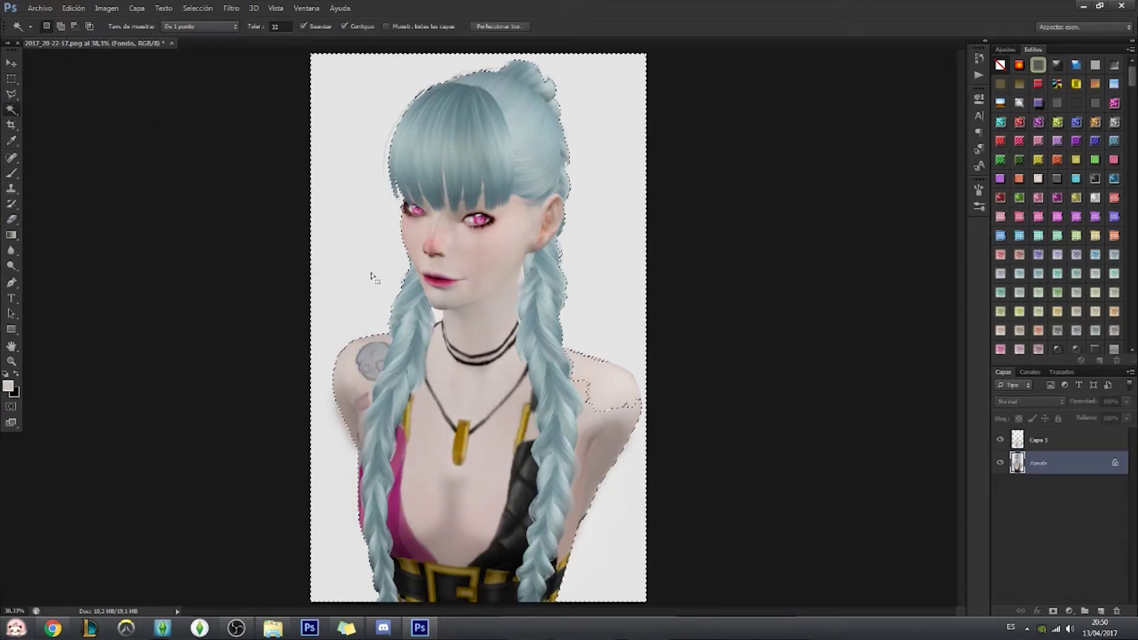
key("alt+bracketright")
left_click_drag(393, 489, 400, 447)
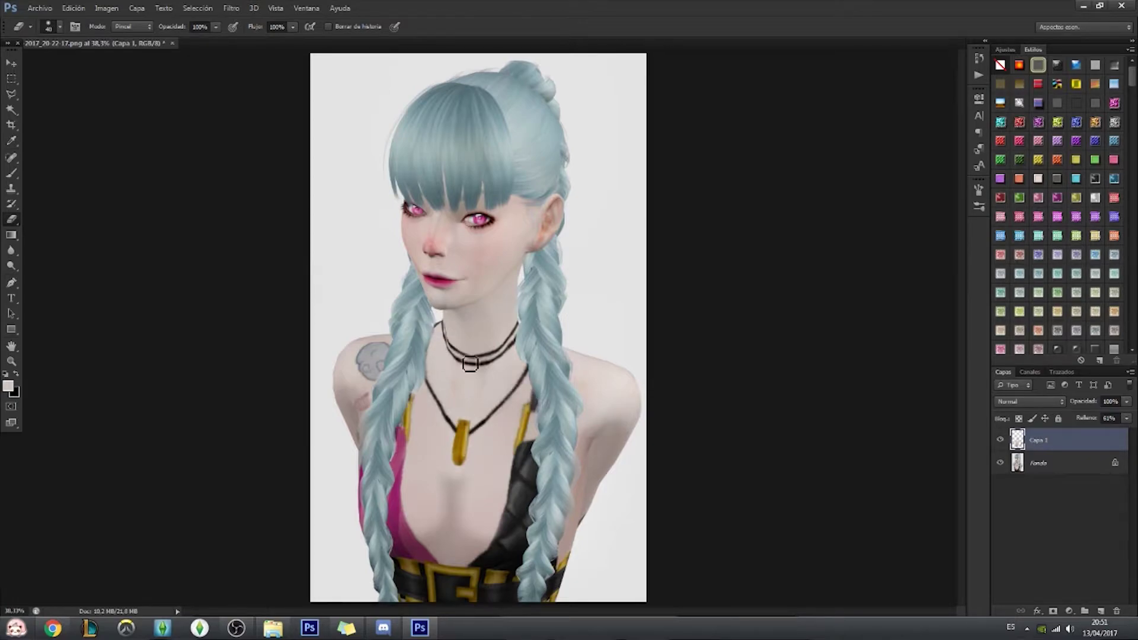
Flatten the image into the single Fondo layer.
right_click(1066, 440)
left_click(973, 457)
left_click(9, 252)
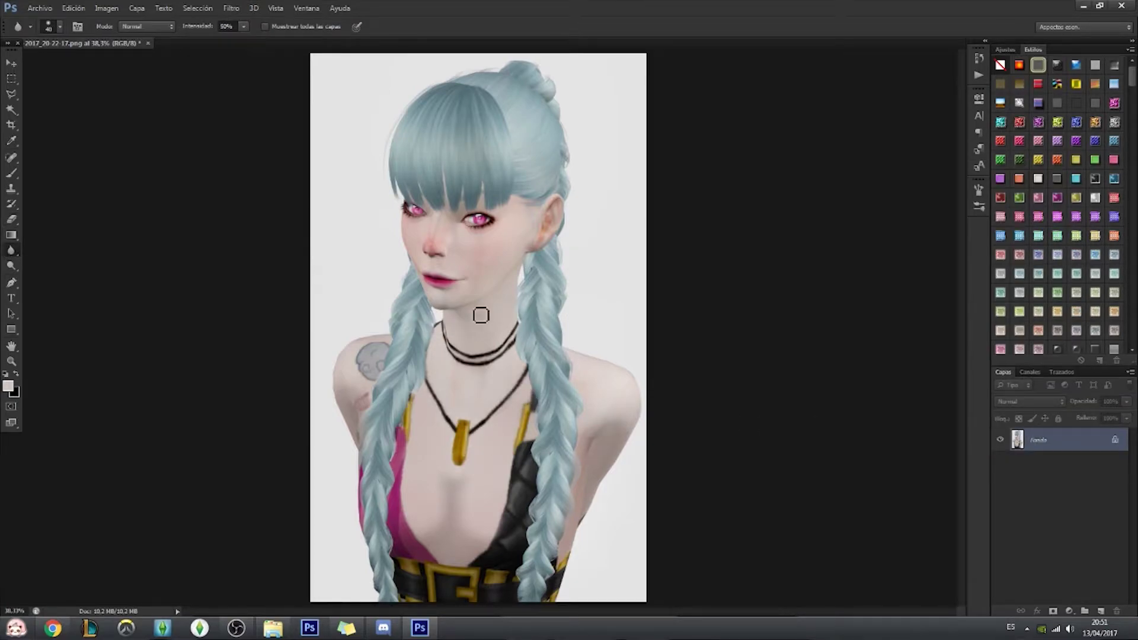
On a new layer, paint light pink over the face skin.
left_click(7, 386)
left_click(932, 252)
left_click(1101, 611)
left_click(11, 176)
mouse_move(518, 236)
left_mouse_down()
mouse_move(457, 292)
mouse_move(412, 236)
mouse_move(412, 261)
left_mouse_up()
Shade under the eyes, beside the mouth and the face's right side in tan.
left_click(8, 386)
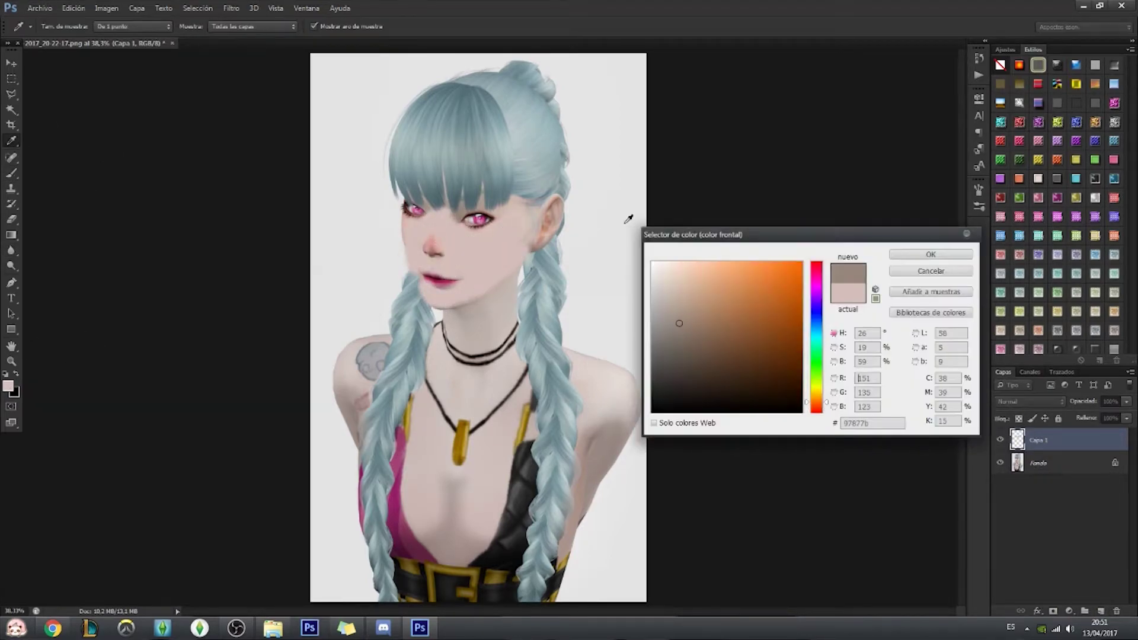
left_click(932, 251)
left_click_drag(451, 202, 415, 220)
left_click_drag(450, 285, 426, 285)
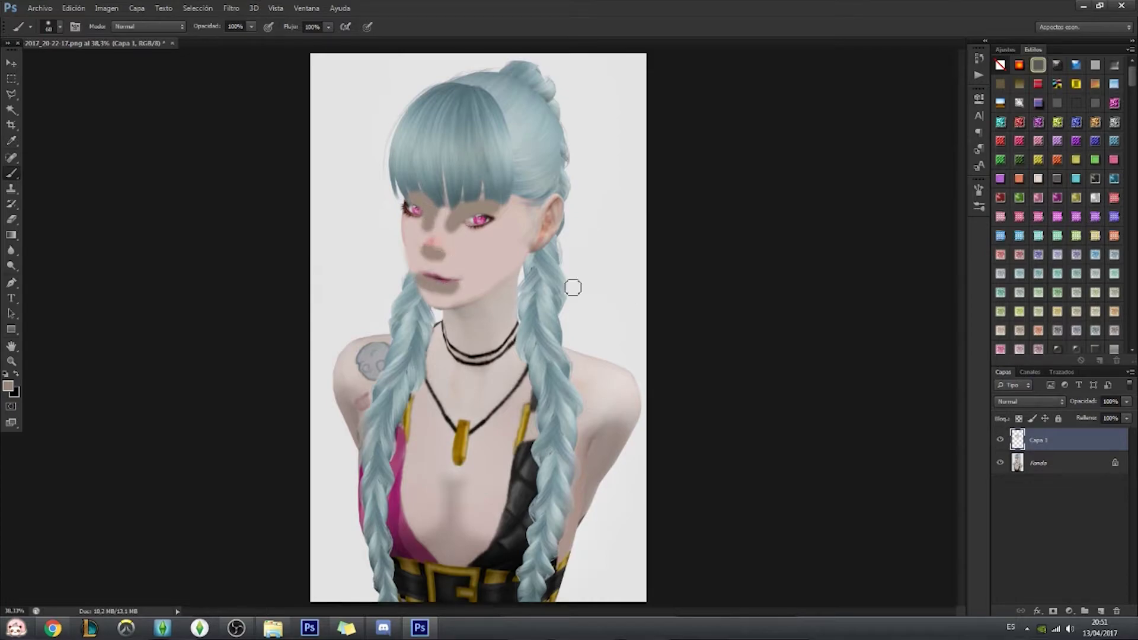
left_click_drag(518, 204, 492, 290)
Paint a new light pink under both eyes.
left_click(8, 386)
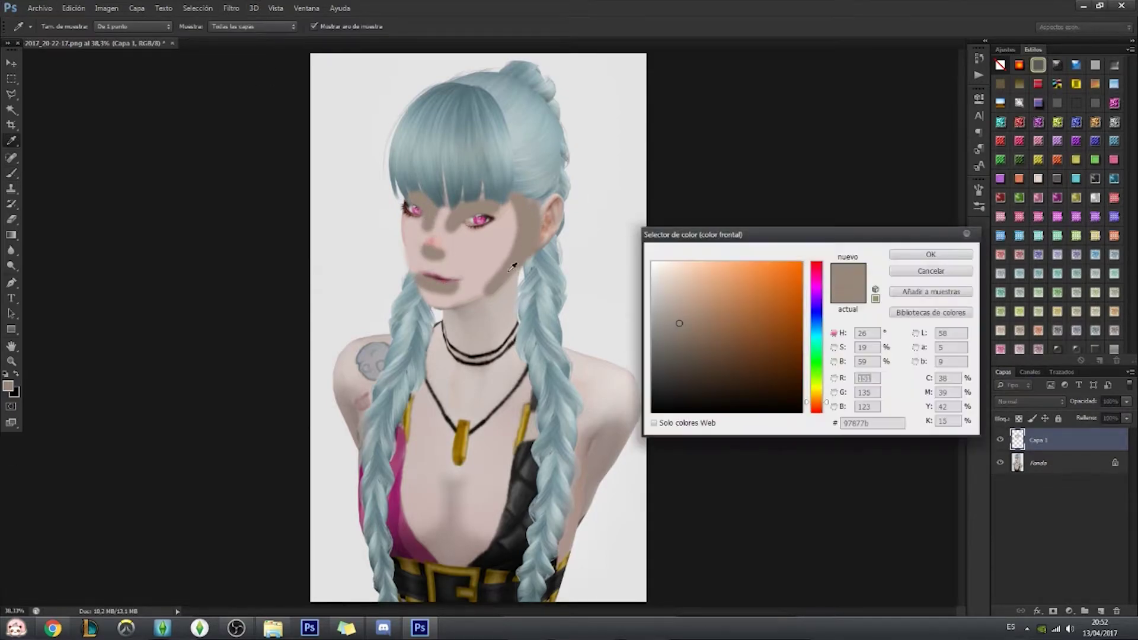
left_click(660, 272)
left_click(895, 255)
left_click_drag(468, 237, 415, 234)
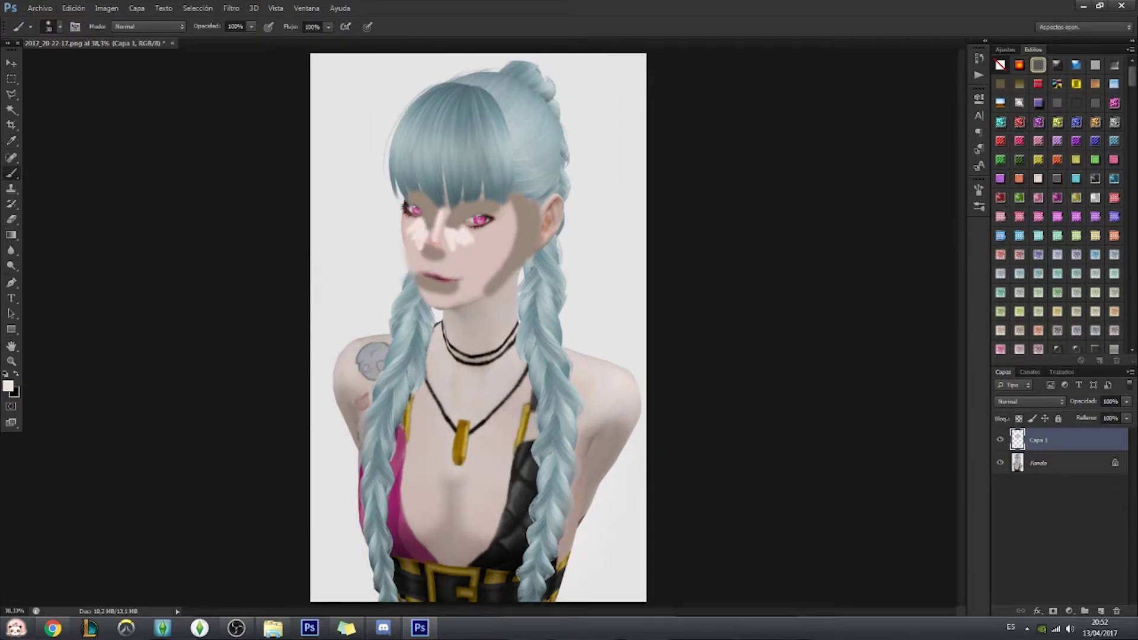
Surface-blur the face paint, set its fill to 41% and compare the result.
left_click(231, 8)
left_click(462, 277)
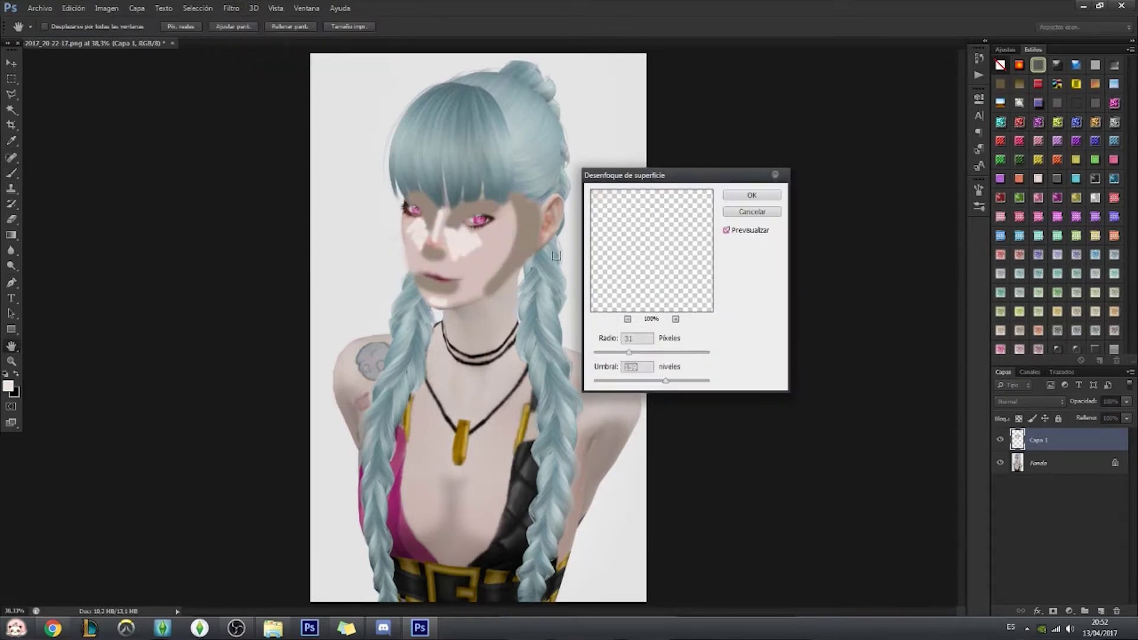
left_click(752, 195)
left_click_drag(1126, 418, 1089, 431)
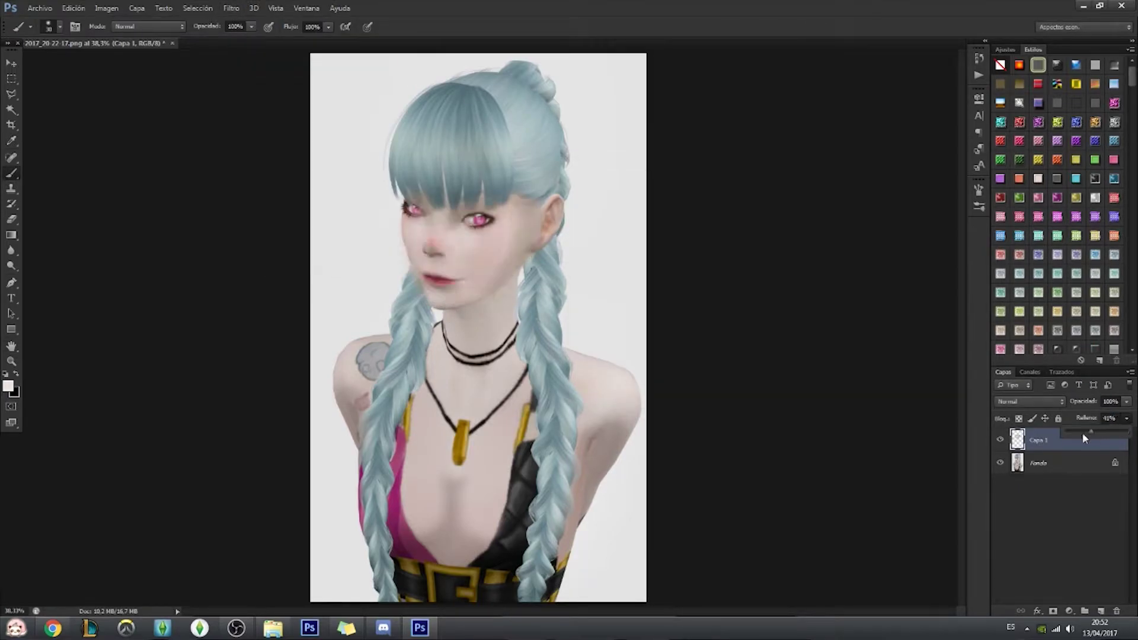
left_click(11, 219)
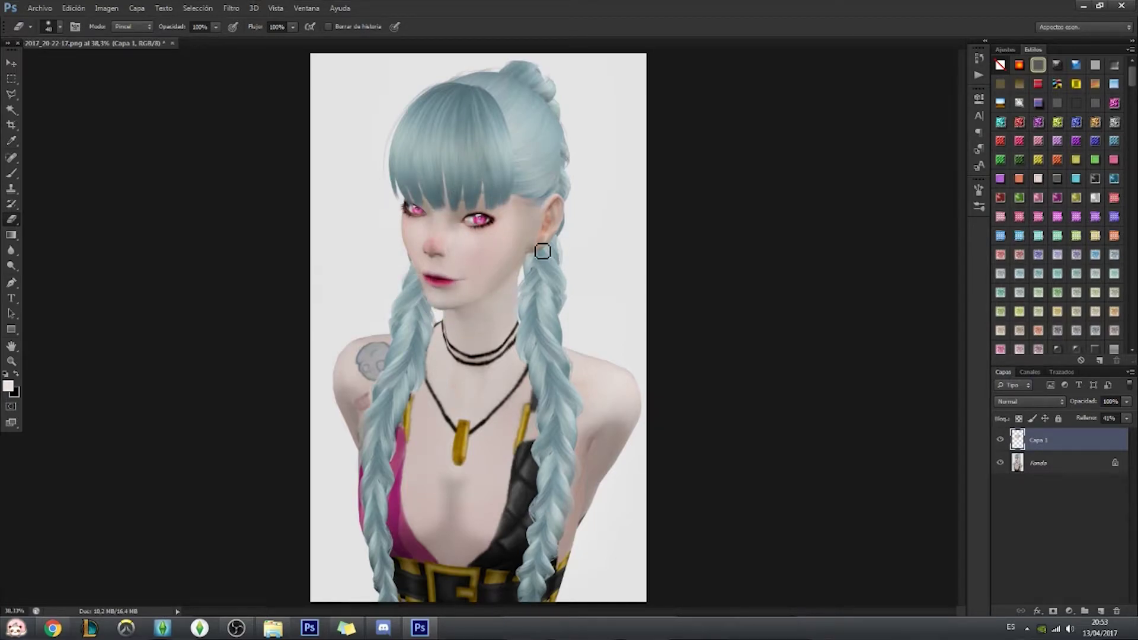
left_click(978, 58)
left_click(1000, 462)
Flatten the image into a single layer.
right_click(1054, 462)
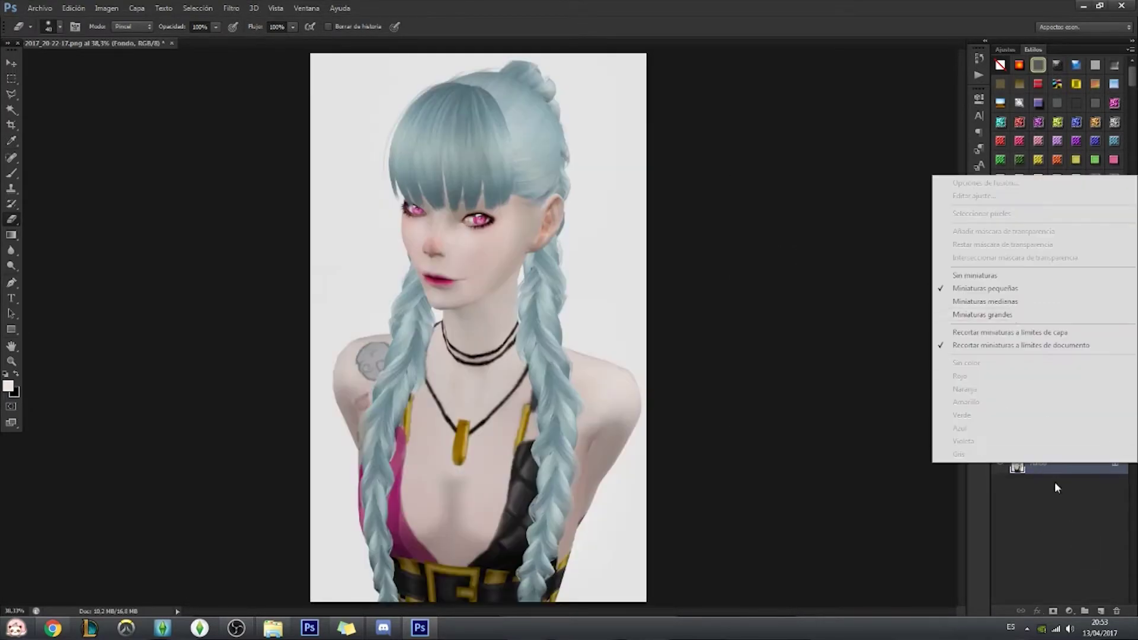
left_click(972, 310)
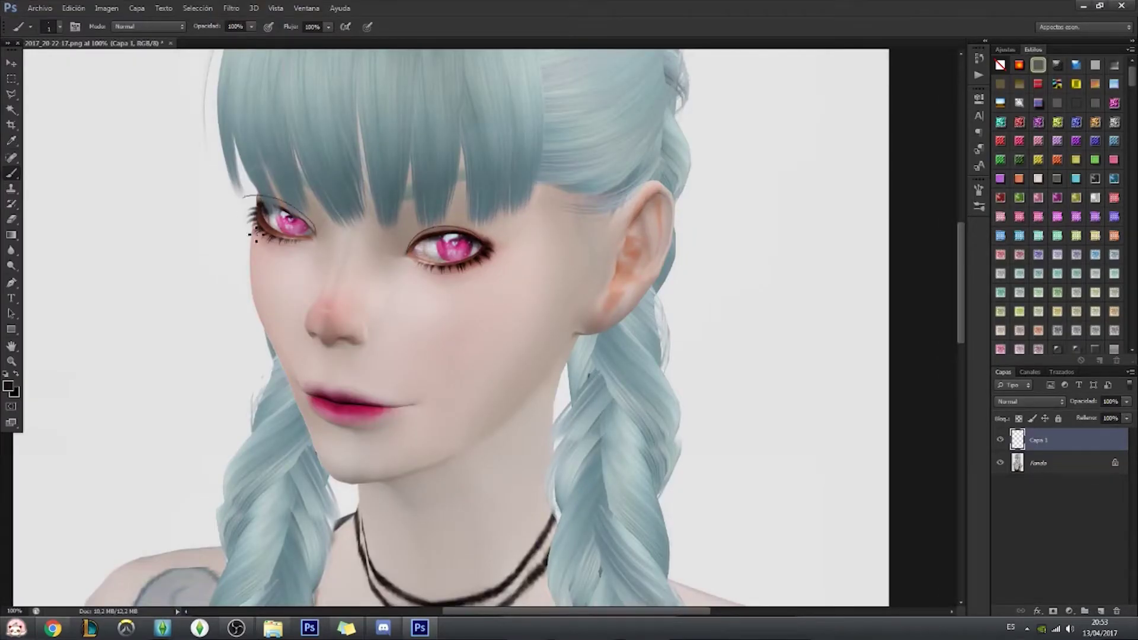
key("e")
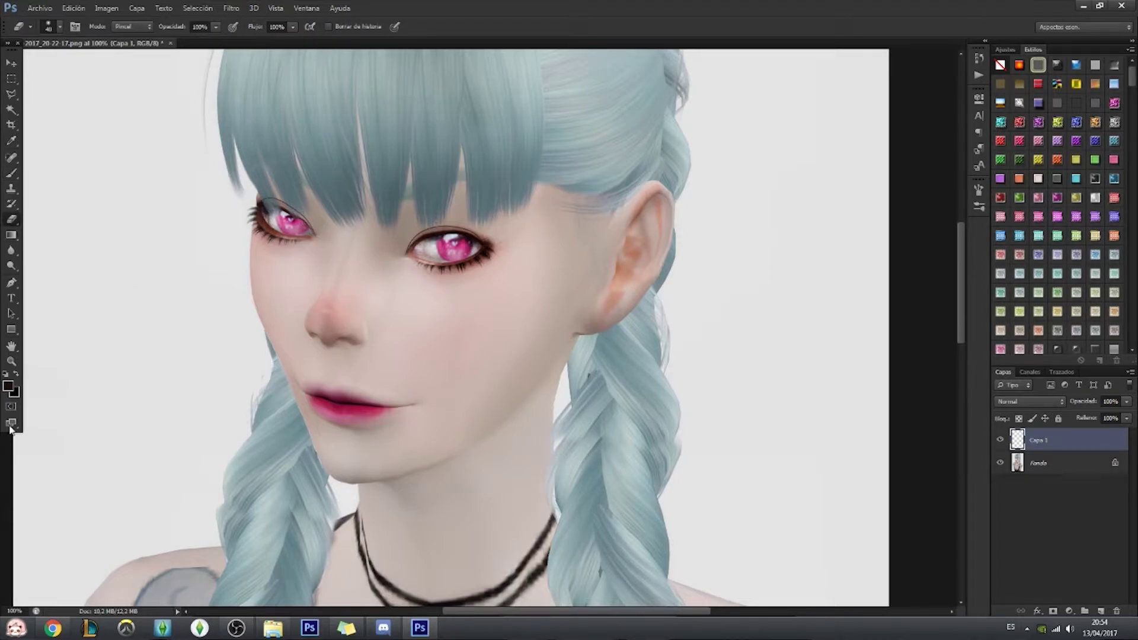
key("b")
Select the eye area and brush dark eyeliner along both upper eyelids.
left_click_drag(11, 94, 36, 95)
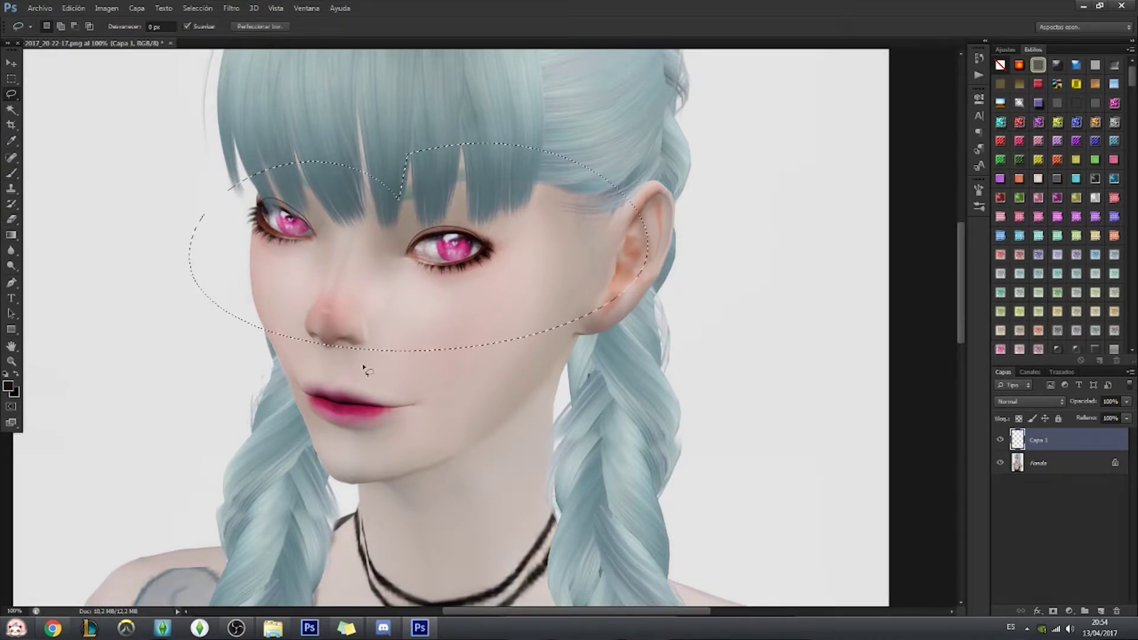
left_click_drag(206, 225, 384, 384)
key("b")
right_click(395, 283)
mouse_move(399, 255)
left_mouse_down()
mouse_move(438, 232)
mouse_move(501, 245)
left_mouse_up()
left_click_drag(255, 204, 311, 235)
Gaussian-blur the eyeliner, then erase excess to keep a crisp lash-edge line.
left_click(231, 8)
mouse_move(247, 126)
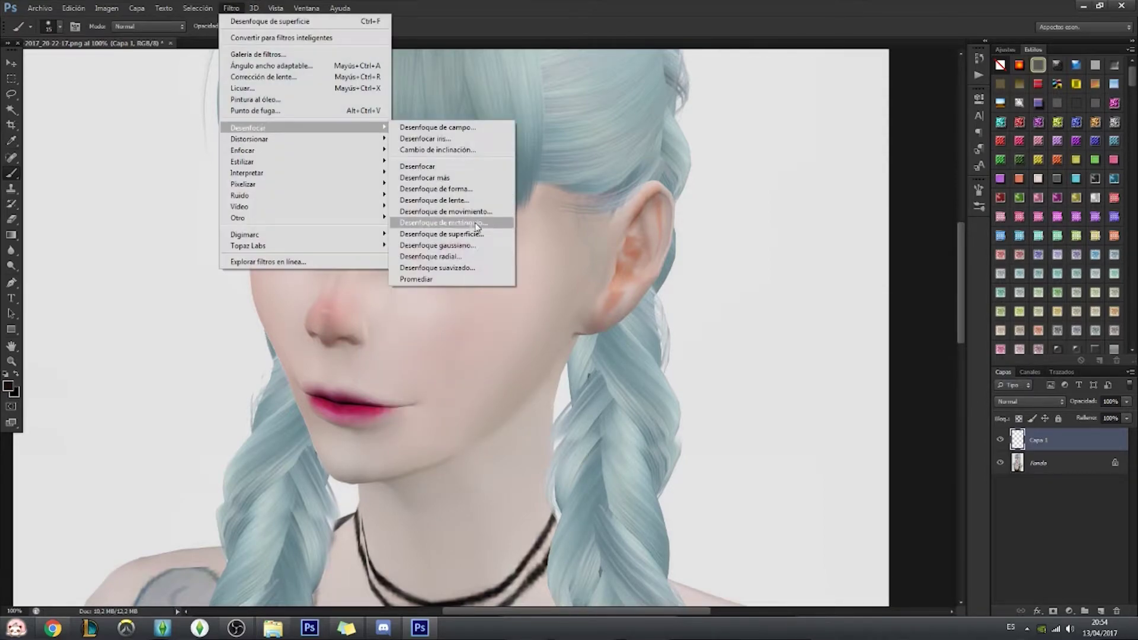
left_click(483, 216)
left_click(706, 299)
key("e")
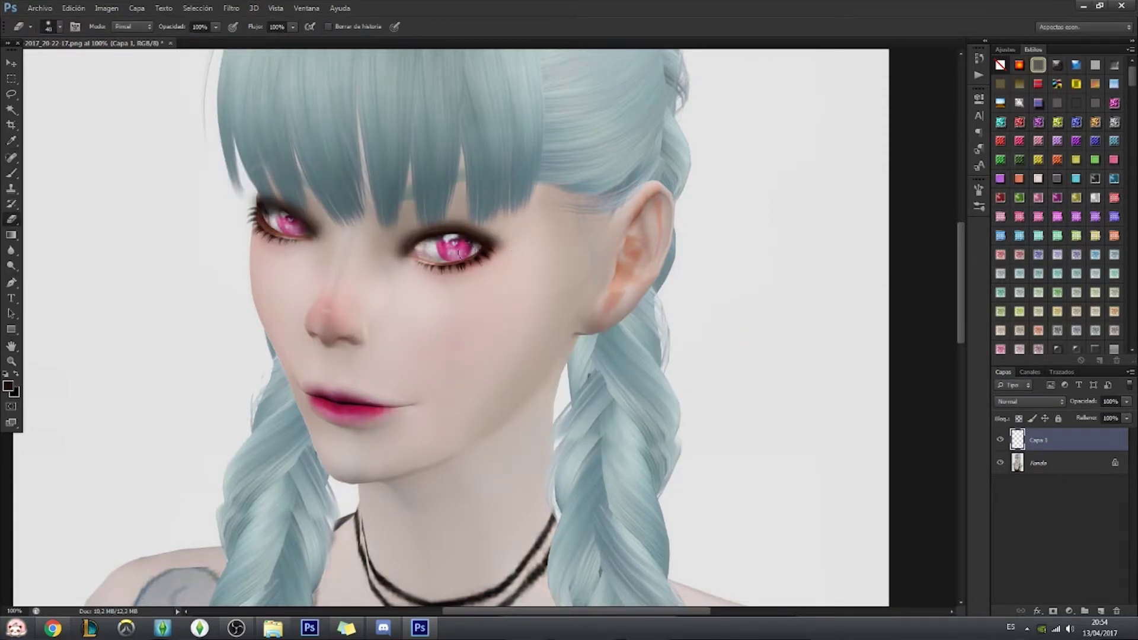
left_click_drag(296, 233, 271, 196)
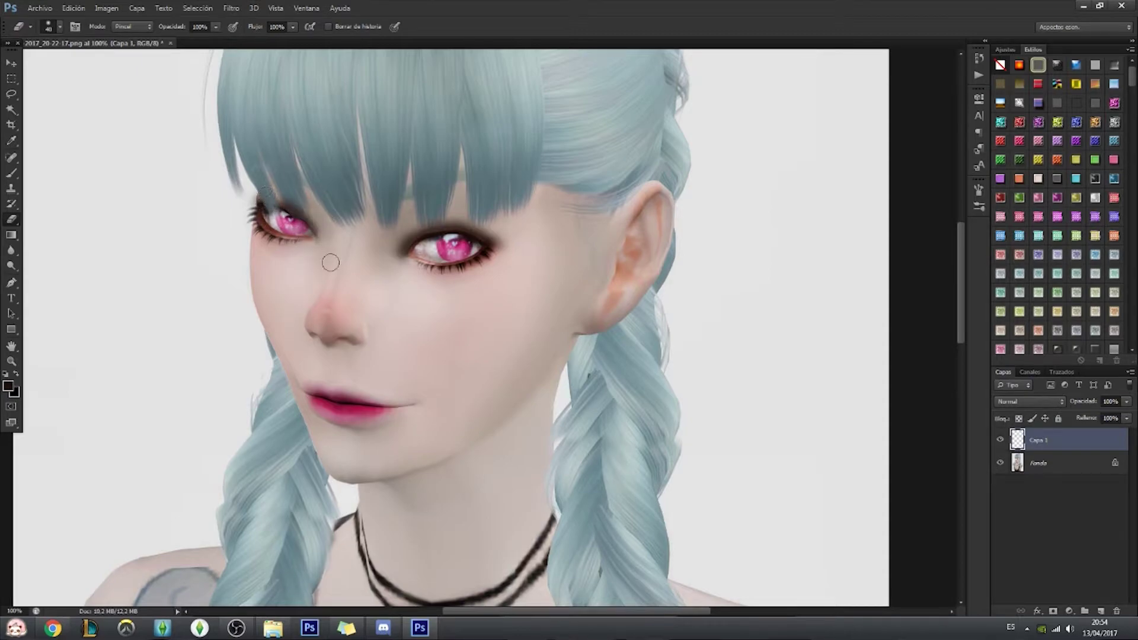
left_click_drag(389, 265, 503, 232)
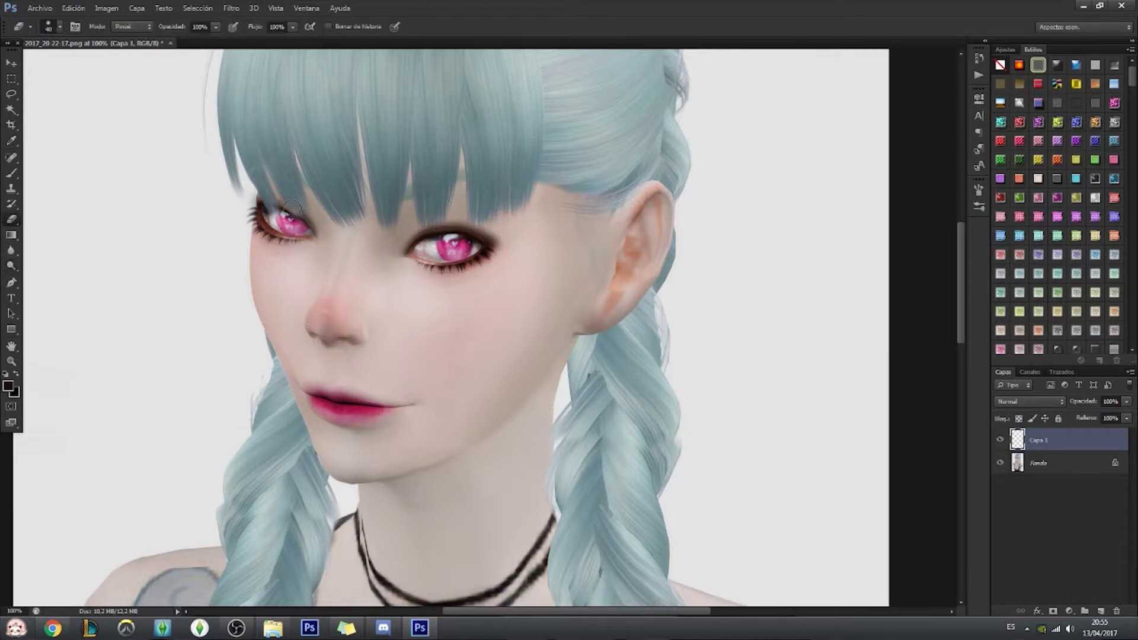
left_click(10, 268)
key("alt+bracketleft")
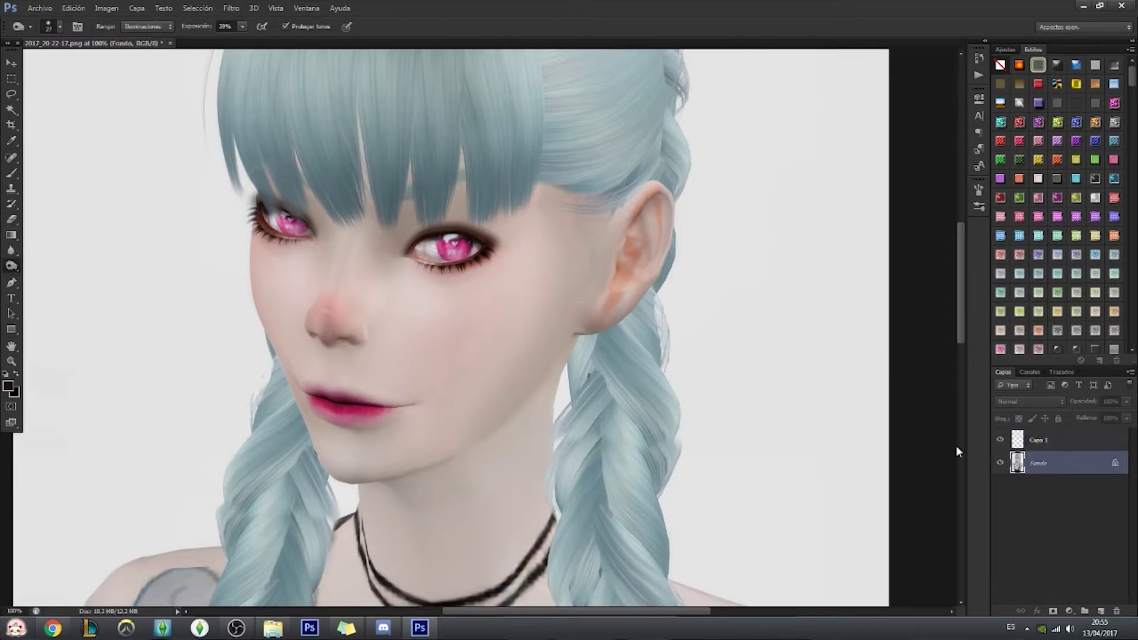
Check the Jinx reference and paint dark pink eyeshadow over both eyelids.
left_click(53, 630)
left_click(9, 385)
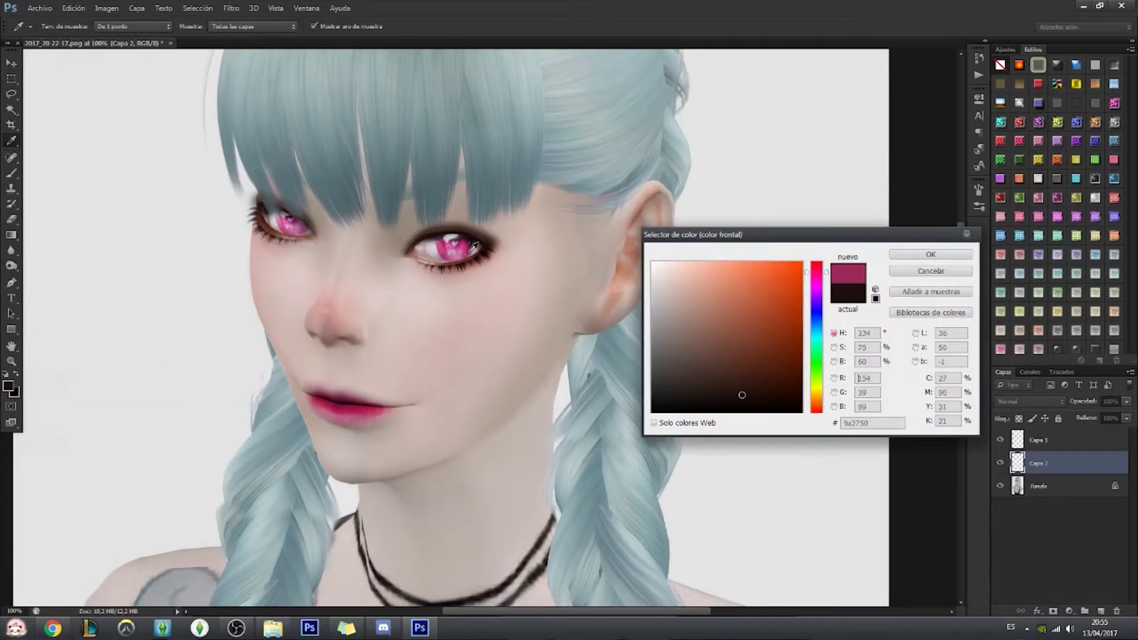
left_click(935, 254)
mouse_move(397, 255)
left_mouse_down()
mouse_move(477, 230)
mouse_move(415, 249)
left_mouse_up()
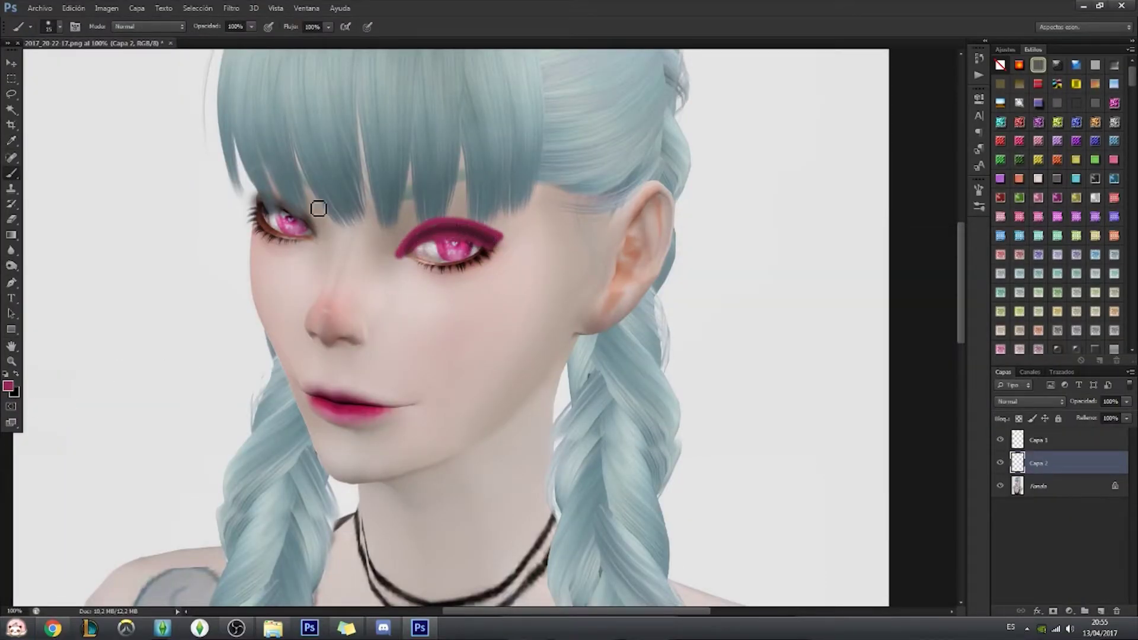
left_click_drag(318, 208, 282, 217)
Gaussian-blur the eyeshadow, lower its fill to 66% and erase the excess.
left_click(231, 9)
left_click(427, 207)
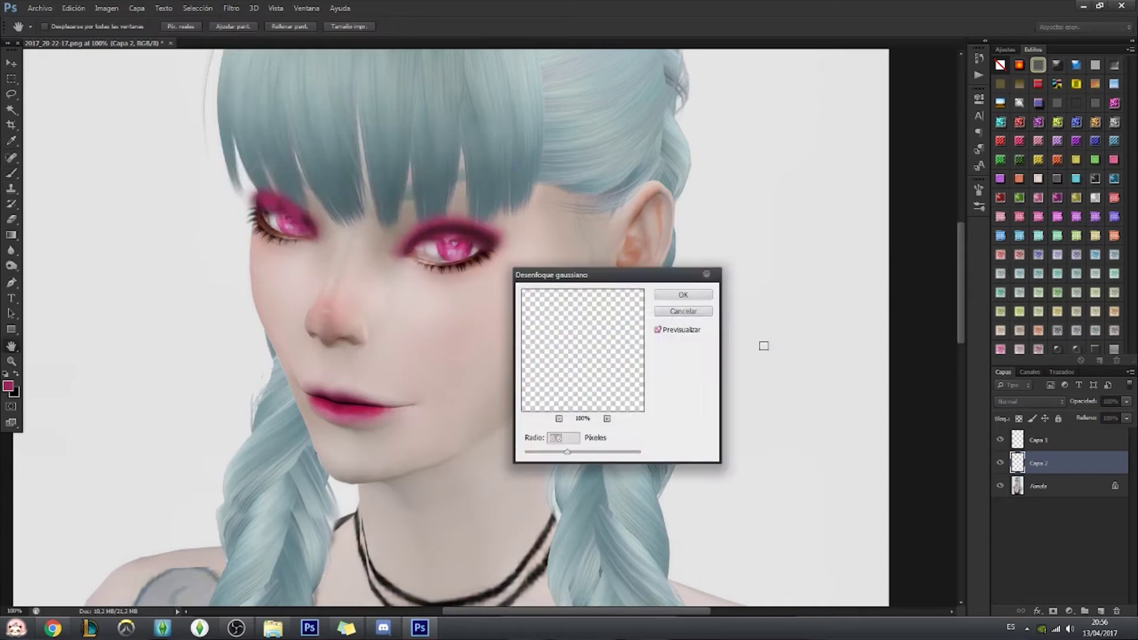
left_click(686, 294)
left_click(1126, 418)
left_click_drag(1114, 431, 1106, 431)
key("e")
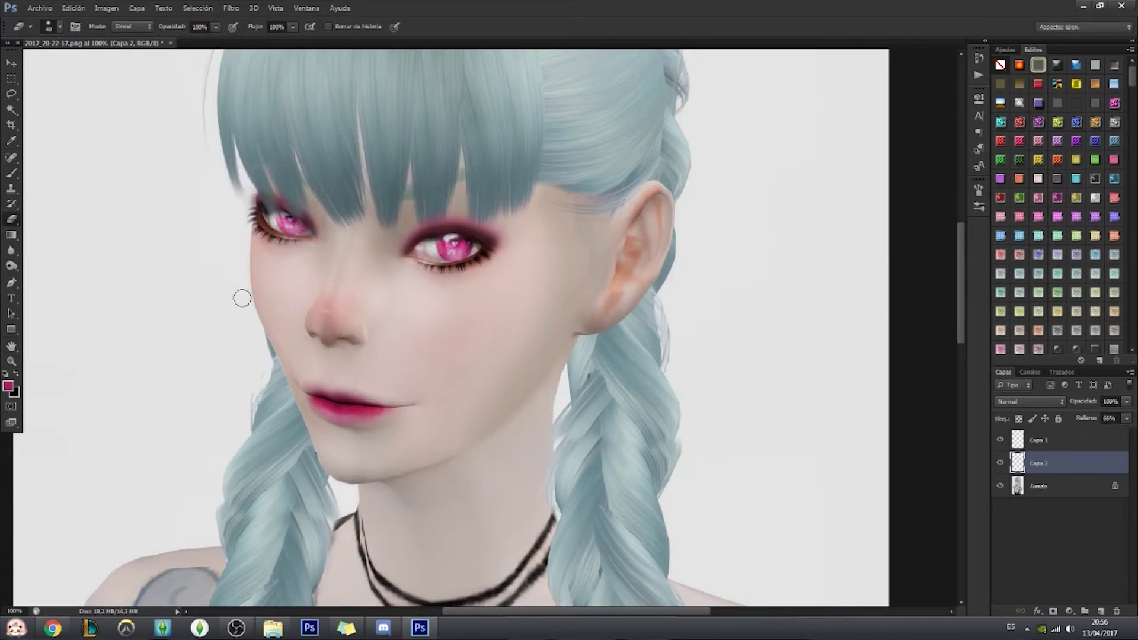
key("ctrl+shift+alt+n")
key("alt+bracketleft")
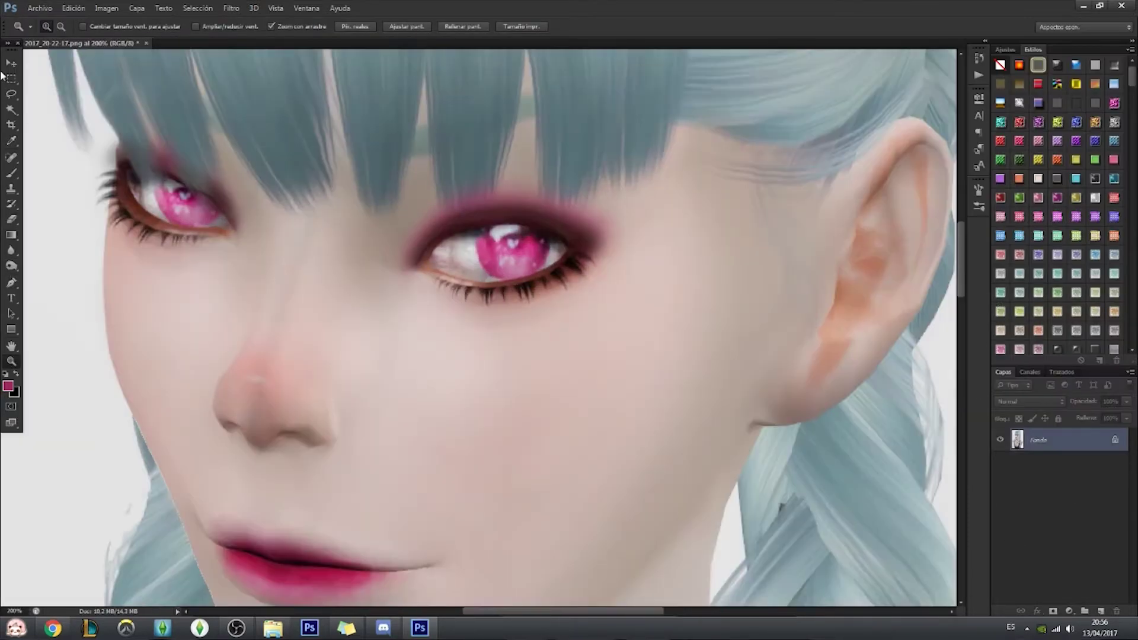
Copy the right eye to a new layer, then move it up above the lid and rotate it.
key("ctrl+j")
key("ctrl+t")
left_click_drag(581, 317, 582, 237)
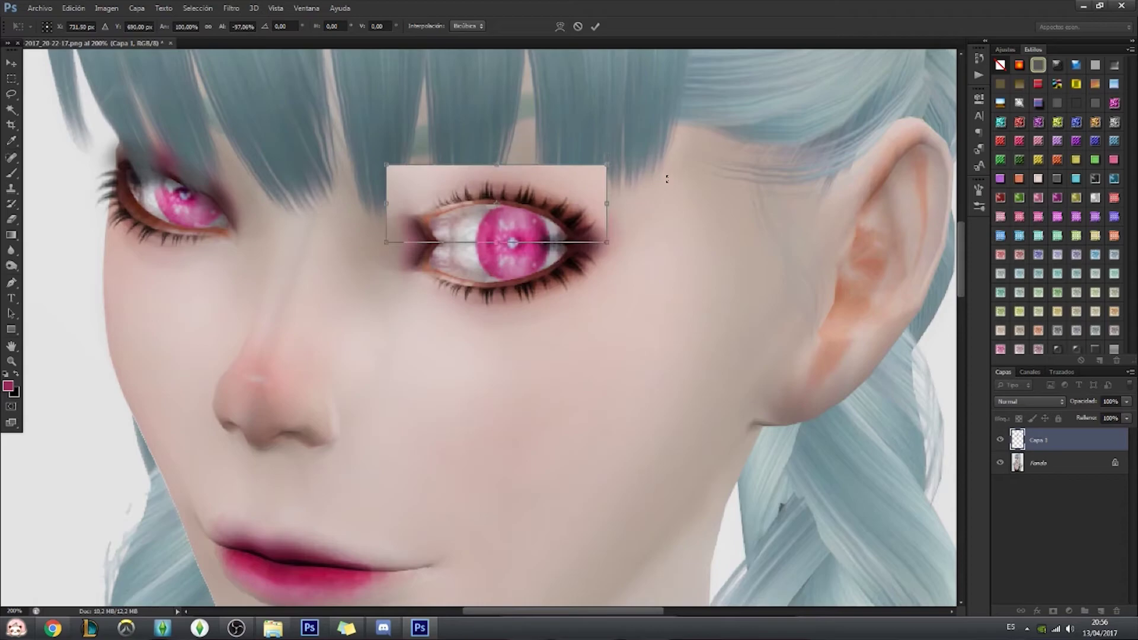
left_click_drag(666, 178, 652, 154)
key("Return")
Erase the iris, lower eye and leftover pink from the copy, leaving only an upper lash strip.
left_click(12, 219)
key("ctrl+minus")
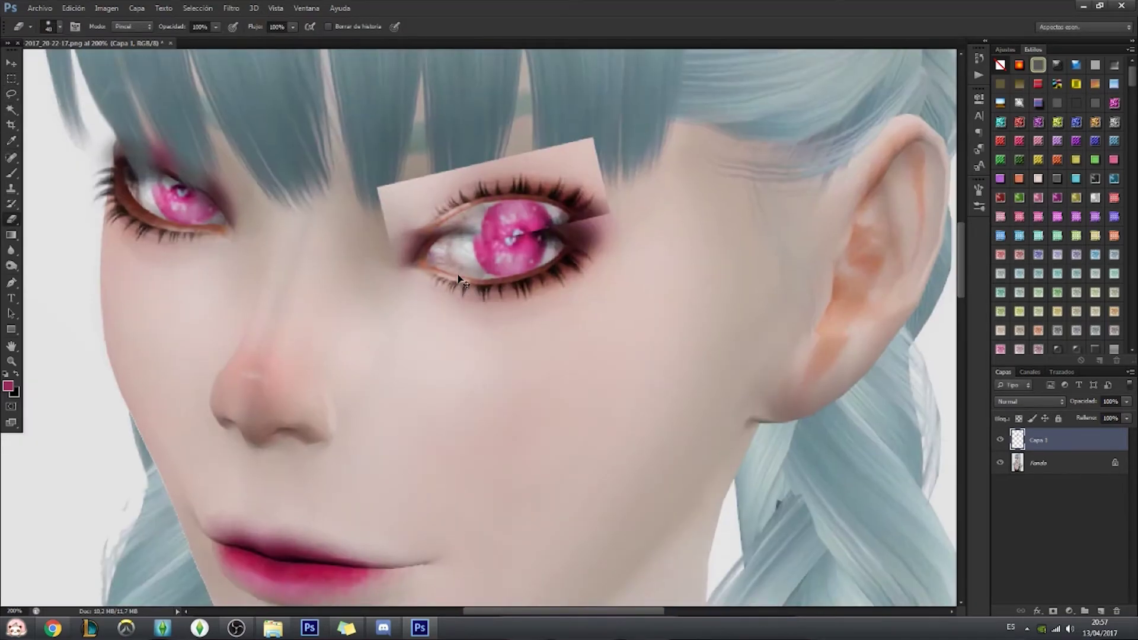
key("ctrl+plus")
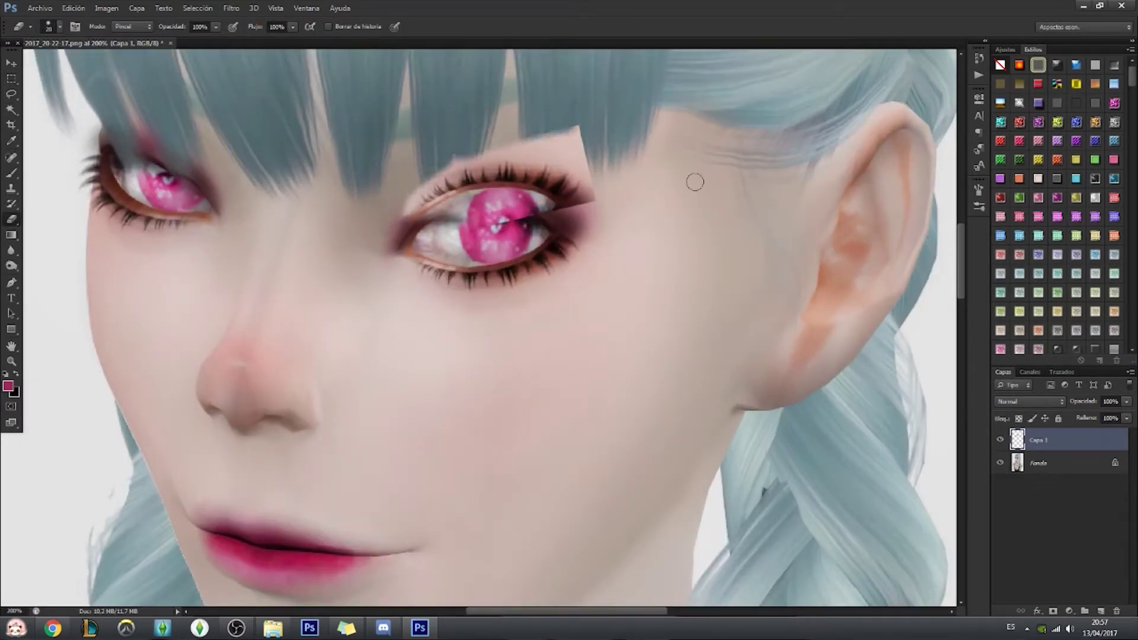
left_click(1000, 462)
mouse_move(385, 246)
left_mouse_down()
mouse_move(563, 199)
mouse_move(426, 207)
mouse_move(522, 225)
left_mouse_up()
left_click(11, 110)
mouse_move(403, 216)
left_mouse_down()
mouse_move(587, 178)
mouse_move(598, 198)
left_mouse_up()
left_click(1000, 463)
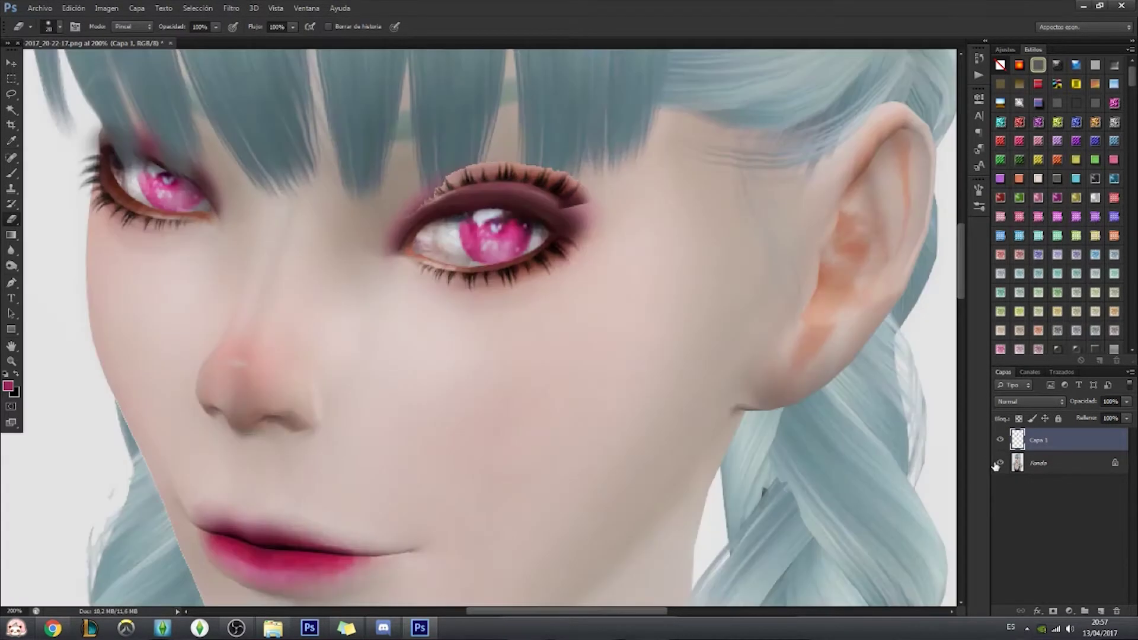
Sample a dark paint colour from the image and bring up the brush presets.
left_click(9, 386)
key("Return")
key("b")
right_click(465, 304)
key("Return")
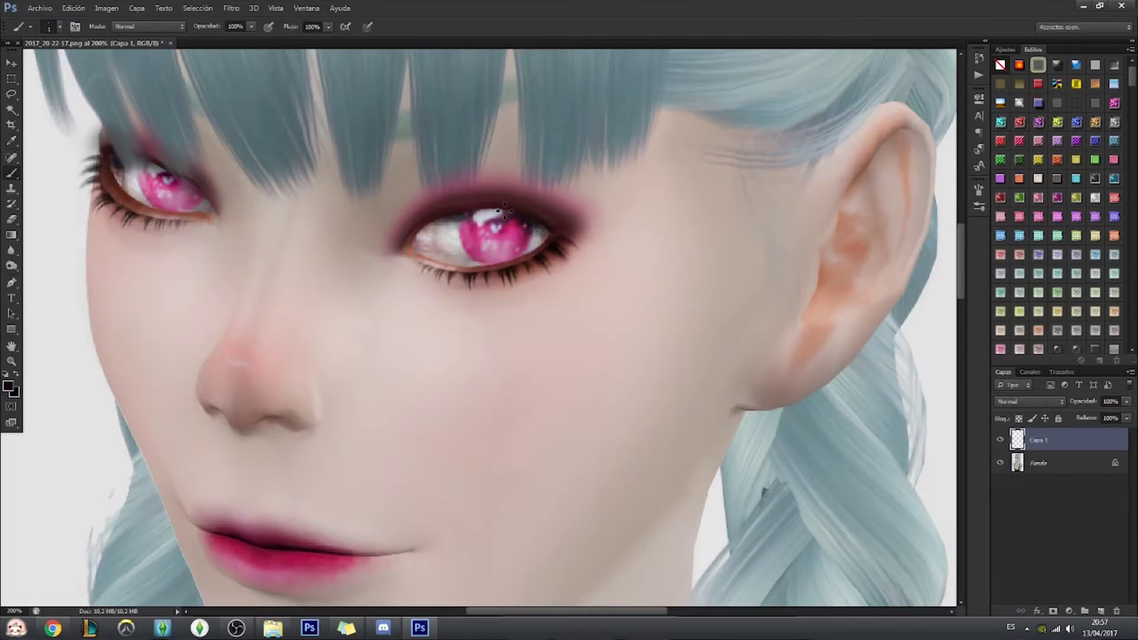
Select the right-eye area and choose an eyelash brush from the presets.
left_click_drag(342, 118, 806, 438)
key("b")
right_click(569, 238)
left_click_drag(695, 323, 698, 354)
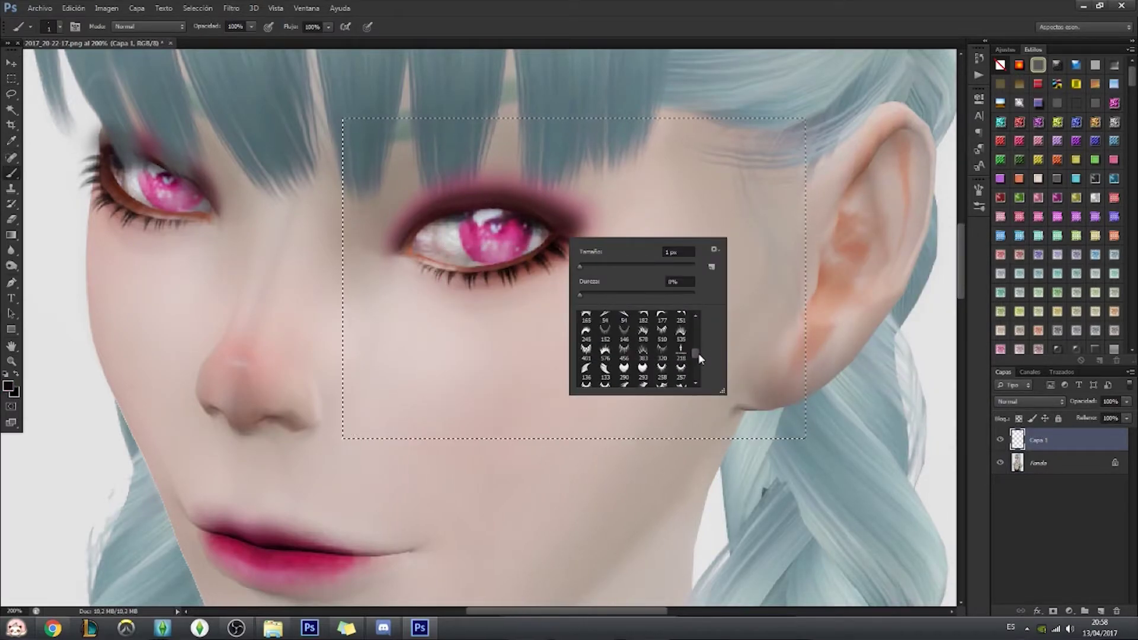
left_click(661, 333)
scroll(693, 350, "up", 1)
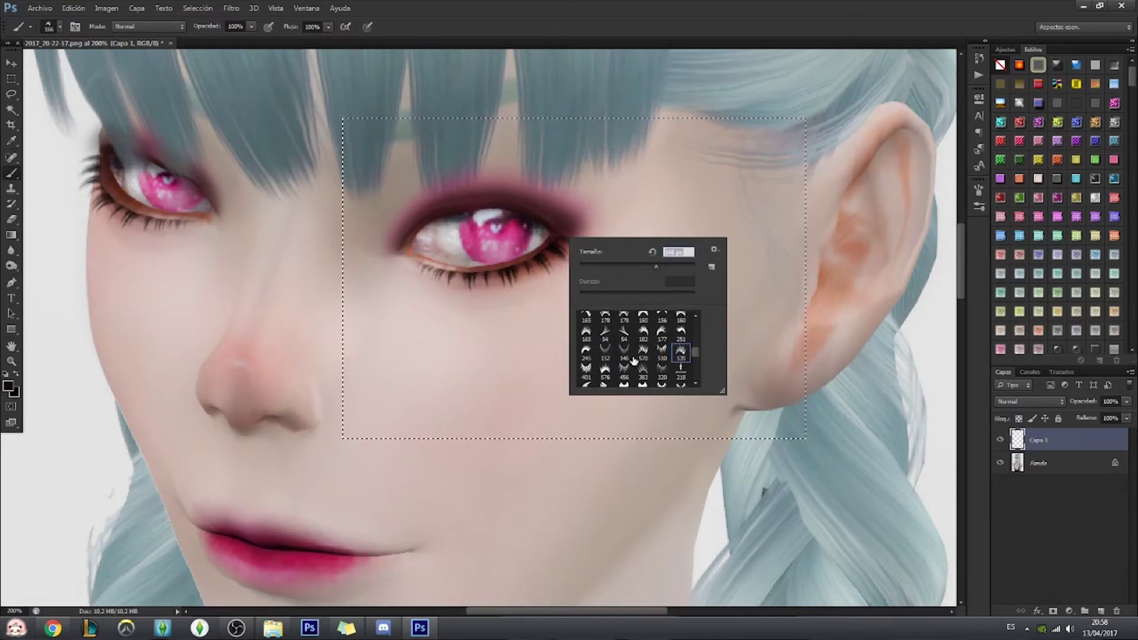
left_click(605, 353)
scroll(655, 356, "up", 1)
left_click(682, 340)
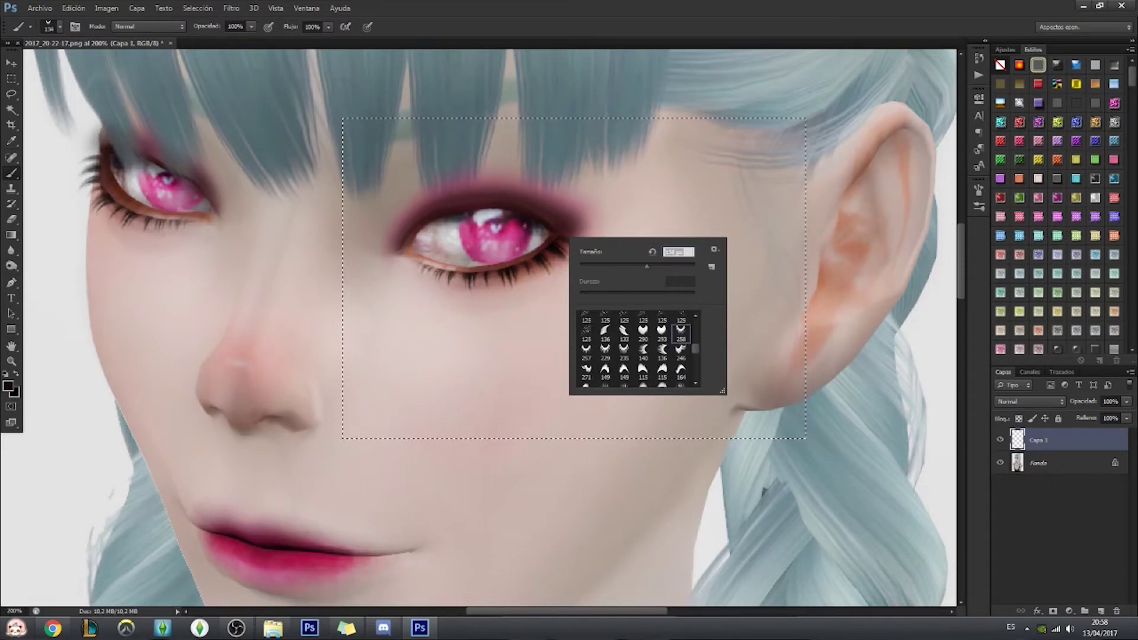
scroll(655, 370, "down", 3)
left_click(659, 358)
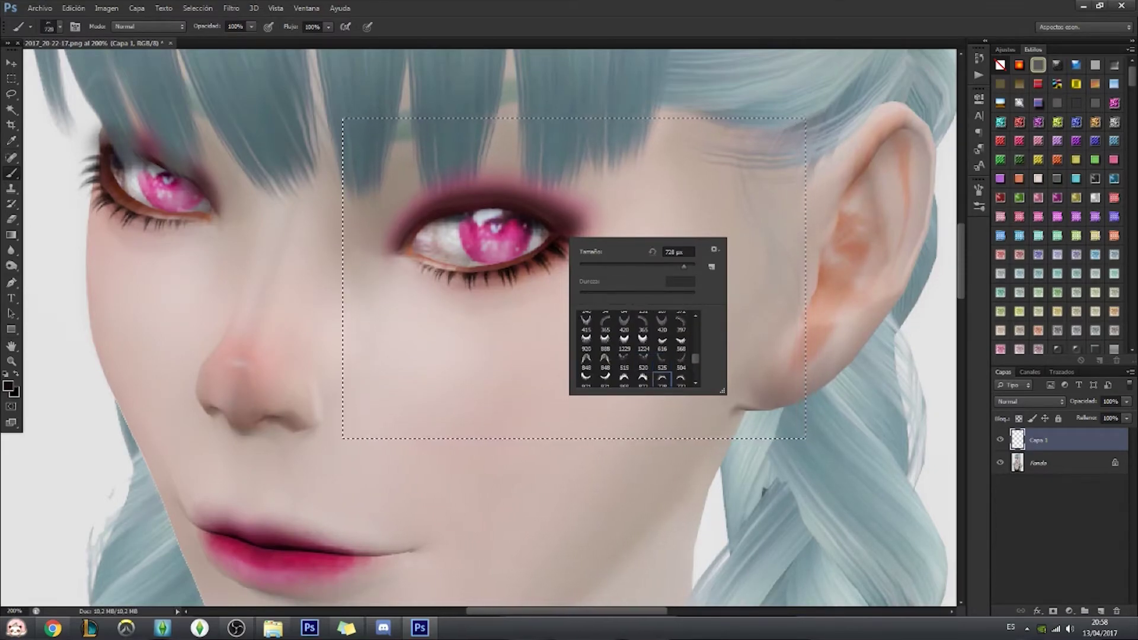
scroll(640, 349, "down", 2)
scroll(635, 349, "down", 2)
left_click(662, 335)
key("Return")
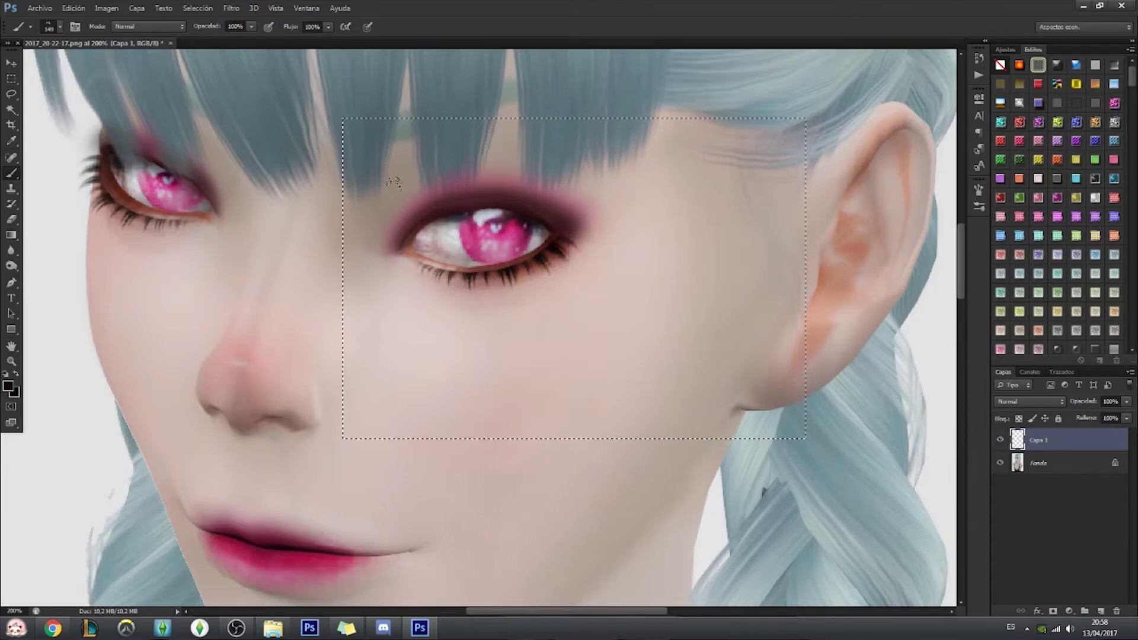
Stamp eyelashes above the right eye, then shrink and rotate them to follow the upper lid.
left_click(503, 196)
key("ctrl+t")
left_click_drag(343, 438, 255, 441)
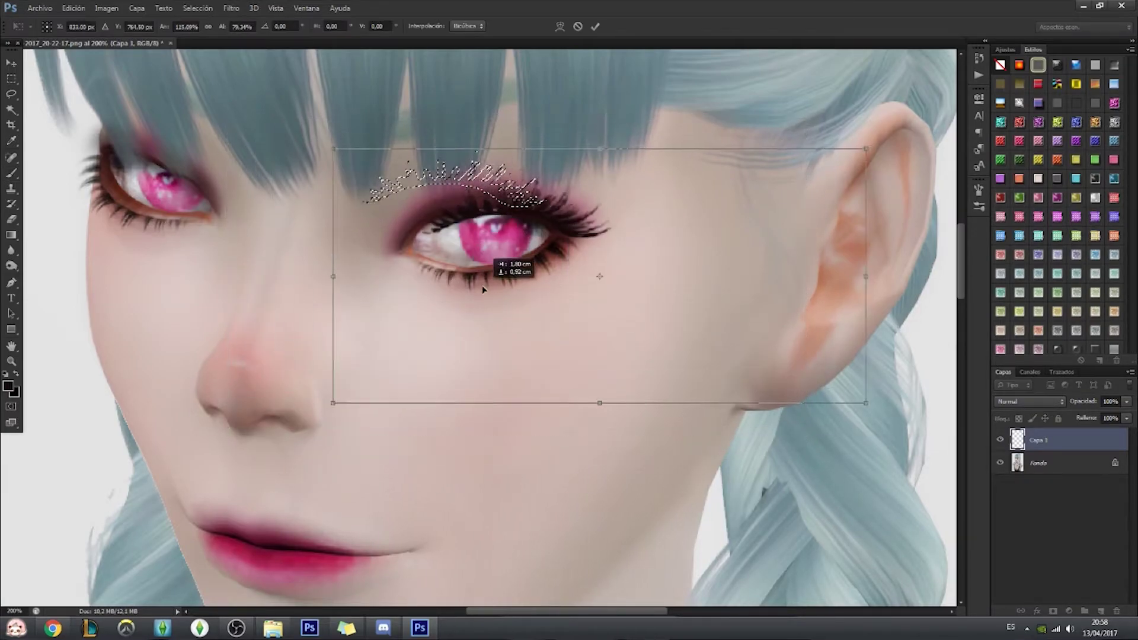
left_click_drag(883, 145, 877, 153)
key("Escape")
key("ctrl+t")
left_click_drag(619, 204, 588, 213)
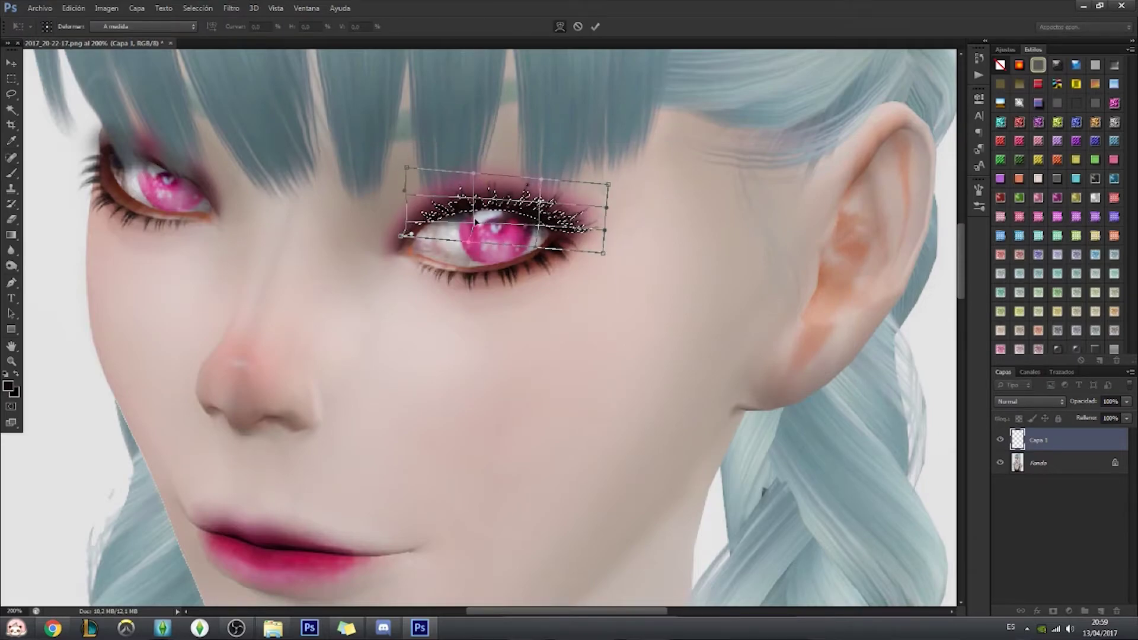
key("Return")
key("z")
key("ctrl+d")
key("ctrl+0")
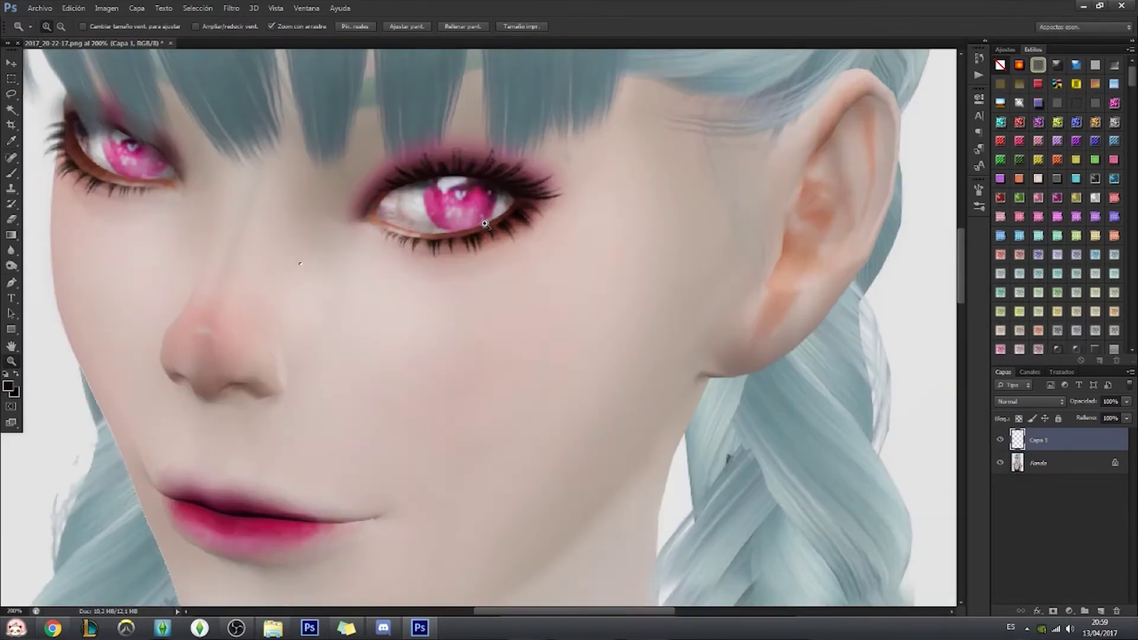
Copy the lashes to a new layer, mirroring and warping them onto the left eye.
key("ctrl+shift+d")
key("ctrl+j")
key("ctrl+t")
left_click_drag(504, 172, 291, 190)
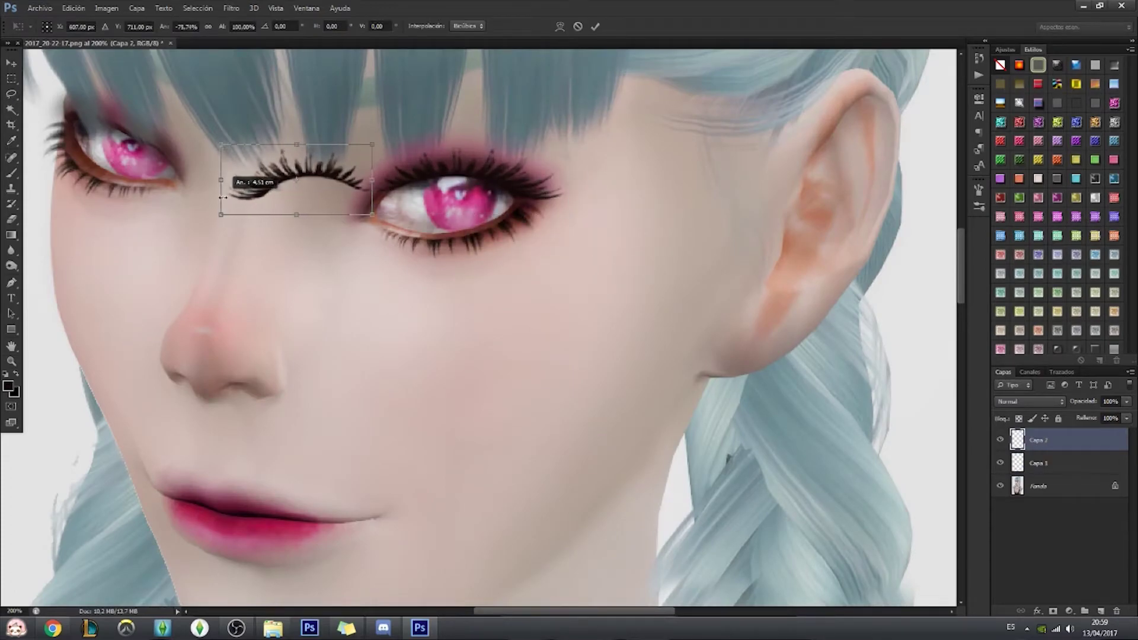
left_click_drag(249, 136, 270, 112)
left_click(559, 26)
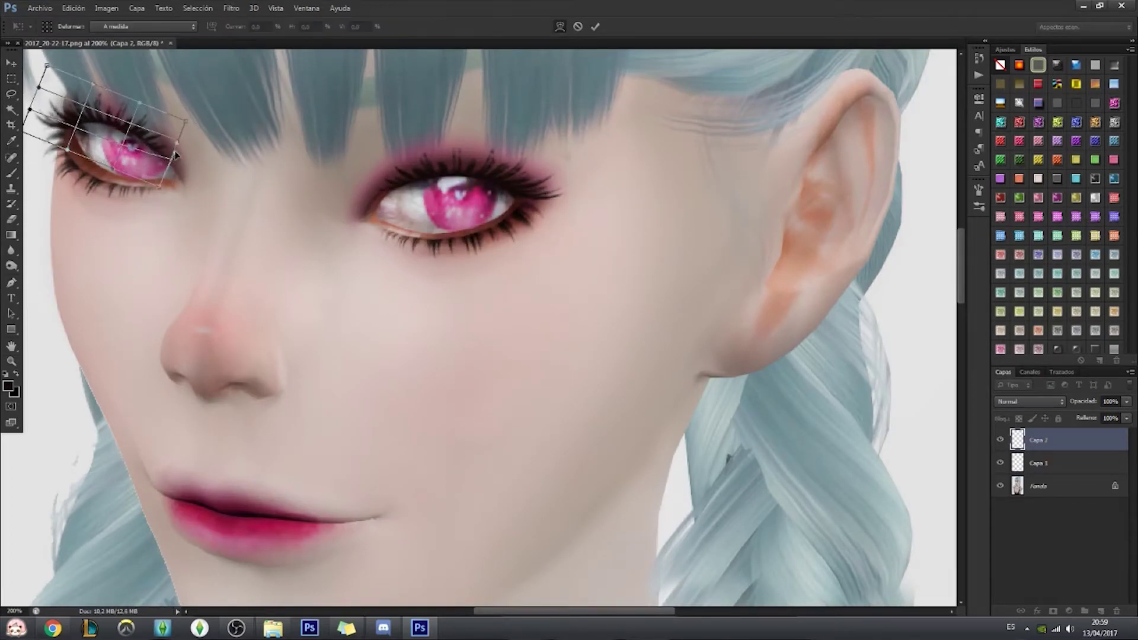
key("Return")
Erase excess lash, fit the portrait in view, and flatten all layers into Fondo.
key("e")
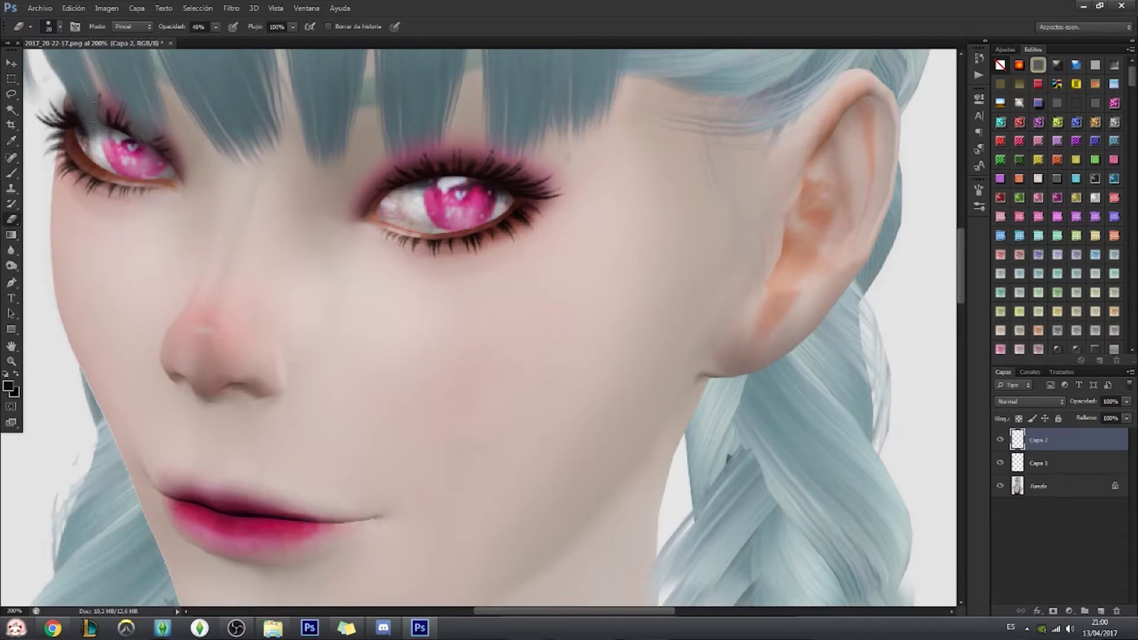
left_click(12, 361)
left_click(407, 26)
right_click(1060, 440)
left_click(951, 447)
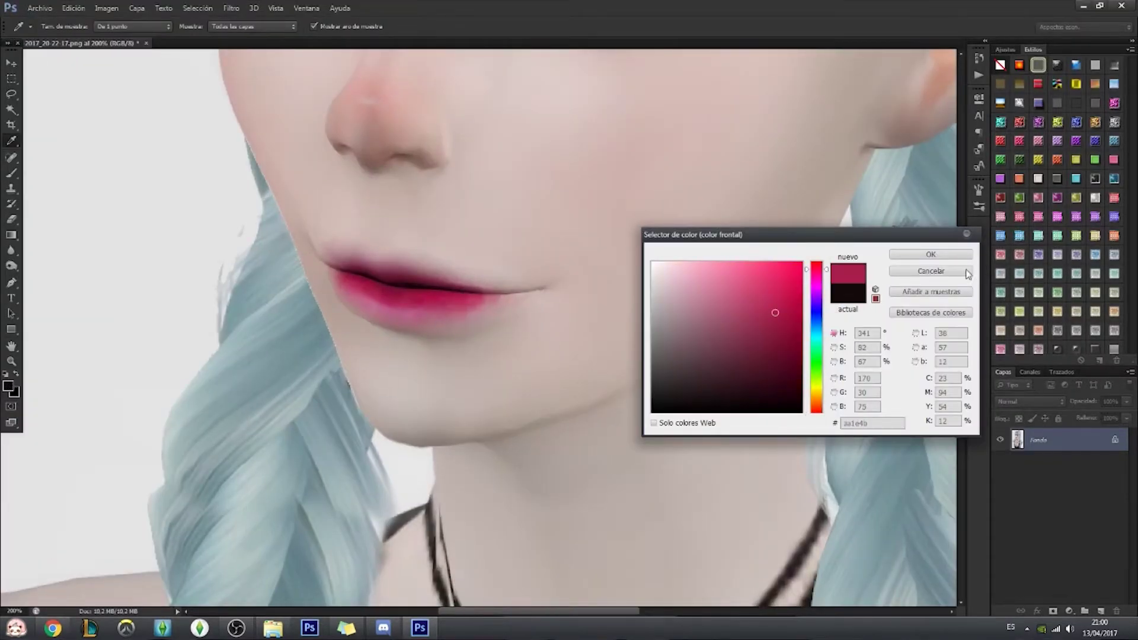
left_click(931, 254)
Duplicate the portrait layer and smudge the lip colour toward the right corner, stepping back in History.
key("r")
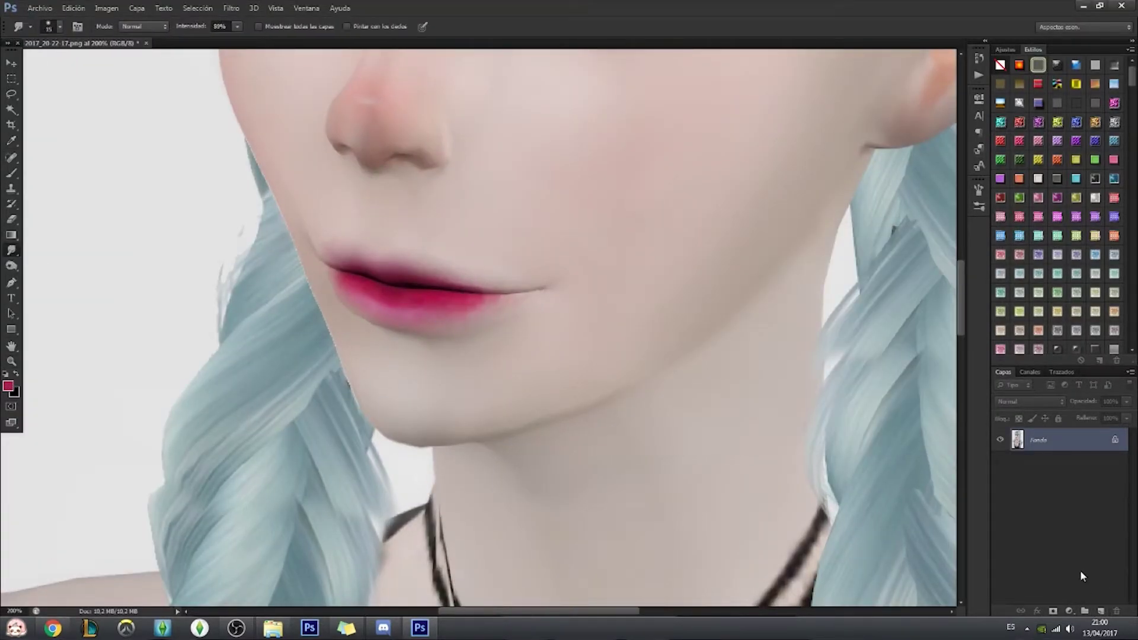
key("ctrl+j")
left_click_drag(474, 305, 542, 288)
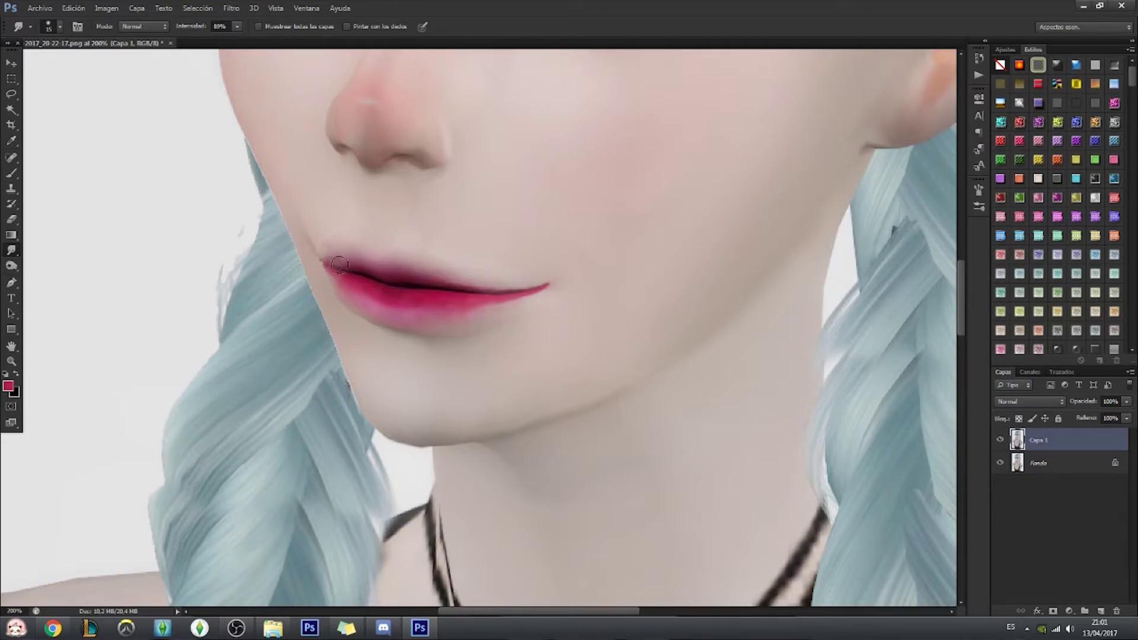
left_click(979, 58)
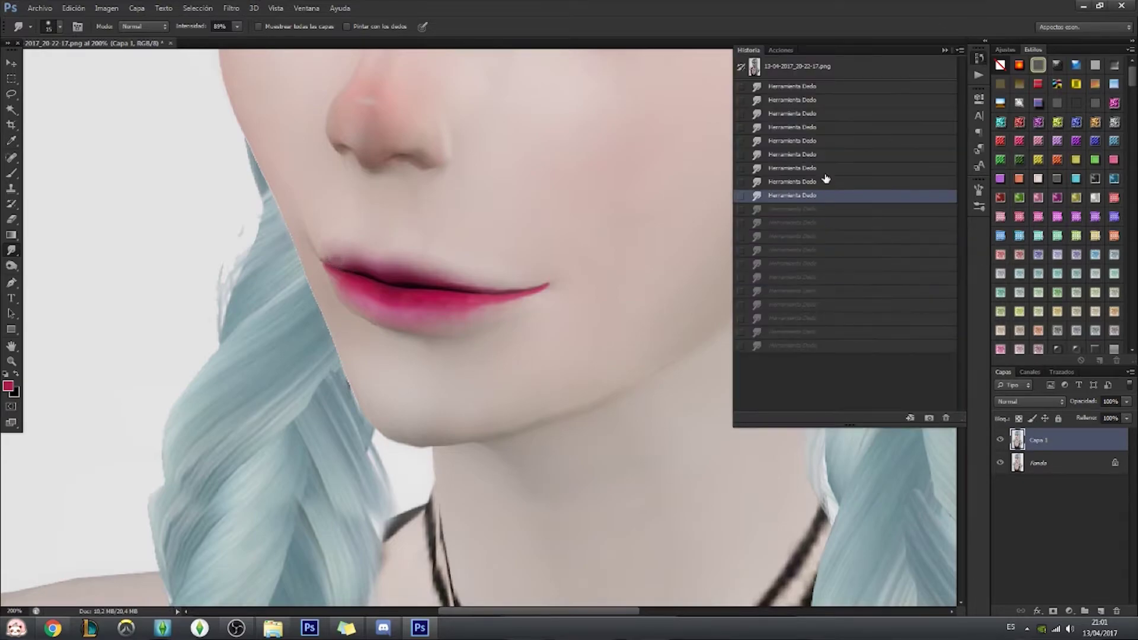
left_click(771, 83)
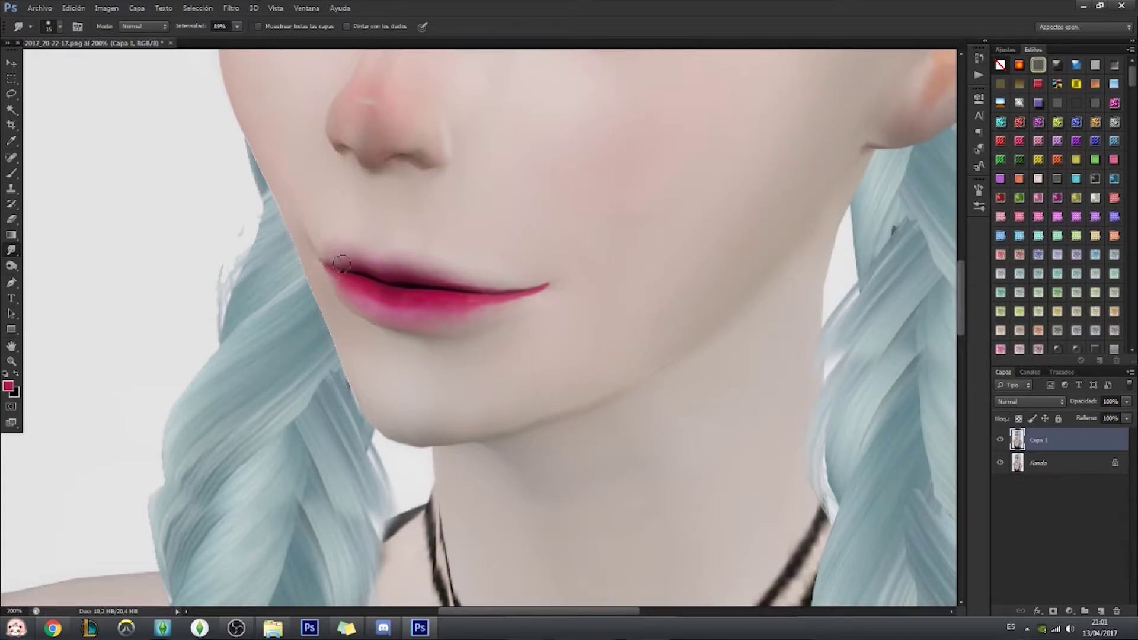
Use Liquify to push the mouth corner up into a slight smile.
key("z")
left_click_drag(486, 436, 458, 295)
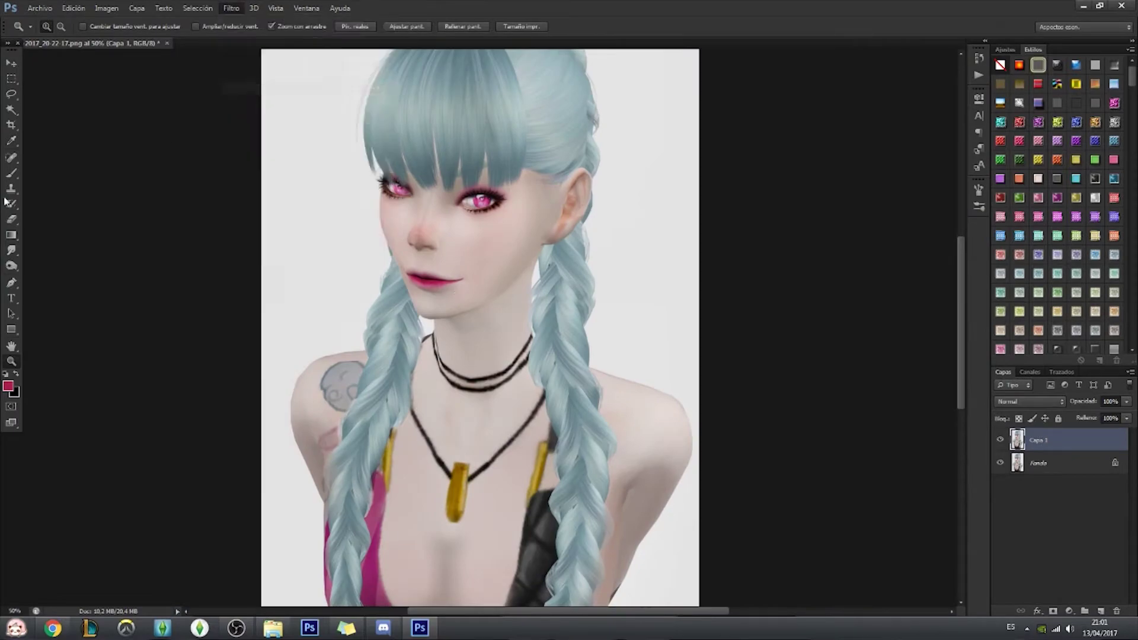
key("shift+ctrl+x")
scroll(340, 244, "up", 5)
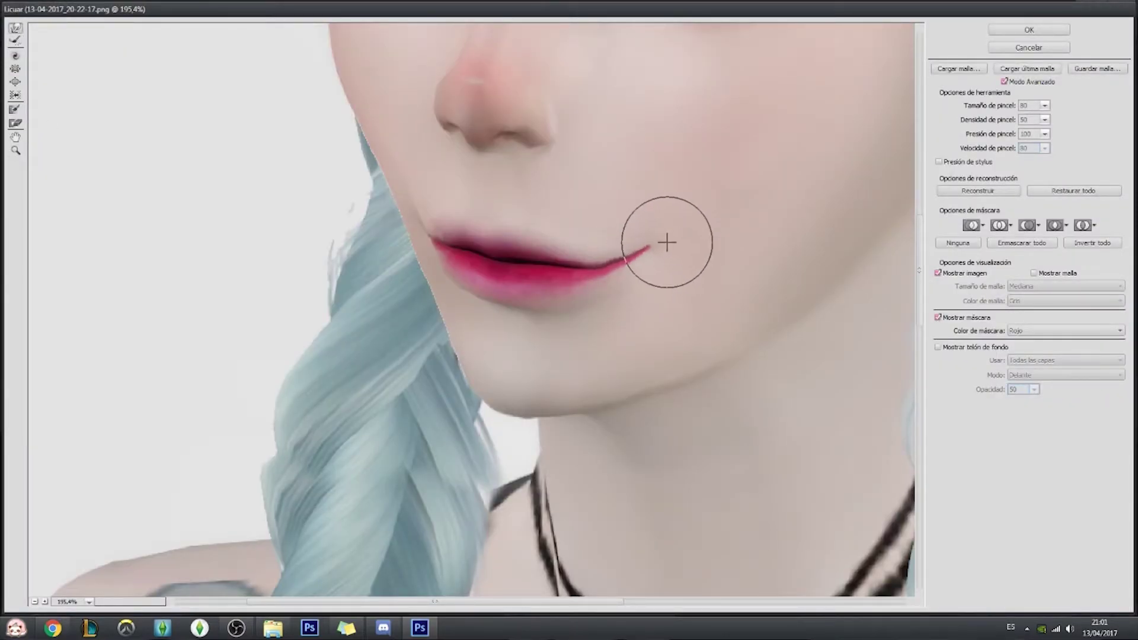
left_click_drag(601, 262, 655, 244)
left_click(1029, 30)
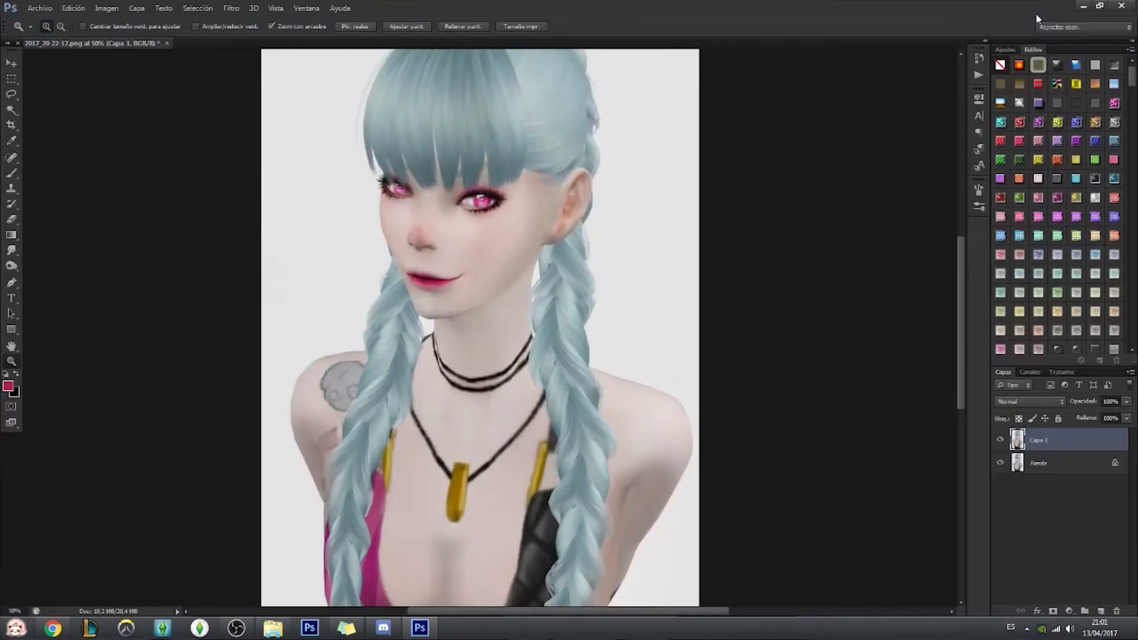
left_click_drag(522, 160, 504, 160)
left_click(106, 8)
Make a first Selective Color pass on the cyan and blue tones of the hair.
left_click(305, 212)
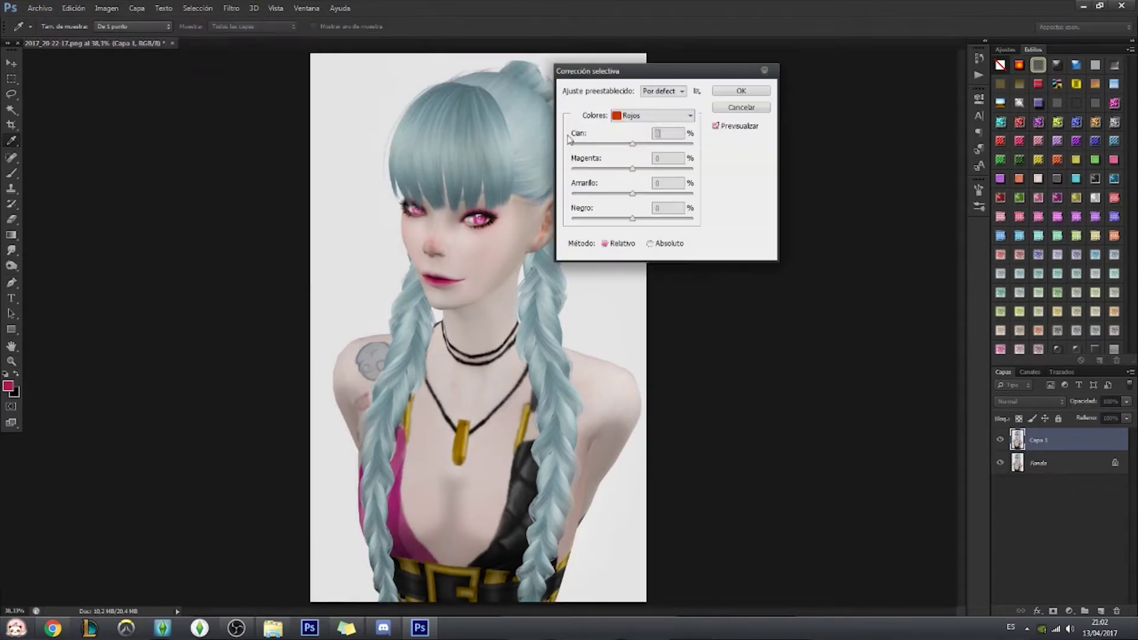
left_click(652, 115)
left_click(652, 148)
left_click(652, 115)
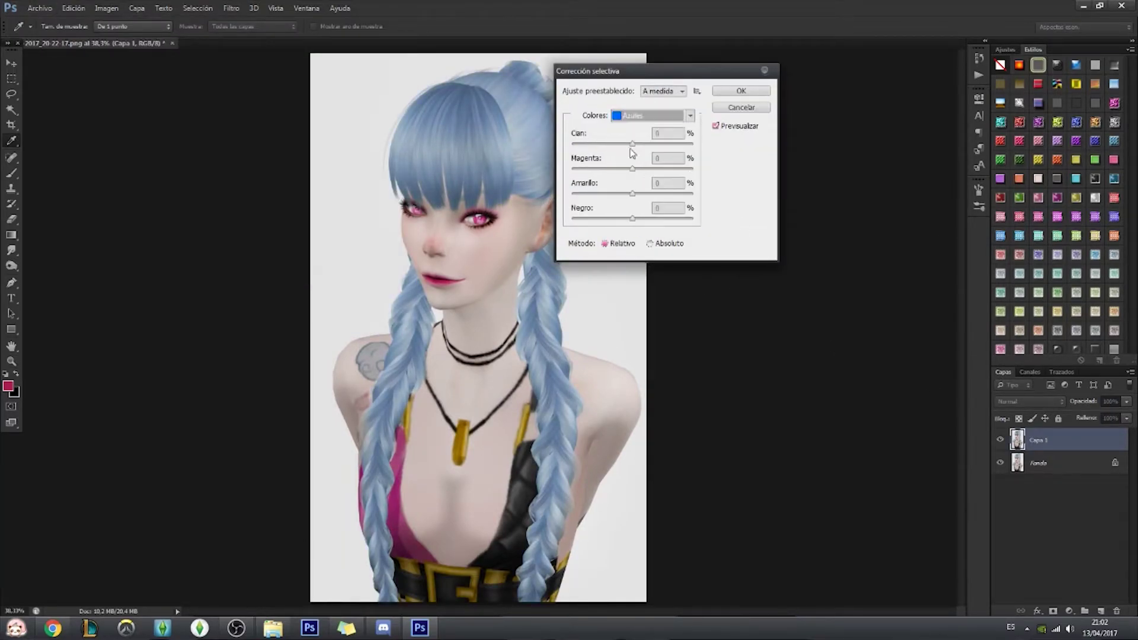
left_click(635, 160)
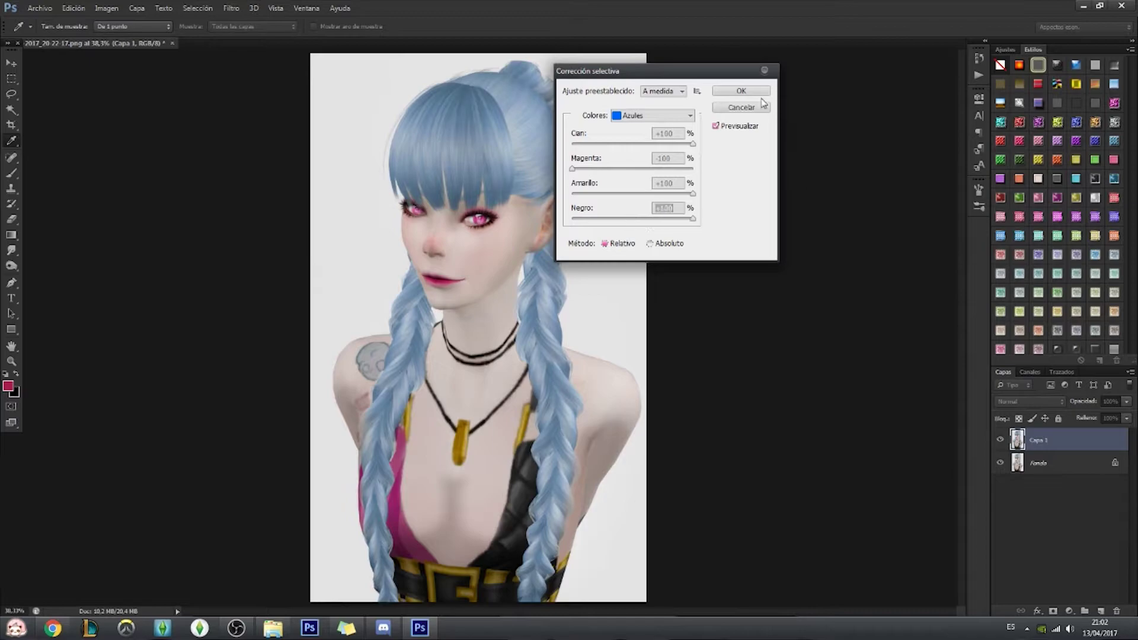
left_click(763, 106)
Reopen Selective Color and set Cyans to Cyan +100, Magenta -100, Yellow -100.
left_click(107, 8)
left_click(305, 212)
left_click(652, 115)
left_click(635, 149)
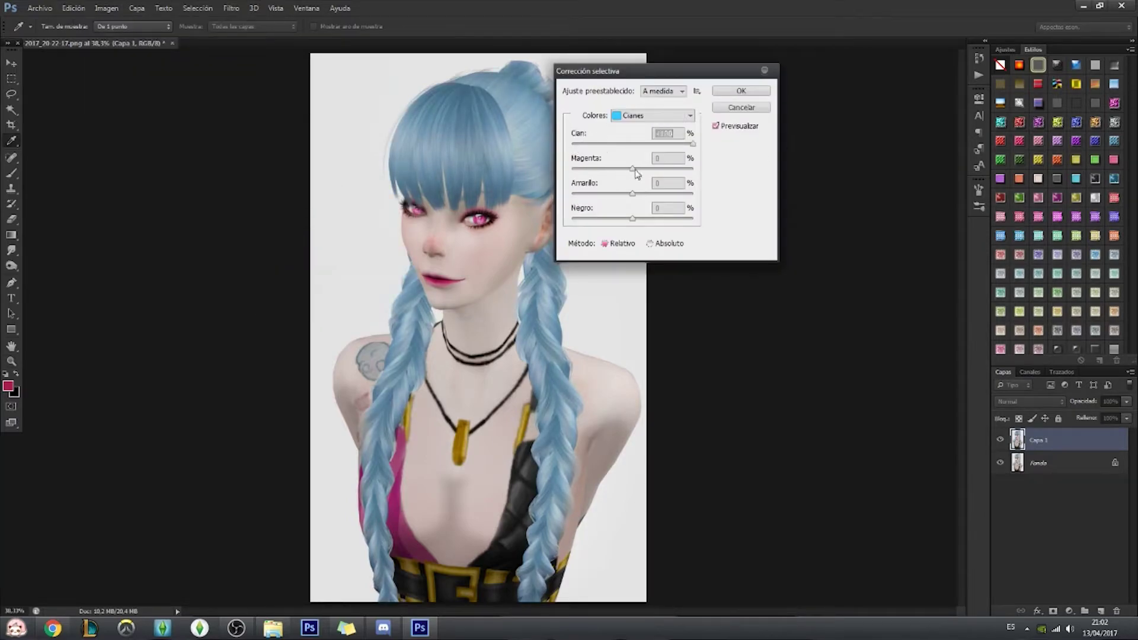
left_click_drag(635, 169, 572, 169)
left_click_drag(632, 193, 576, 195)
Set Blues to Cyan +100, Yellow -100 with extra black, and apply the adjustment.
left_click(652, 115)
left_click(652, 161)
left_click_drag(632, 144, 791, 142)
left_click_drag(616, 70, 732, 65)
left_click_drag(748, 162, 797, 155)
left_click_drag(749, 212, 808, 212)
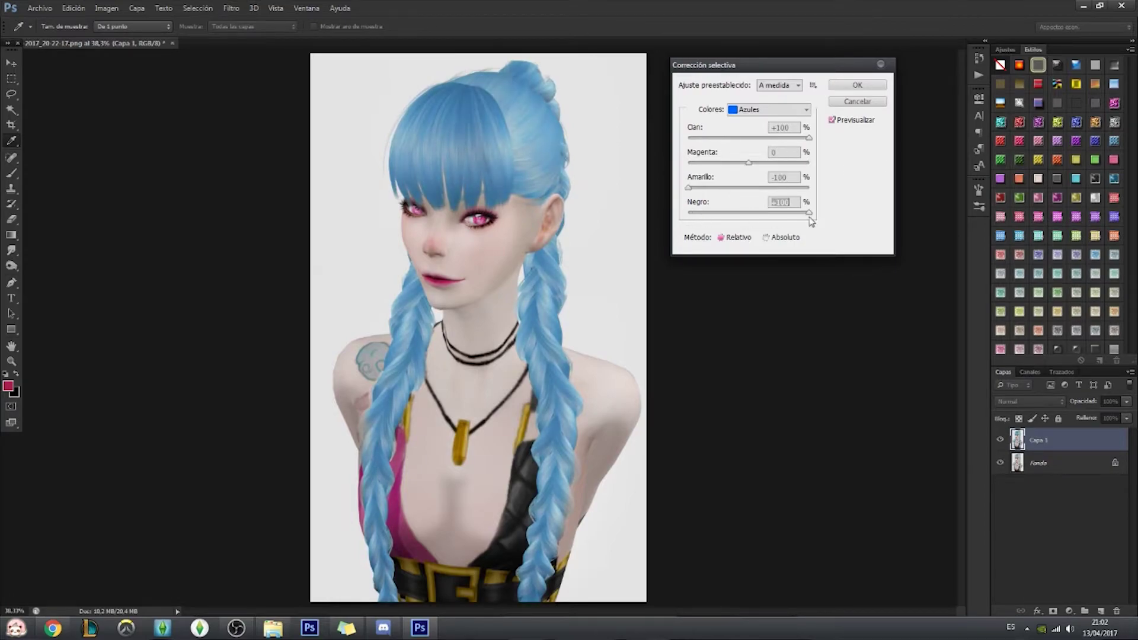
left_click(857, 85)
Zoom in on the chin and draw a polygonal selection around the neck.
key("z")
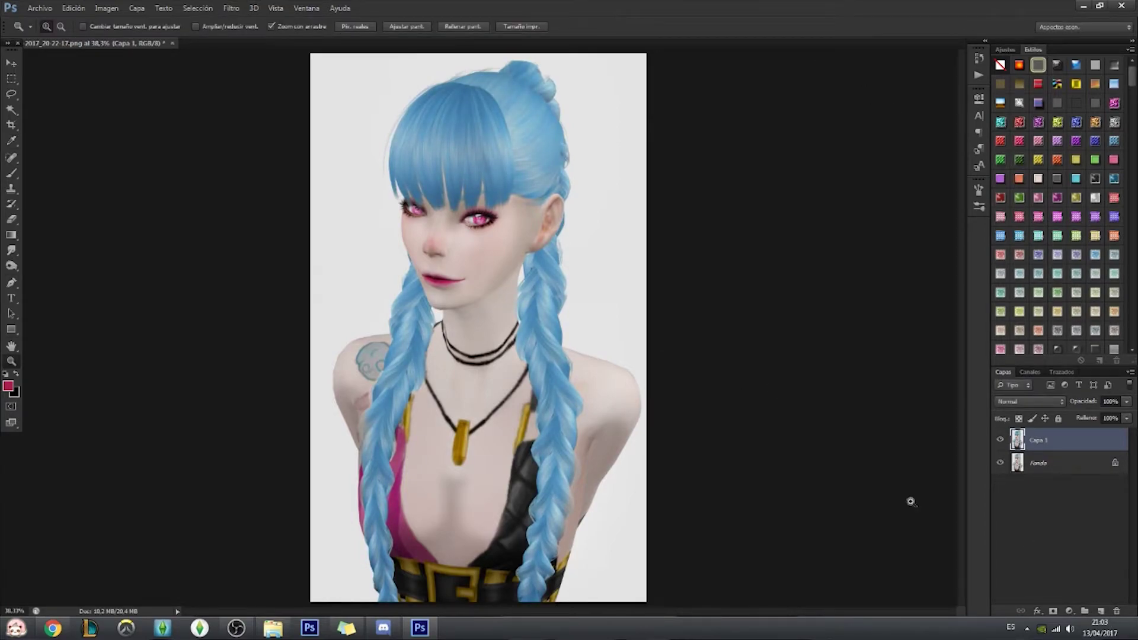
left_click(496, 267)
left_click(496, 267)
scroll(496, 267, "down", 5)
key("shift+l")
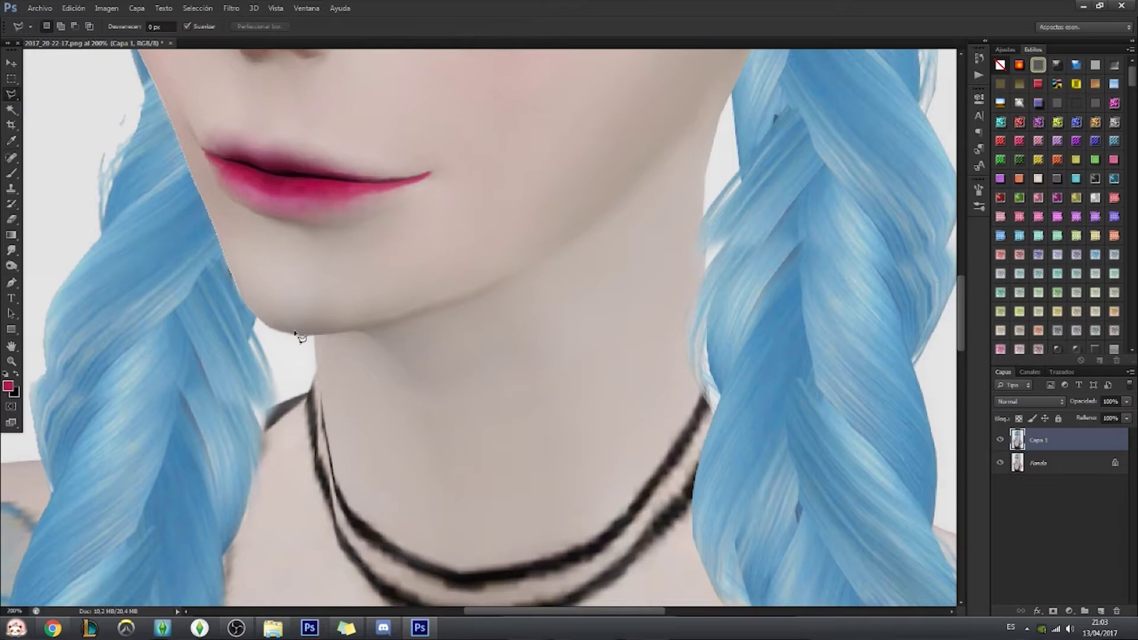
left_click(752, 58)
left_click(283, 415)
Pick a dark brown and paint a soft-brush shadow inside the neck selection on a new layer.
left_click(312, 334)
left_click(8, 386)
left_click(699, 368)
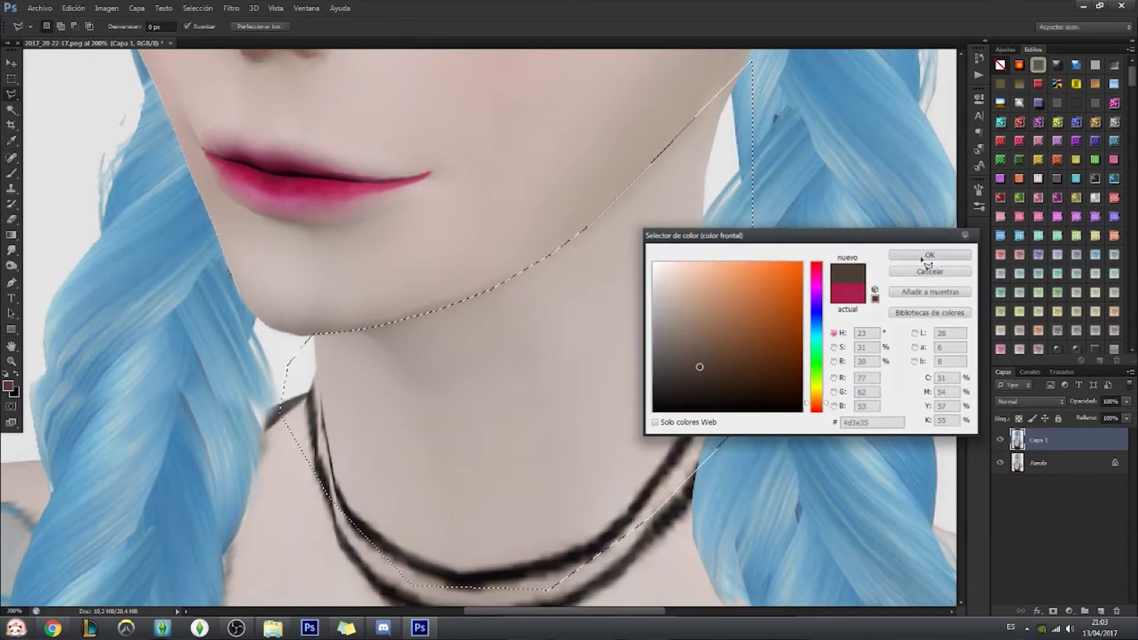
left_click(932, 256)
key("ctrl+shift+alt+n")
left_click(11, 173)
right_click(531, 251)
scroll(533, 296, "up", 1)
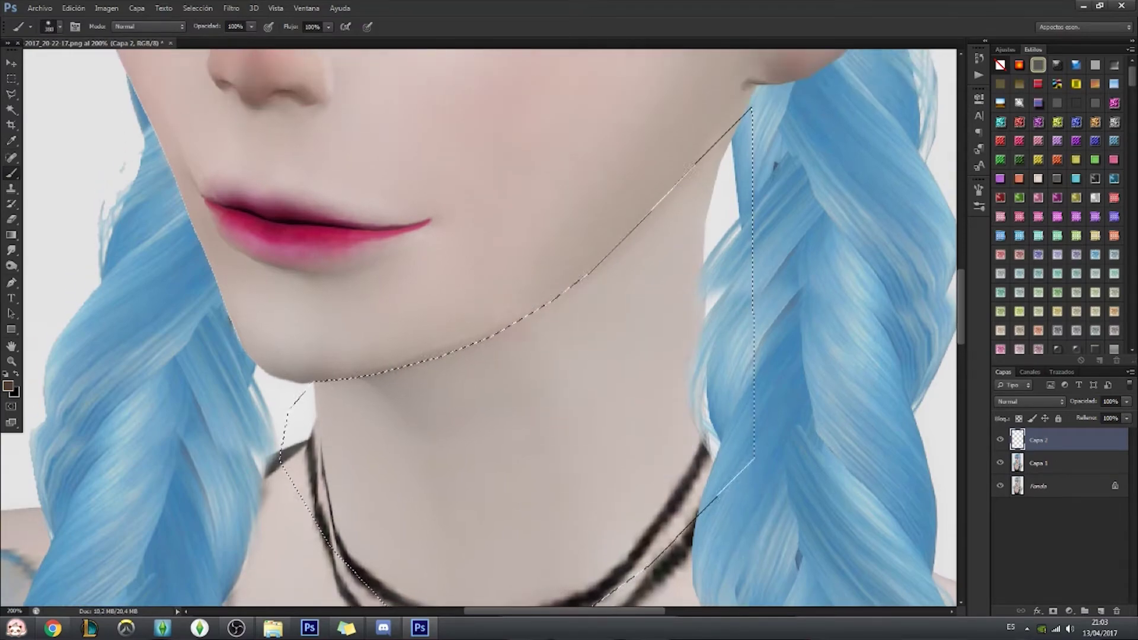
left_click_drag(681, 178, 415, 444)
Deselect and erase stray shadow below the chin and over the braid, then revert in History.
key("ctrl+d")
key("e")
scroll(301, 242, "down", 3)
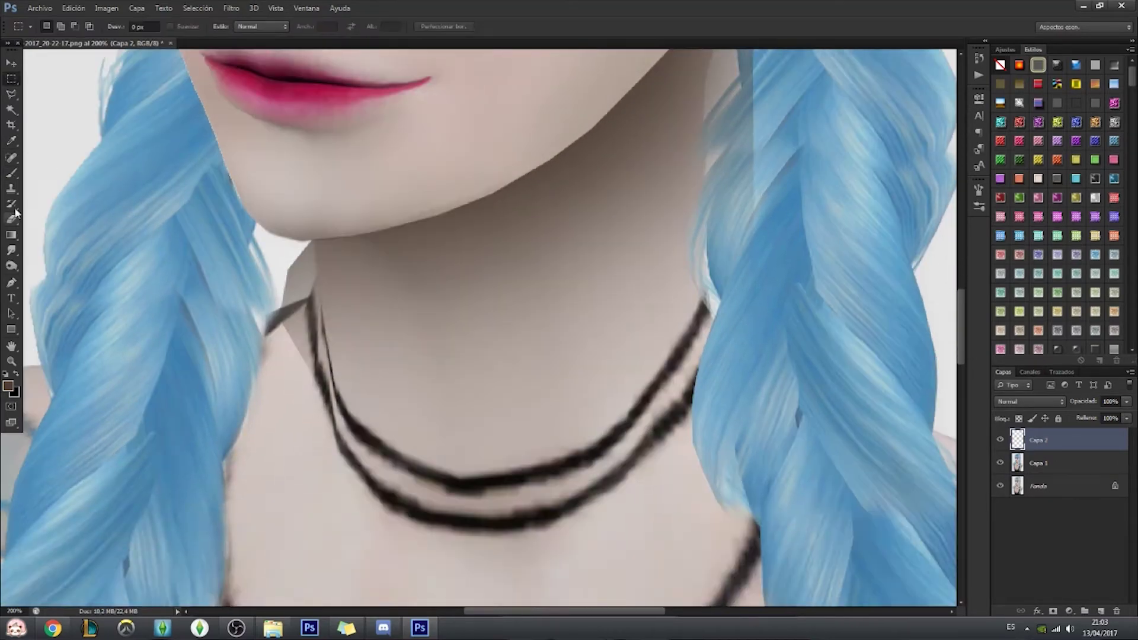
key("0")
left_click_drag(297, 243, 306, 374)
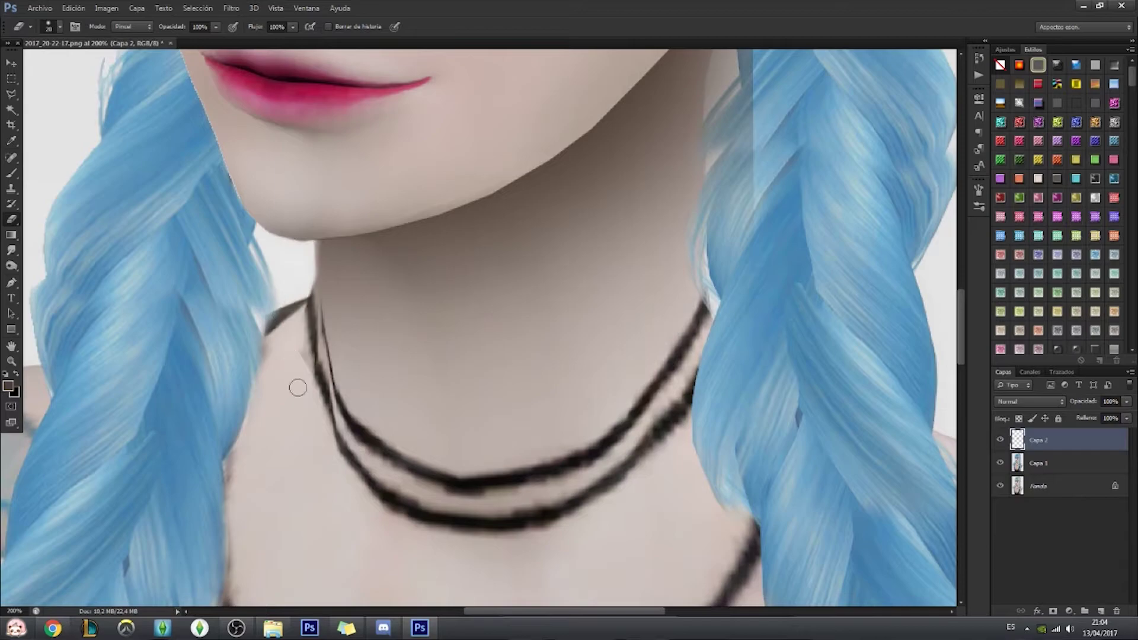
mouse_move(741, 154)
left_mouse_down()
mouse_move(725, 267)
mouse_move(732, 136)
left_mouse_up()
left_click_drag(729, 189, 735, 53)
scroll(747, 148, "up", 3)
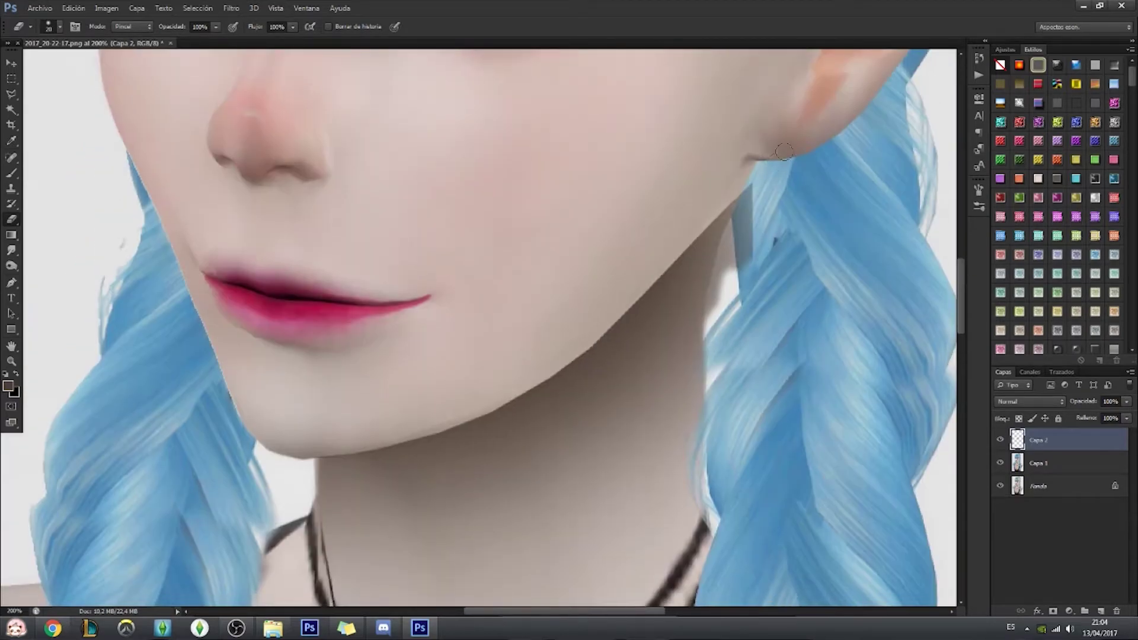
left_click_drag(753, 189, 727, 243)
left_click(979, 59)
left_click(810, 282)
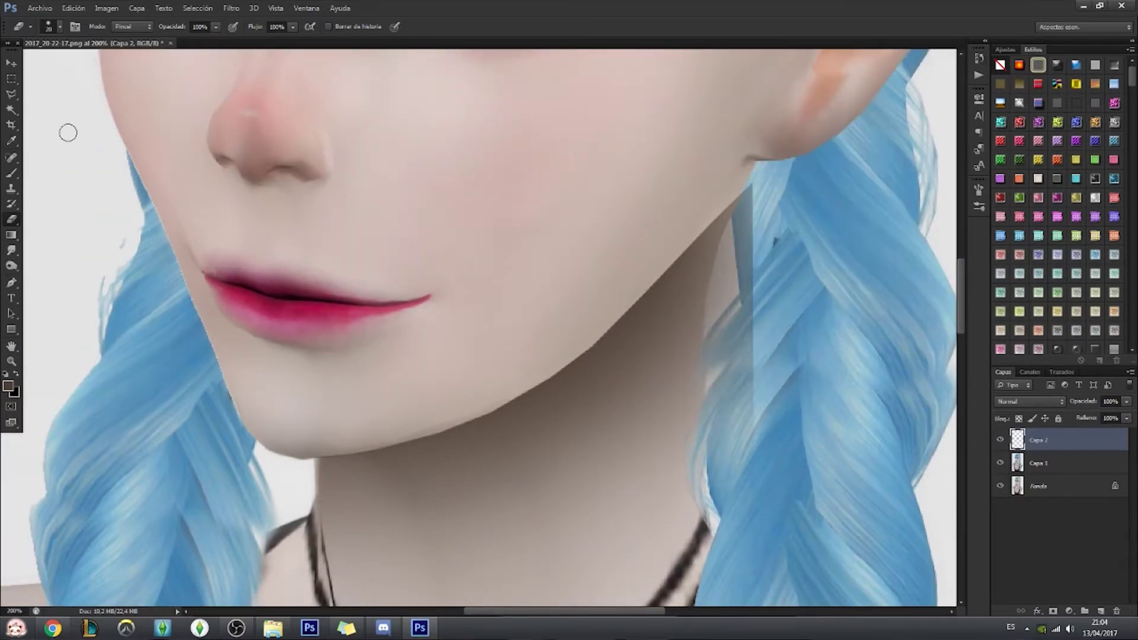
Select along the right braid edge and erase the shadow beside the hair, then fit the image.
key("l")
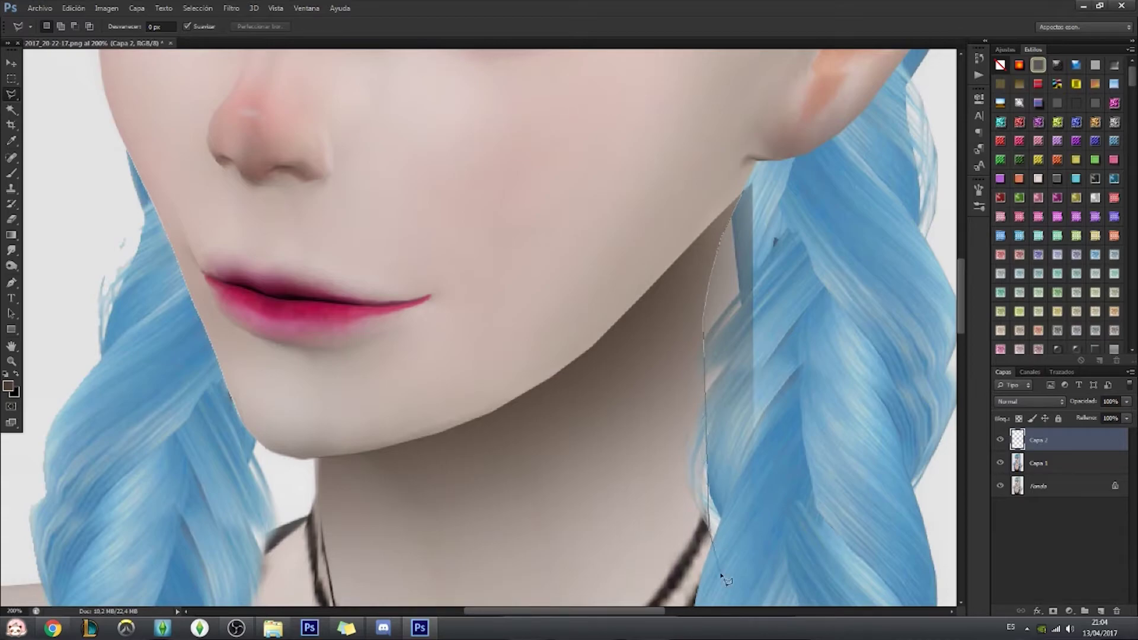
left_click(854, 517)
left_click(744, 193)
scroll(305, 189, "down", 2)
key("m")
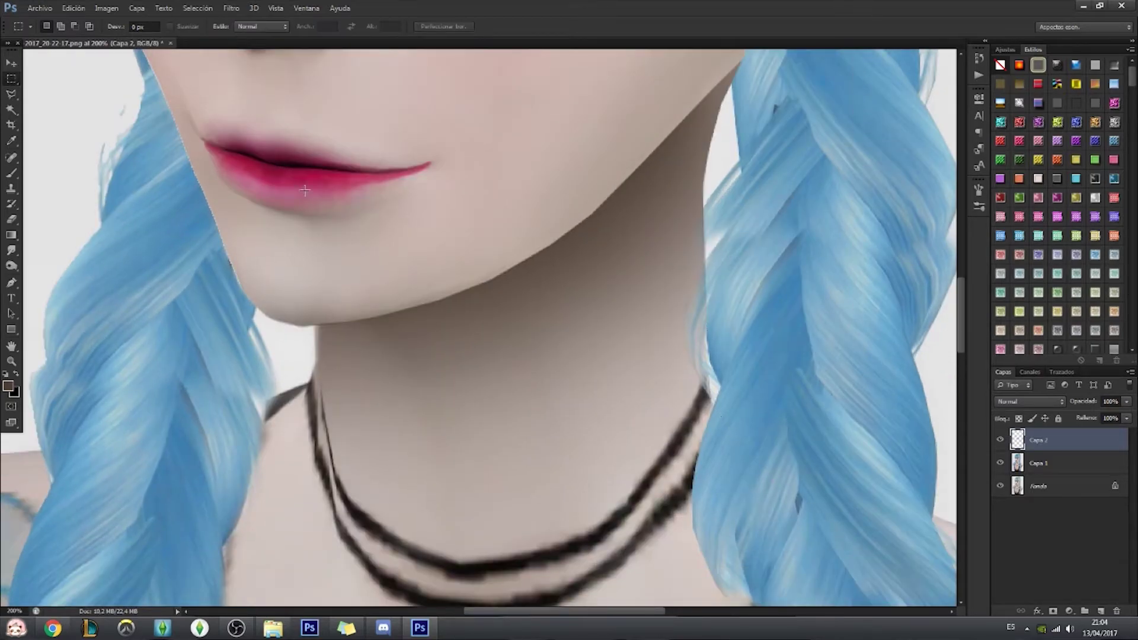
key("e")
left_click_drag(718, 302, 711, 290)
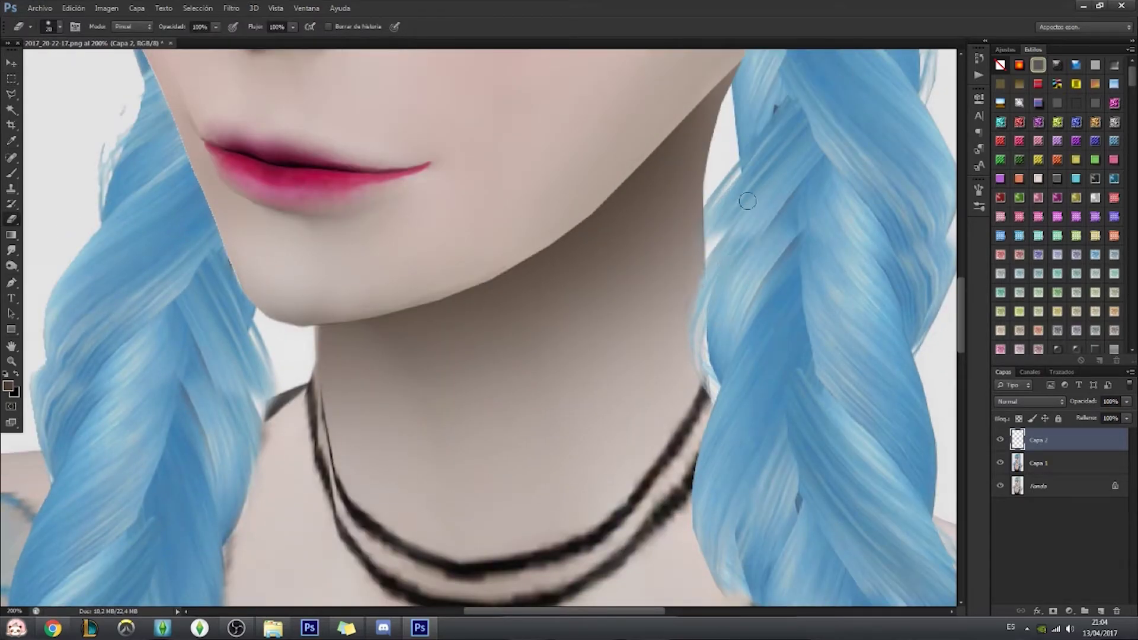
key("z")
left_click(407, 28)
right_click(1108, 435)
Flatten the image, zoom in on the right eye, and lasso an area beside the nose bridge.
left_click(928, 508)
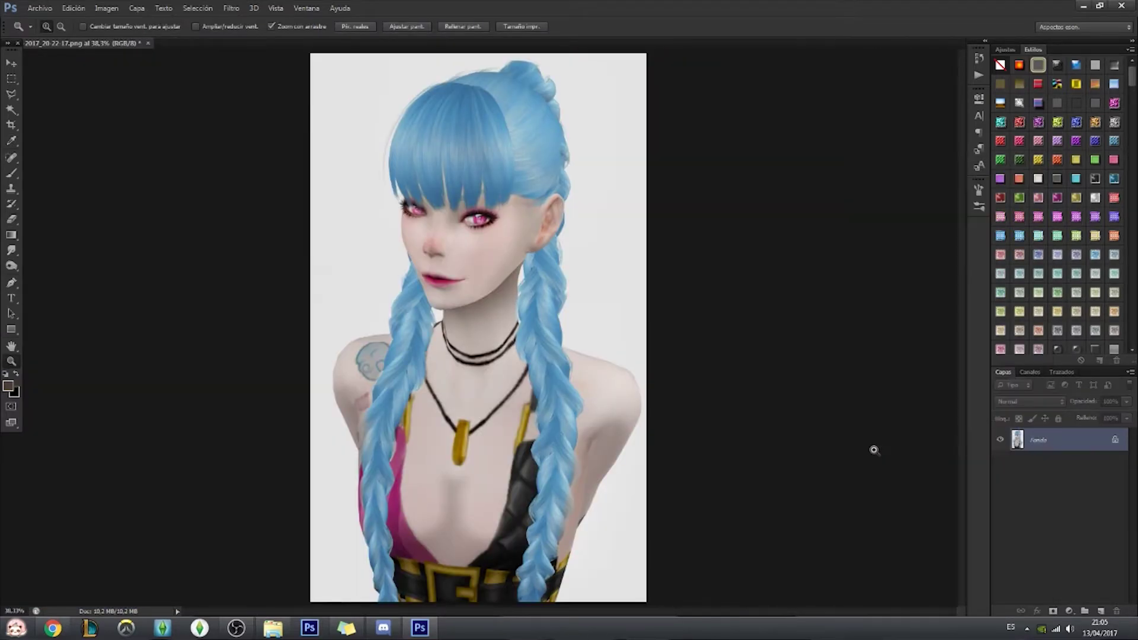
left_click(481, 208)
left_click(17, 95)
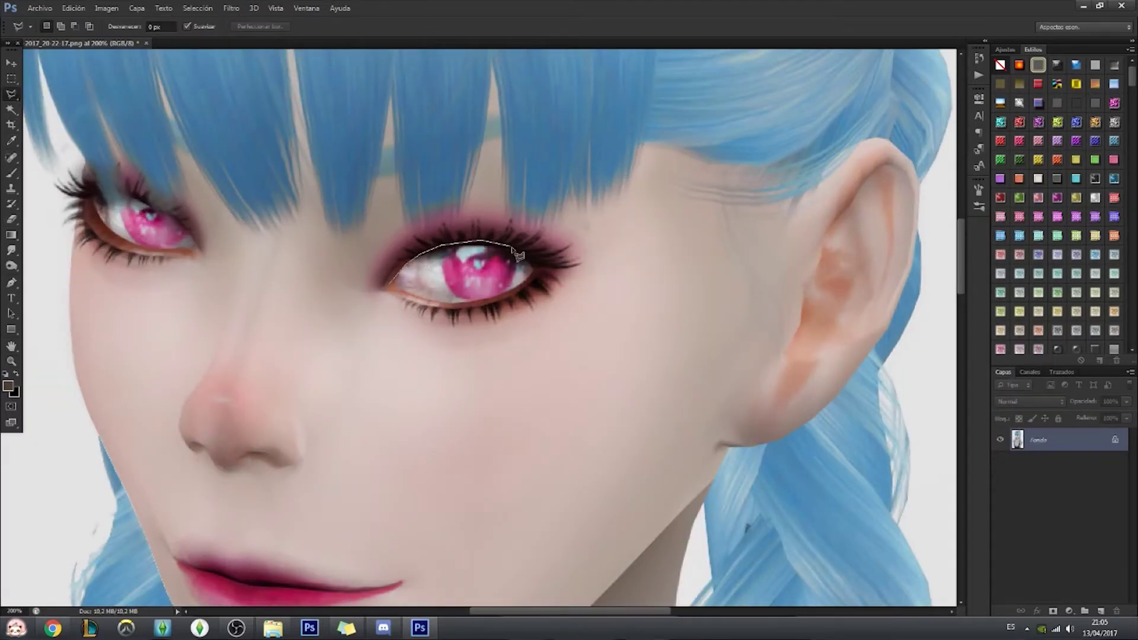
left_click(666, 335)
left_click(352, 522)
double_click(290, 348)
Paint soft shadow beside the nose on a new layer inside the selection, then deselect.
key("ctrl+shift+alt+n")
key("b")
right_click(593, 386)
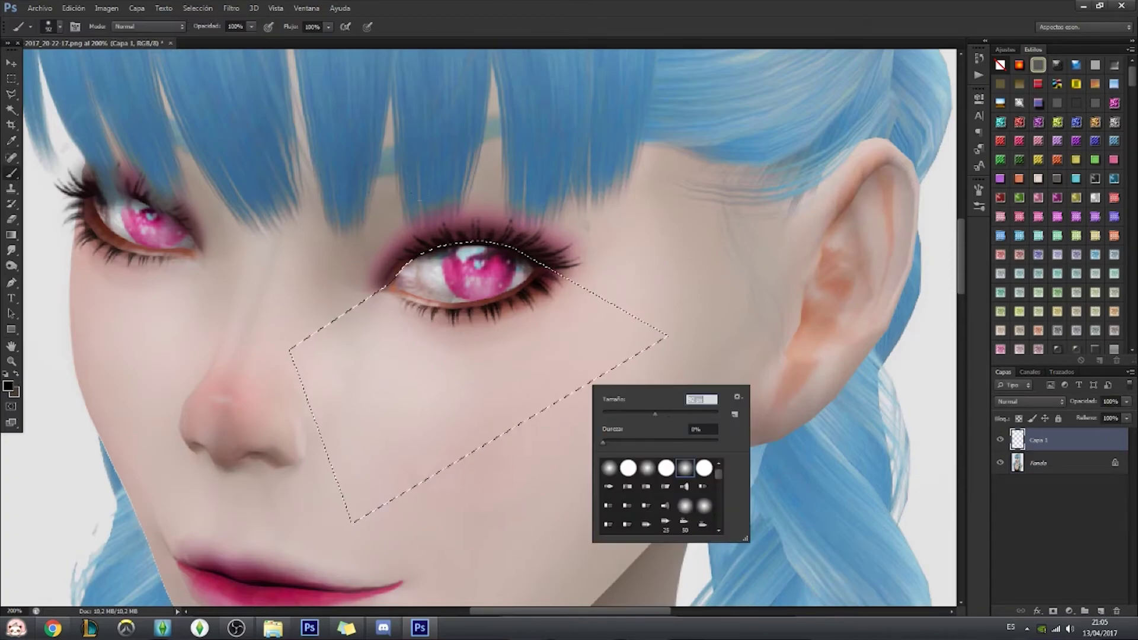
key("Escape")
left_click_drag(379, 296, 427, 320)
key("ctrl+d")
Erase and smudge the hard shadow edge near the eye's inner corner.
key("e")
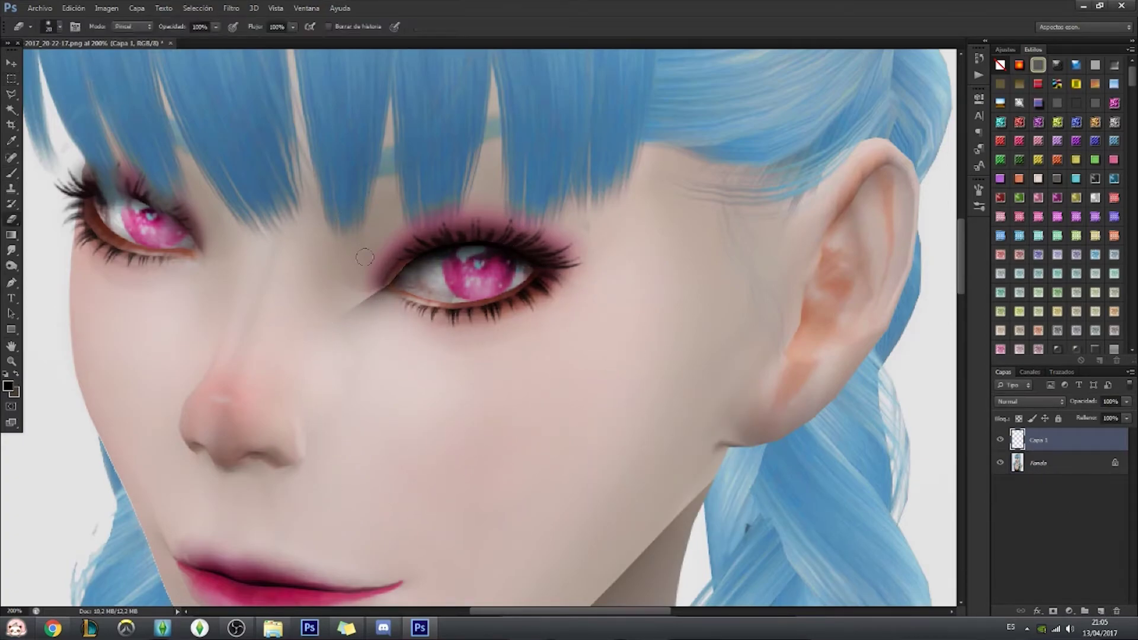
left_click_drag(382, 285, 341, 307)
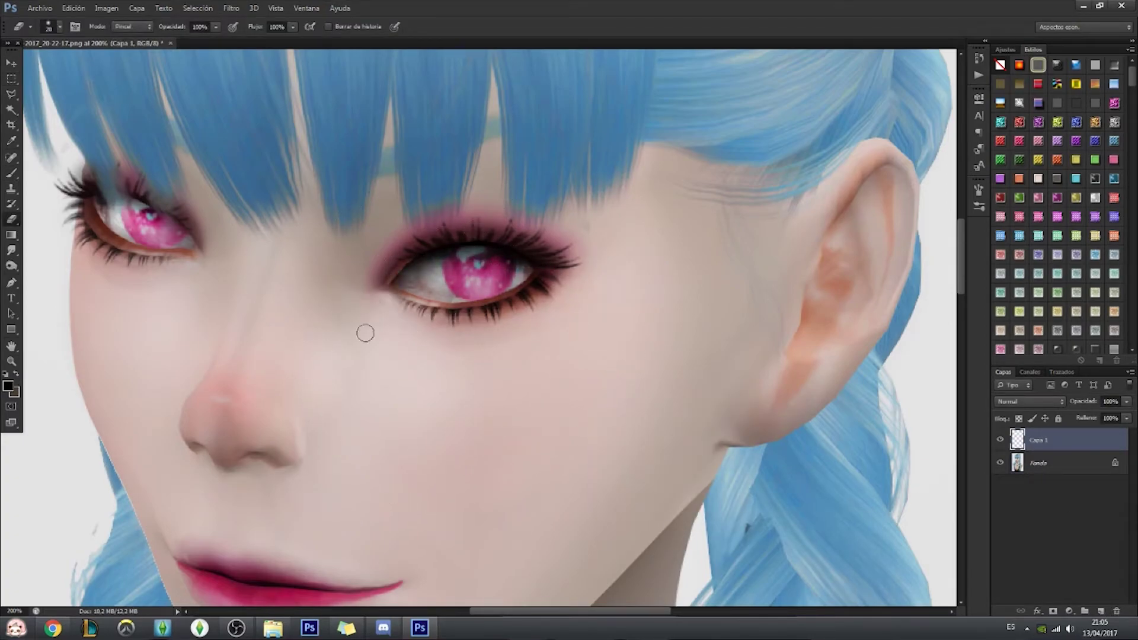
key("r")
key("e")
key("r")
Duplicate the shading layer and move and rotate the copy beside the left eye.
key("ctrl+j")
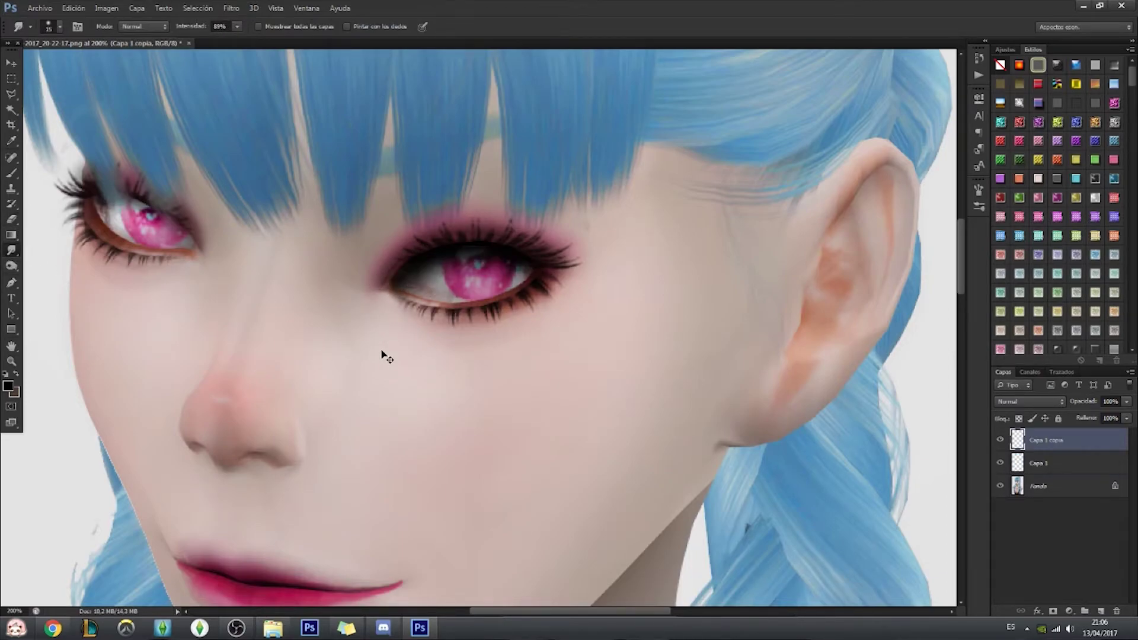
key("ctrl+t")
left_click_drag(381, 356, 55, 302)
mouse_move(338, 255)
left_mouse_down()
mouse_move(177, 249)
mouse_move(438, 251)
left_mouse_up()
key("Return")
Soften the copy with the eraser at 52%, fit the view, and flatten into Fondo.
key("e")
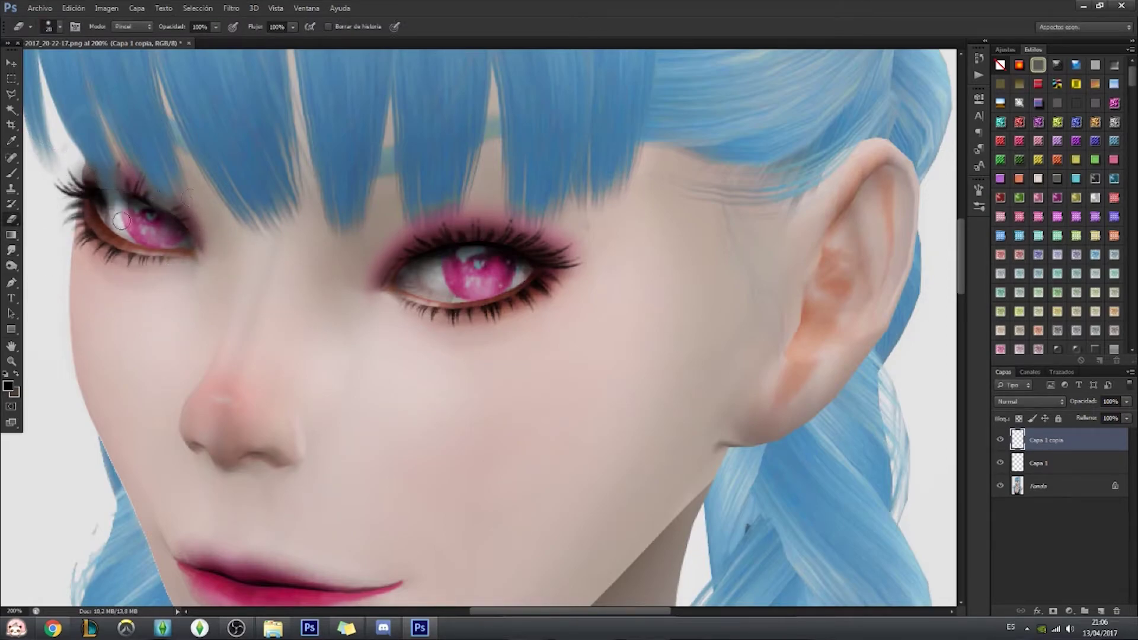
key("5")
key("2")
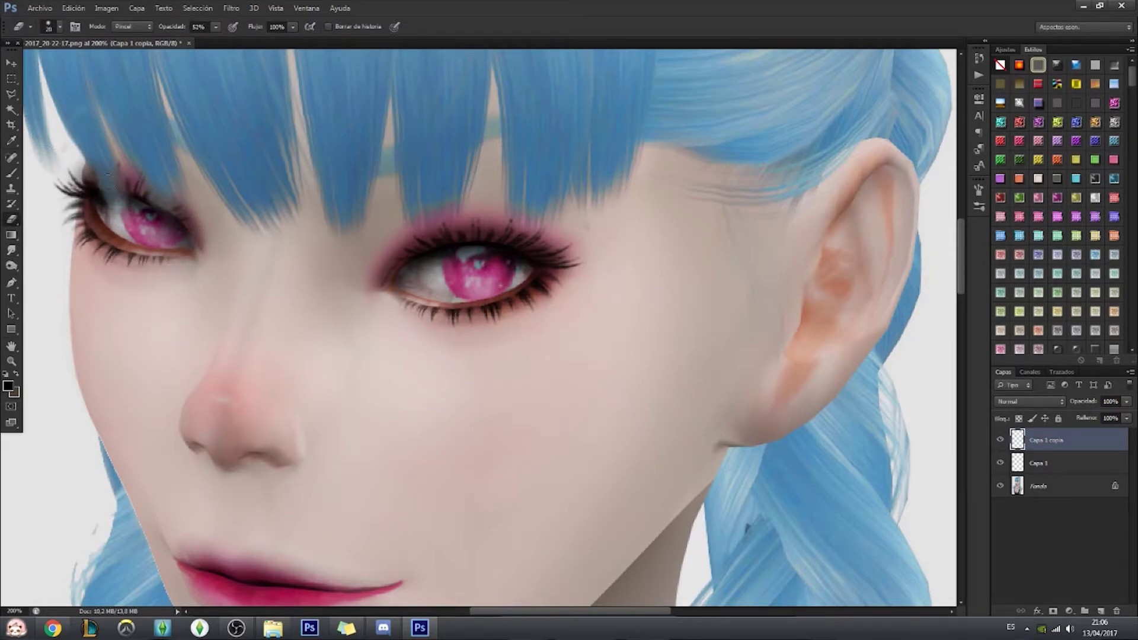
key("z")
left_click(418, 27)
right_click(1070, 440)
Flatten, try a 9% Dodge stroke on the chest, then revert it in History.
left_click(912, 455)
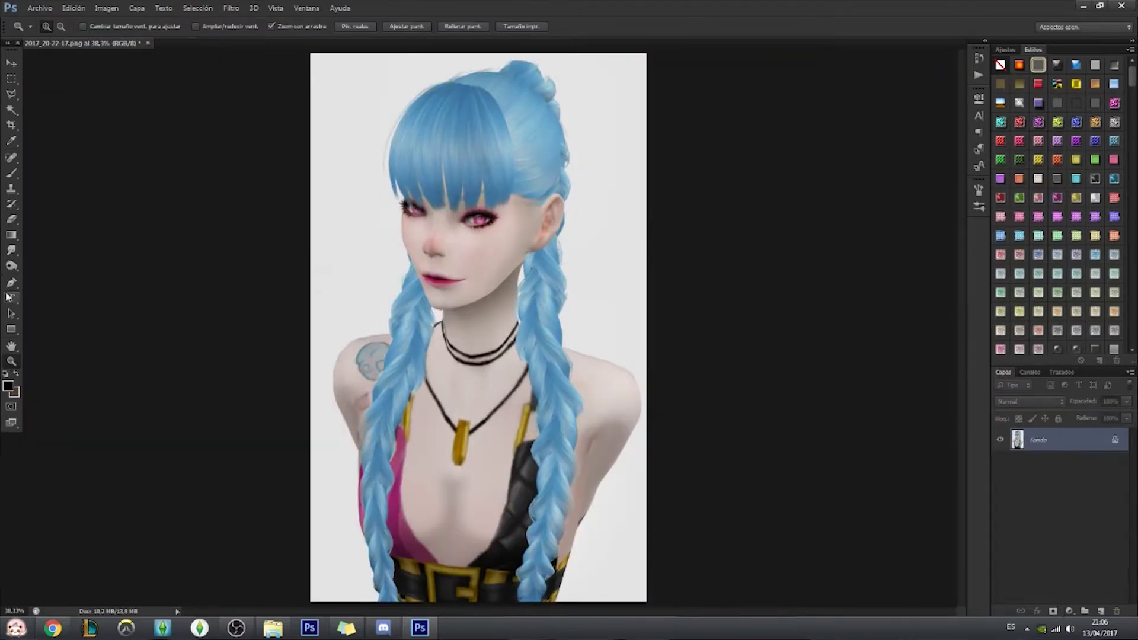
key("o")
key("0")
key("9")
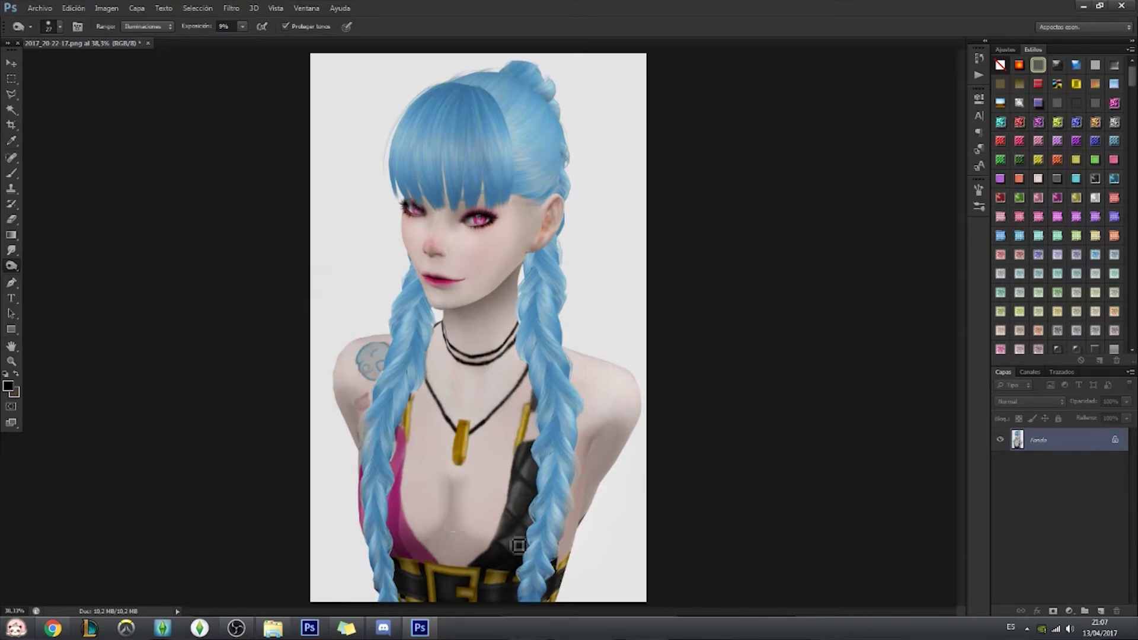
left_click(979, 58)
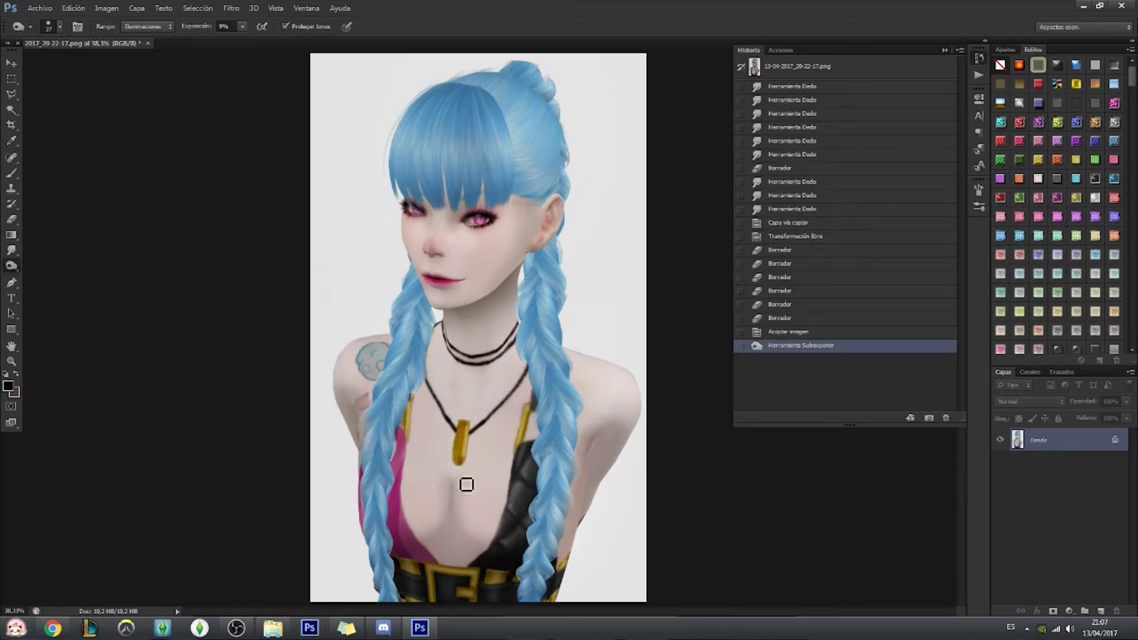
left_click_drag(457, 505, 527, 548)
left_click(791, 320)
left_click(945, 51)
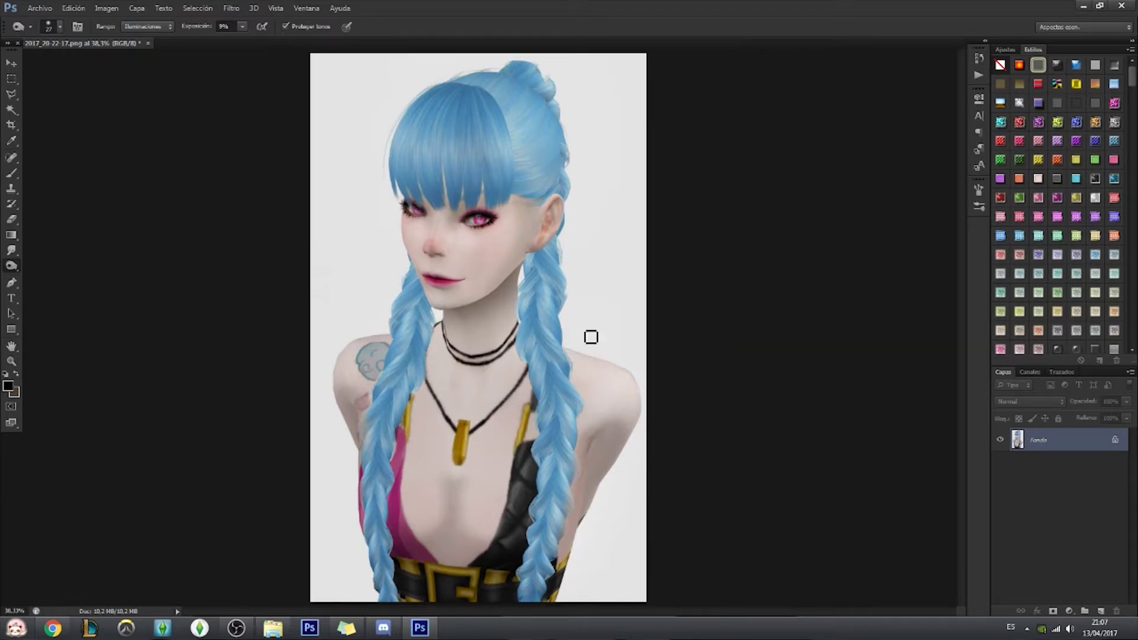
Zoom in on the face and set up the Pen tool and highlight brush size.
key("z")
left_click(436, 220)
key("p")
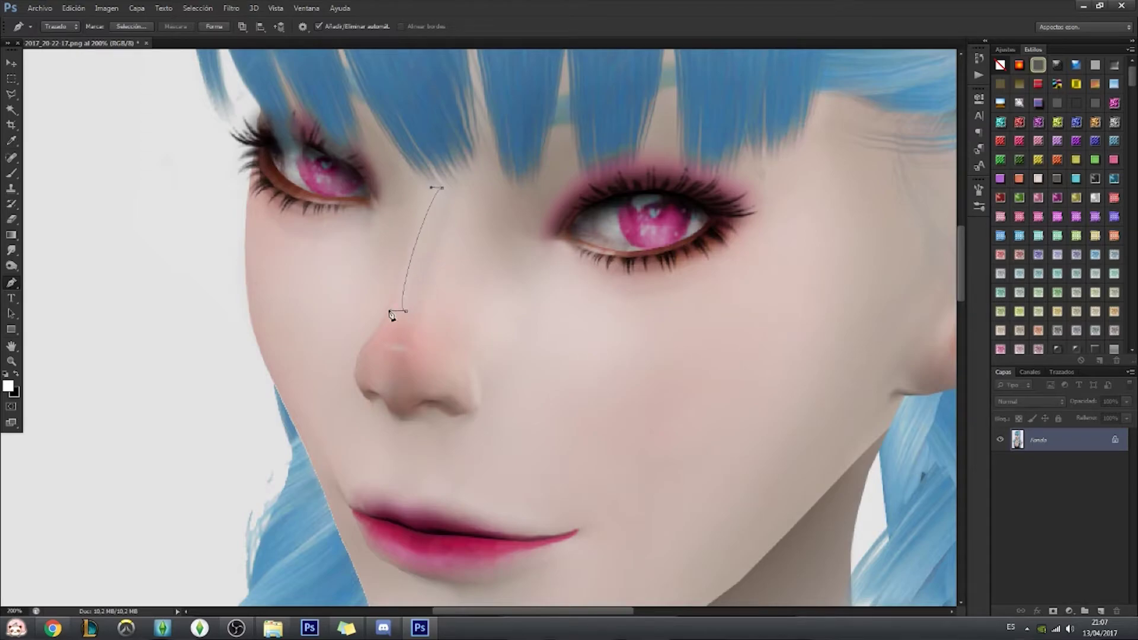
key("b")
right_click(220, 200)
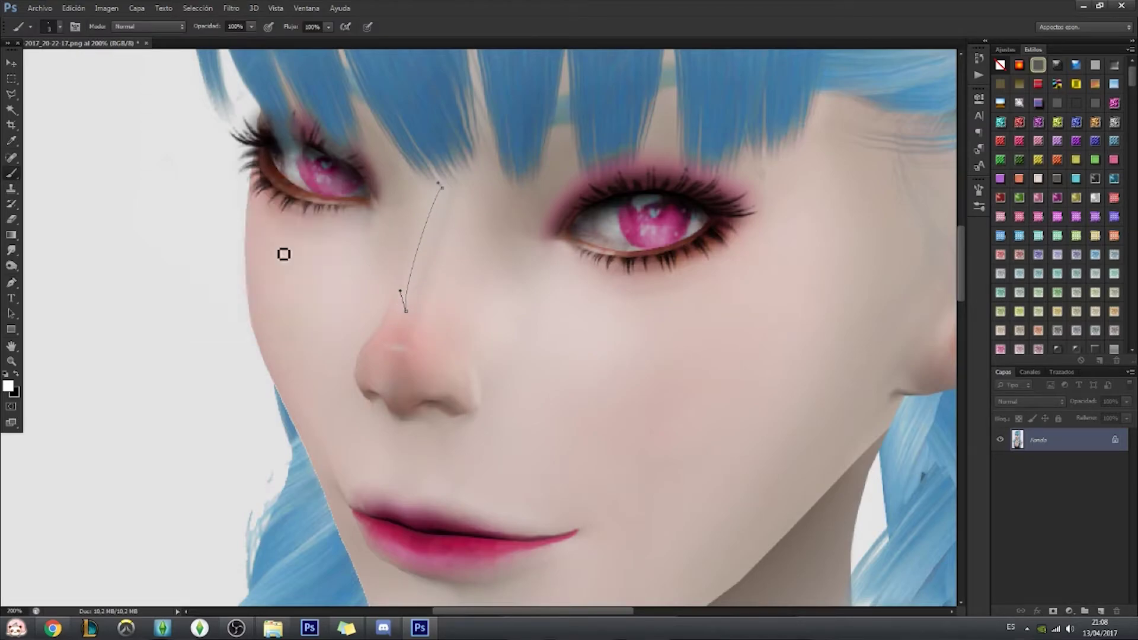
right_click(858, 353)
right_click(858, 353)
key("Escape")
On a new layer, stroke a path along the nose bridge with white.
key("p")
left_click(1101, 610)
right_click(322, 262)
left_click(390, 348)
key("Return")
Zoom in on the nose and stroke a white highlight path on the nose tip.
key("z")
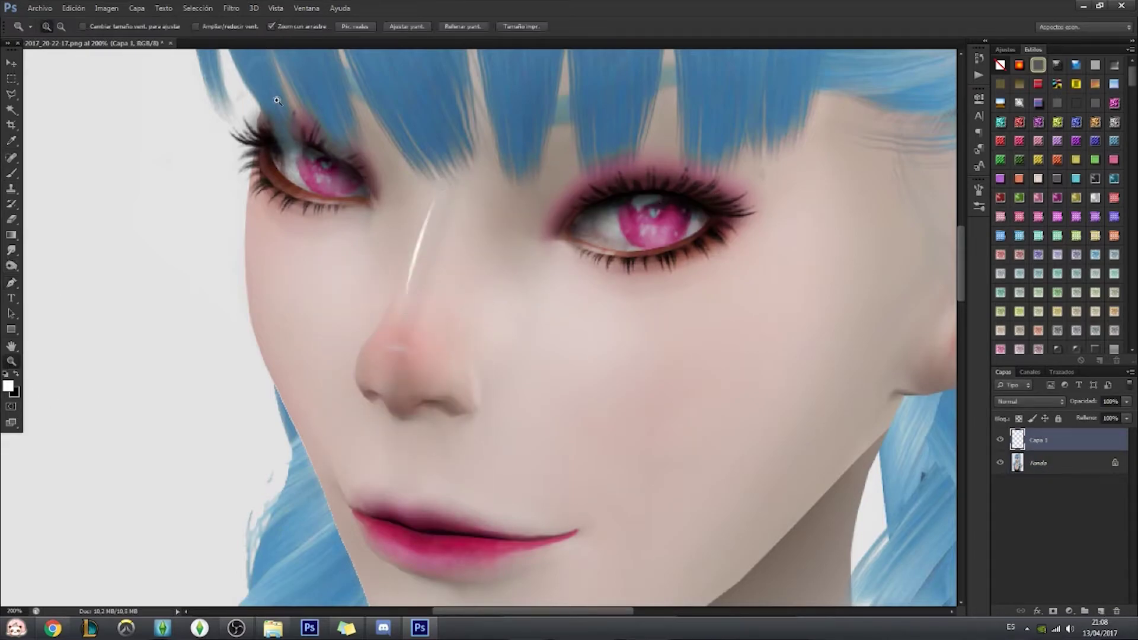
key("ctrl+0")
key("ctrl+plus")
key("ctrl+plus")
left_click(12, 286)
left_click(401, 204)
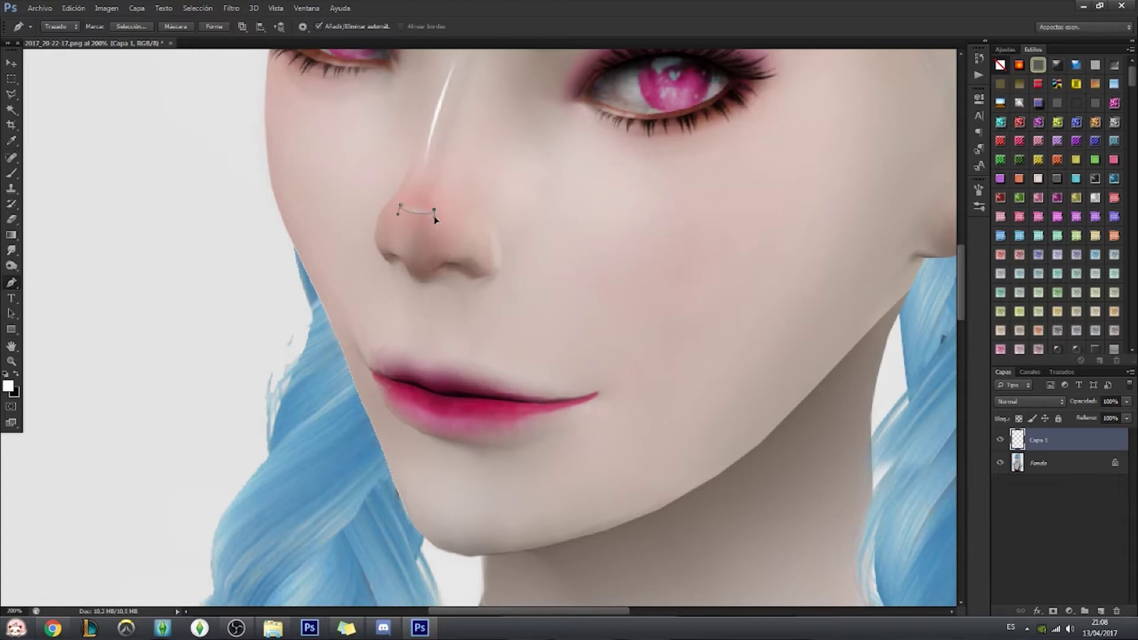
right_click(413, 243)
left_click(444, 326)
key("Return")
Stroke a white highlight path under the lower lip.
scroll(394, 253, "down", 3)
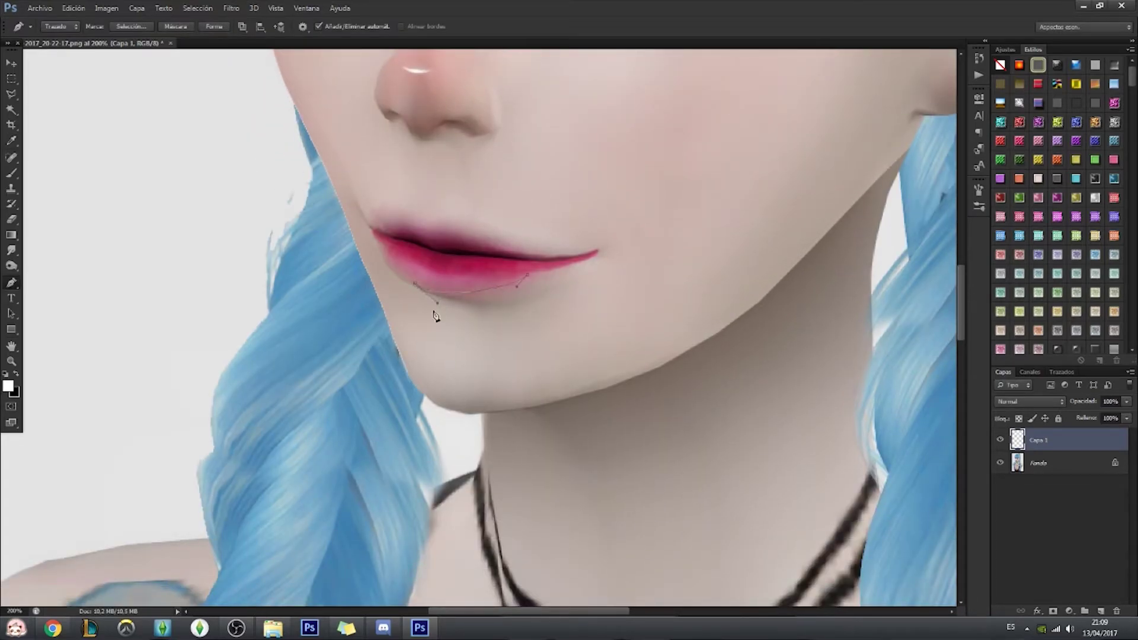
right_click(460, 285)
left_click(474, 368)
key("Return")
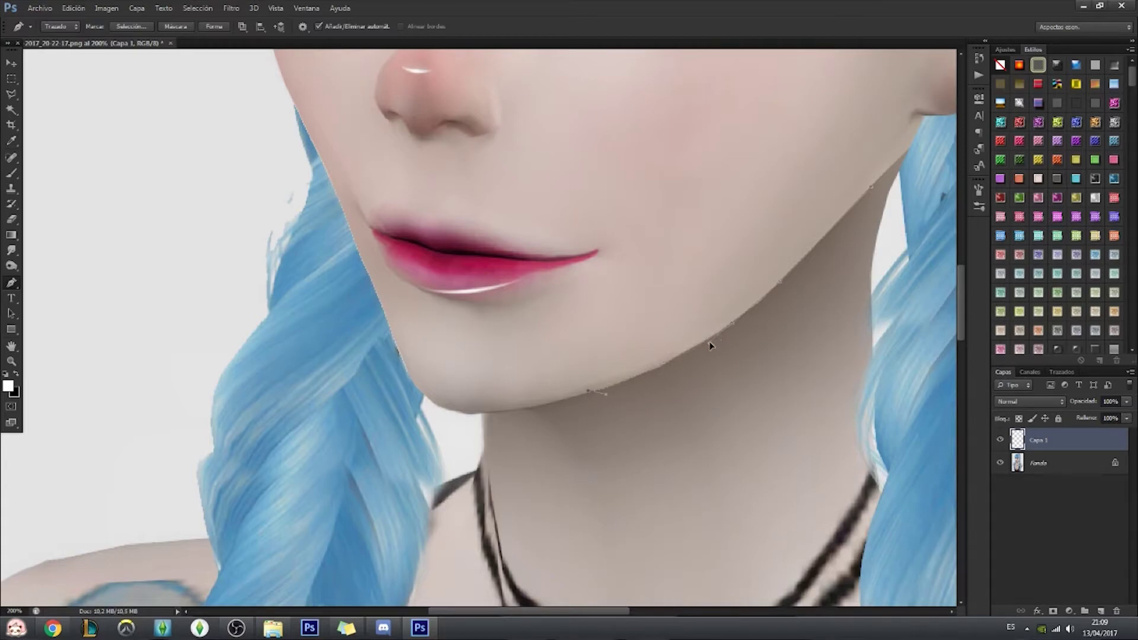
Finish the jawline path and stroke the eye path into a fine line.
left_click(750, 277)
key("ctrl+0")
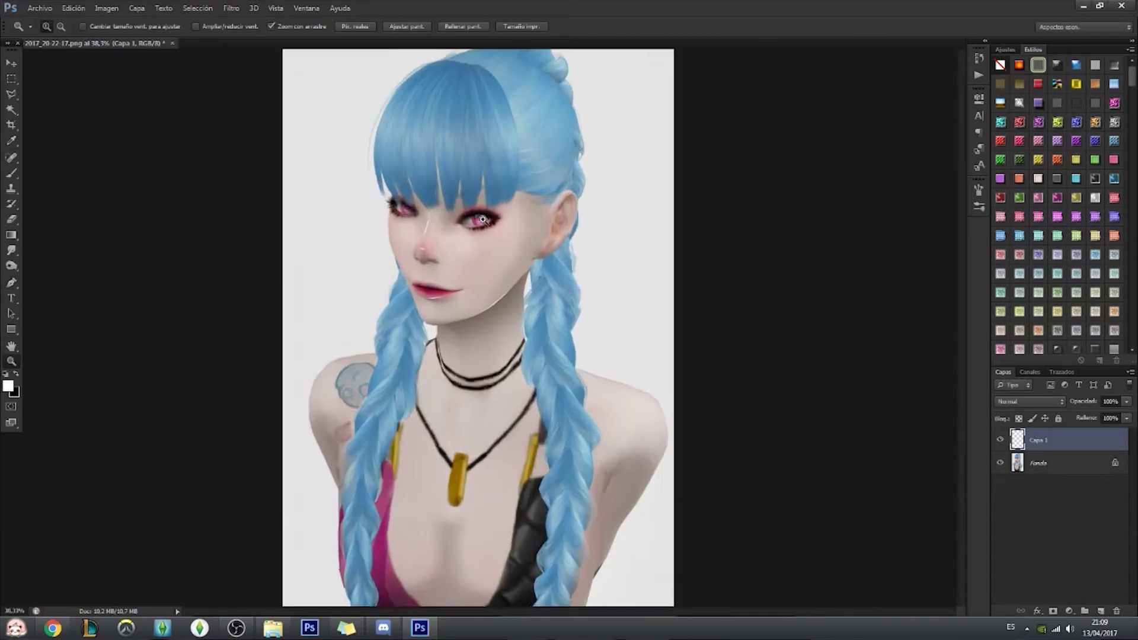
scroll(452, 274, "up", 5)
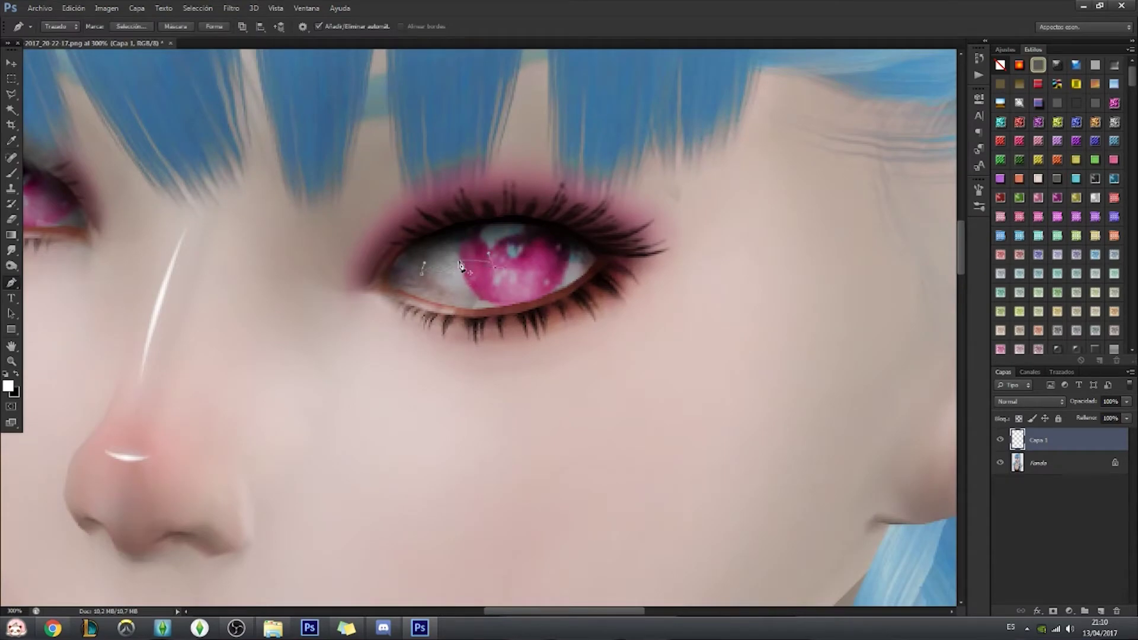
right_click(459, 265)
left_click(548, 357)
Zoom in on the gold pendant and switch to the Pen tool to trace it.
scroll(395, 163, "left", 5)
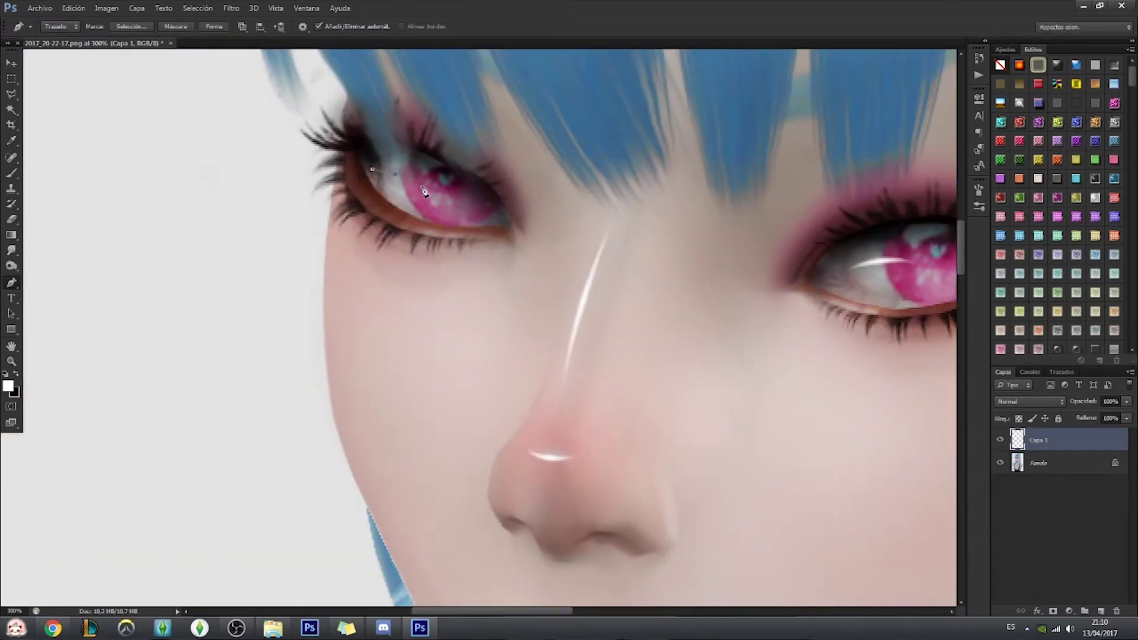
key("z")
left_click(406, 24)
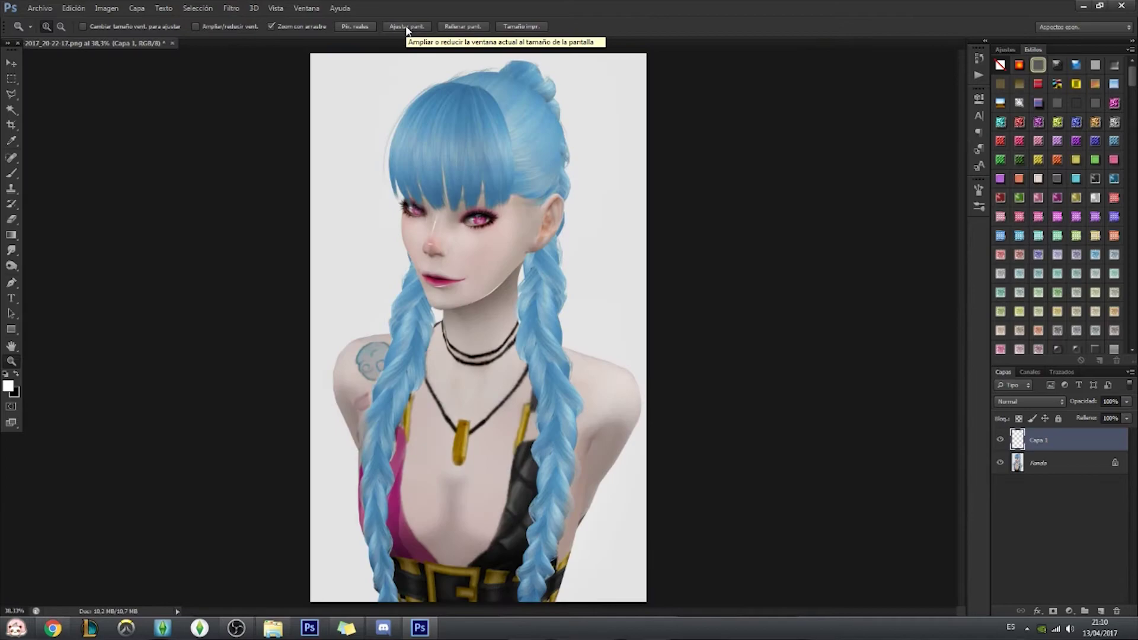
left_click(452, 532)
left_click(452, 533)
left_click(475, 386)
left_click(476, 386)
key("l")
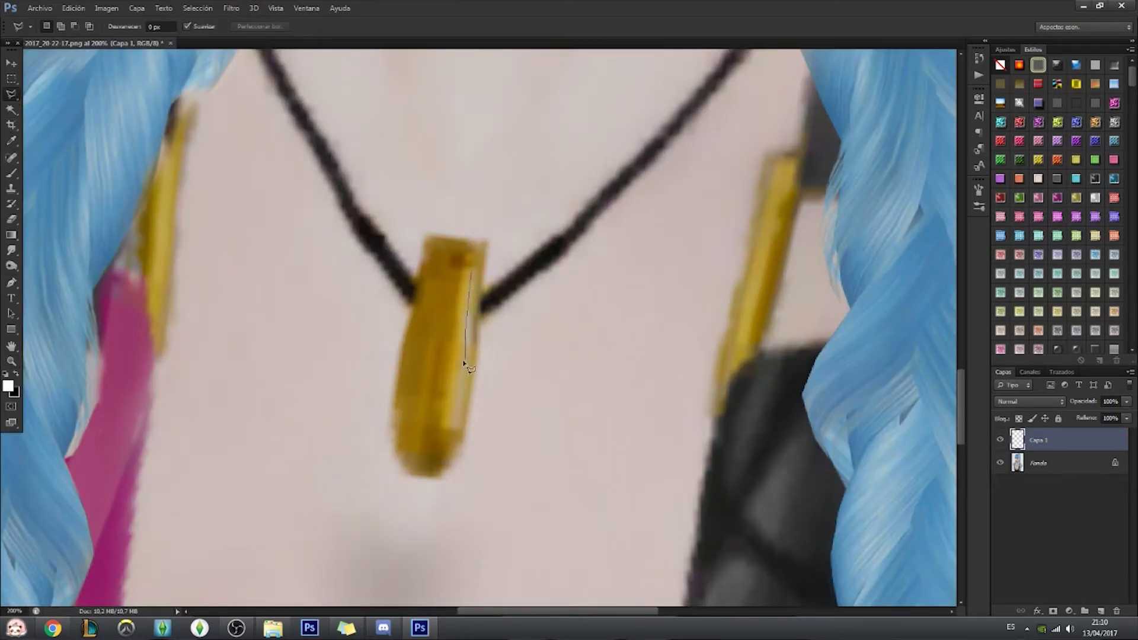
left_click(11, 280)
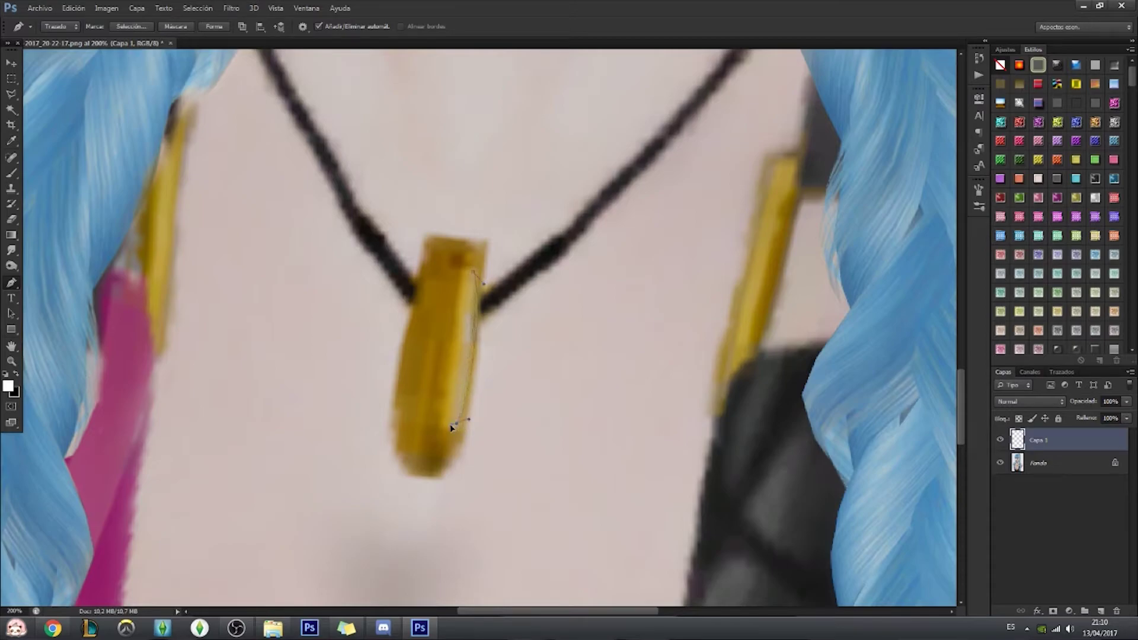
key("z")
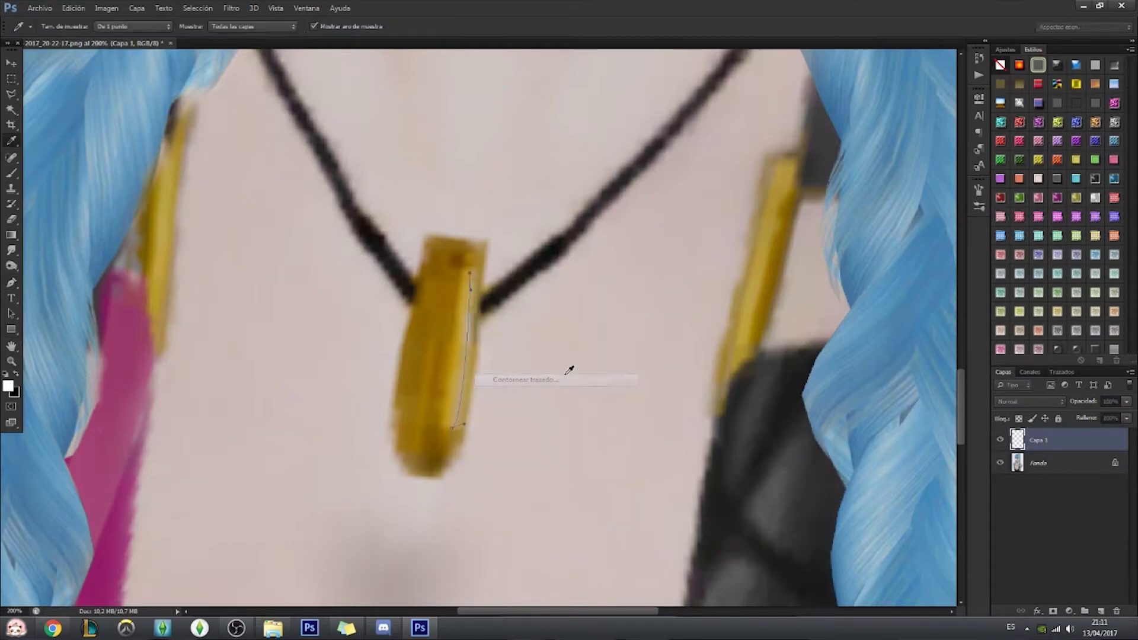
left_click(412, 27)
Step back to an earlier History state and delete the leftover work path.
left_click(978, 58)
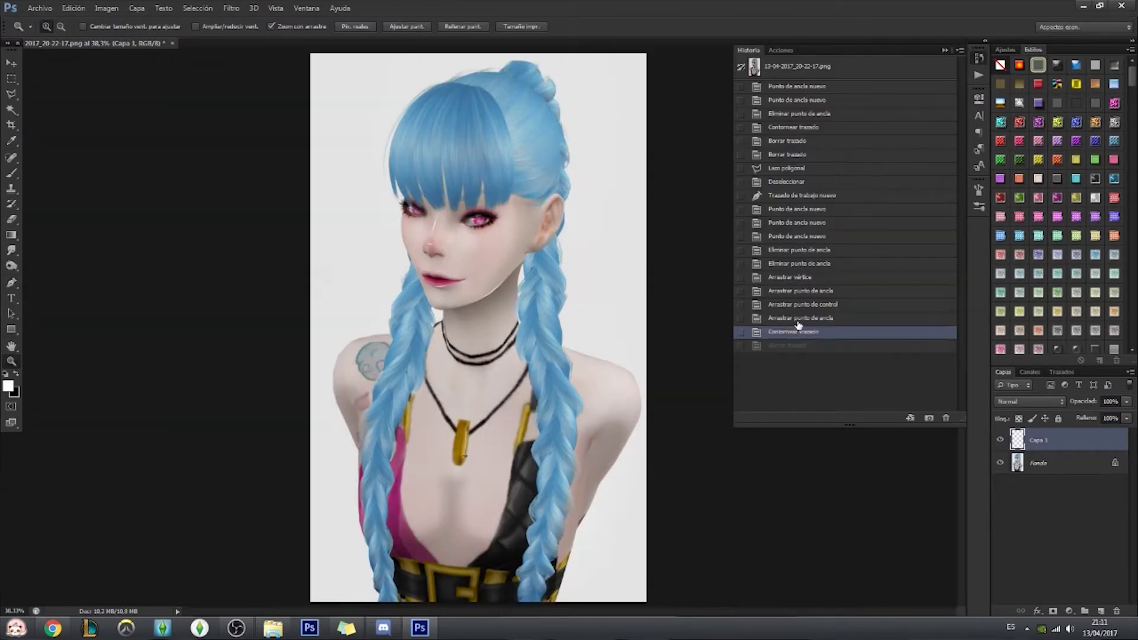
left_click(800, 318)
key("b")
right_click(607, 256)
key("p")
right_click(373, 208)
key("Escape")
key("Delete")
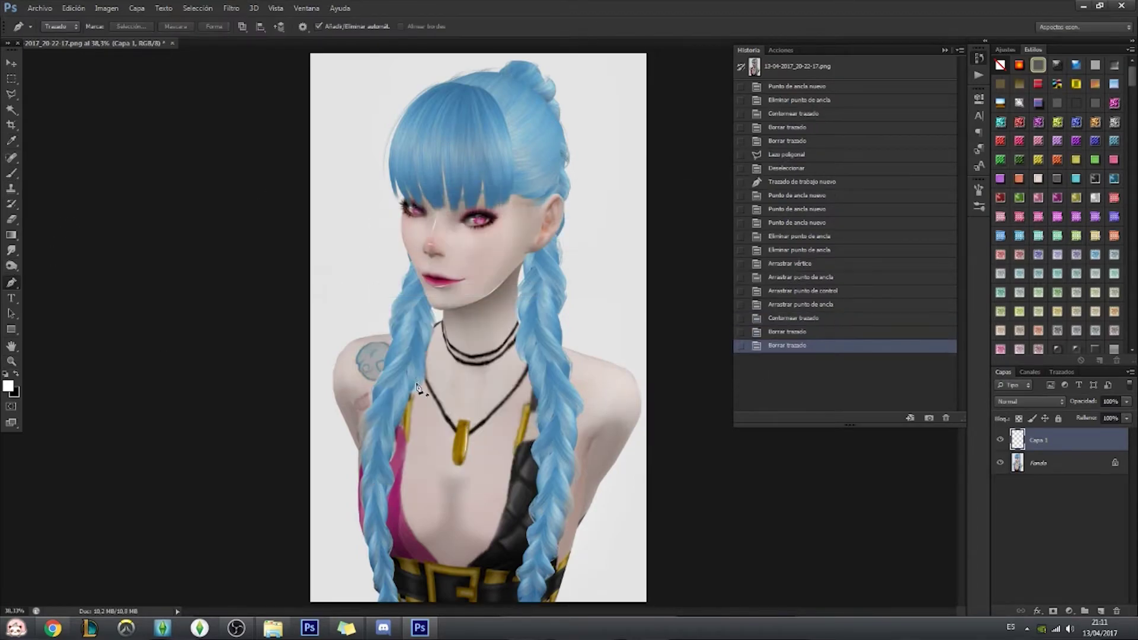
Create a new layer and sample a brown foreground colour from the image.
key("ctrl+1")
scroll(820, 449, "up", 1)
key("ctrl+shift+alt+n")
key("i")
left_click(8, 386)
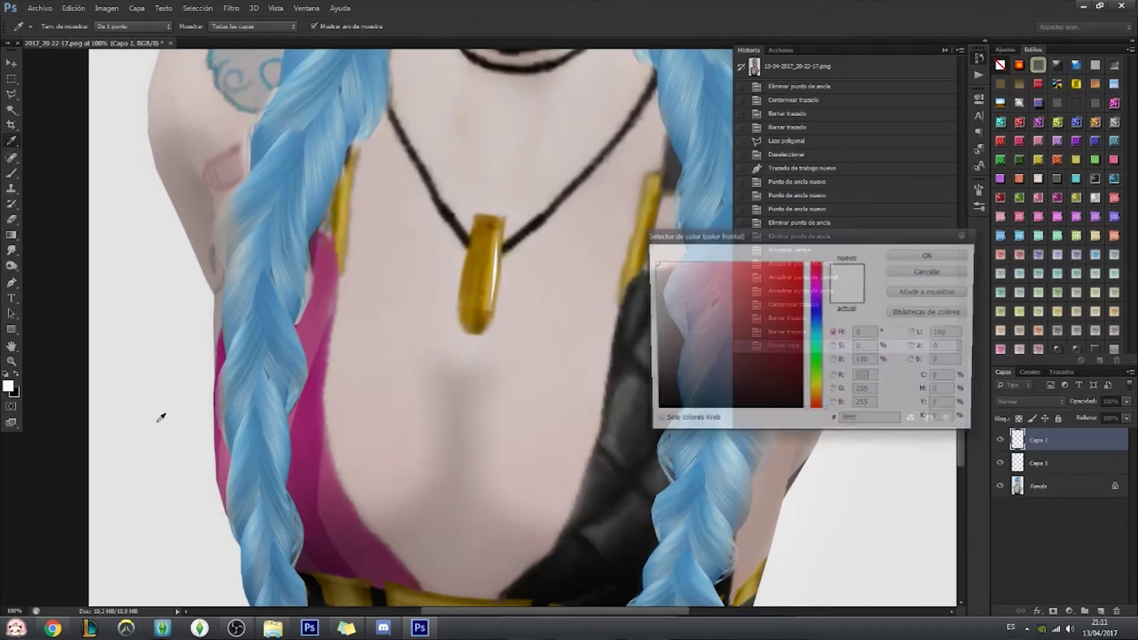
key("Return")
key("p")
Draw a Pen path curving down the chest and reshape its lower curve.
left_click(433, 354)
left_click(451, 381)
left_click(458, 481)
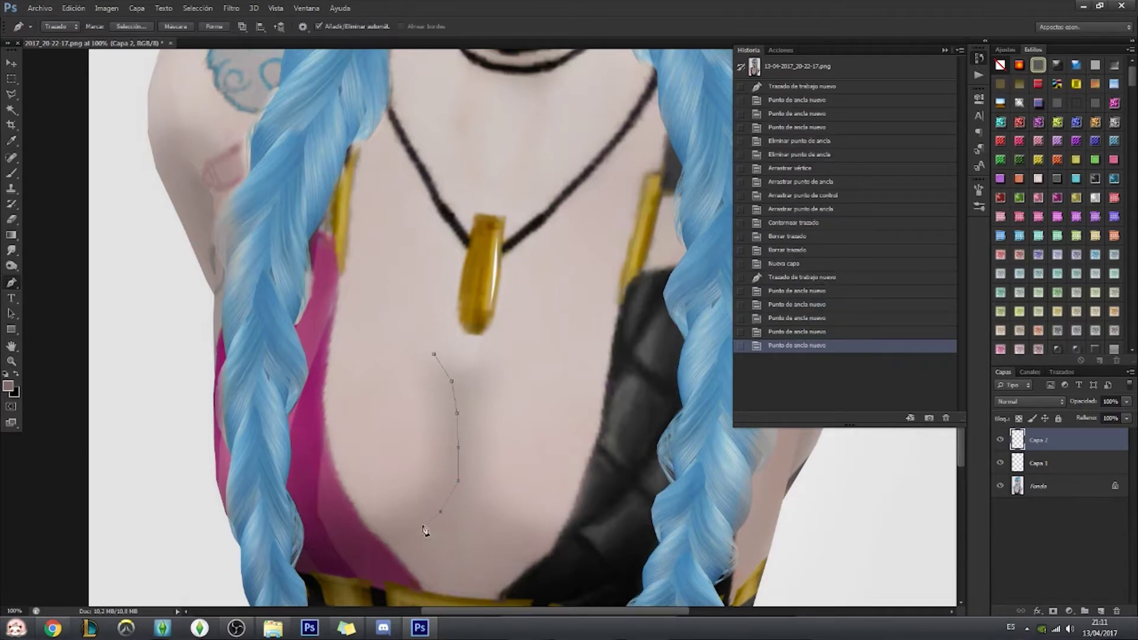
left_click(344, 561)
left_click(439, 513)
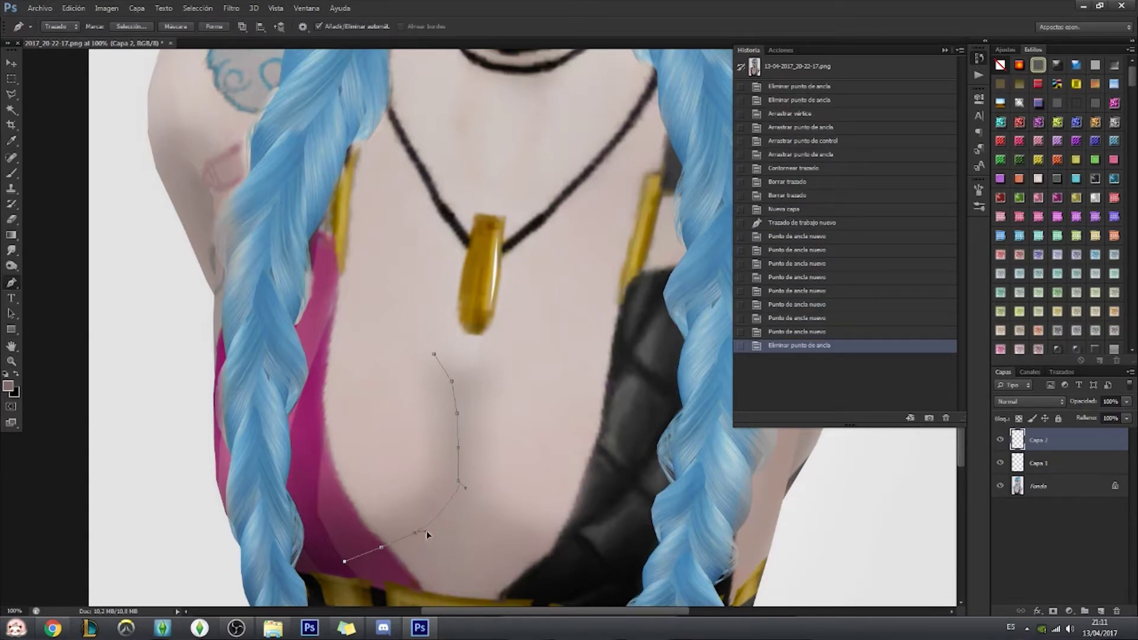
mouse_move(425, 532)
left_mouse_down()
mouse_move(460, 508)
mouse_move(450, 518)
left_mouse_up()
left_click(414, 531)
mouse_move(381, 546)
left_mouse_down()
mouse_move(387, 563)
mouse_move(332, 555)
mouse_move(385, 567)
left_mouse_up()
Refine the chest curve by repositioning, deleting and adding anchor points.
mouse_move(418, 558)
left_mouse_down()
mouse_move(459, 509)
mouse_move(468, 462)
left_mouse_up()
left_click(458, 447)
mouse_move(457, 413)
left_mouse_down()
mouse_move(461, 426)
mouse_move(435, 357)
mouse_move(454, 380)
left_mouse_up()
left_click(451, 381)
left_click(448, 384)
left_click_drag(458, 480, 462, 474)
left_click_drag(460, 412, 464, 418)
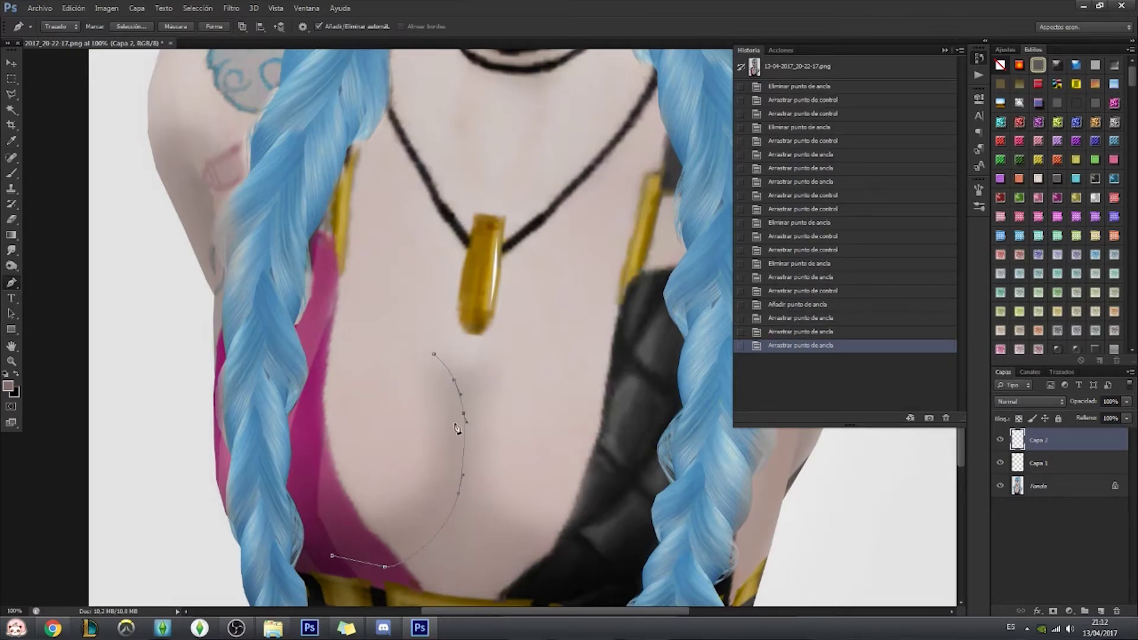
Stroke the chest path, then undo the stroke in History to keep editing.
right_click(453, 436)
left_click(520, 237)
key("Return")
left_click(817, 330)
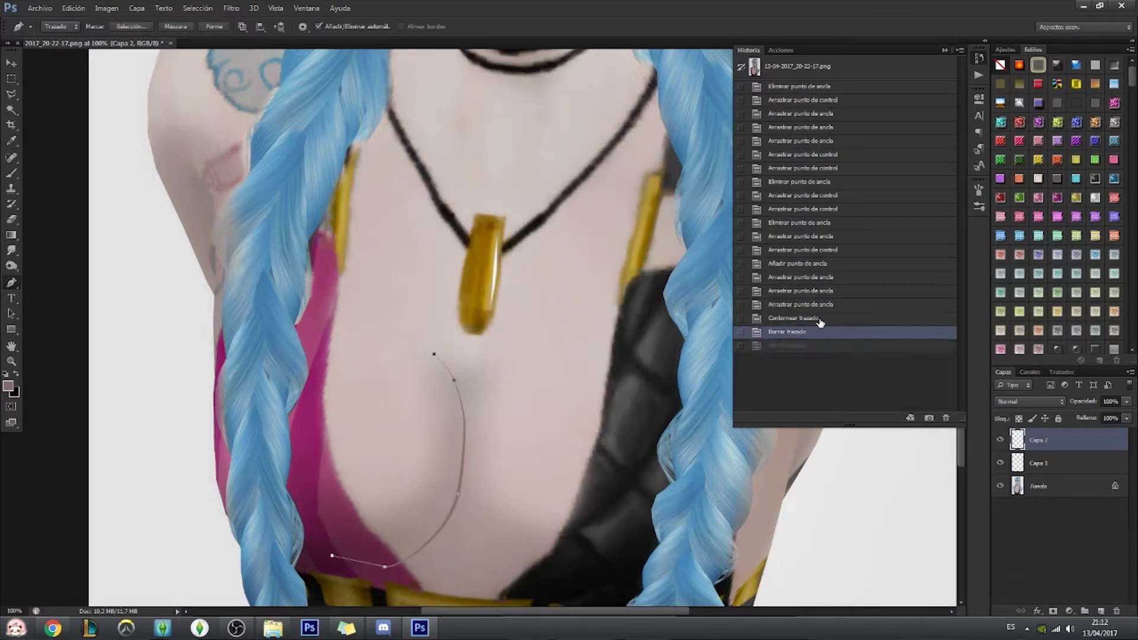
left_click(818, 304)
Reshape the upper curve, stroke it in brown, then undo to adjust it again.
mouse_move(464, 399)
left_mouse_down()
mouse_move(442, 361)
mouse_move(455, 359)
mouse_move(438, 353)
left_mouse_up()
left_click_drag(457, 377, 444, 347)
left_click(466, 392)
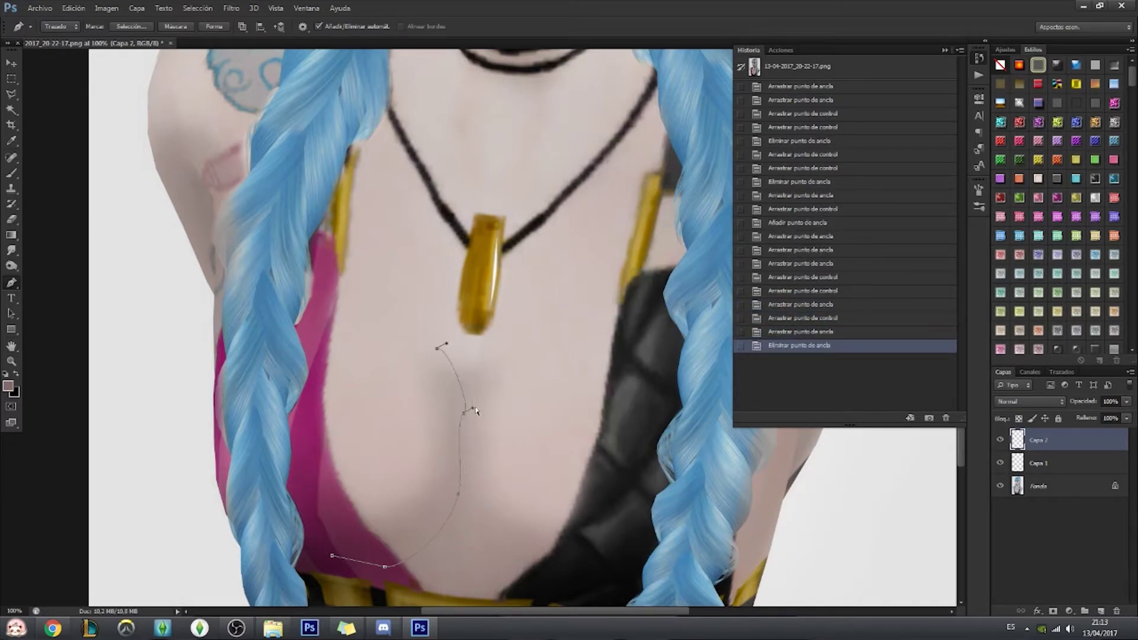
mouse_move(472, 407)
left_mouse_down()
mouse_move(444, 343)
mouse_move(462, 366)
left_mouse_up()
right_click(462, 366)
left_click(527, 232)
key("Return")
key("Delete")
key("Delete")
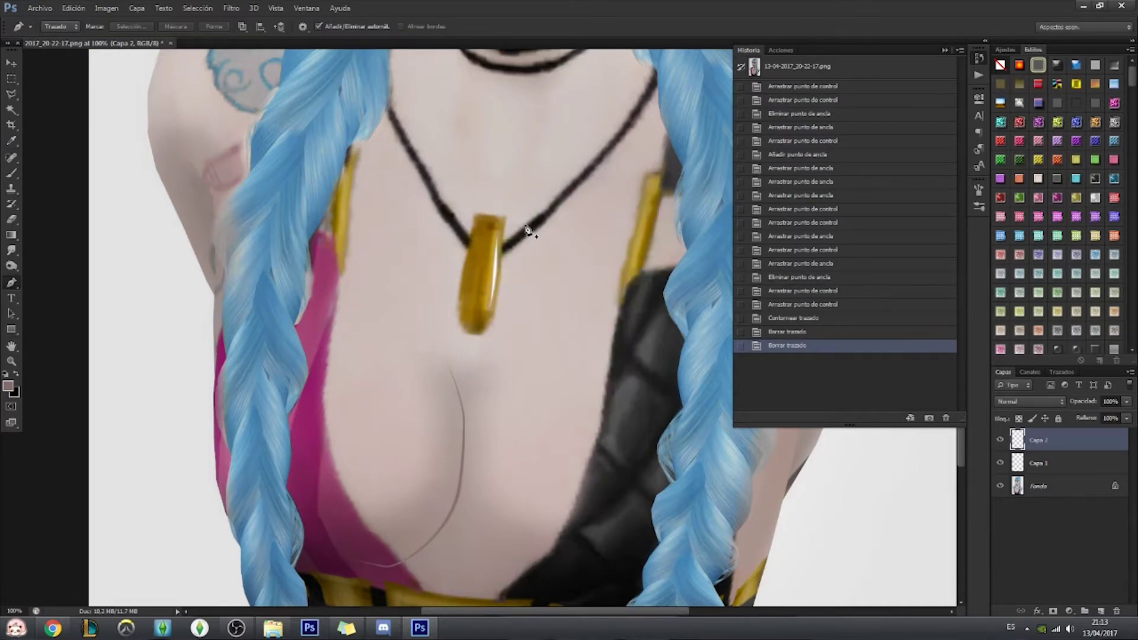
key("z")
left_click(779, 319)
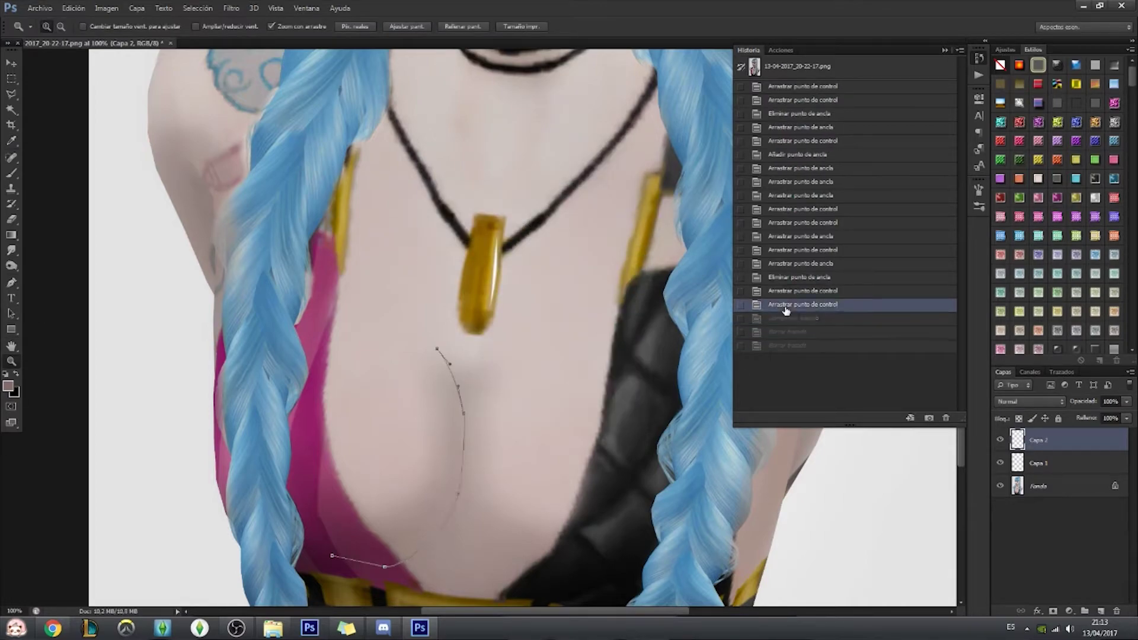
Refine the lower anchors, stroke the path with the brush, and delete the work path.
left_click_drag(457, 511, 455, 507)
left_click_drag(446, 552, 438, 548)
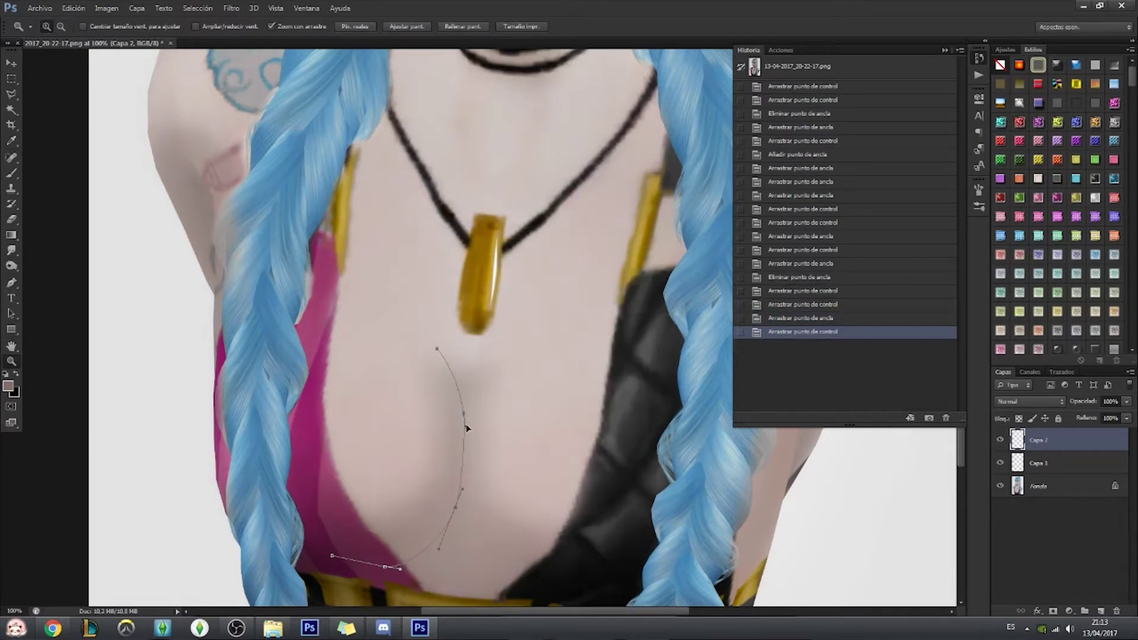
left_click_drag(467, 426, 468, 430)
key("b")
right_click(303, 240)
key("Escape")
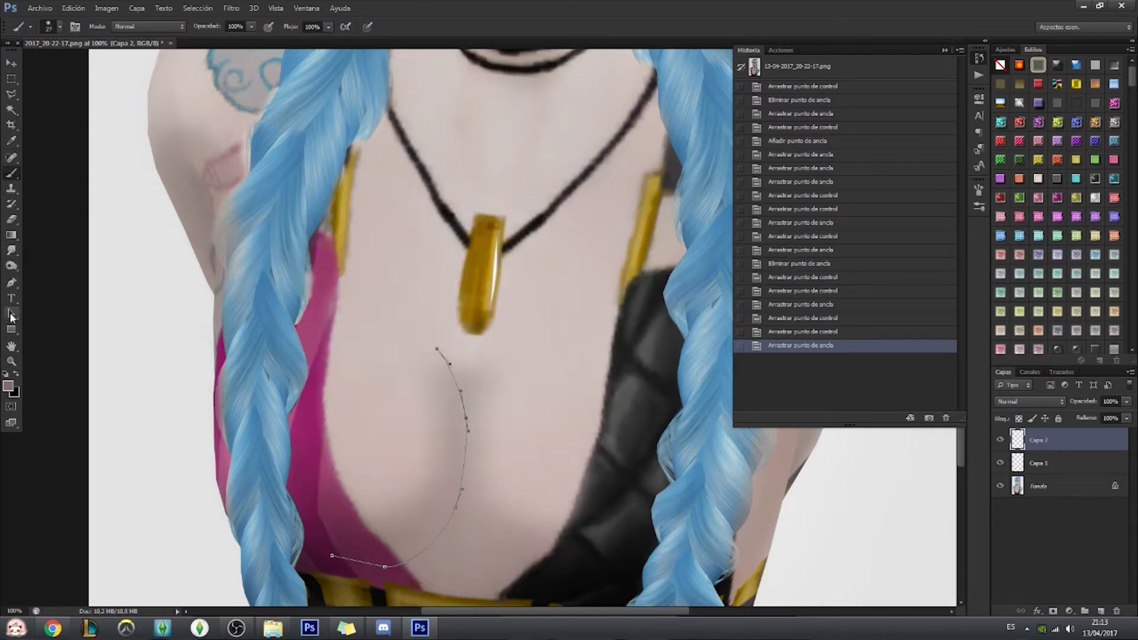
left_click(11, 314)
right_click(371, 148)
left_click(445, 233)
key("Delete")
key("Delete")
Erase the line's lower tail, warp the curve, and duplicate it onto a new layer.
key("e")
mouse_move(340, 557)
left_mouse_down()
mouse_move(375, 571)
mouse_move(357, 550)
mouse_move(427, 554)
left_mouse_up()
key("0")
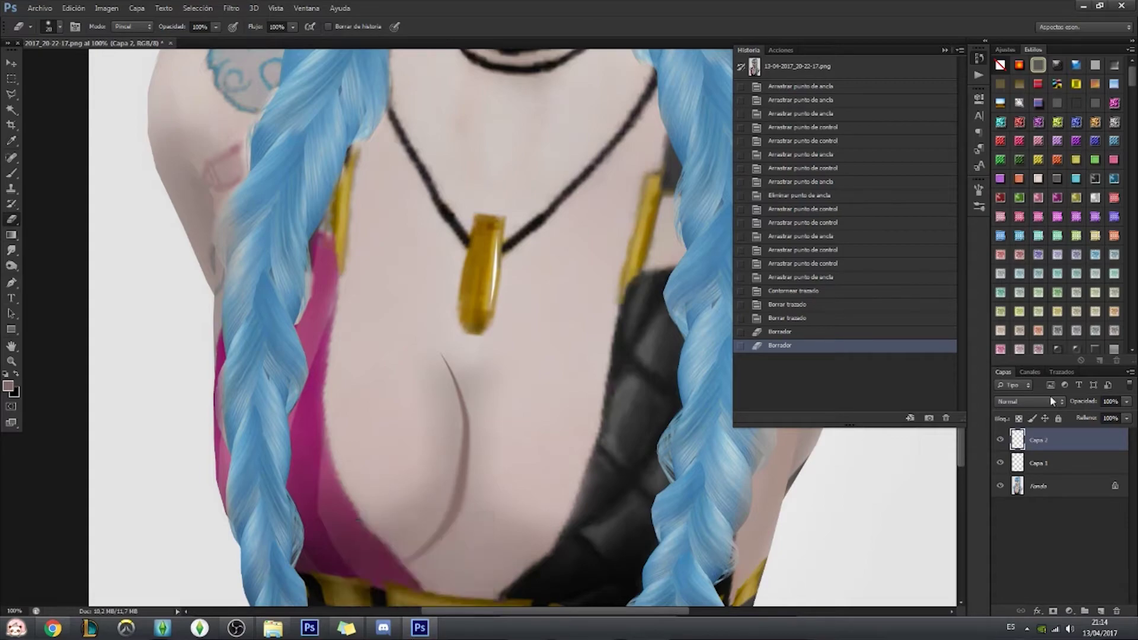
key("ctrl+t")
left_click(560, 26)
left_click_drag(473, 422, 468, 332)
key("Return")
key("ctrl+j")
key("ctrl+t")
Place the mirrored copy opposite the first line and merge the two curves.
left_click_drag(348, 459, 563, 479)
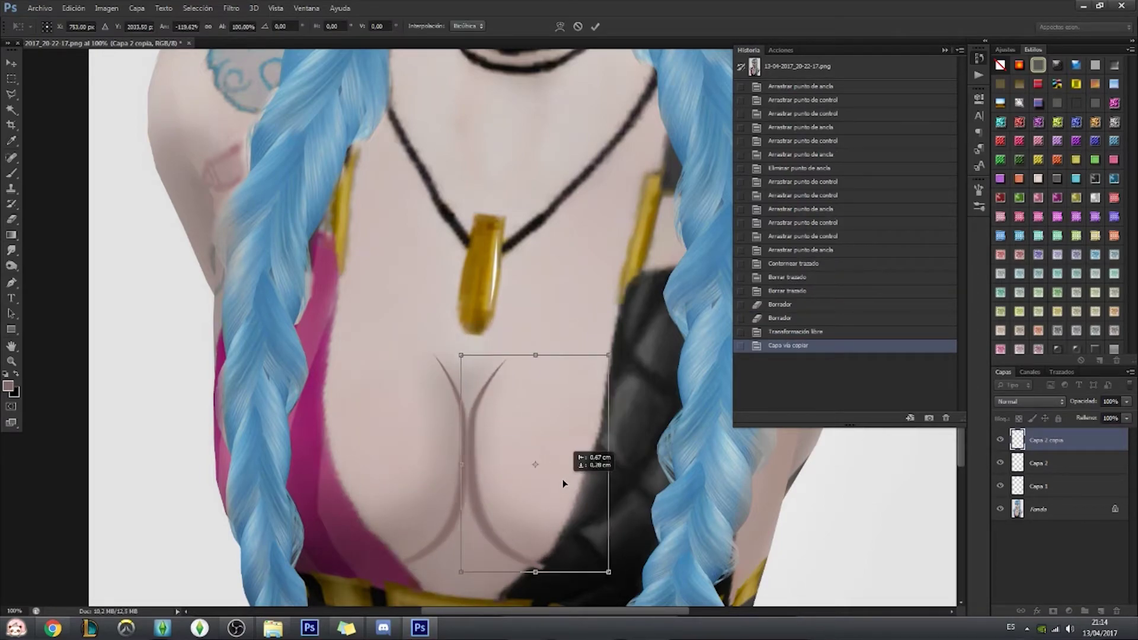
key("Return")
key("ctrl+e")
key("z")
key("ctrl+0")
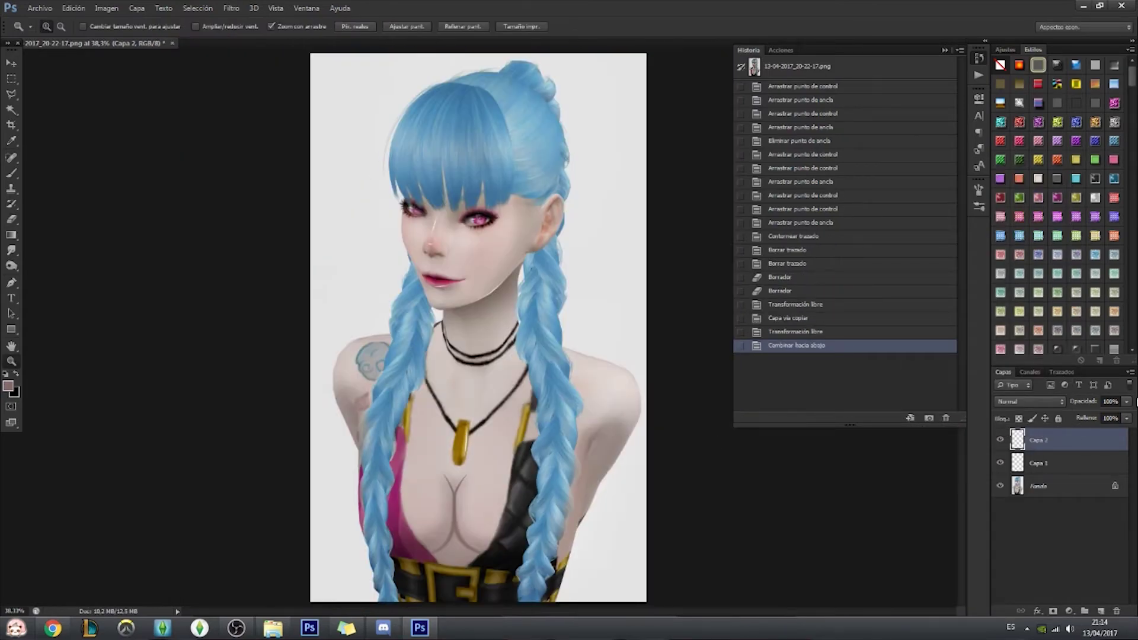
Blend the lines in Color más oscuro mode at 14% fill and flatten the image.
left_click(1028, 401)
left_click(1031, 147)
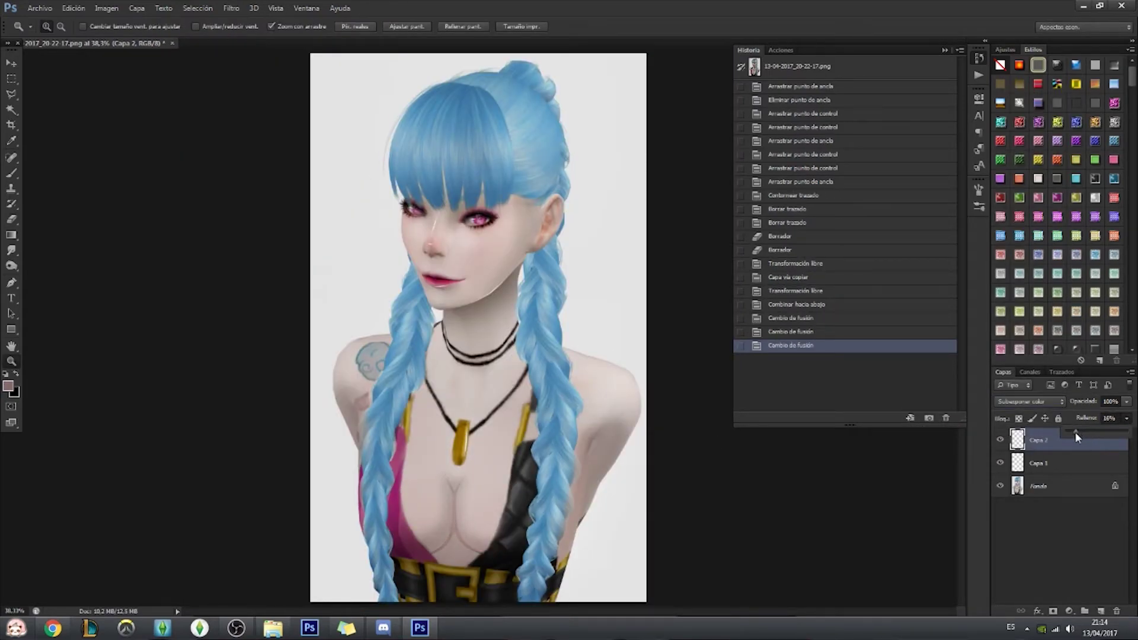
left_click_drag(1070, 432, 1076, 433)
left_click(1028, 401)
left_click(1031, 171)
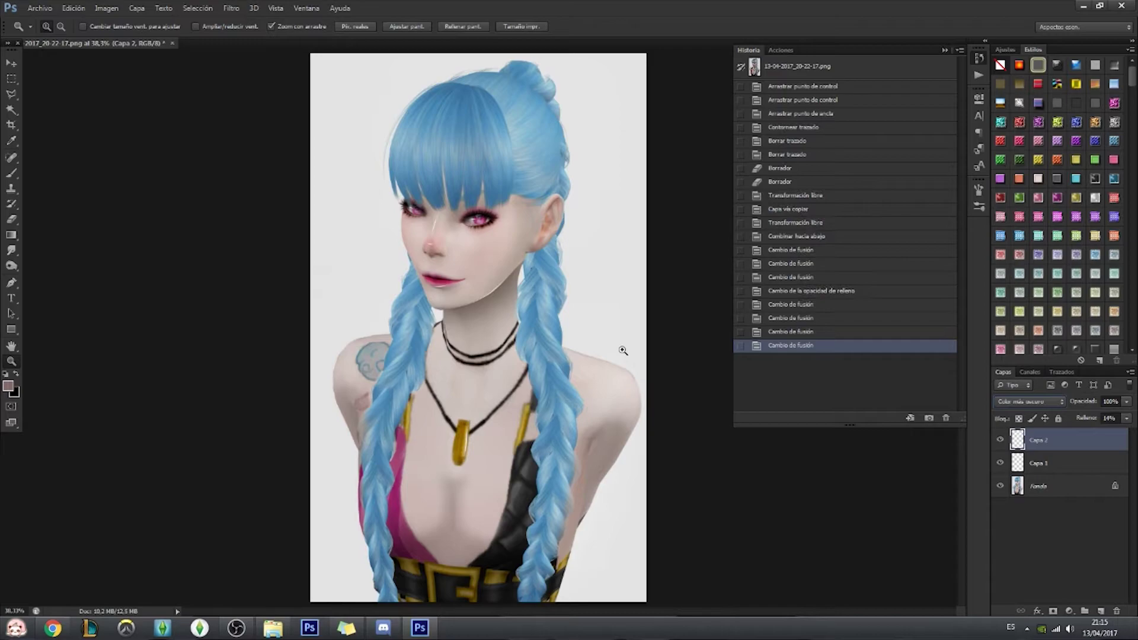
key("ctrl+t")
key("Return")
right_click(1042, 456)
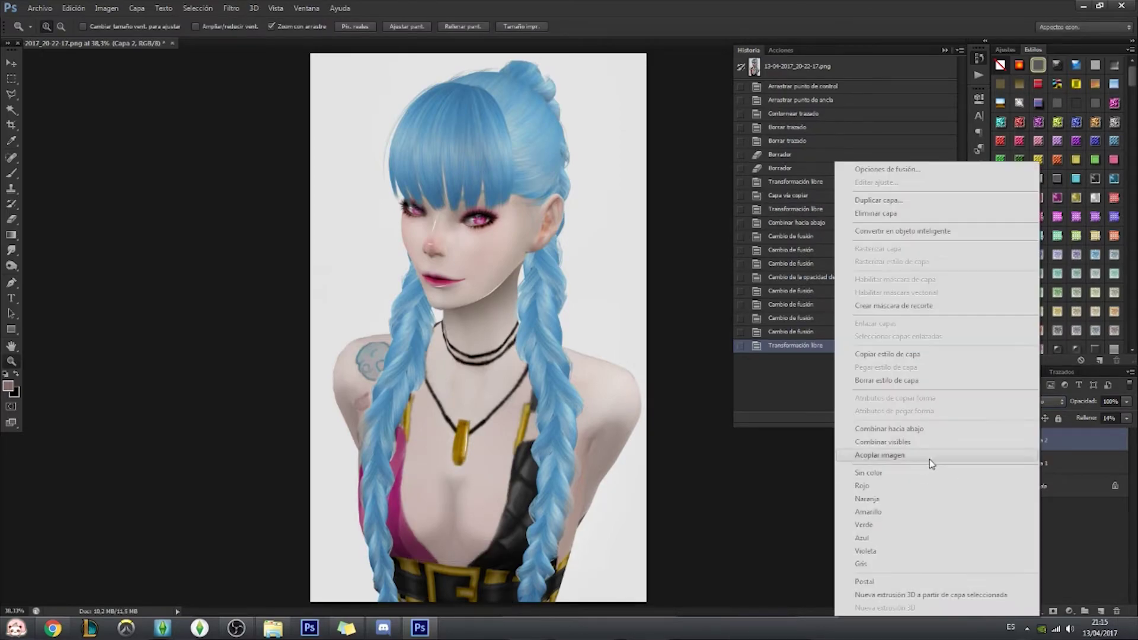
left_click(929, 459)
left_click_drag(447, 455, 498, 455)
key("l")
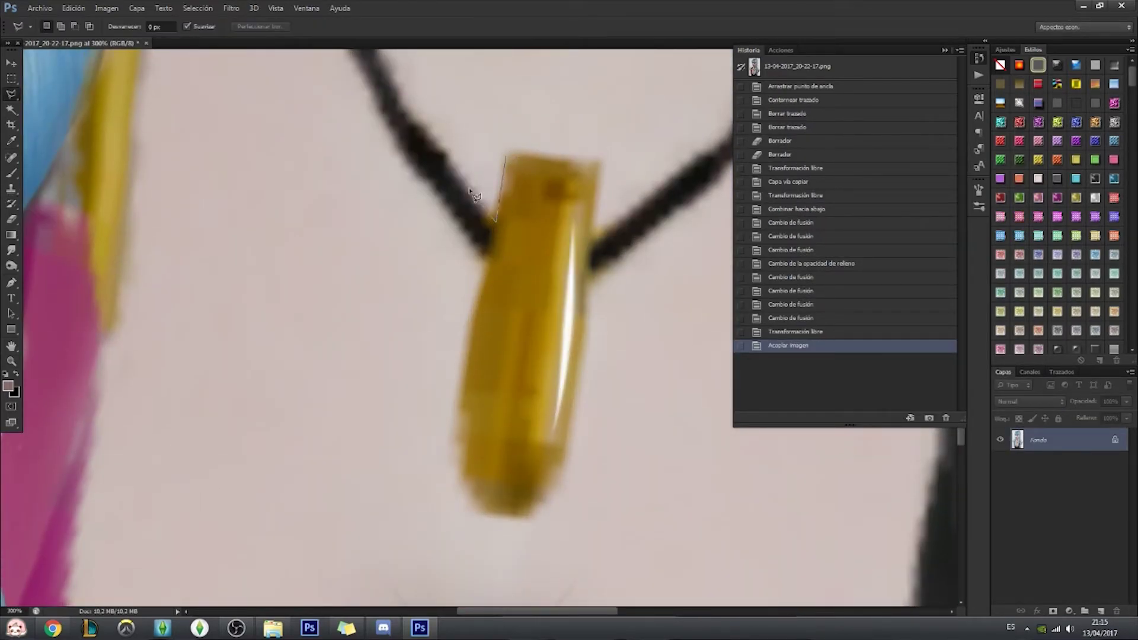
Smudge the pendant's top edge and the cord joins within a lasso selection.
left_click(505, 155)
key("r")
left_click_drag(439, 148, 475, 195)
left_click_drag(533, 89, 652, 166)
left_click_drag(598, 225, 586, 252)
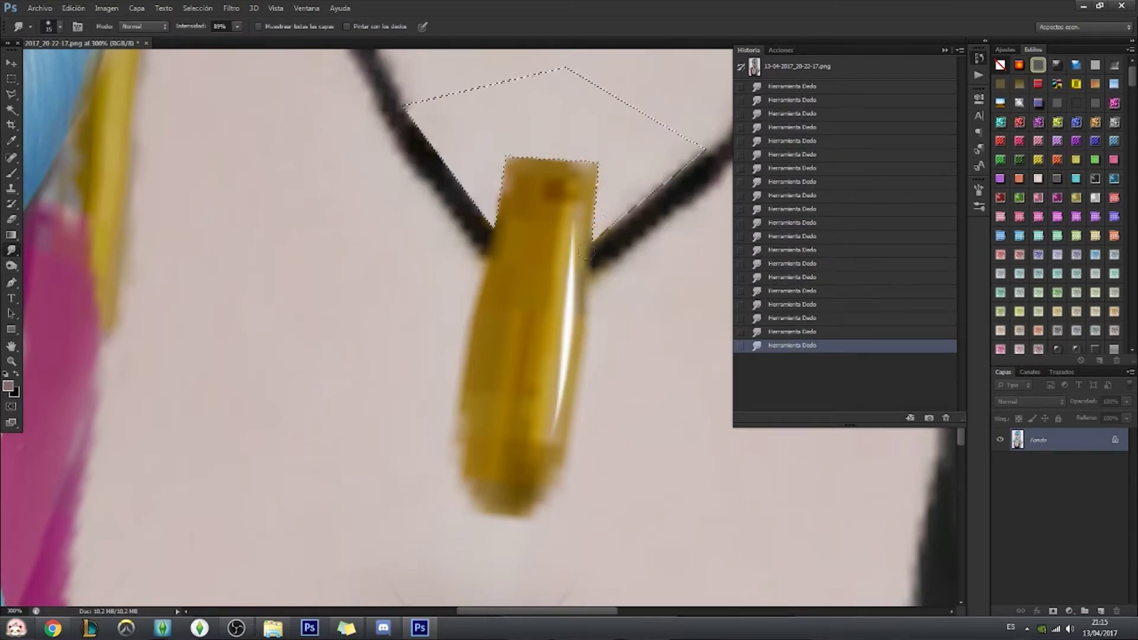
key("ctrl+shift+i")
mouse_move(551, 178)
left_mouse_down()
mouse_move(517, 201)
mouse_move(592, 166)
left_mouse_up()
left_click_drag(590, 219, 601, 240)
Clear the selection and zoom out and back in to check the pendant.
key("z")
key("ctrl+d")
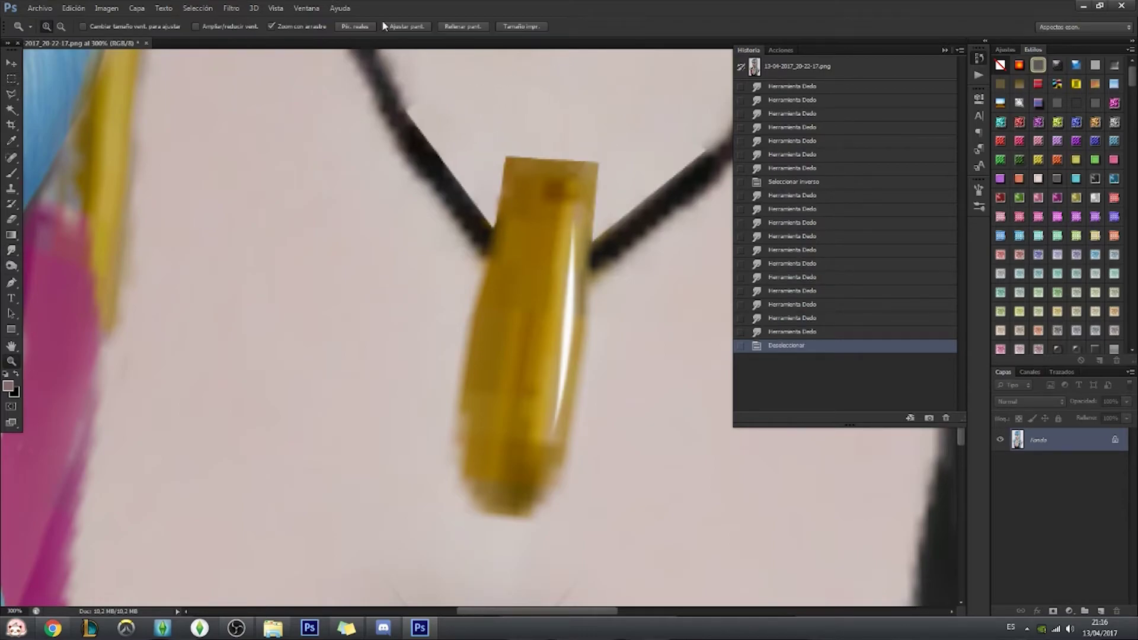
key("ctrl+minus")
key("ctrl+minus")
key("ctrl+minus")
key("ctrl+plus")
key("ctrl+plus")
key("ctrl+plus")
Lasso the area around the pendant and smudge the cord and left edges.
key("l")
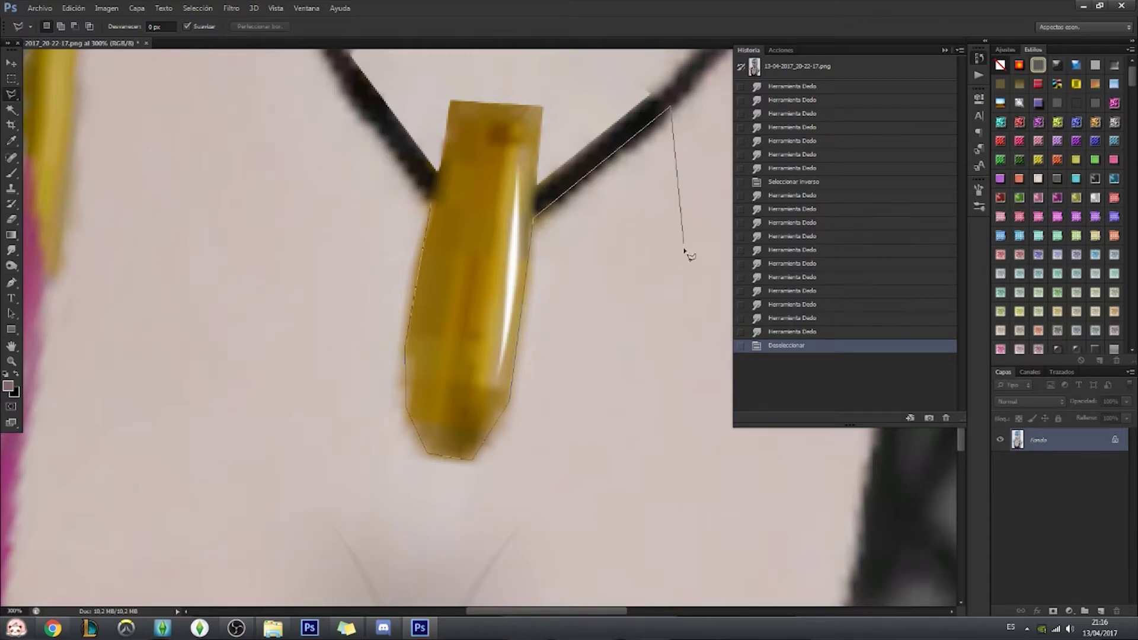
left_click(679, 507)
left_click(452, 518)
left_click(294, 414)
left_click(396, 126)
key("r")
mouse_move(415, 409)
left_mouse_down()
mouse_move(432, 469)
mouse_move(522, 332)
mouse_move(557, 221)
mouse_move(652, 121)
left_mouse_up()
left_click_drag(430, 219, 338, 109)
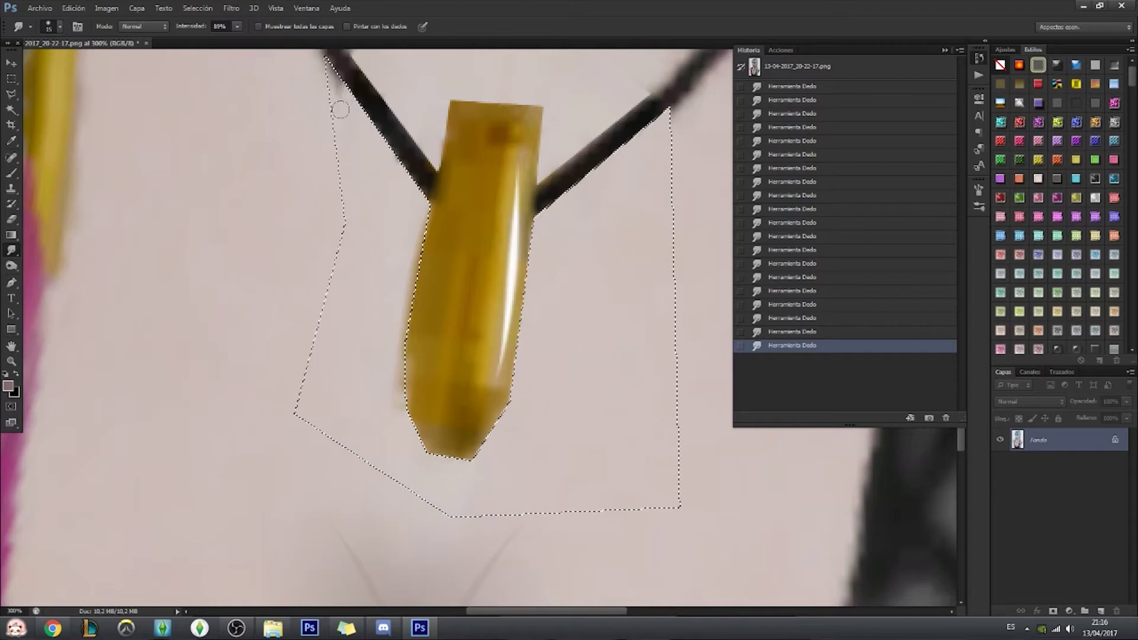
left_click_drag(418, 172, 398, 241)
left_click_drag(409, 297, 396, 387)
Paint over the pendant and cord's rough edges on a new layer, then deselect.
left_click(8, 386)
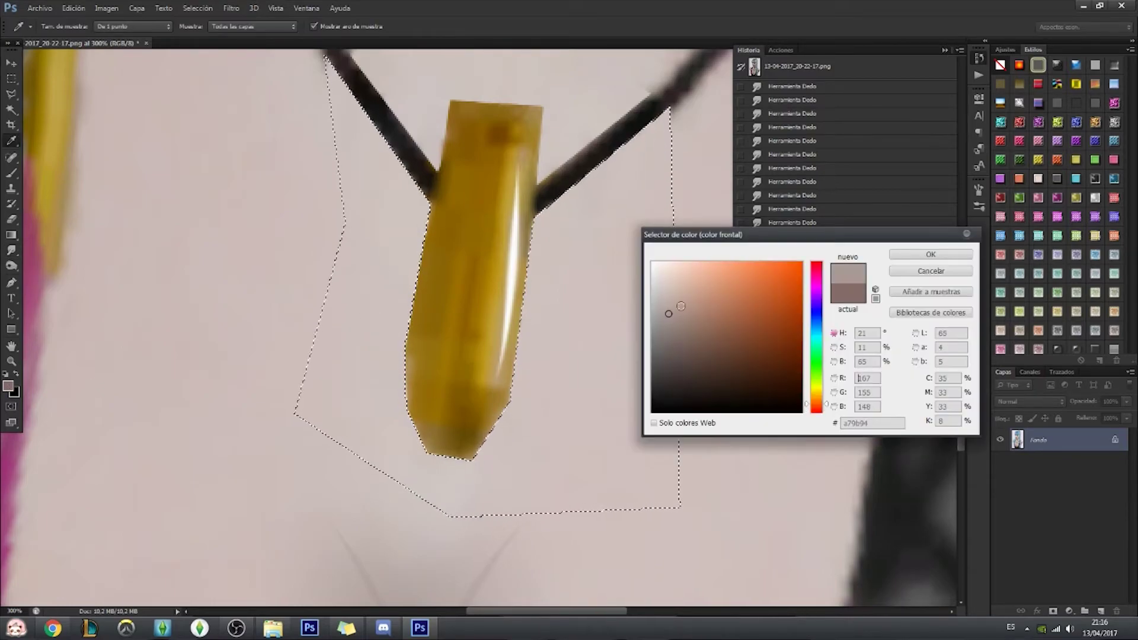
left_click(930, 254)
left_click(1100, 611)
key("b")
left_click_drag(425, 178, 451, 457)
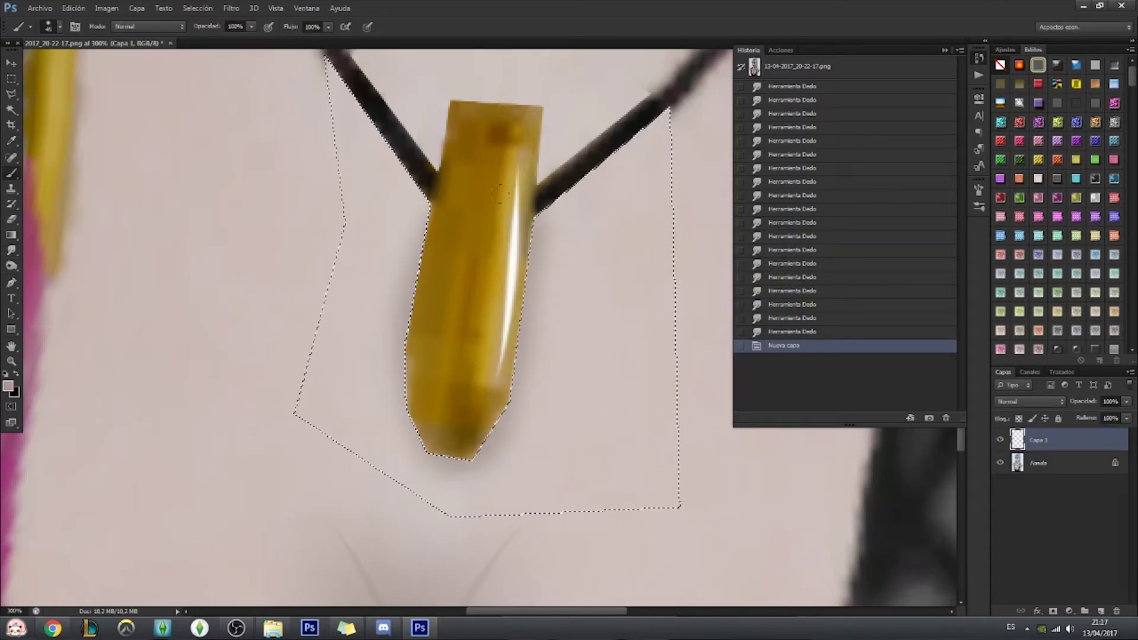
left_click_drag(509, 409, 658, 116)
left_click_drag(427, 450, 332, 59)
left_click_drag(415, 426, 418, 215)
key("ctrl+d")
Zoom in on the necklace and draw a Polygonal Lasso selection around the left cord.
key("z")
left_click(407, 26)
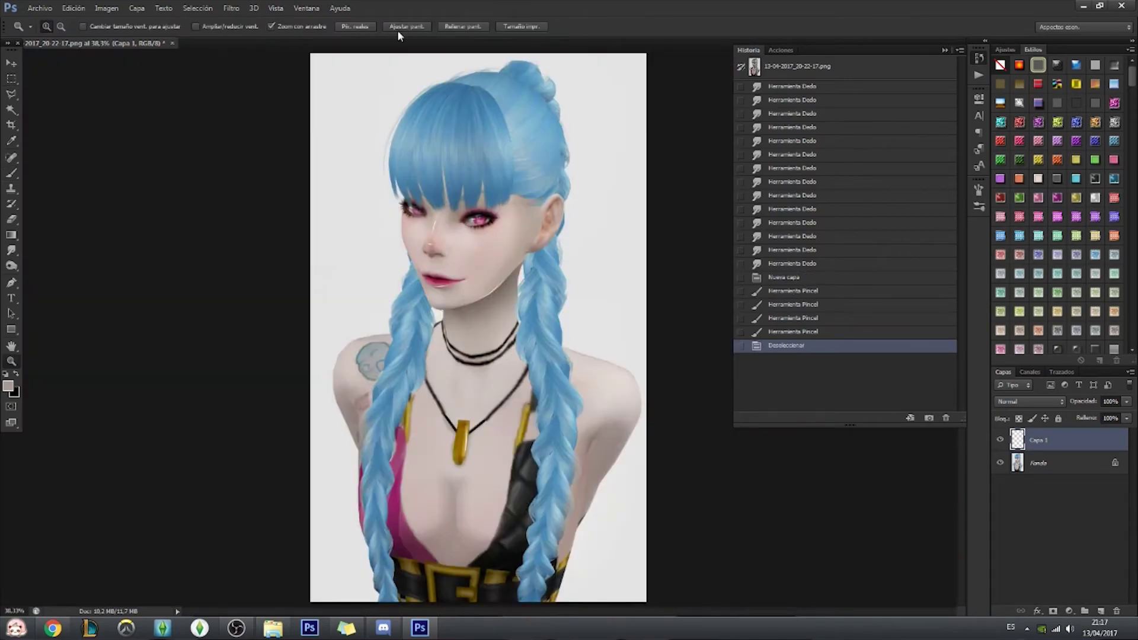
left_click(465, 463)
key("l")
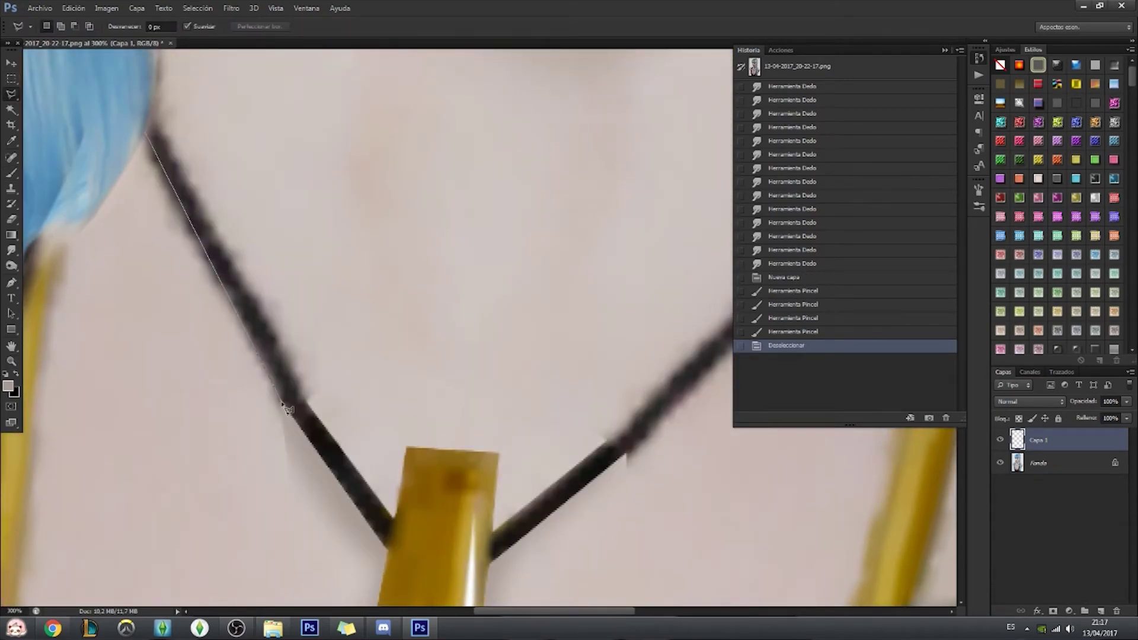
left_click(152, 107)
left_click(11, 250)
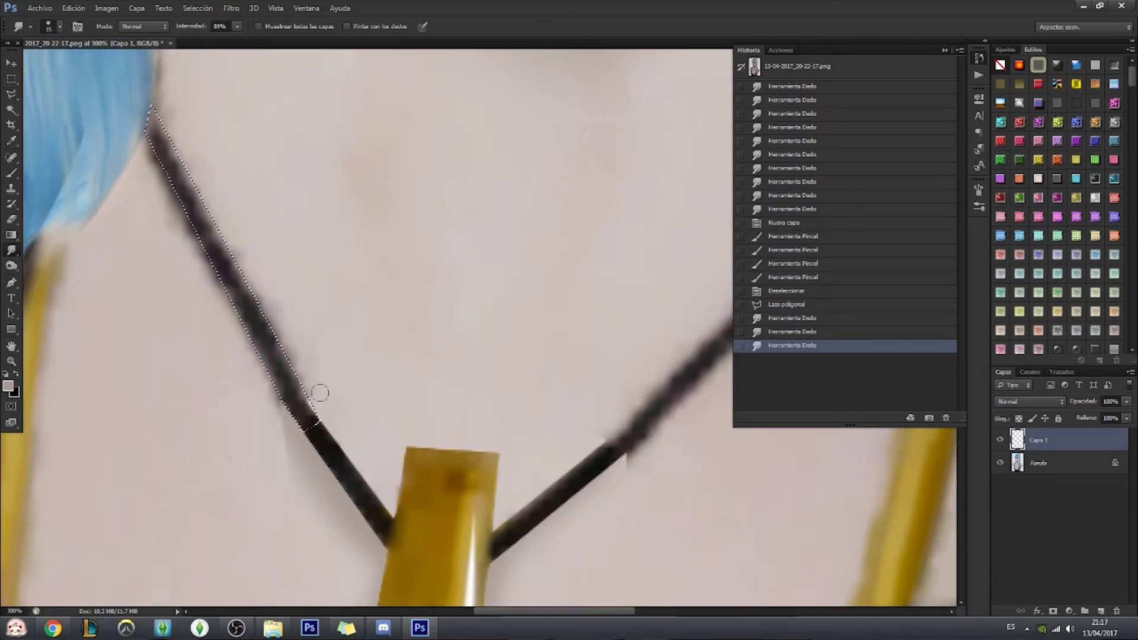
Smudge the left cord edge, invert the selection and smooth the edge toward the hair.
key("alt+bracketleft")
mouse_move(276, 370)
left_mouse_down()
mouse_move(305, 400)
mouse_move(177, 140)
left_mouse_up()
key("ctrl+shift+i")
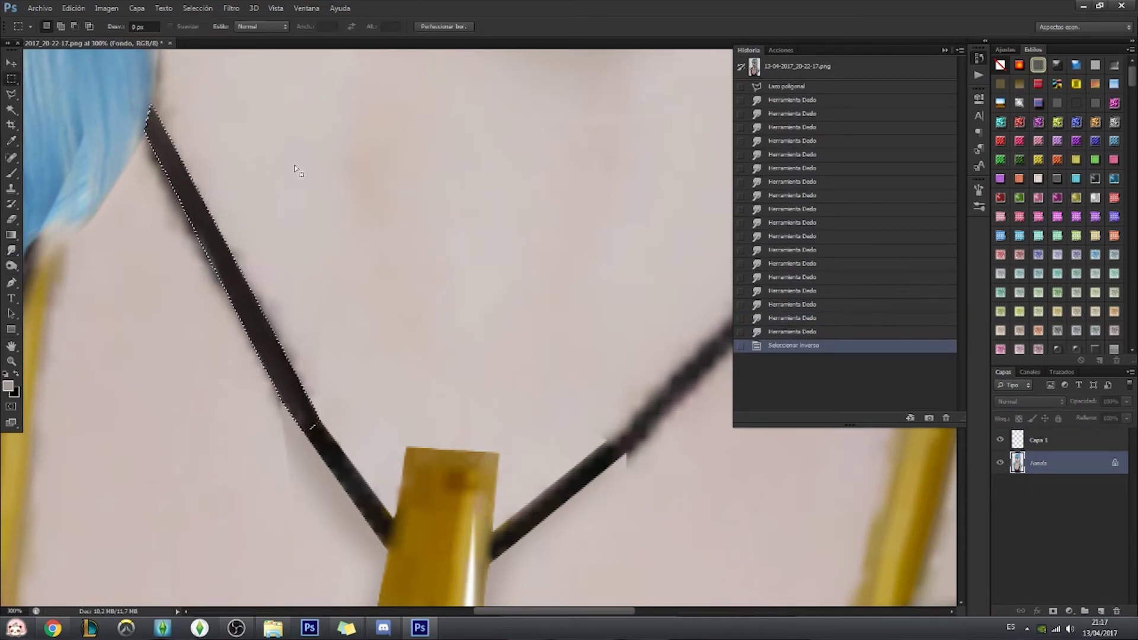
left_click_drag(273, 397, 208, 291)
left_click_drag(196, 243, 161, 119)
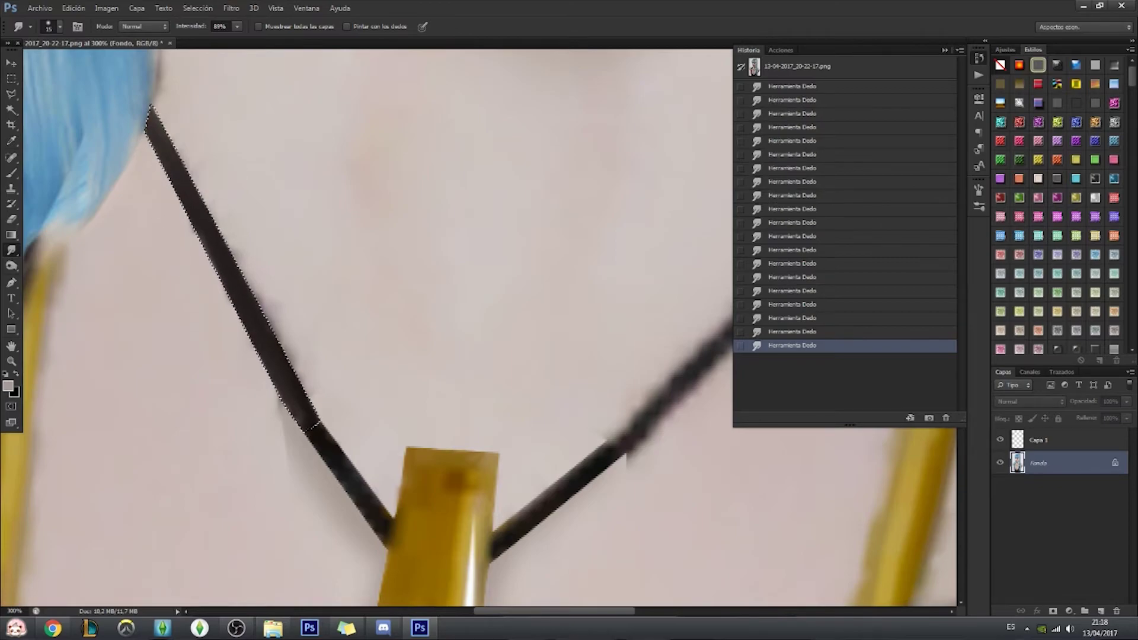
Undo a stray grey paint mark on the cleanup layer and re-smudge the cord edge.
key("b")
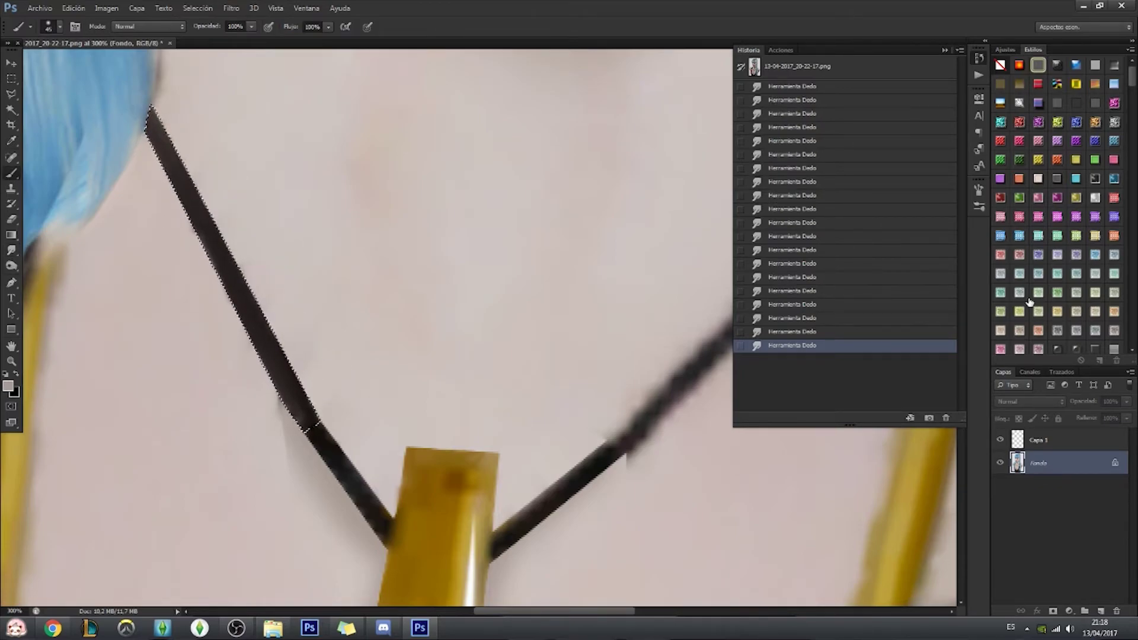
key("alt+bracketright")
key("ctrl+z")
left_click_drag(330, 468, 285, 321)
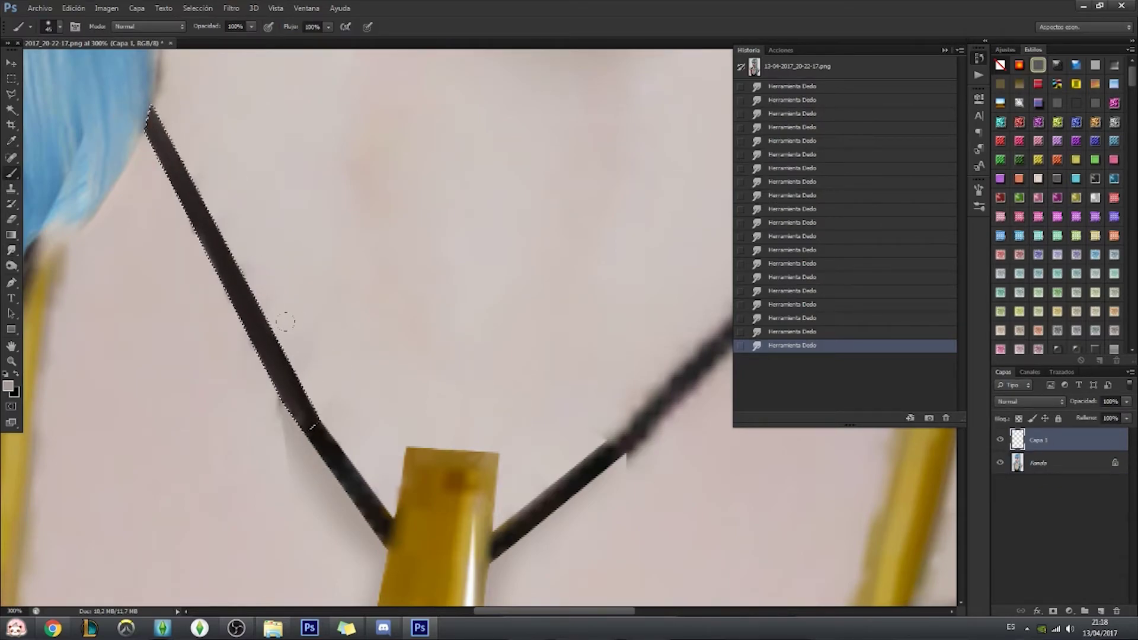
Make a new lasso selection beside the left cord and paint over its rough edge.
key("l")
key("ctrl+d")
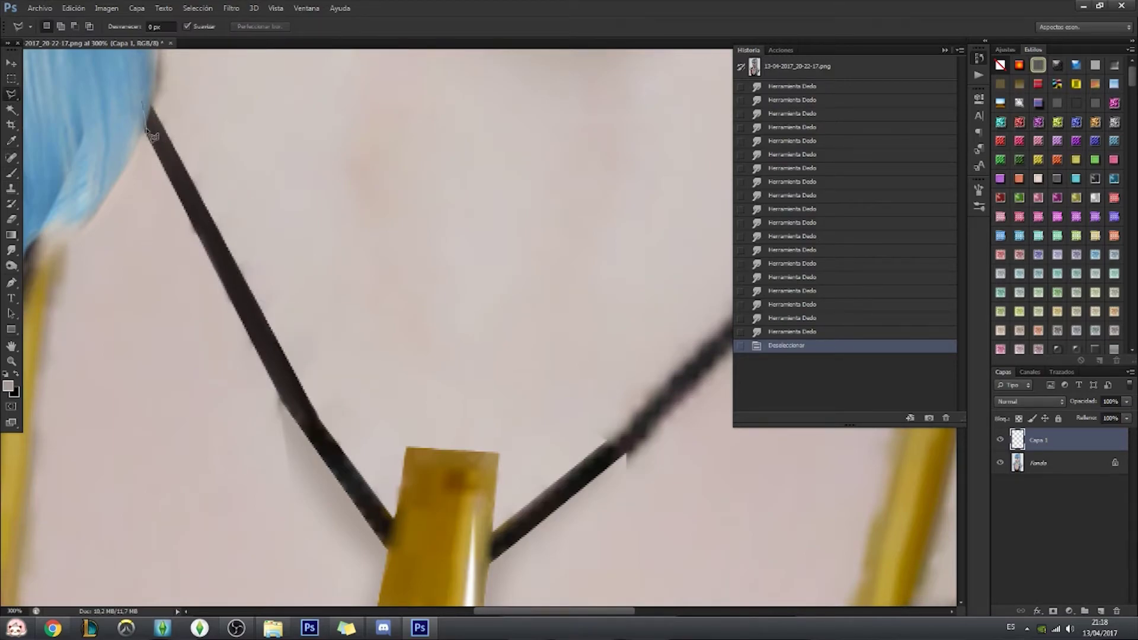
left_click(349, 536)
left_click(88, 601)
left_click(71, 74)
left_click(160, 100)
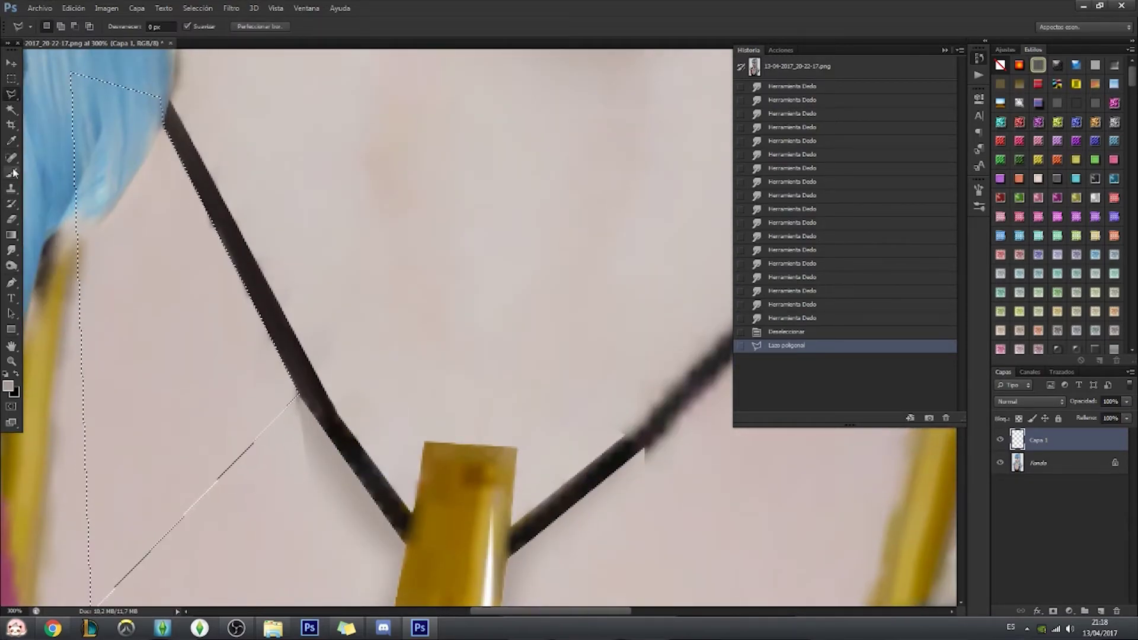
key("b")
left_click_drag(290, 386, 217, 273)
Deselect and smudge the cord smooth near the pendant.
key("ctrl+d")
key("r")
scroll(379, 326, "down", 2)
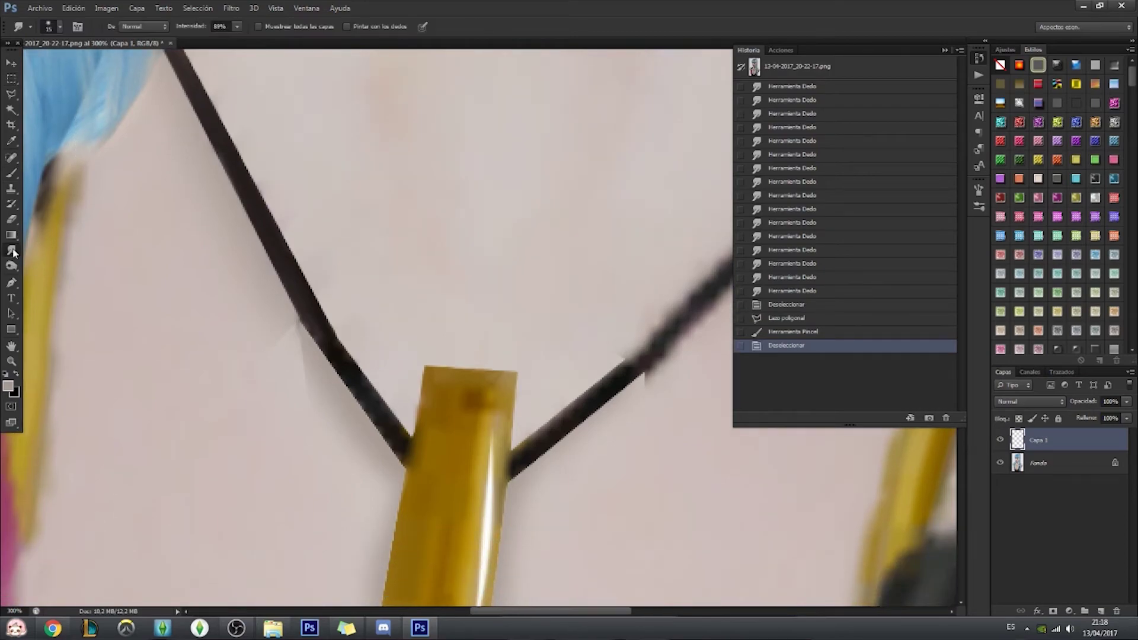
left_click_drag(296, 331, 291, 355)
left_click_drag(305, 394, 289, 349)
mouse_move(167, 452)
left_mouse_down()
mouse_move(292, 318)
mouse_move(348, 480)
left_mouse_up()
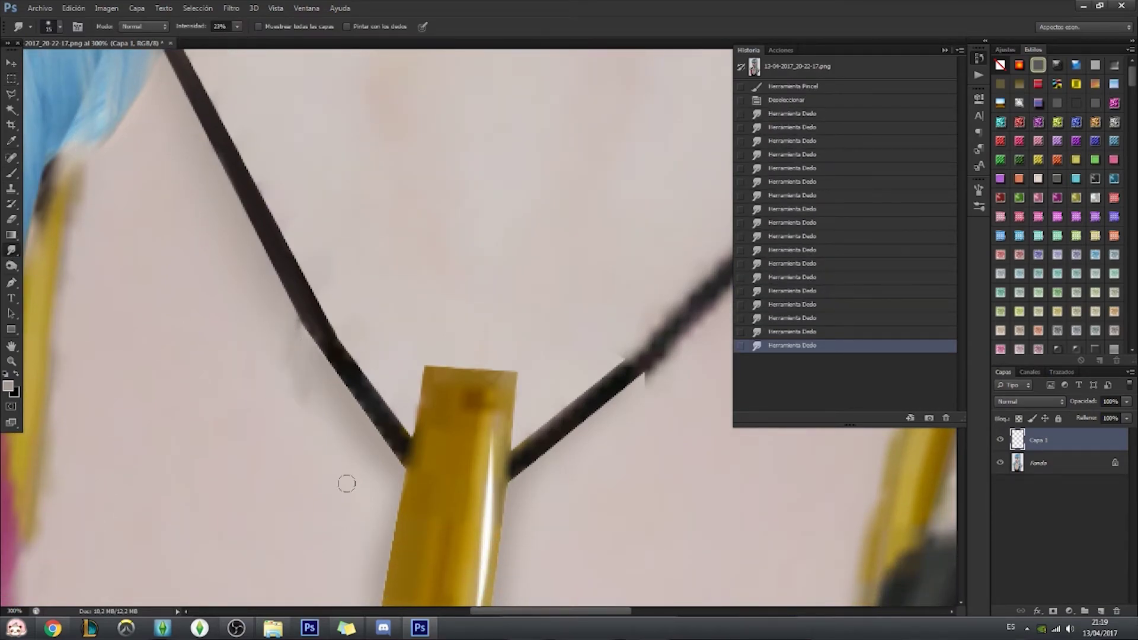
Zoom in on the neck at 200% to work on the right cord.
key("e")
left_click(11, 361)
left_click(422, 28)
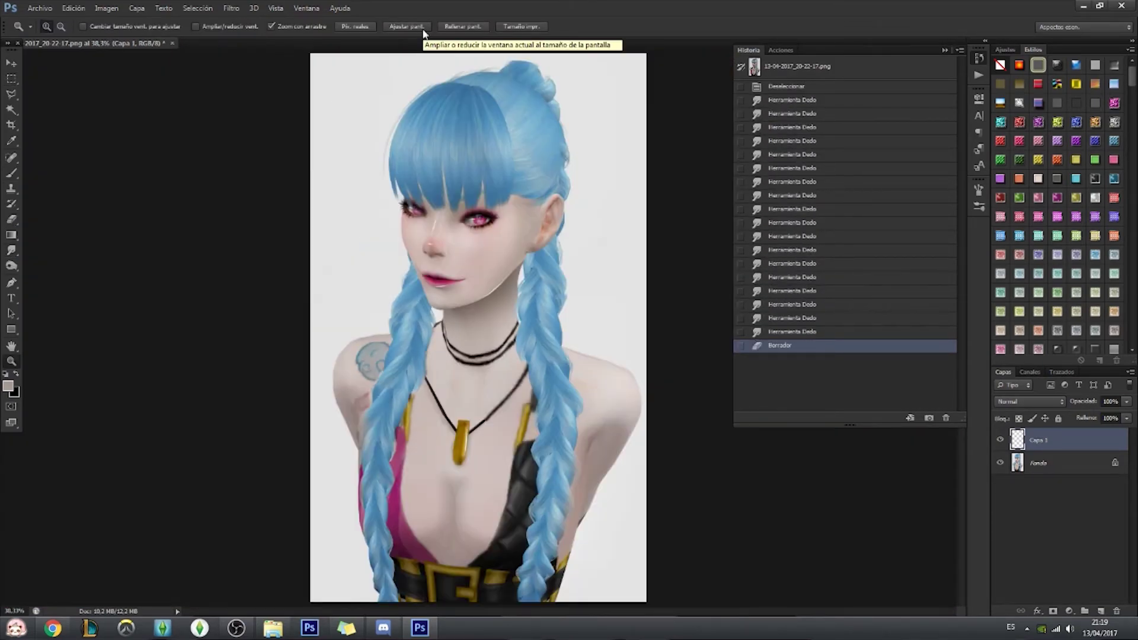
left_click(569, 379)
left_click(12, 98)
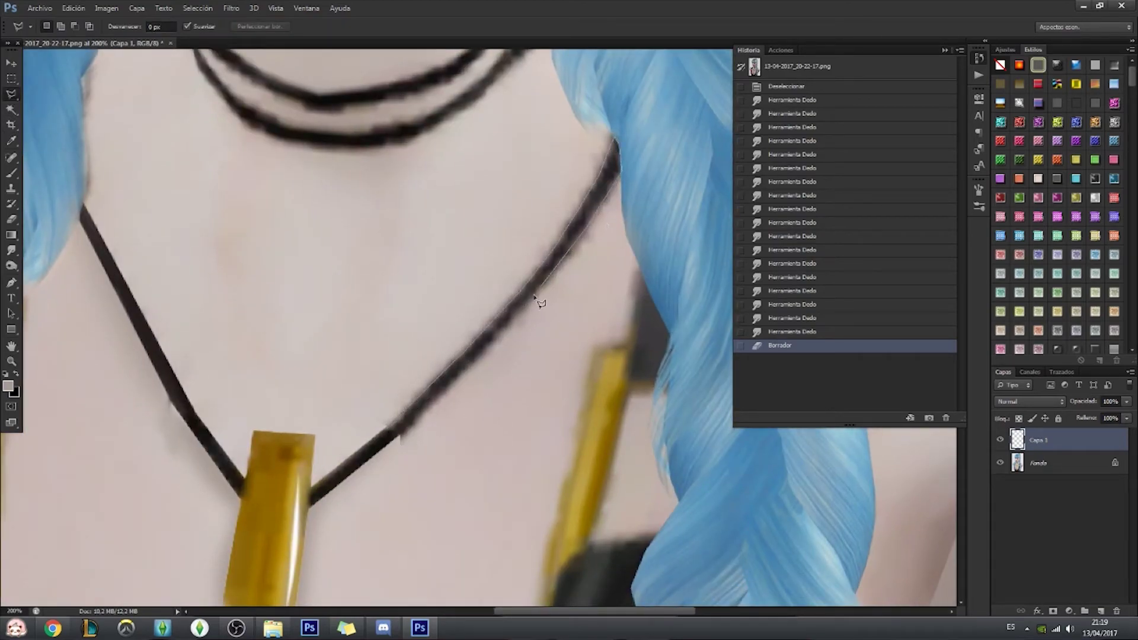
Smudge the right cord edge along the selection on the original layer at 87% strength.
left_click(385, 439)
key("r")
mouse_move(388, 432)
left_mouse_down()
mouse_move(457, 385)
mouse_move(414, 407)
left_mouse_up()
key("alt+bracketleft")
left_click(237, 26)
left_click_drag(245, 40, 280, 40)
left_click_drag(385, 436, 592, 214)
left_click_drag(616, 157, 484, 351)
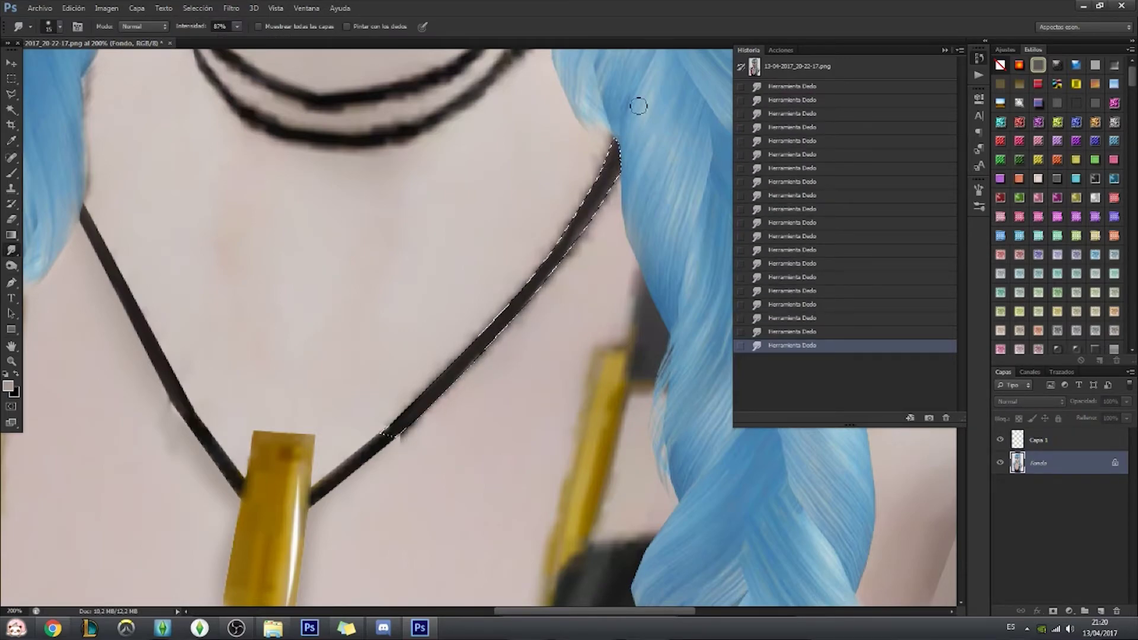
Invert the selection and smooth the right cord's outer edge.
key("l")
key("shift+ctrl+i")
left_click(11, 251)
left_click_drag(452, 386, 571, 262)
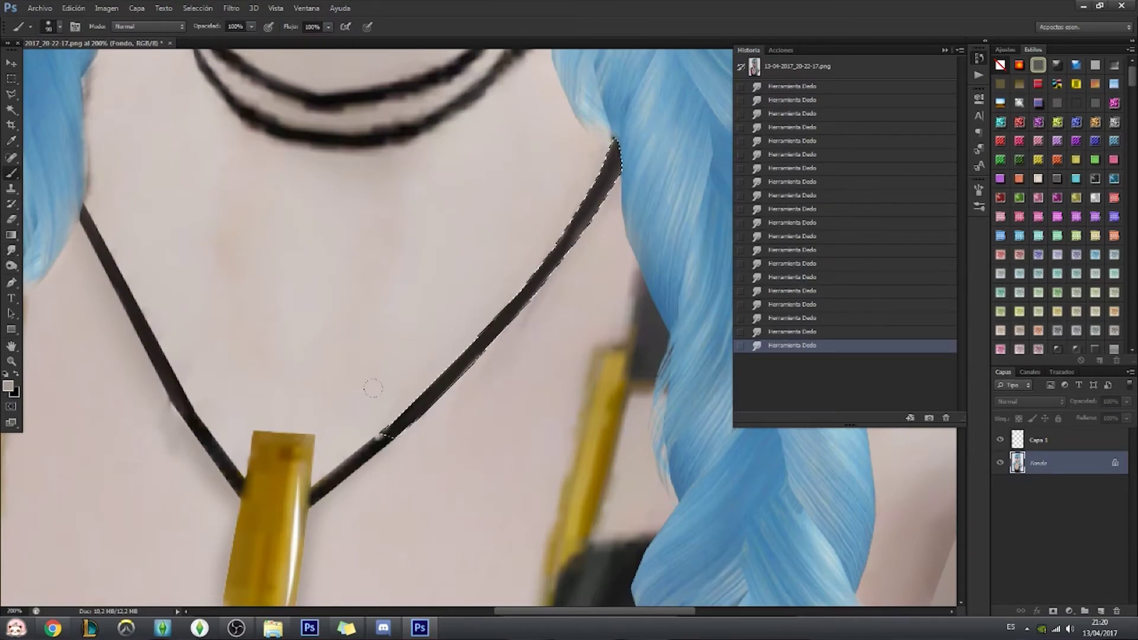
Clear the old selection and lasso-select the lower part of the cord.
key("l")
key("ctrl+d")
key("m")
left_click(62, 98)
key("l")
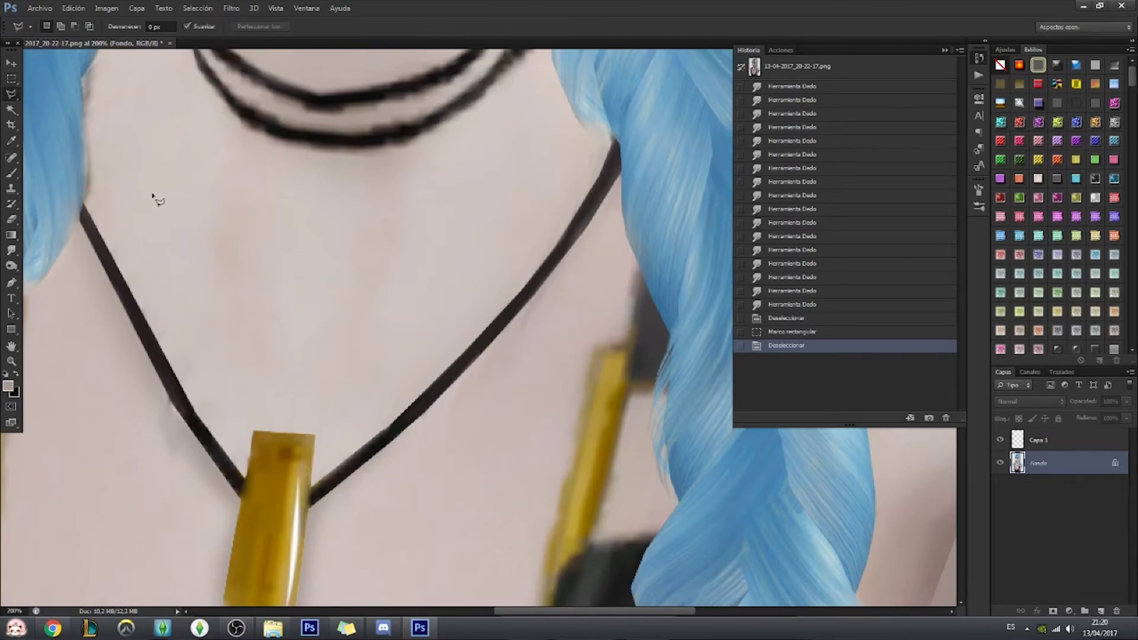
scroll(626, 177, "down", 5)
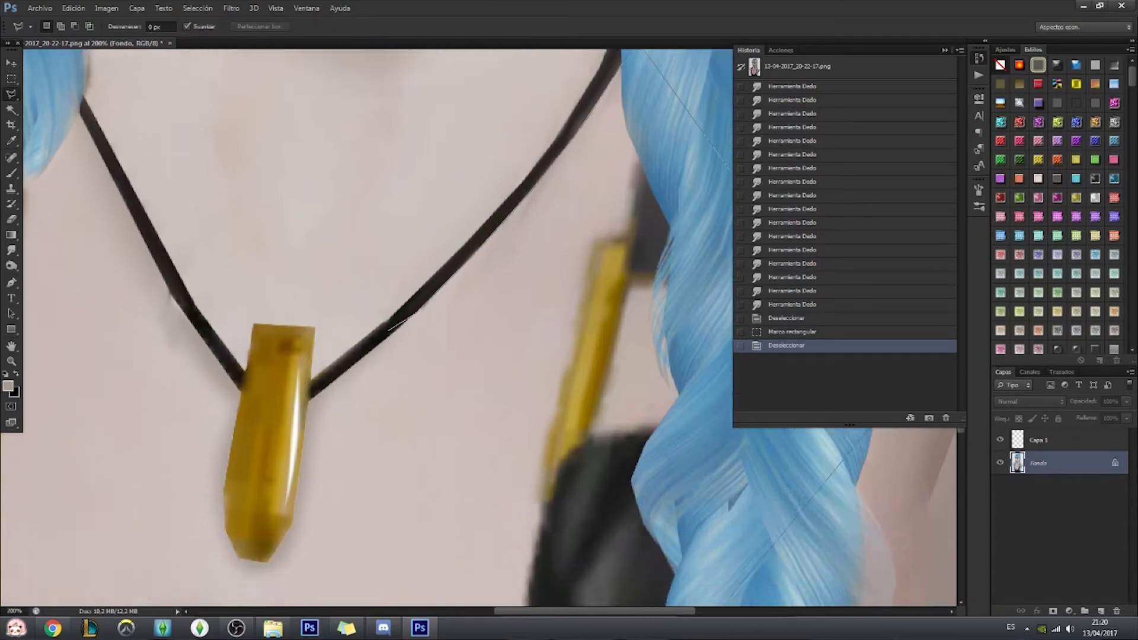
left_click(297, 364)
left_click(604, 542)
double_click(734, 429)
Activate the cleanup layer, close the history list and deselect.
key("b")
left_click(1043, 440)
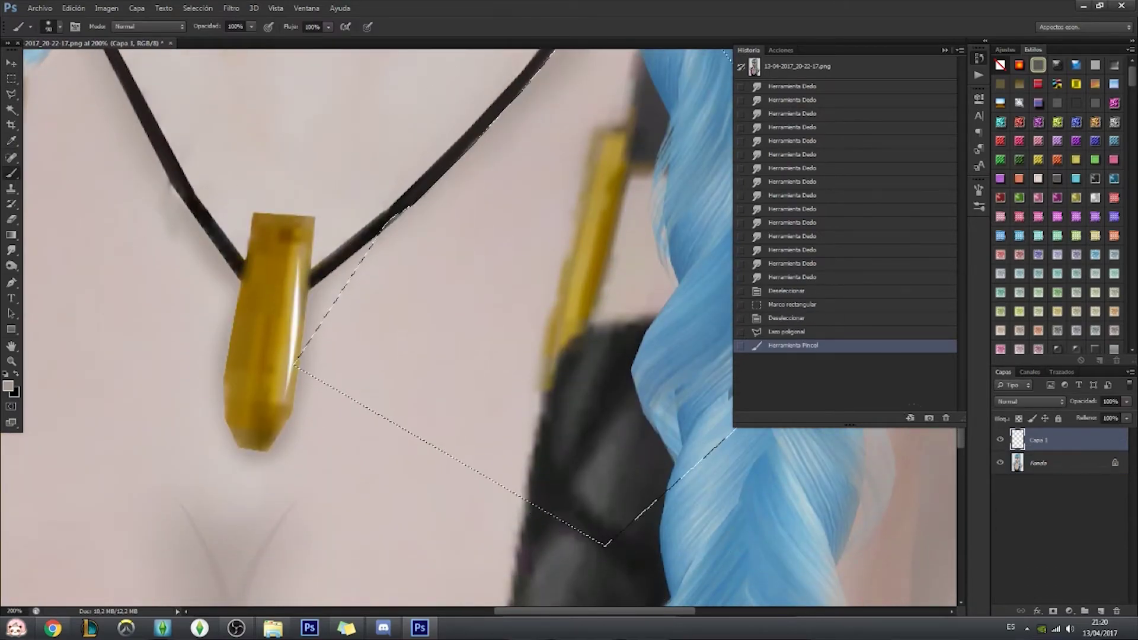
left_click(978, 57)
scroll(540, 64, "up", 3)
key("ctrl+d")
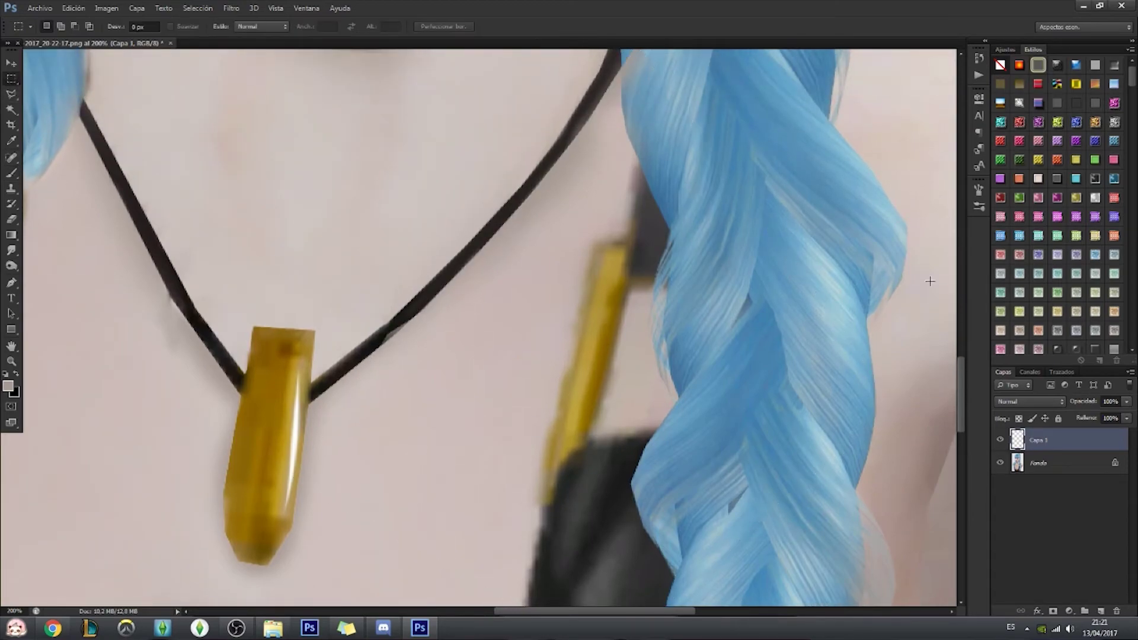
Check the painted cord with a Magic Wand colour selection, then zoom onto the shoulder tattoo.
key("w")
left_click(859, 304)
left_click(1038, 463)
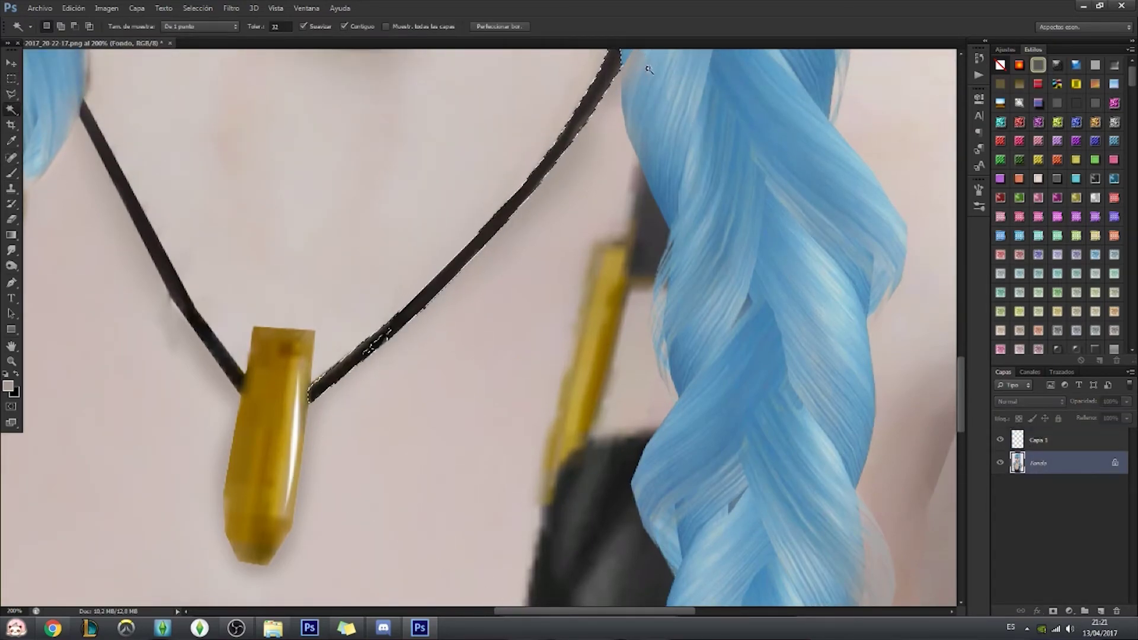
left_click(1043, 440)
key("e")
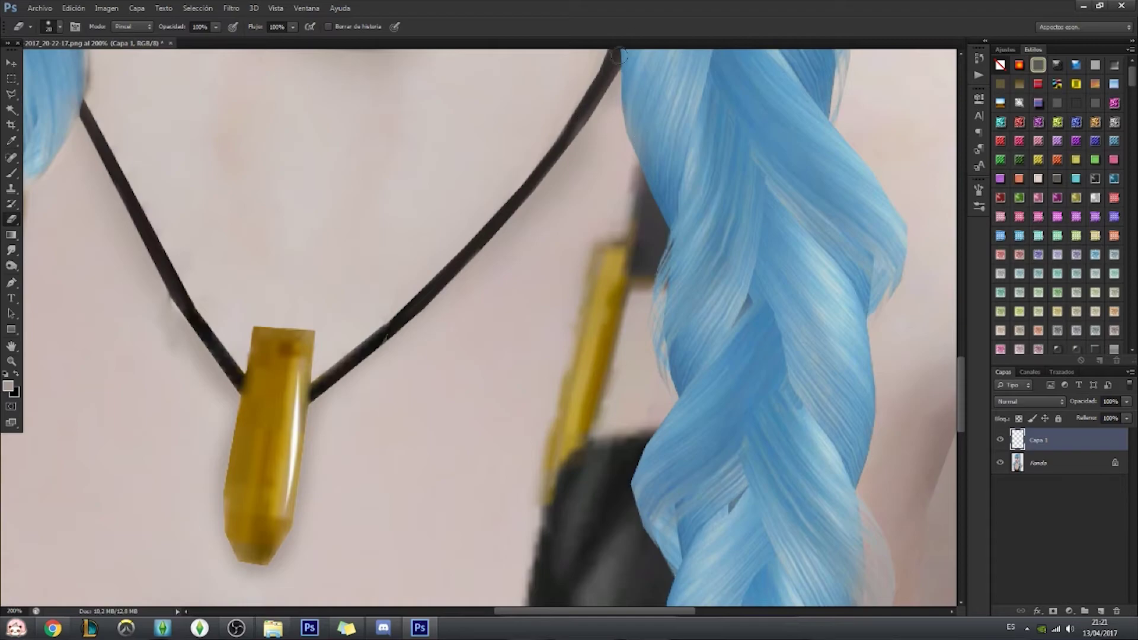
key("z")
left_click(411, 27)
left_click(346, 364)
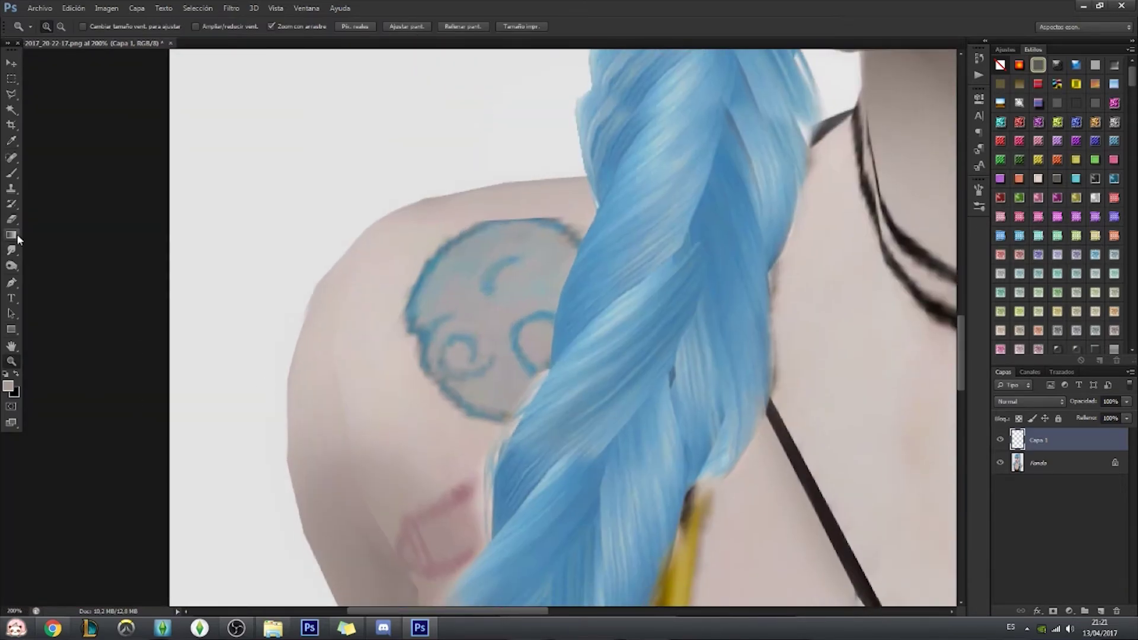
Sample the tattoo's bluish-grey and paint the inside of the shoulder tattoo on a new layer.
key("i")
left_click(8, 386)
left_click(779, 217)
left_click(930, 254)
key("ctrl+shift+alt+n")
key("b")
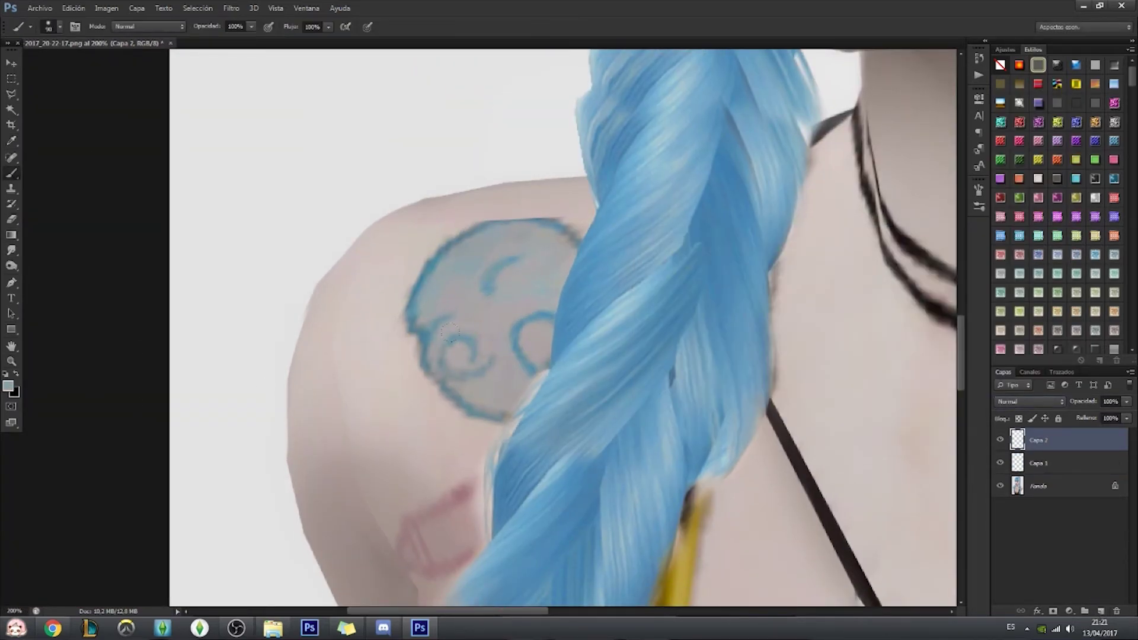
mouse_move(428, 308)
left_mouse_down()
mouse_move(515, 249)
mouse_move(533, 261)
mouse_move(450, 332)
mouse_move(464, 384)
left_mouse_up()
Paint a brighter blue arc and top outline inside the tattoo circle.
left_click(8, 386)
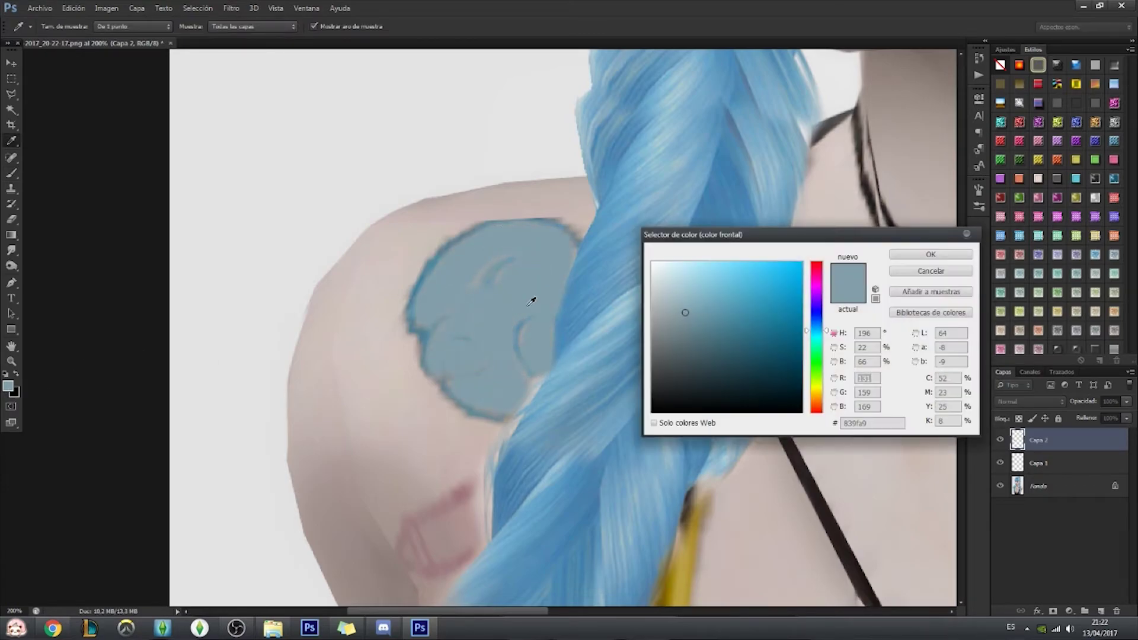
left_click(761, 278)
left_click(931, 255)
left_click_drag(538, 311, 549, 390)
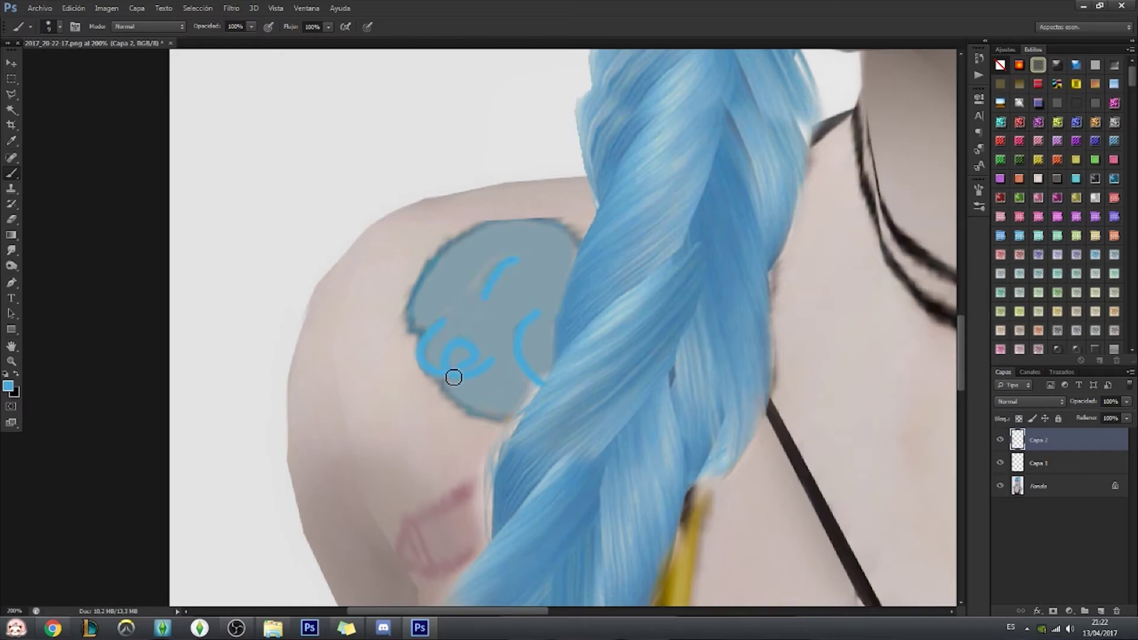
left_click_drag(428, 339, 581, 246)
Choose a greyish-blue colour and zoom in on the chest and shoulder.
left_click(8, 385)
left_click(451, 263)
left_click(930, 254)
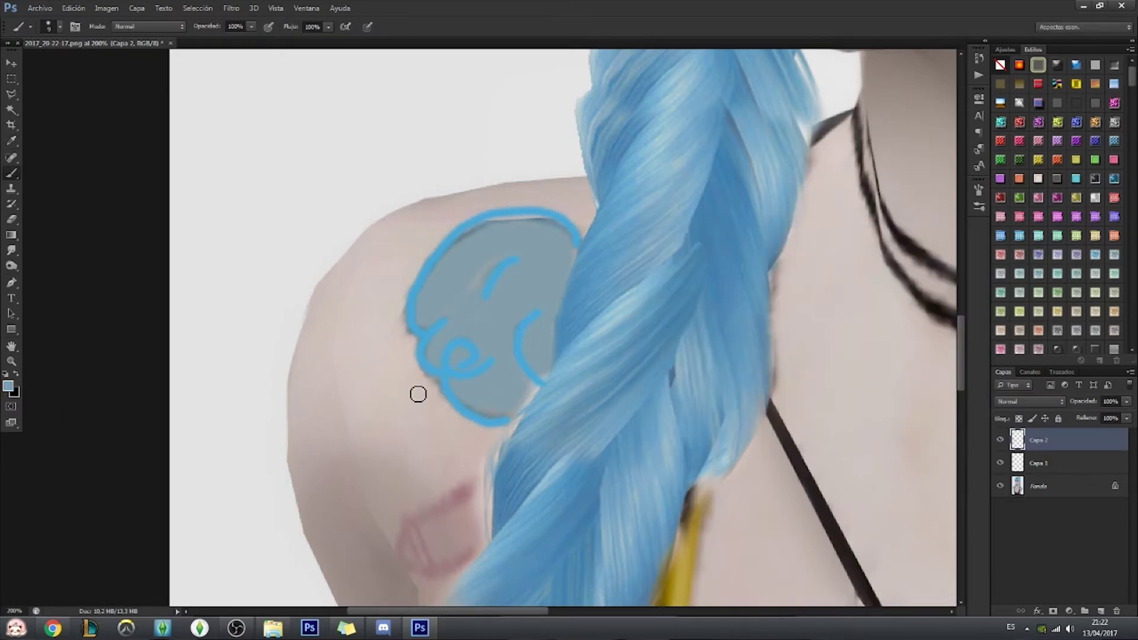
key("z")
left_click(407, 26)
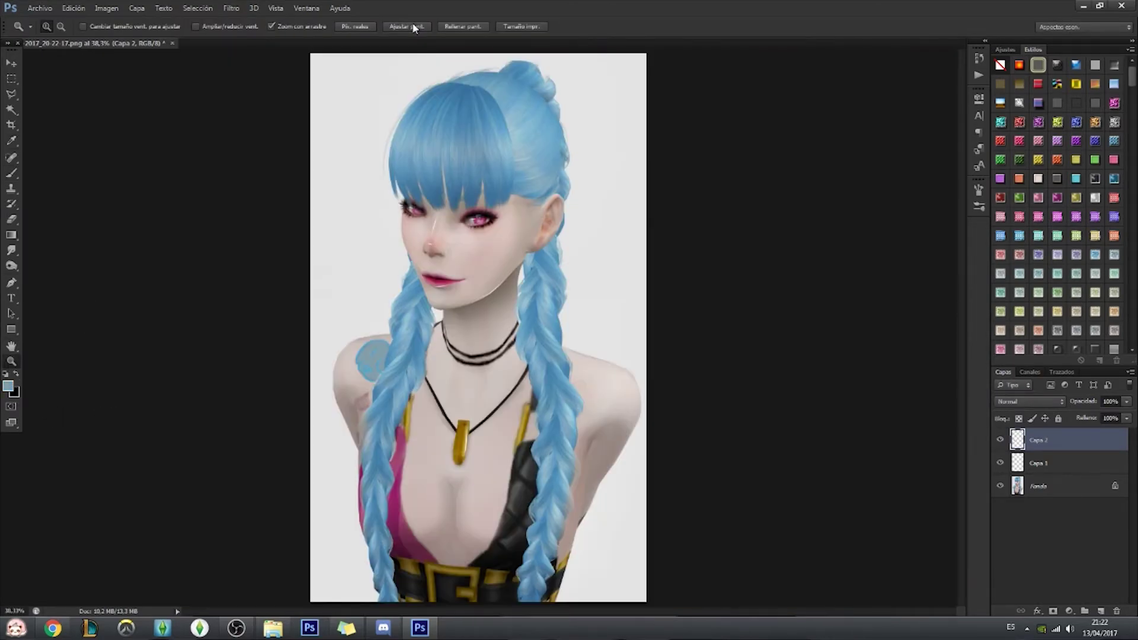
left_click(325, 374)
Pick a pink colour, add a new layer and undo the bright-blue outline strokes.
left_click(8, 385)
left_click(391, 350)
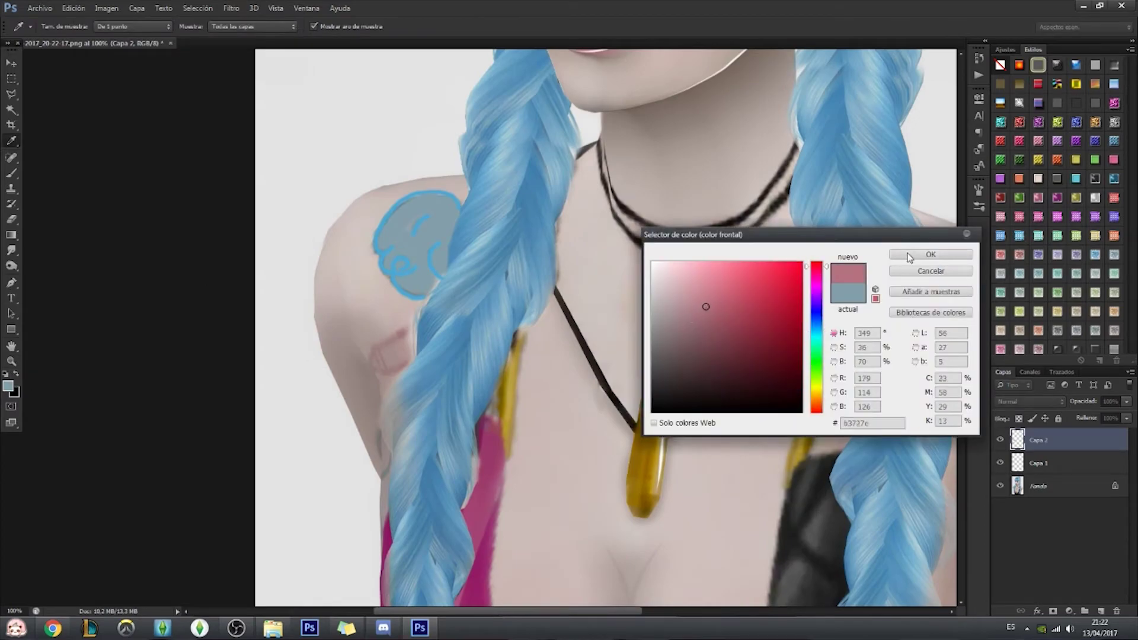
left_click(930, 255)
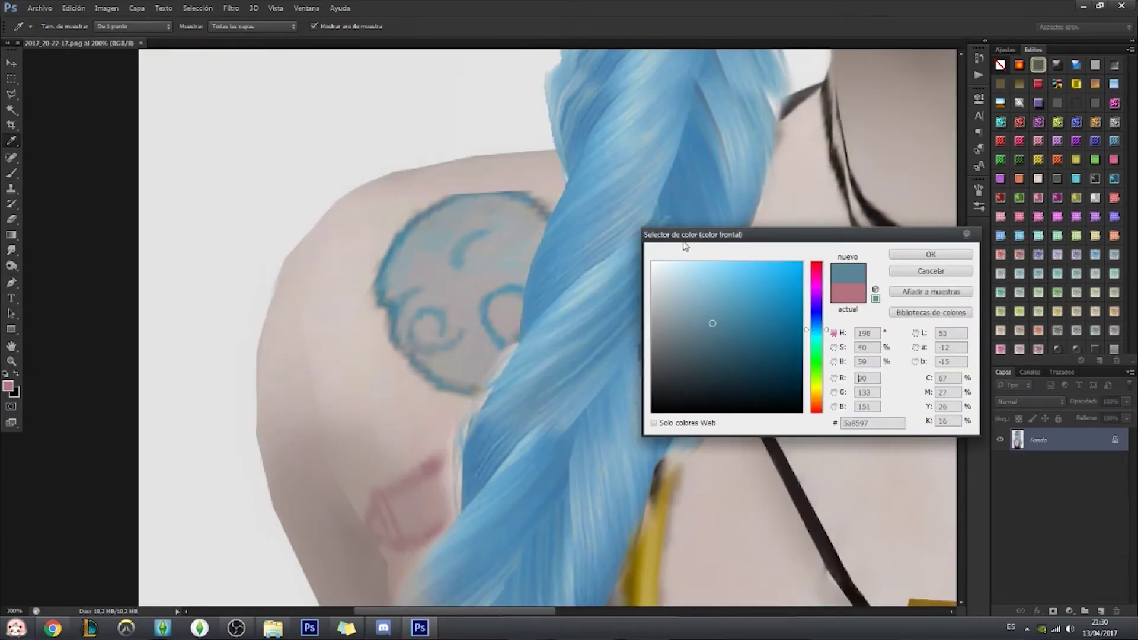
key("Return")
key("ctrl+shift+alt+n")
left_click(12, 177)
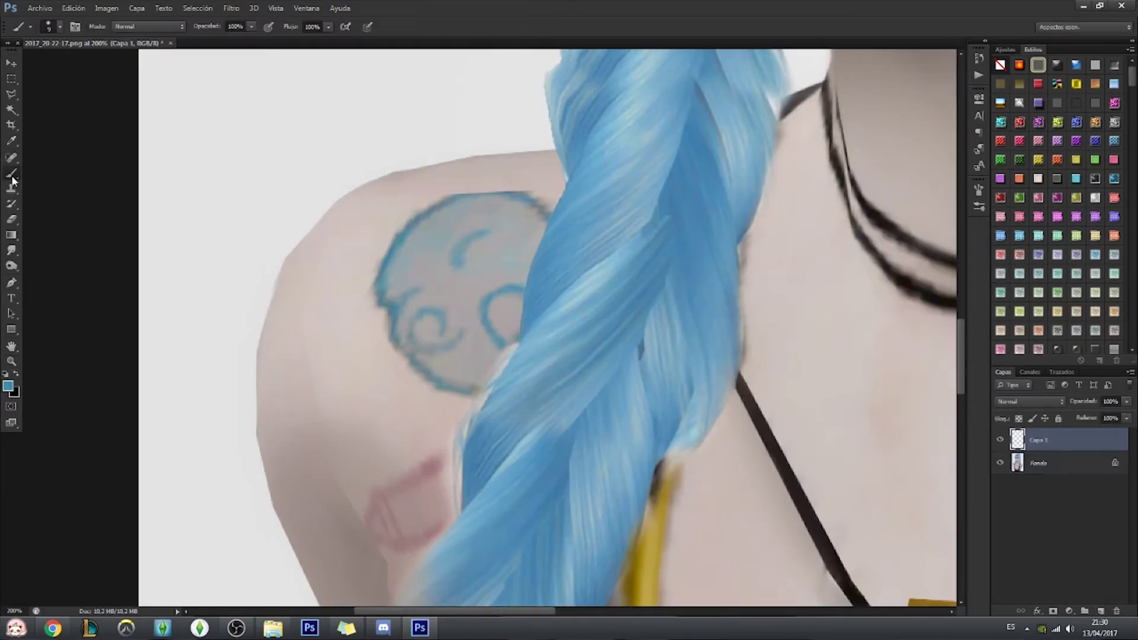
key("ctrl+z")
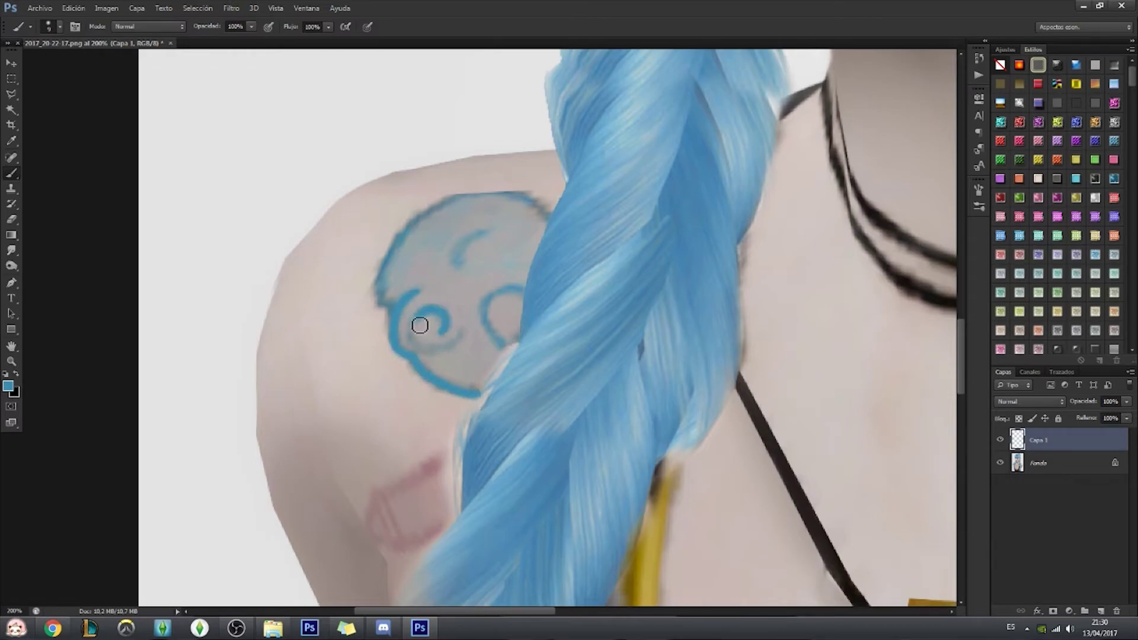
Repaint the tattoo's blue spiral and arcs, then paint a teal fill on a new layer.
left_click_drag(419, 325, 462, 334)
left_click_drag(521, 289, 515, 354)
left_click_drag(399, 250, 551, 246)
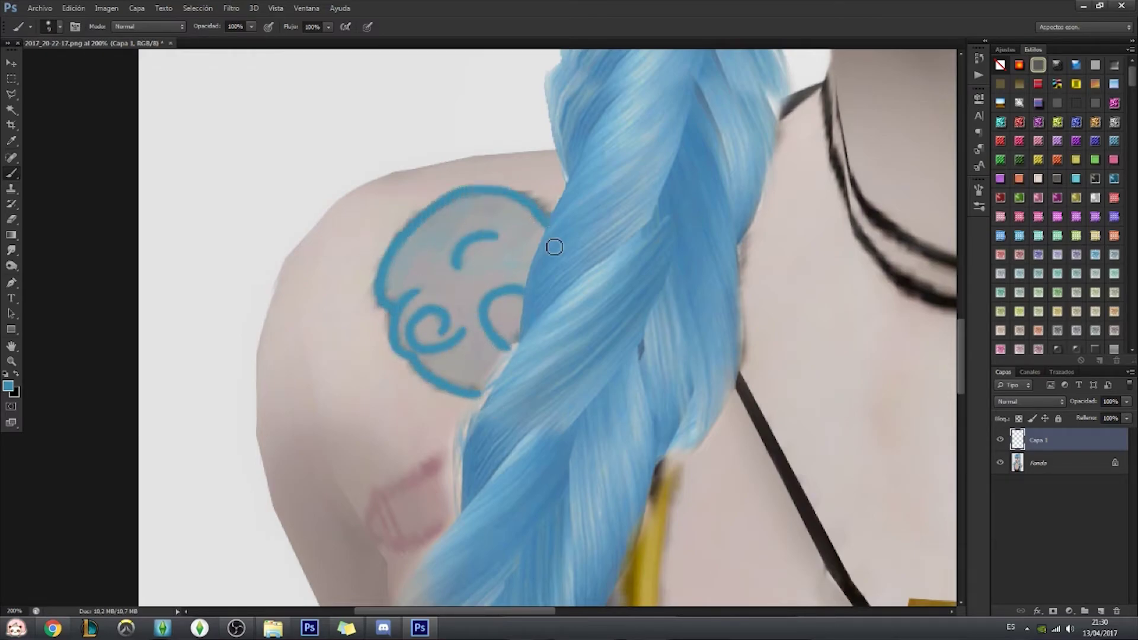
left_click(712, 292)
key("Return")
key("ctrl+shift+alt+n")
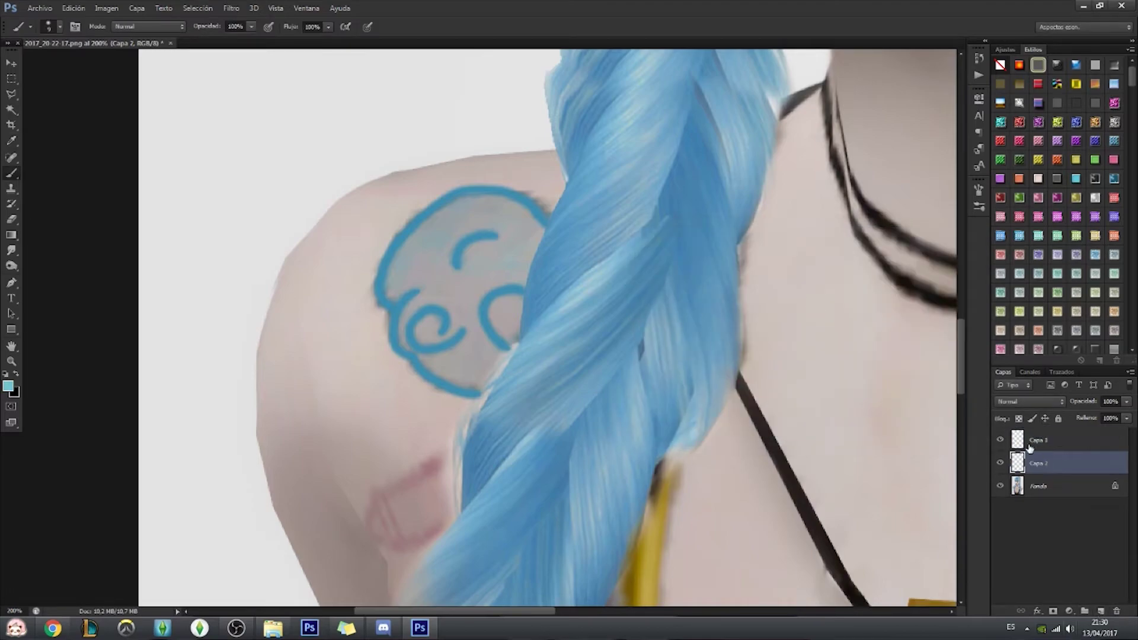
mouse_move(431, 283)
left_mouse_down()
mouse_move(401, 297)
mouse_move(446, 219)
mouse_move(454, 312)
mouse_move(502, 381)
left_mouse_up()
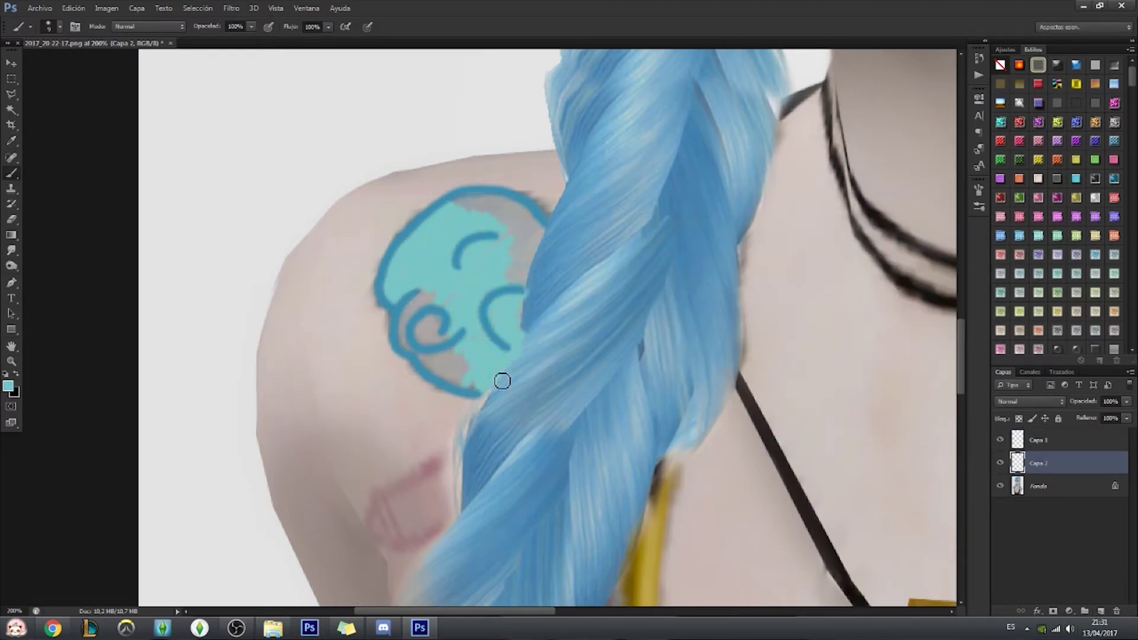
mouse_move(456, 221)
left_mouse_down()
mouse_move(516, 261)
mouse_move(540, 224)
left_mouse_up()
Draw a pink crystal outline on the shoulder on the Capa 1 layer.
left_click(1043, 439)
left_click(8, 386)
left_click(439, 521)
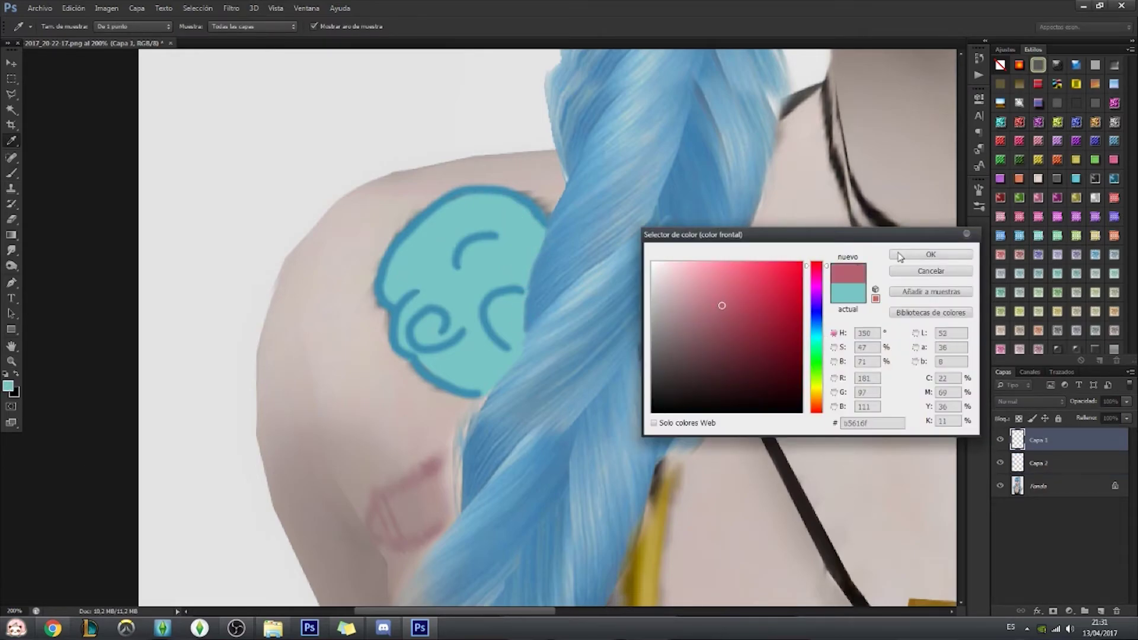
key("Return")
scroll(953, 371, "down", 5)
mouse_move(380, 234)
left_mouse_down()
mouse_move(462, 252)
mouse_move(451, 201)
left_mouse_up()
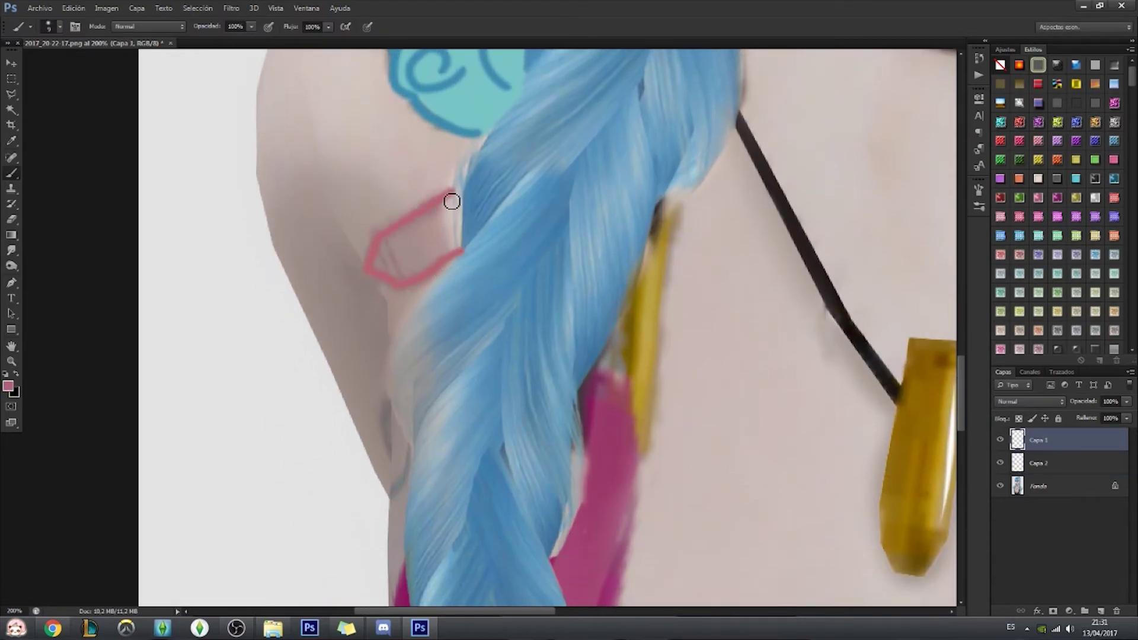
Fill the crystal outline with light pink on the Capa 2 layer.
left_click(8, 386)
left_click(686, 287)
key("Return")
key("alt+bracketleft")
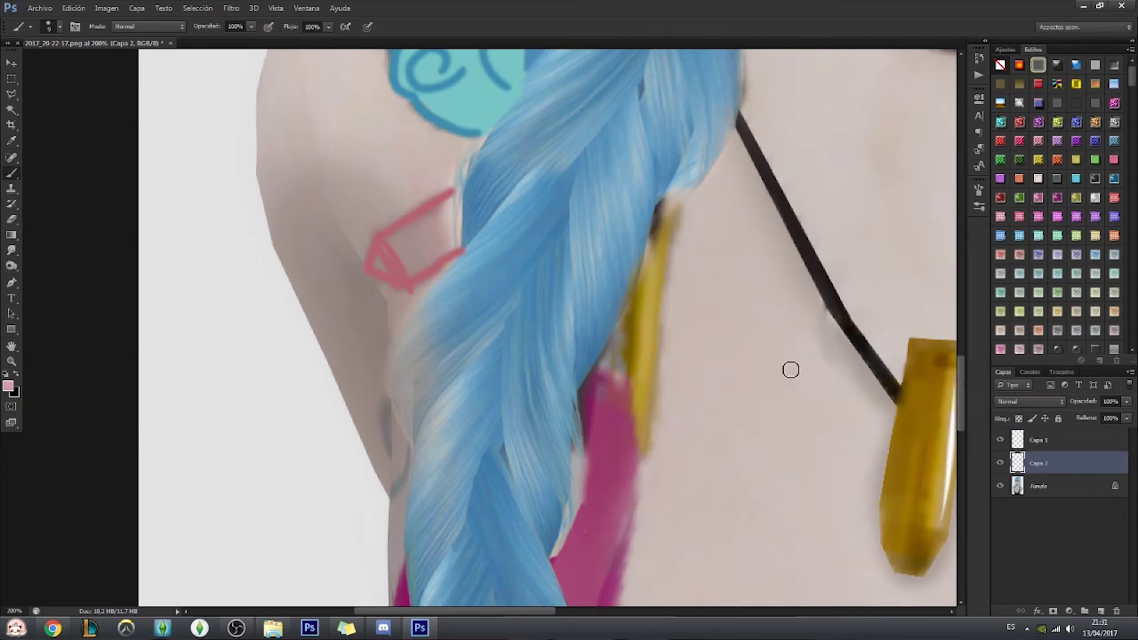
mouse_move(379, 261)
left_mouse_down()
mouse_move(423, 265)
mouse_move(447, 236)
mouse_move(414, 228)
left_mouse_up()
Fit the image on screen and open the Gaussian Blur filter.
key("z")
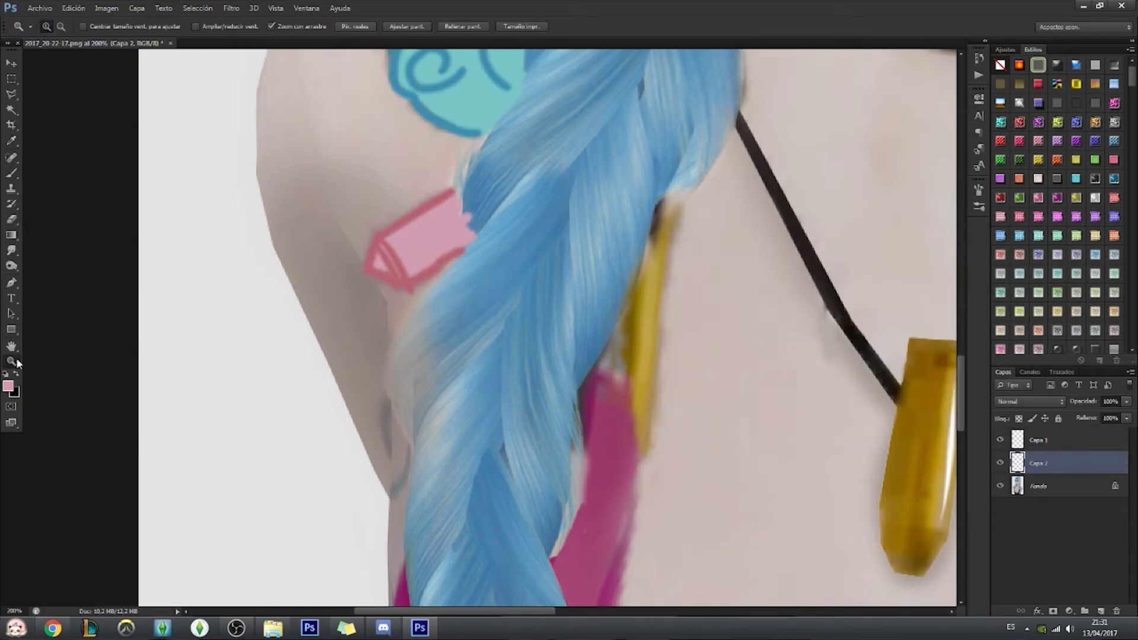
key("ctrl+0")
left_click(231, 8)
left_click(445, 243)
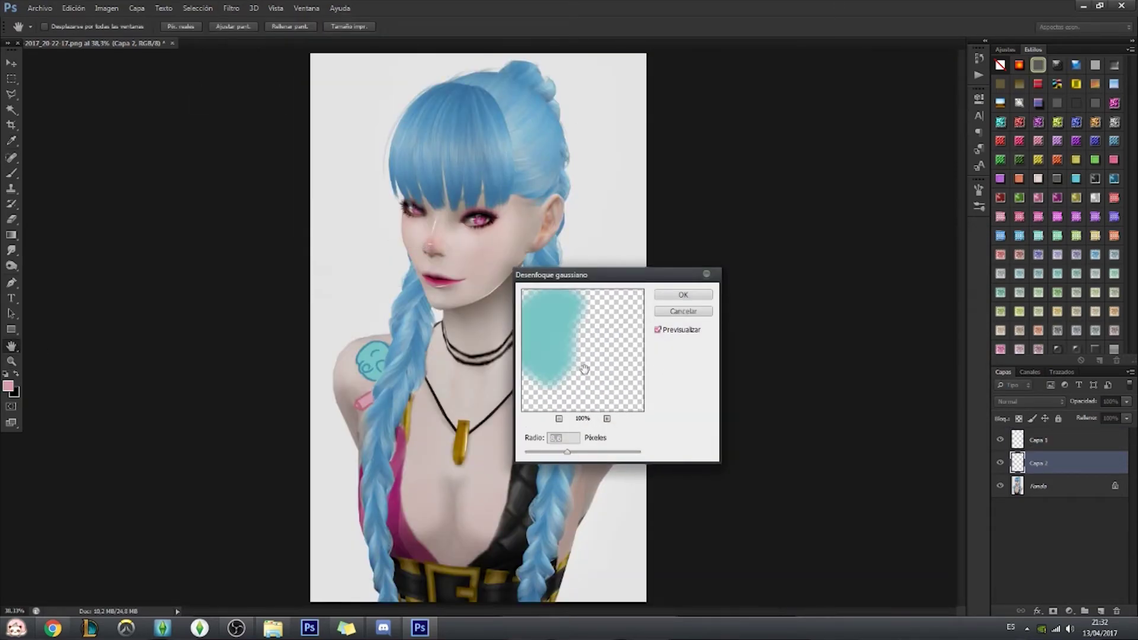
Apply a Gaussian blur of about 19.6 radius to the tattoo fill layer Capa 2.
left_click_drag(560, 451, 576, 455)
key("Return")
key("alt+bracketright")
Apply Surface Blur with a lowered threshold to the outline layer Capa 1.
left_click(231, 8)
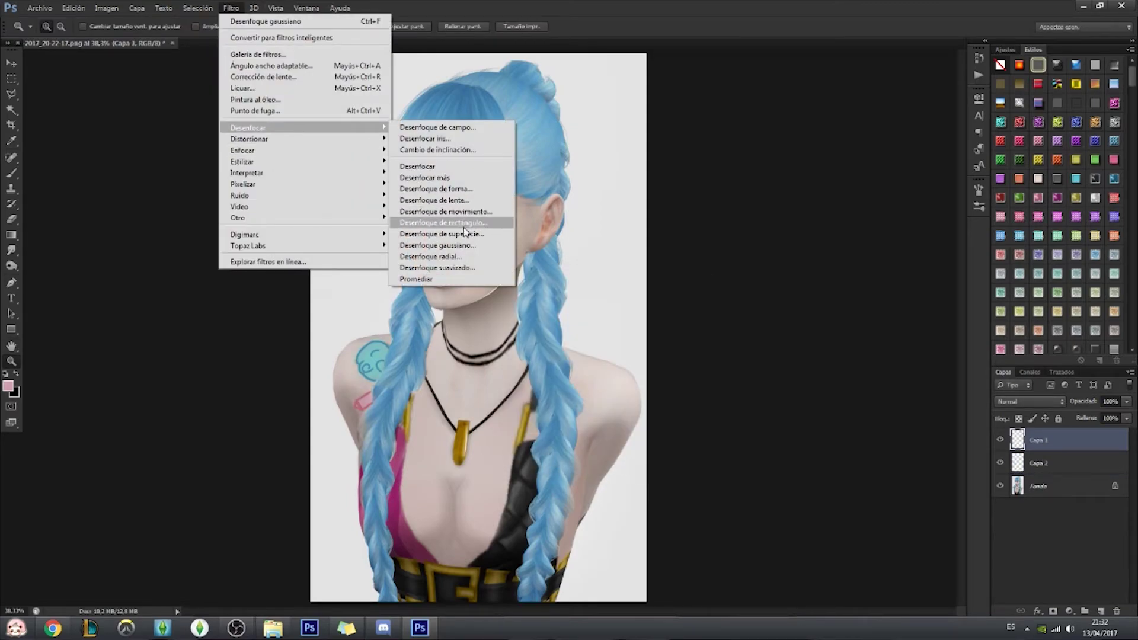
left_click(444, 228)
left_click_drag(696, 261, 711, 284)
left_click_drag(665, 381, 646, 381)
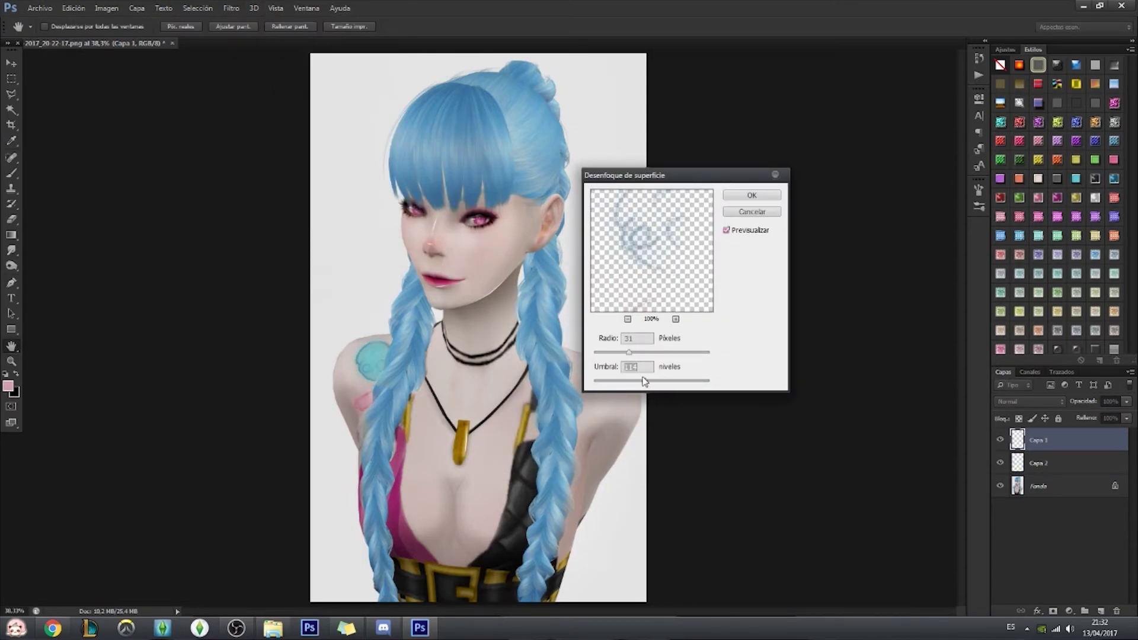
key("Return")
left_click_drag(365, 377, 426, 376)
Merge outline layer Capa 1 down into fill layer Capa 2 with Ctrl+E.
left_click(12, 220)
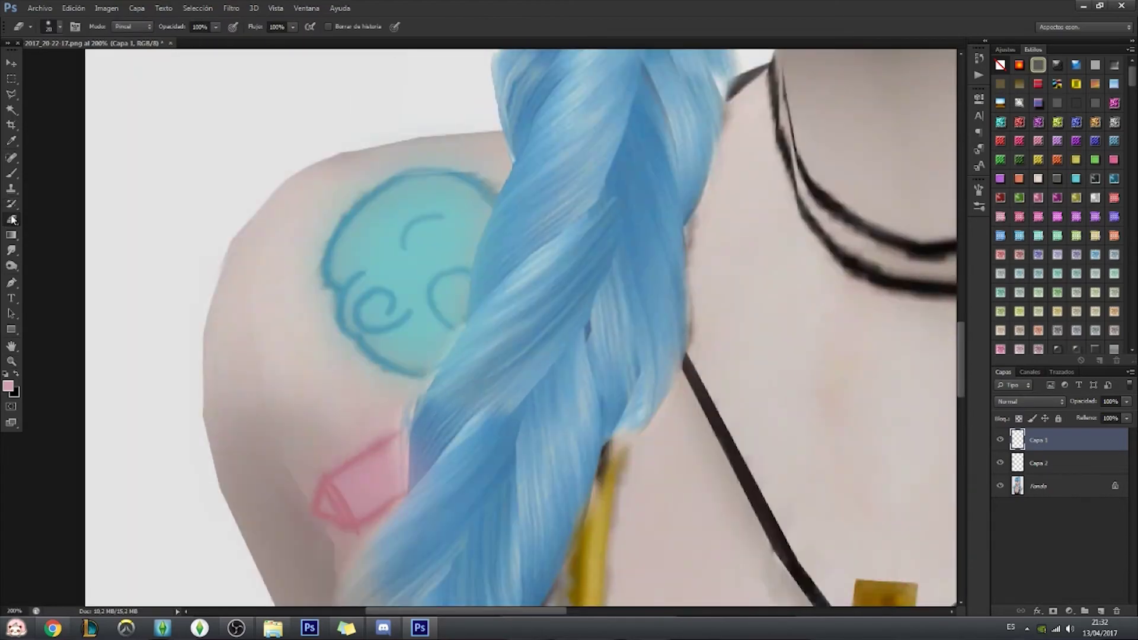
left_click(1039, 466)
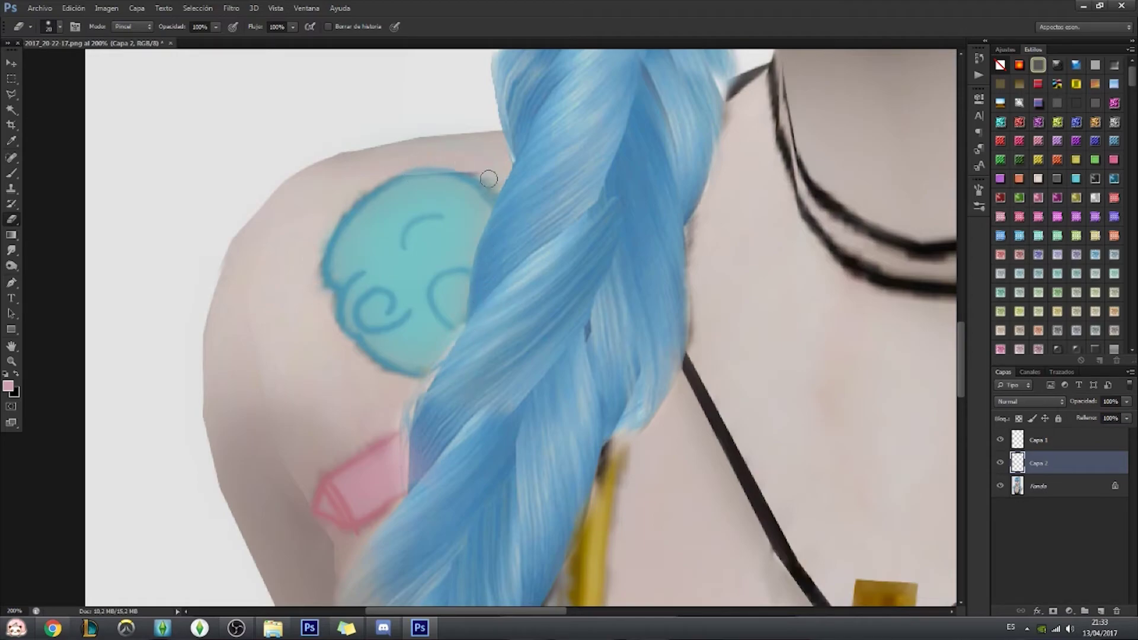
key("alt+bracketright")
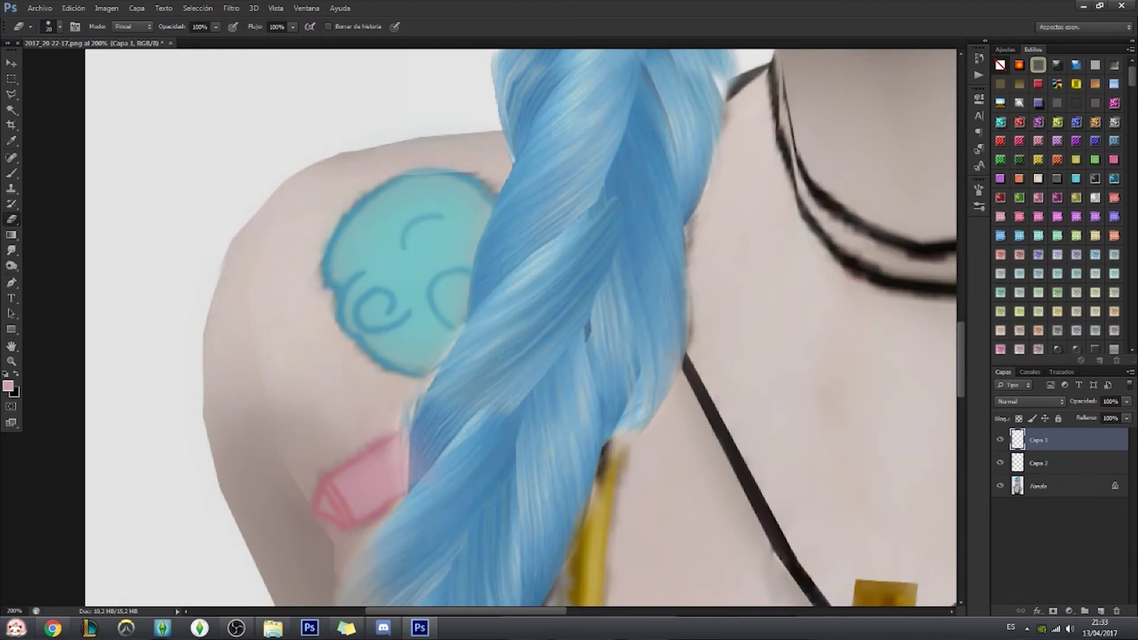
key("ctrl+e")
left_click(14, 359)
left_click(414, 27)
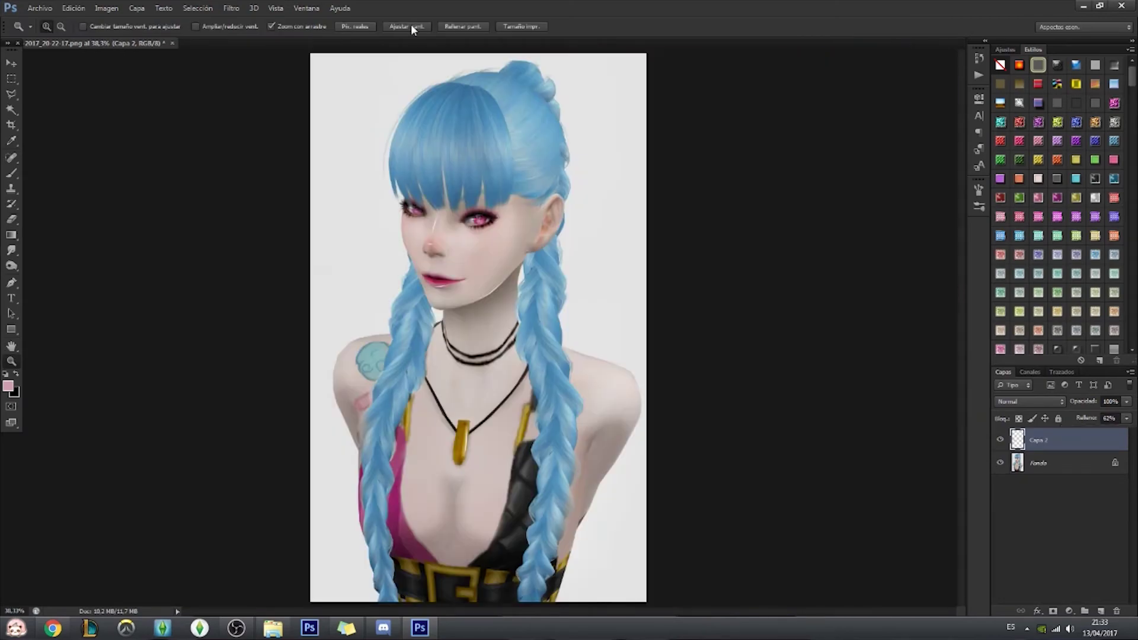
right_click(1065, 464)
Flatten the image and zoom in to about 300% on the eye to clone out the iris speckles.
left_click(977, 570)
key("r")
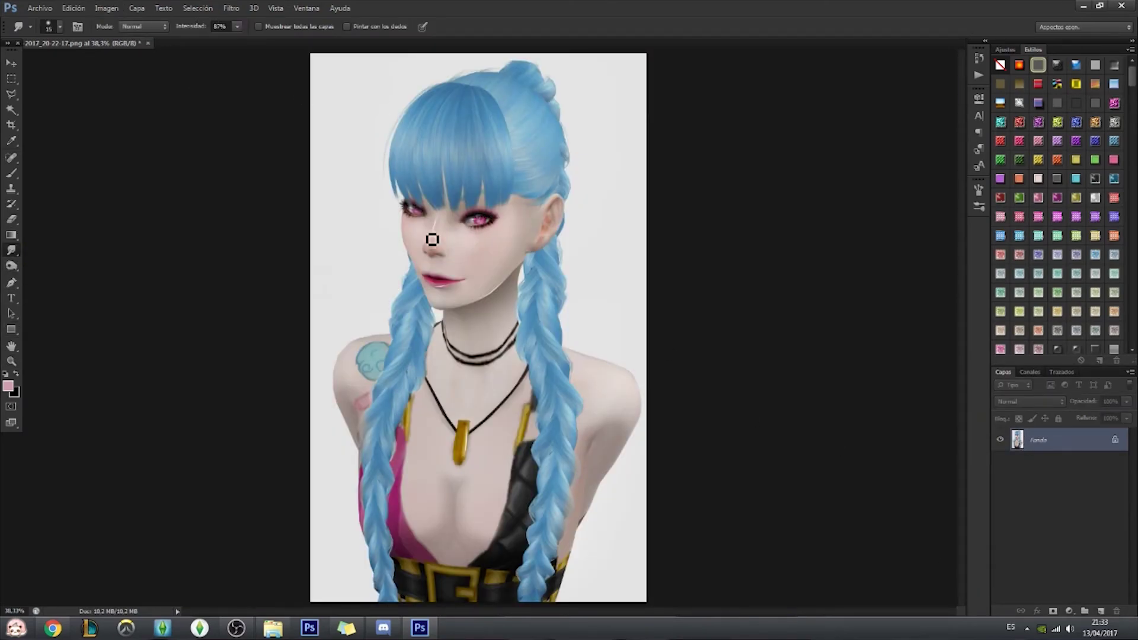
key("s")
scroll(484, 214, "up", 10)
left_click(7, 376)
key("ctrl+minus")
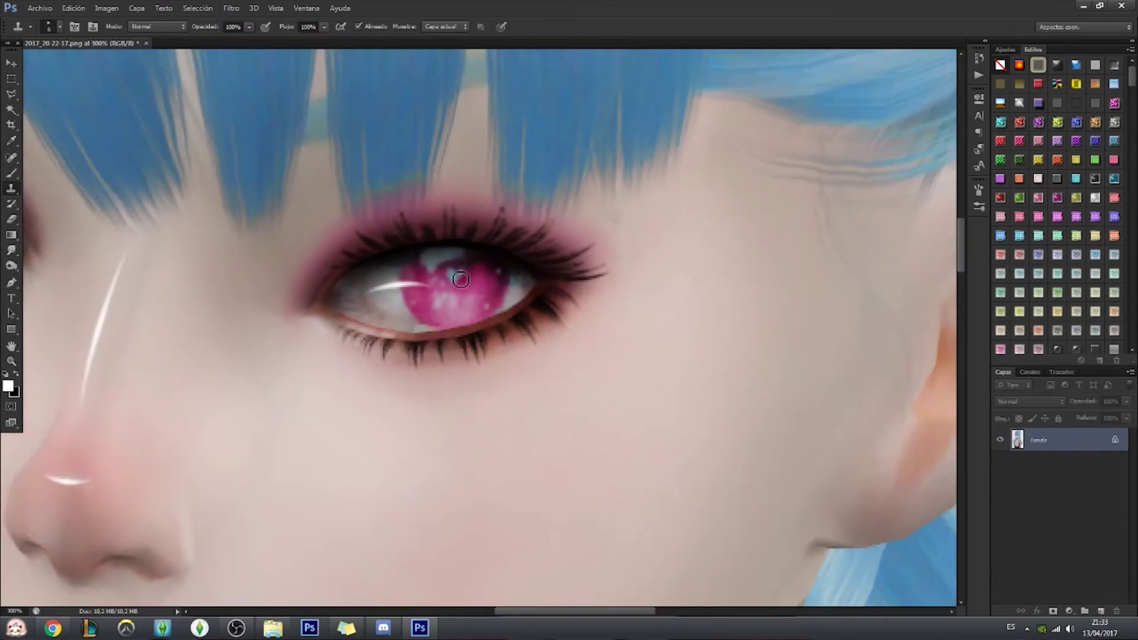
Switch to the Smudge tool at 36% strength to soften the lips.
key("b")
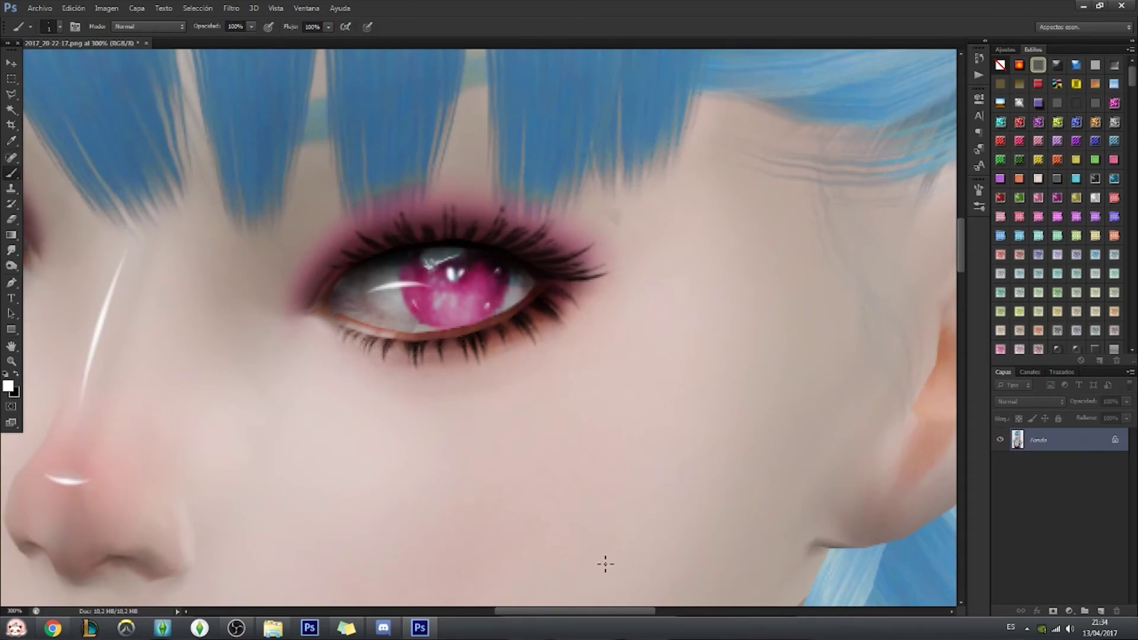
scroll(345, 195, "left", 5)
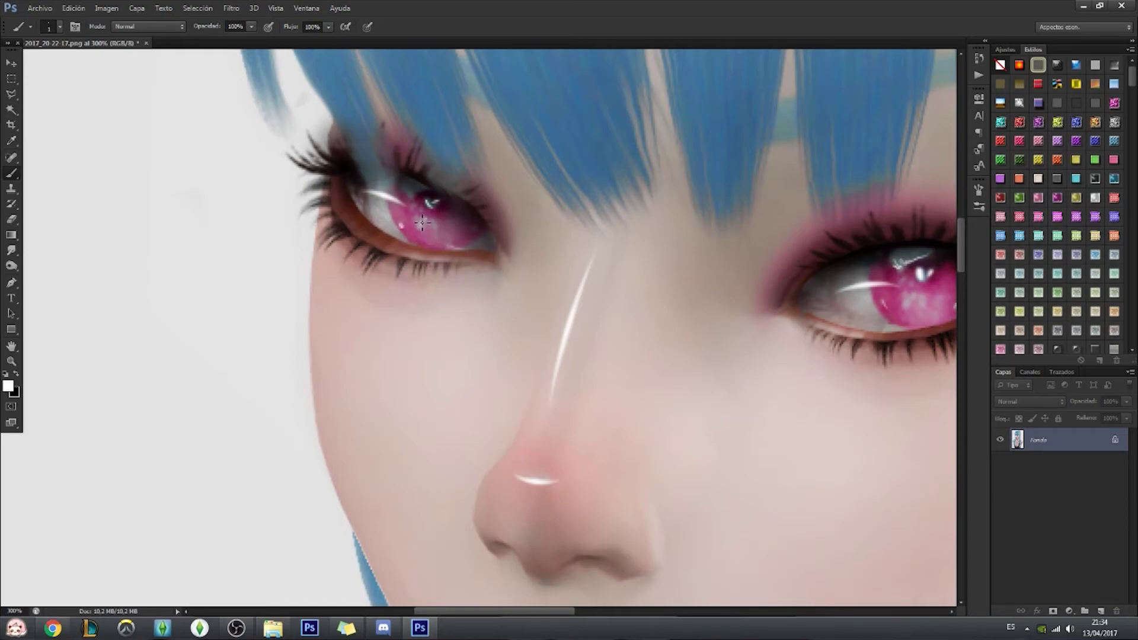
scroll(421, 333, "down", 5)
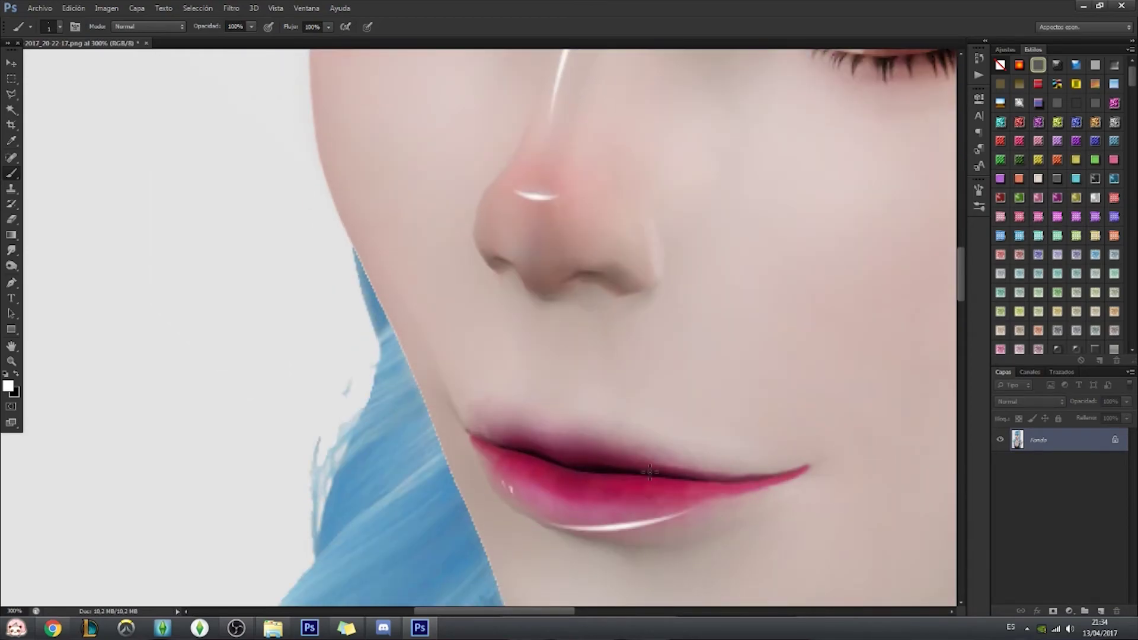
key("r")
scroll(628, 477, "down", 2)
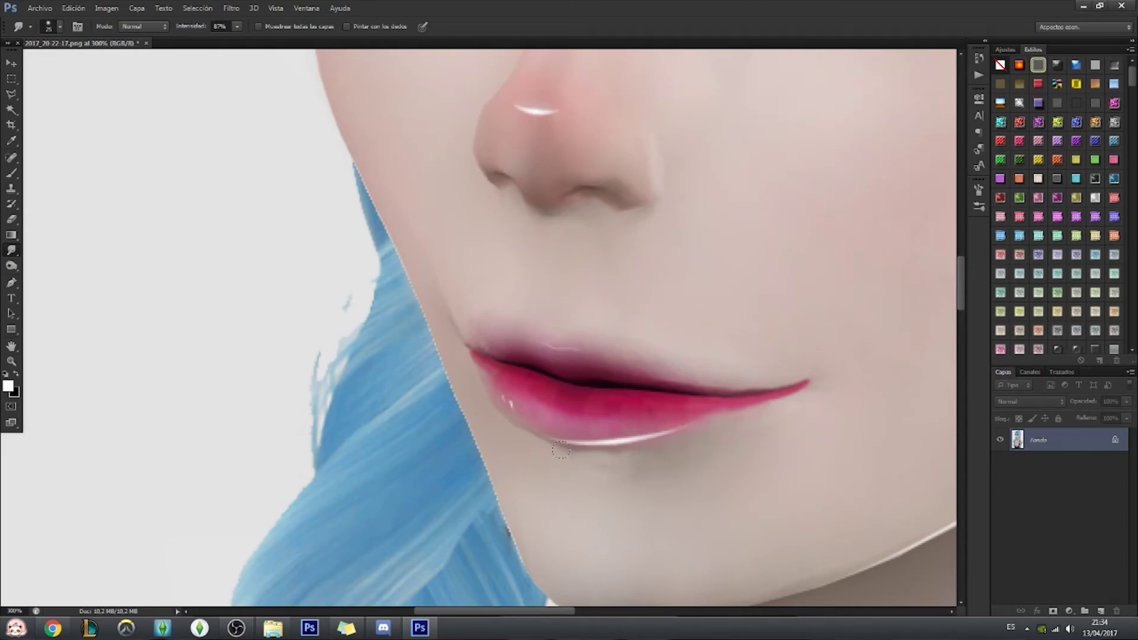
left_click_drag(236, 26, 207, 43)
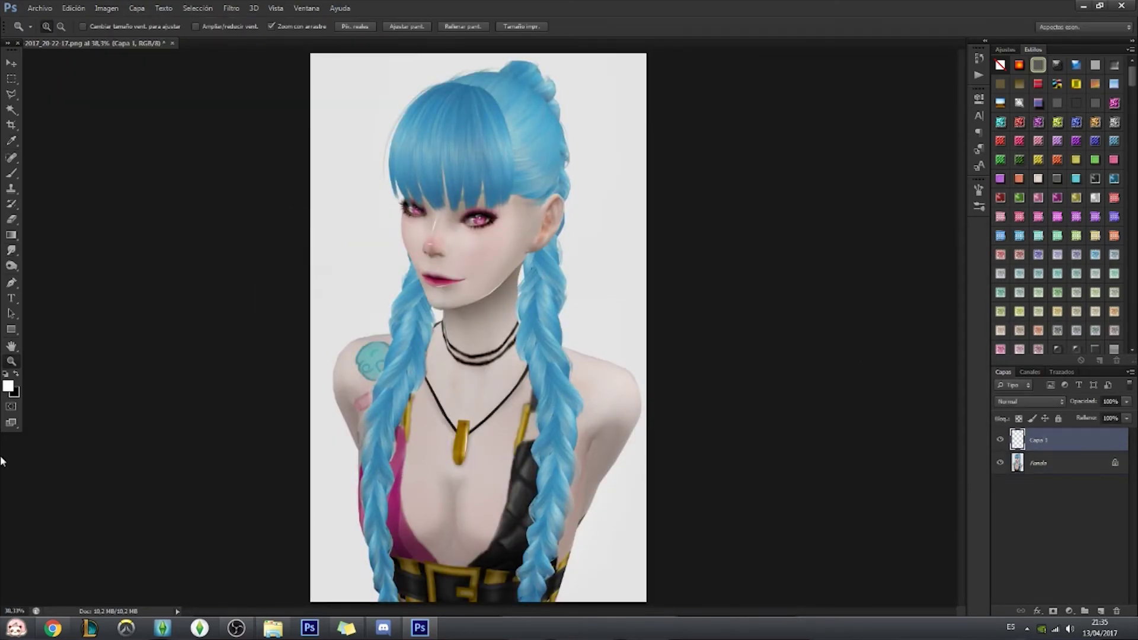
Confirm the blue hair colour and choose a round brush preset, zoomed to 100%.
key("Return")
left_click(11, 173)
key("F5")
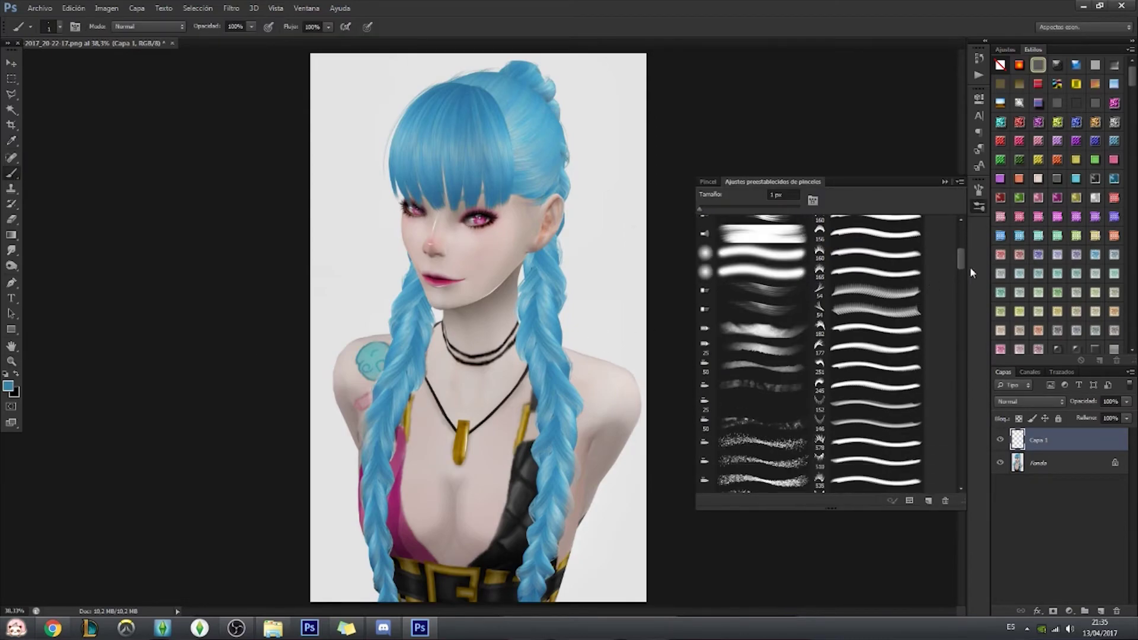
left_click_drag(970, 267, 970, 343)
left_click(761, 343)
scroll(762, 344, "down", 5)
key("ctrl+1")
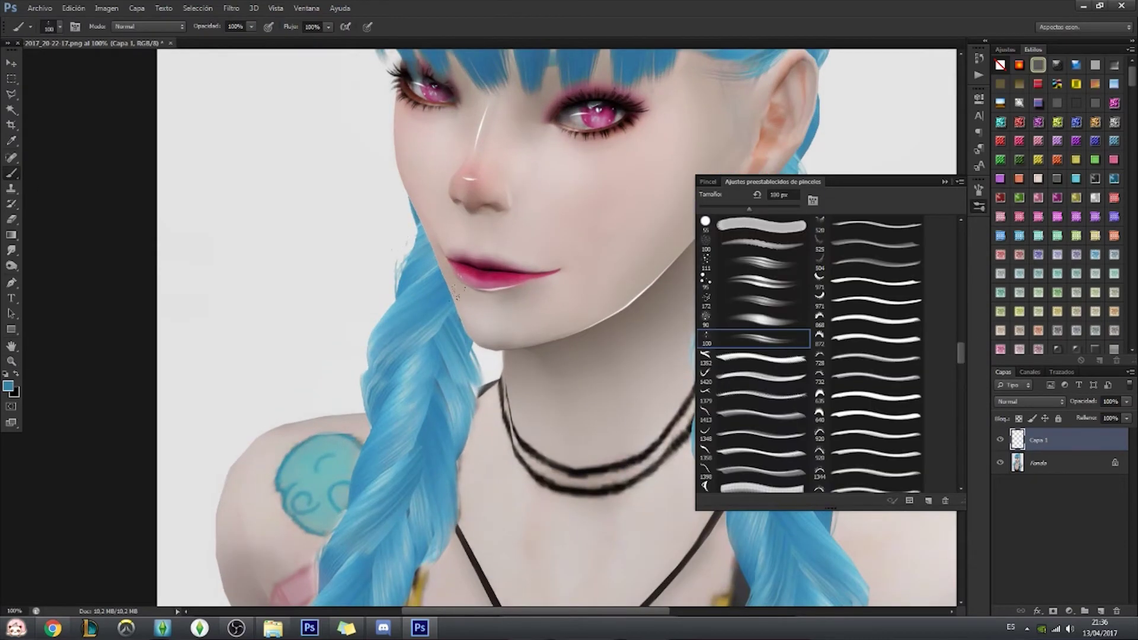
Paint blue strands along the left braid, from the neck and chest down over the belt.
left_click_drag(418, 231, 320, 575)
mouse_move(492, 343)
left_mouse_down()
mouse_move(468, 445)
mouse_move(415, 563)
left_mouse_up()
left_click(945, 181)
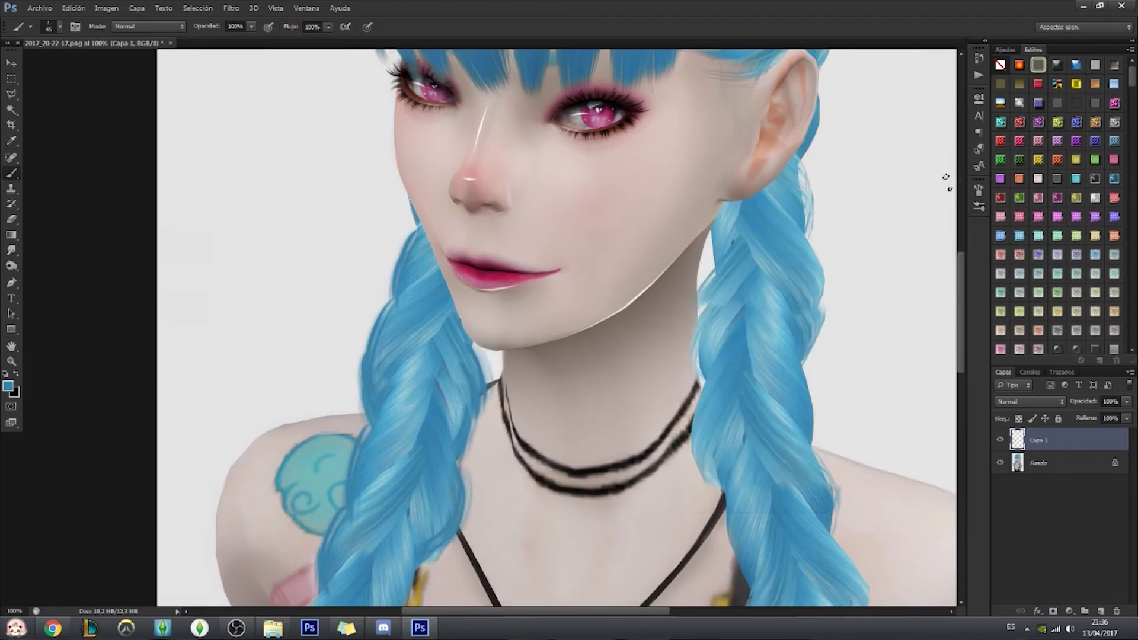
scroll(557, 326, "down", 5)
left_click_drag(308, 260, 326, 403)
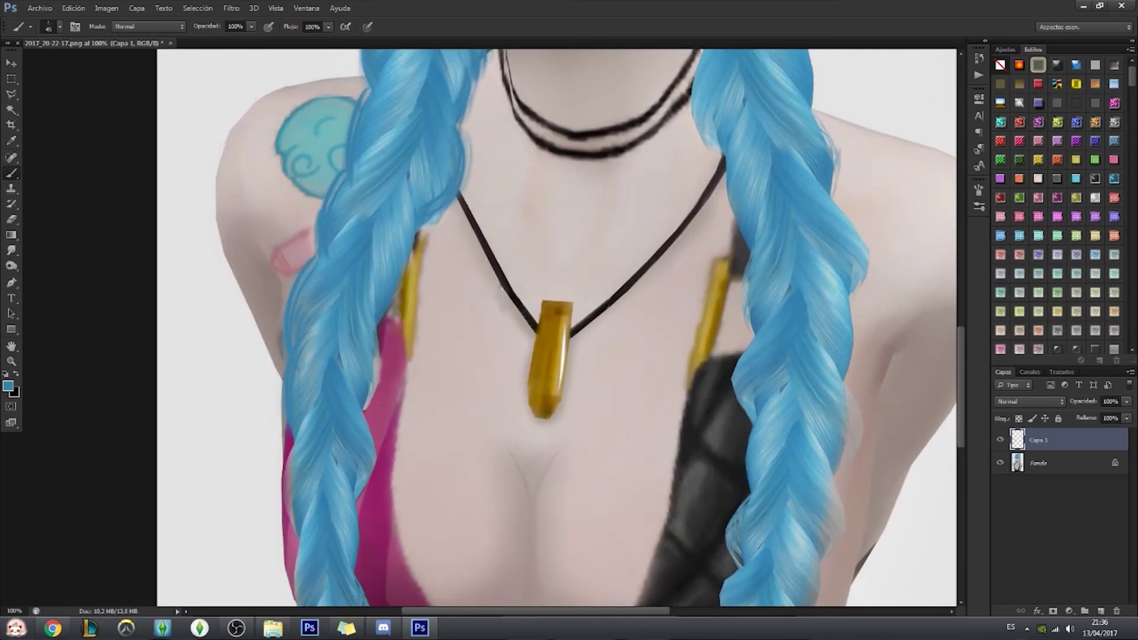
left_click_drag(407, 255, 371, 375)
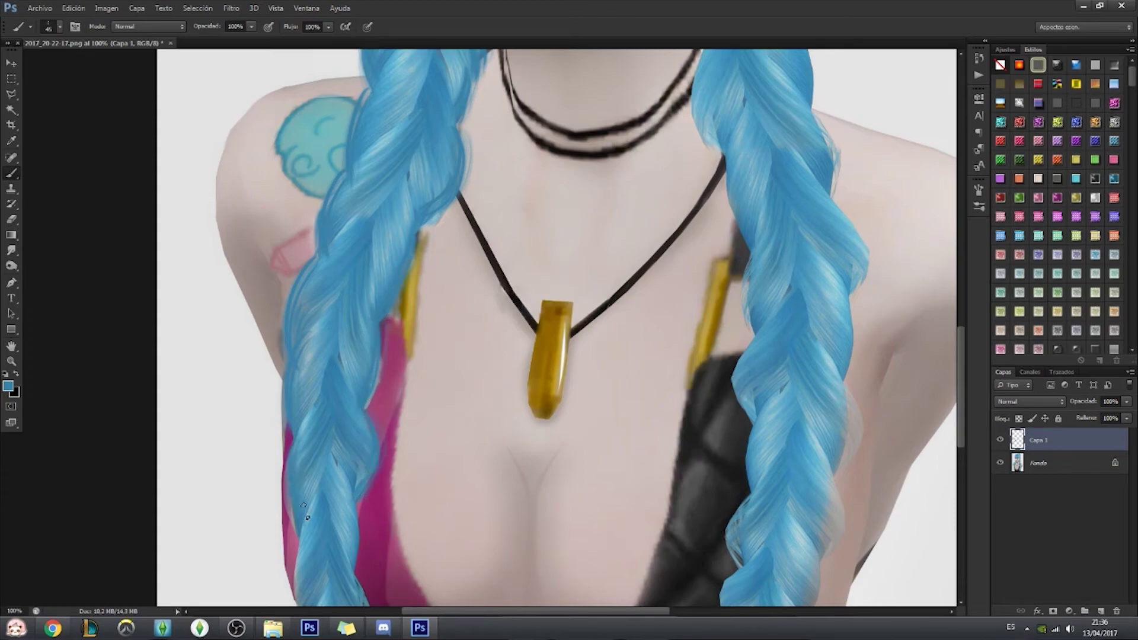
scroll(920, 249, "down", 5)
left_click_drag(299, 299, 335, 533)
left_click_drag(361, 412, 394, 533)
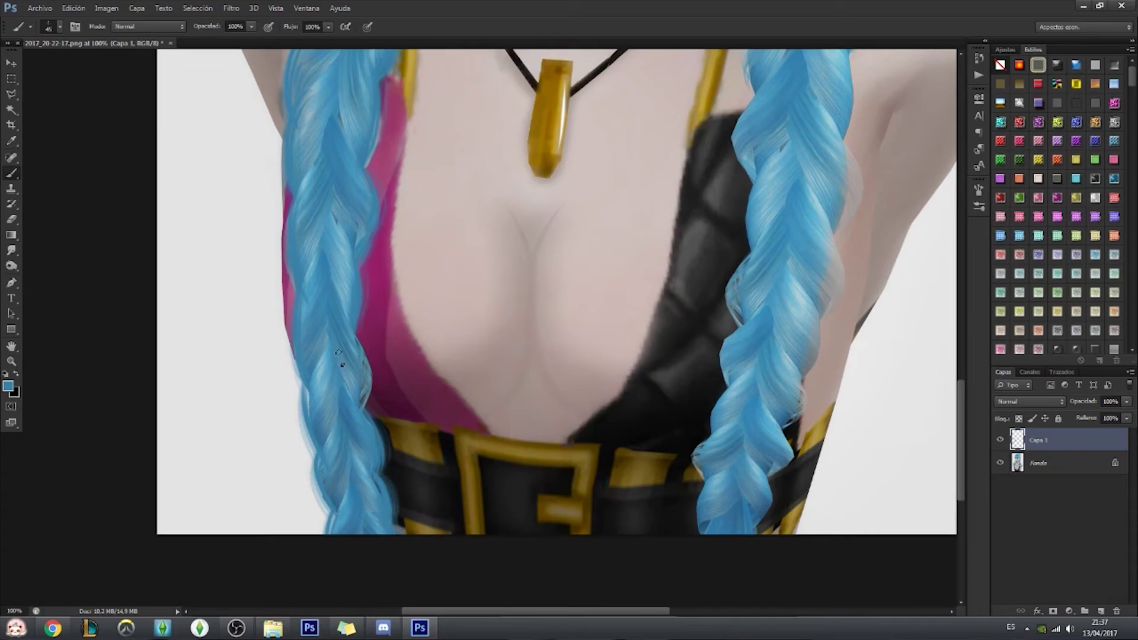
Paint blue strands down the inner and outer edges of the right braid.
key("h")
left_click_drag(602, 76, 601, 241)
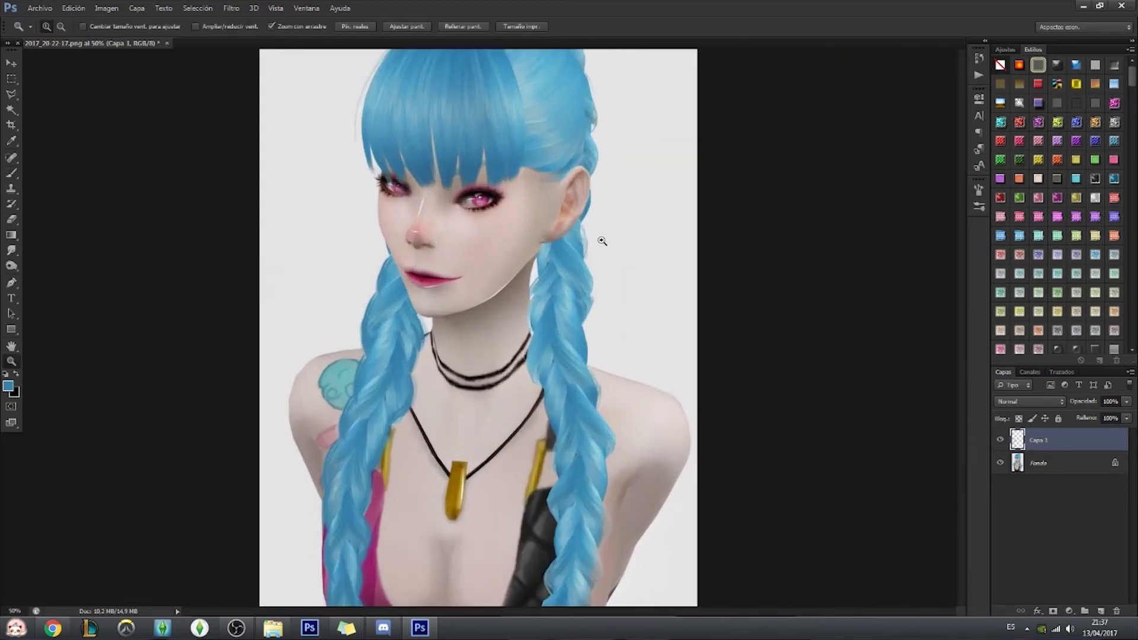
mouse_move(368, 293)
left_mouse_down()
mouse_move(358, 409)
mouse_move(368, 534)
left_mouse_up()
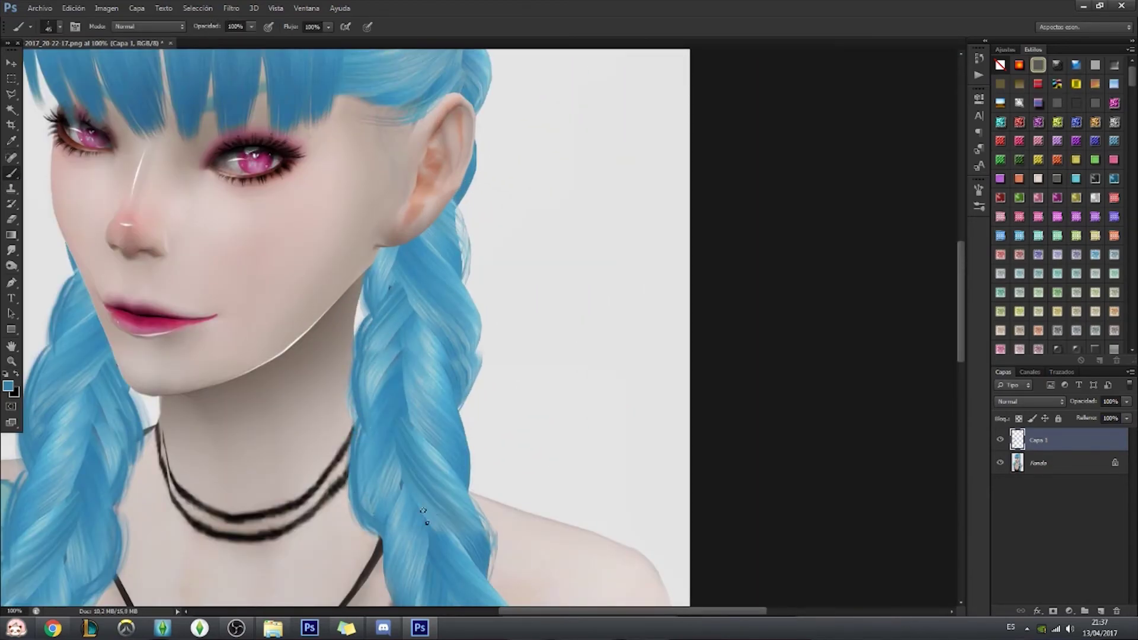
mouse_move(459, 281)
left_mouse_down()
mouse_move(474, 139)
mouse_move(471, 495)
mouse_move(489, 578)
left_mouse_up()
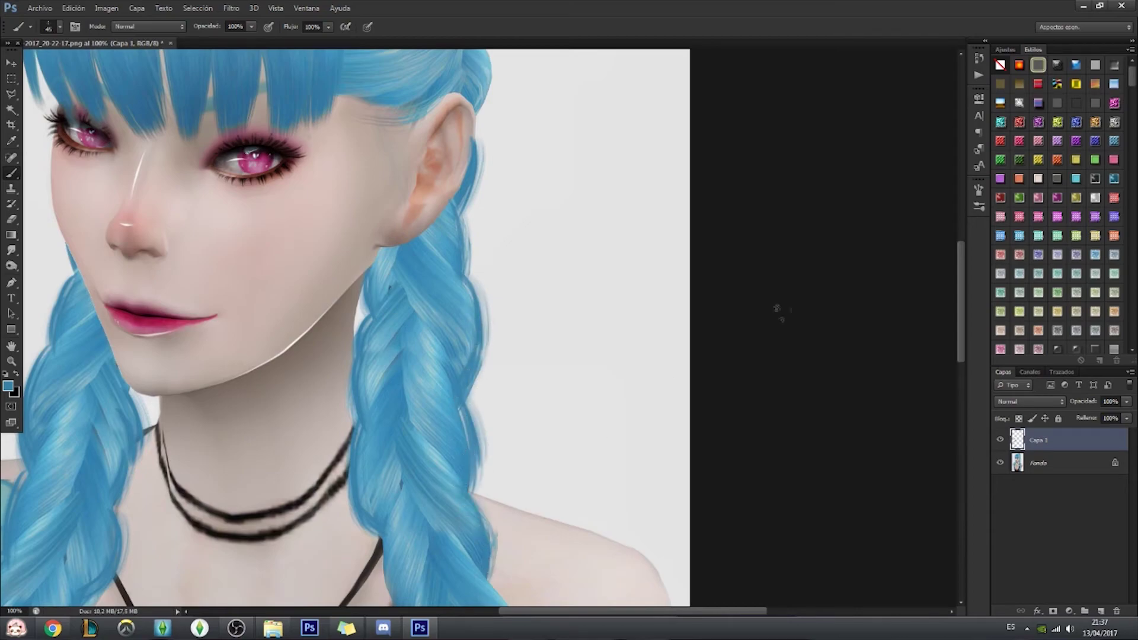
scroll(777, 308, "down", 5)
left_click_drag(495, 216, 474, 308)
left_click_drag(379, 255, 391, 347)
left_click_drag(522, 297, 500, 489)
Add more strands along the lower braid edges toward the belt.
scroll(501, 486, "down", 5)
left_click_drag(409, 258, 391, 359)
left_click_drag(522, 314, 504, 418)
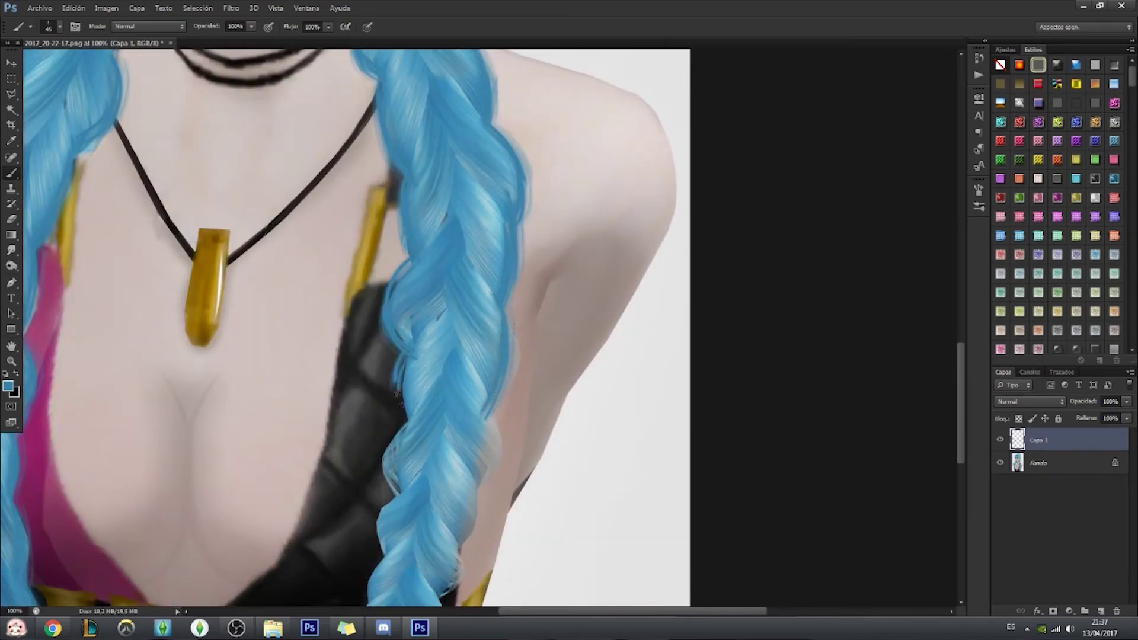
left_click_drag(409, 353, 397, 433)
left_click_drag(501, 403, 483, 486)
scroll(483, 474, "down", 5)
left_click_drag(406, 228, 377, 362)
left_click_drag(483, 273, 433, 450)
left_click_drag(386, 353, 355, 507)
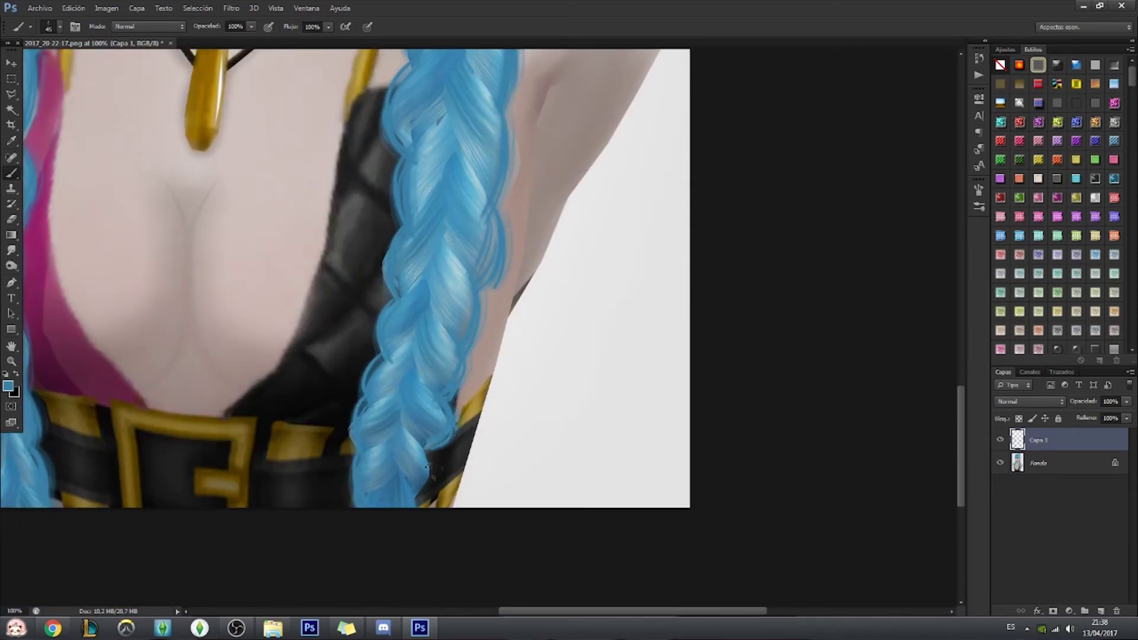
Fit the image on screen and open the foreground colour with the Eyedropper active.
key("ctrl+0")
key("i")
left_click(9, 386)
Sample a lighter blue from the hair and paint light strands on top of the hair.
left_click(530, 151)
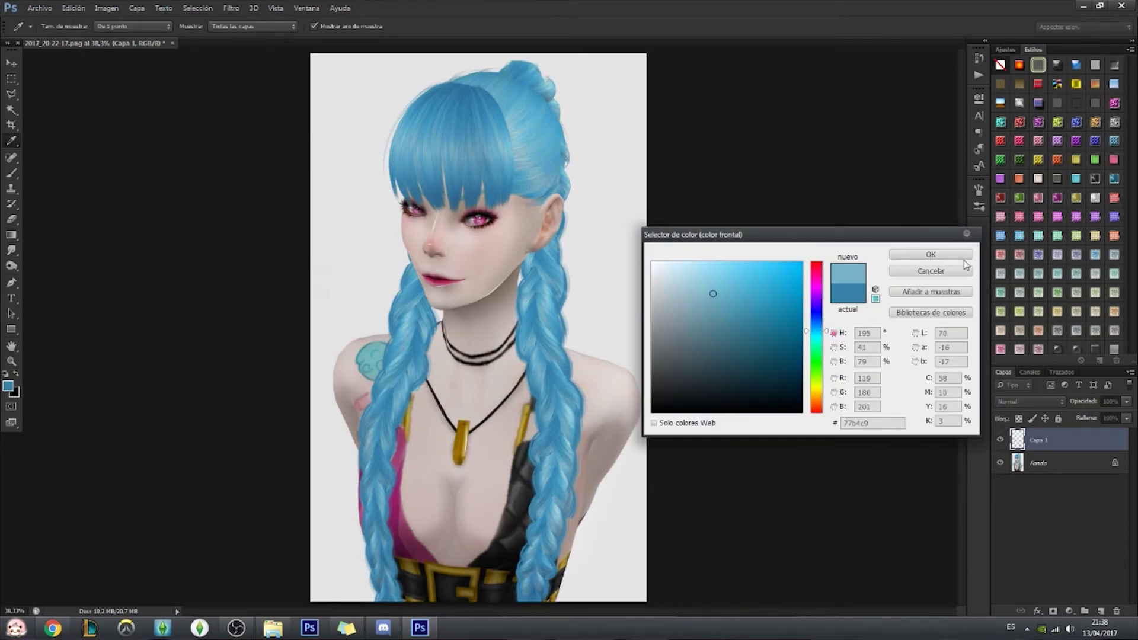
key("Return")
key("b")
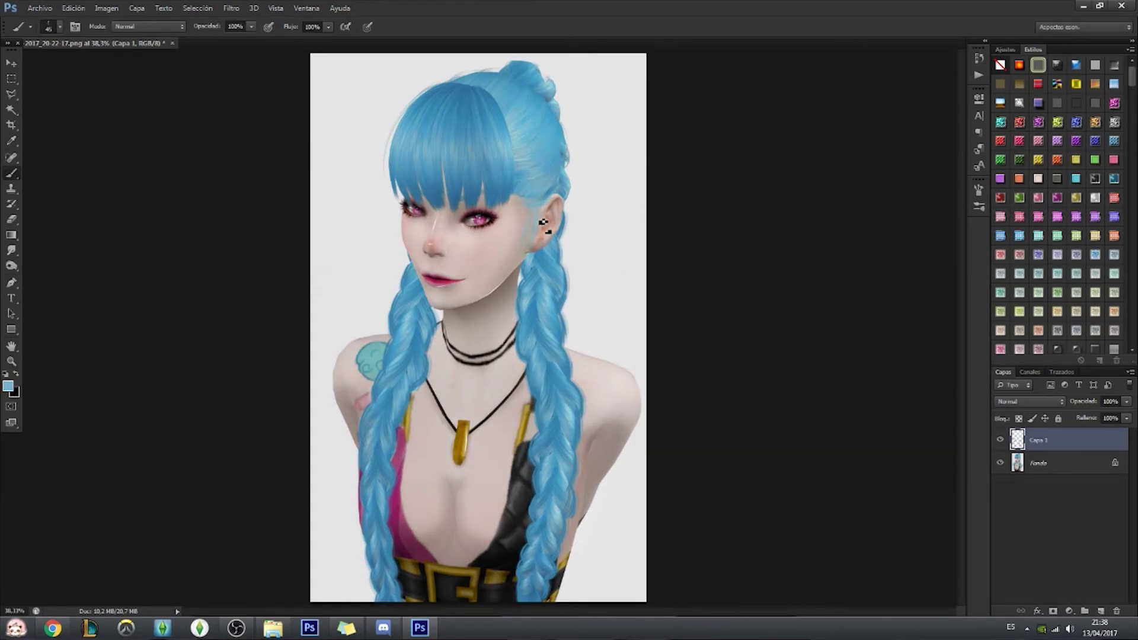
key("ctrl+alt+z")
key("ctrl+alt+z")
key("ctrl+alt+z")
key("ctrl+shift+z")
key("ctrl+shift+z")
key("ctrl+shift+z")
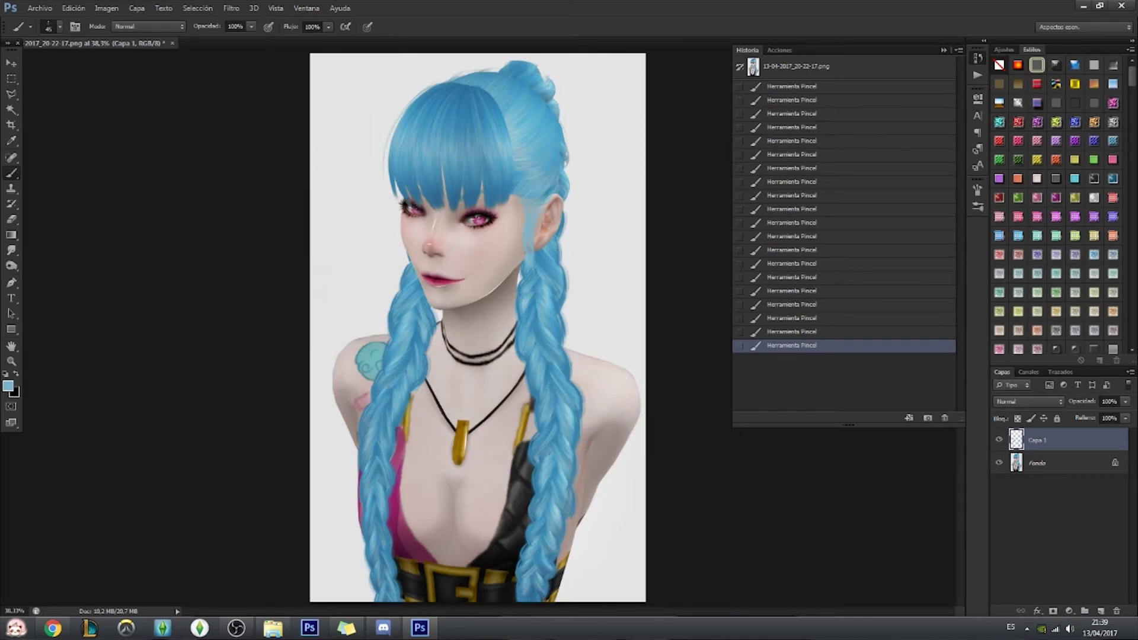
mouse_move(447, 94)
left_mouse_down()
mouse_move(472, 109)
mouse_move(453, 150)
left_mouse_up()
Revert to an earlier History step and pick a new paint colour.
left_click(794, 263)
left_click(943, 50)
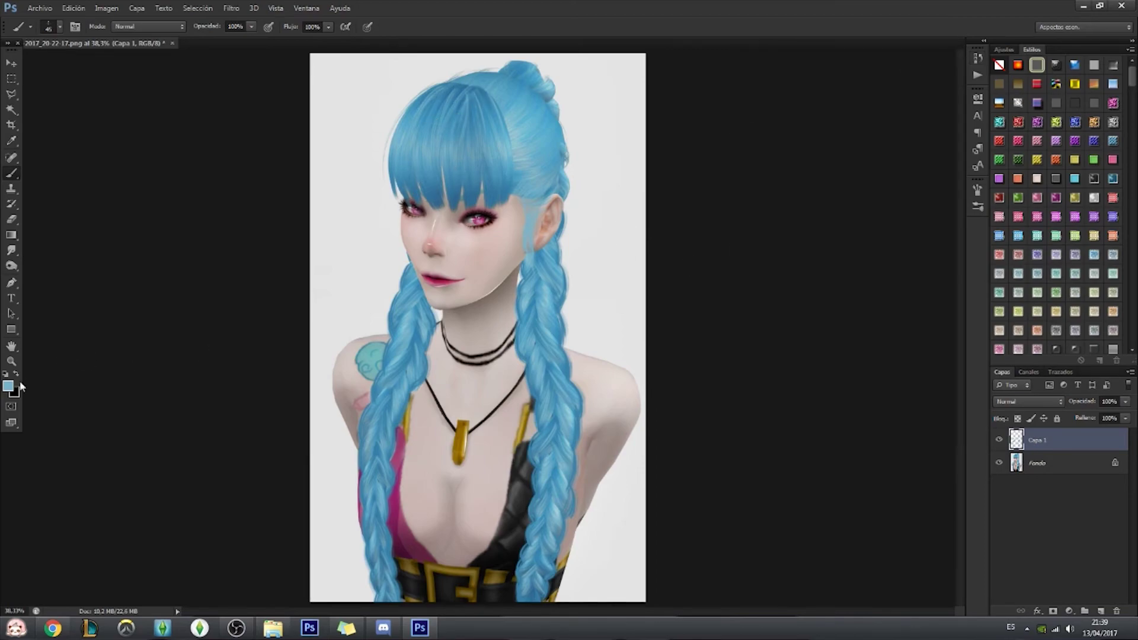
left_click(8, 386)
key("Return")
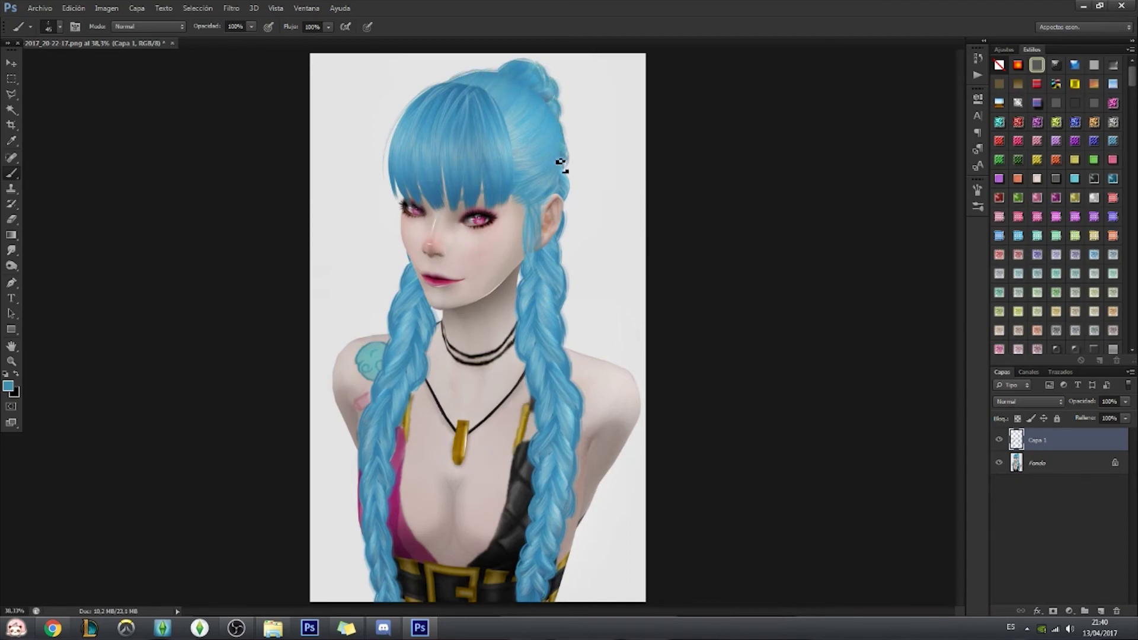
Erase parts of the strokes, zoom out, and flatten the layers into the background.
left_click(22, 219)
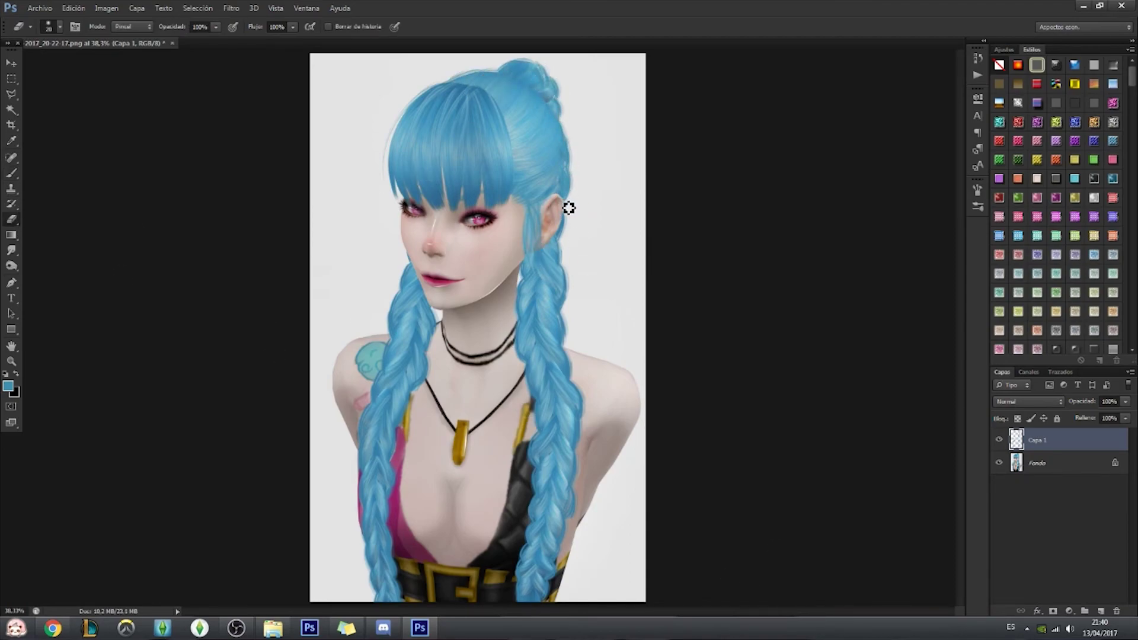
key("z")
left_click_drag(590, 259, 534, 259)
right_click(1081, 440)
left_click(953, 452)
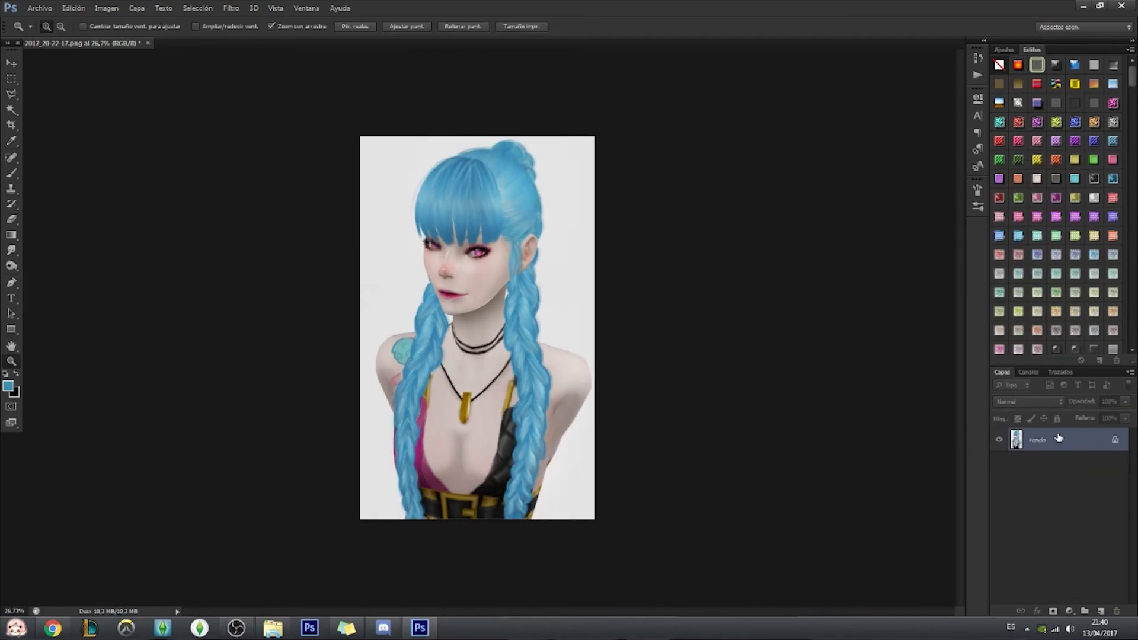
Fit the portrait on screen and browse the Image adjustments list without choosing one.
left_click(350, 296)
key("b")
key("ctrl+minus")
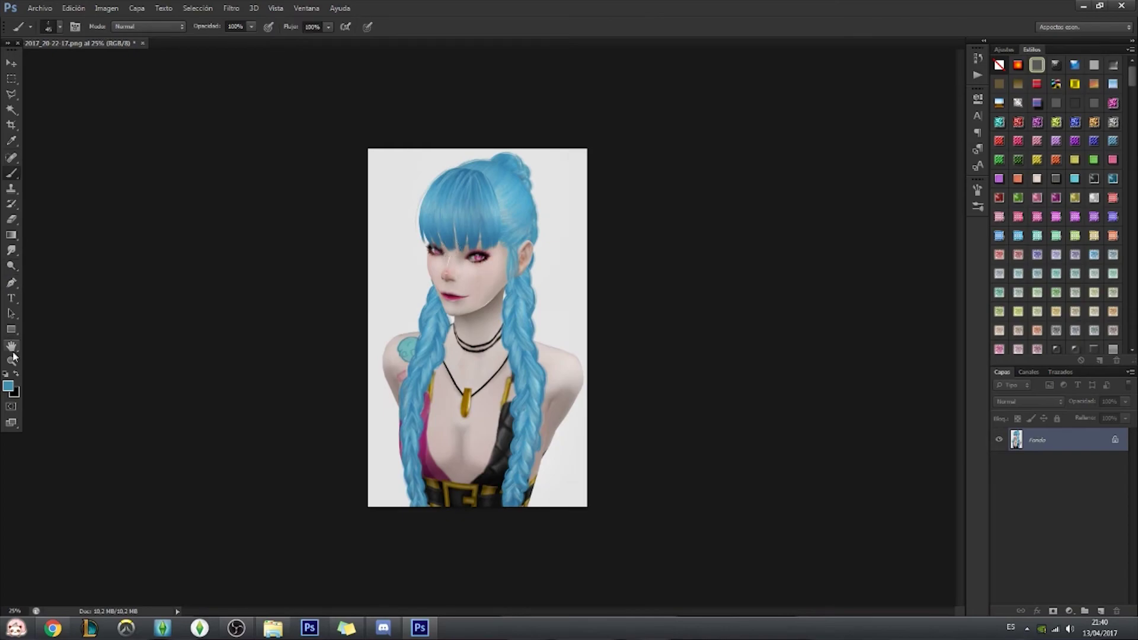
scroll(399, 237, "up", 3)
key("o")
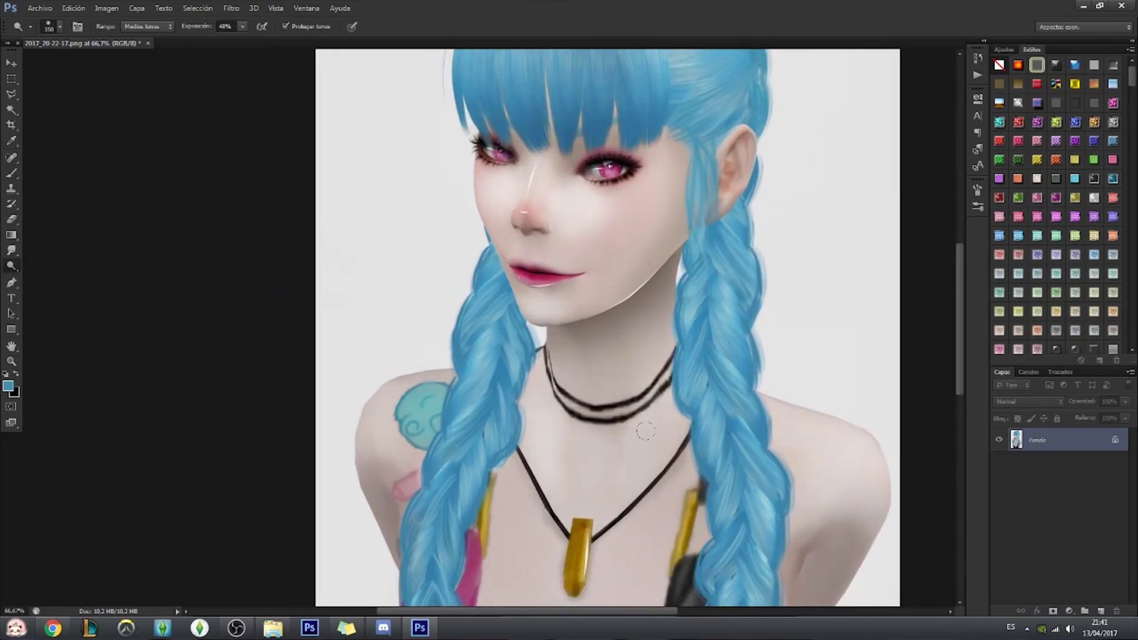
scroll(820, 469, "down", 5)
key("i")
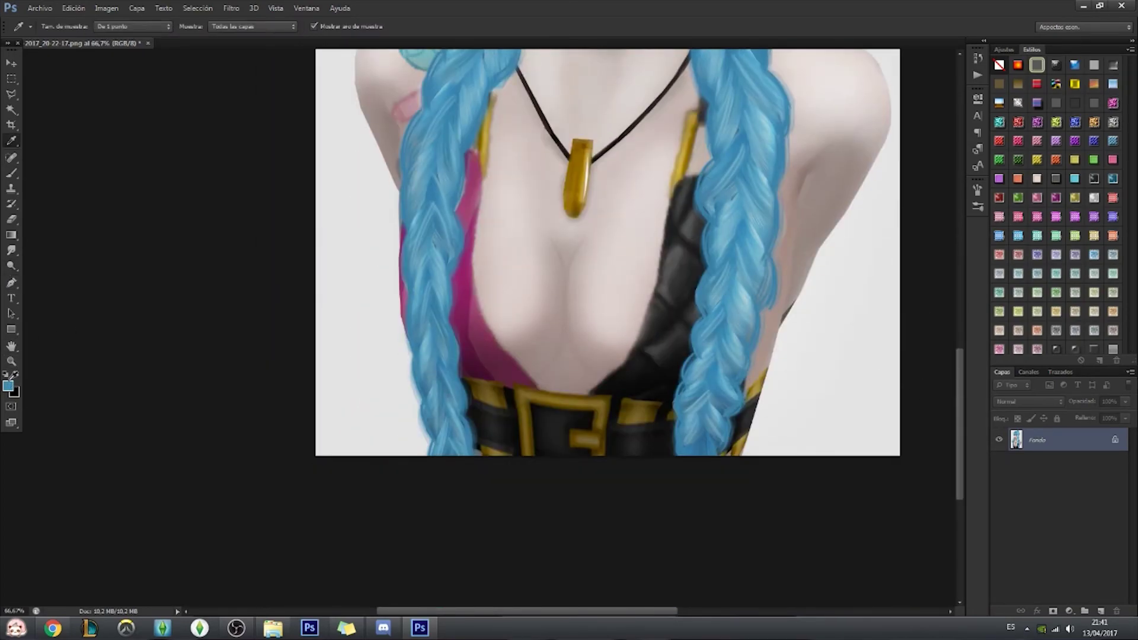
key("z")
left_click(407, 26)
left_click(107, 8)
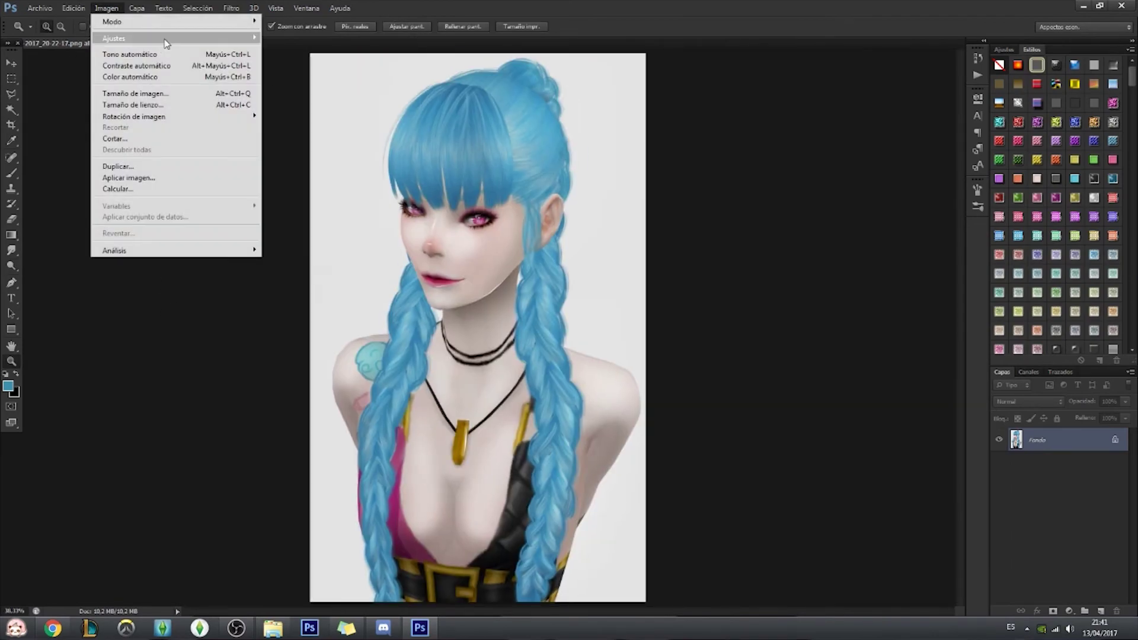
key("Escape")
key("Escape")
Dodge both braids from shoulder to belt at brush size 70, then zoom to 50%.
key("o")
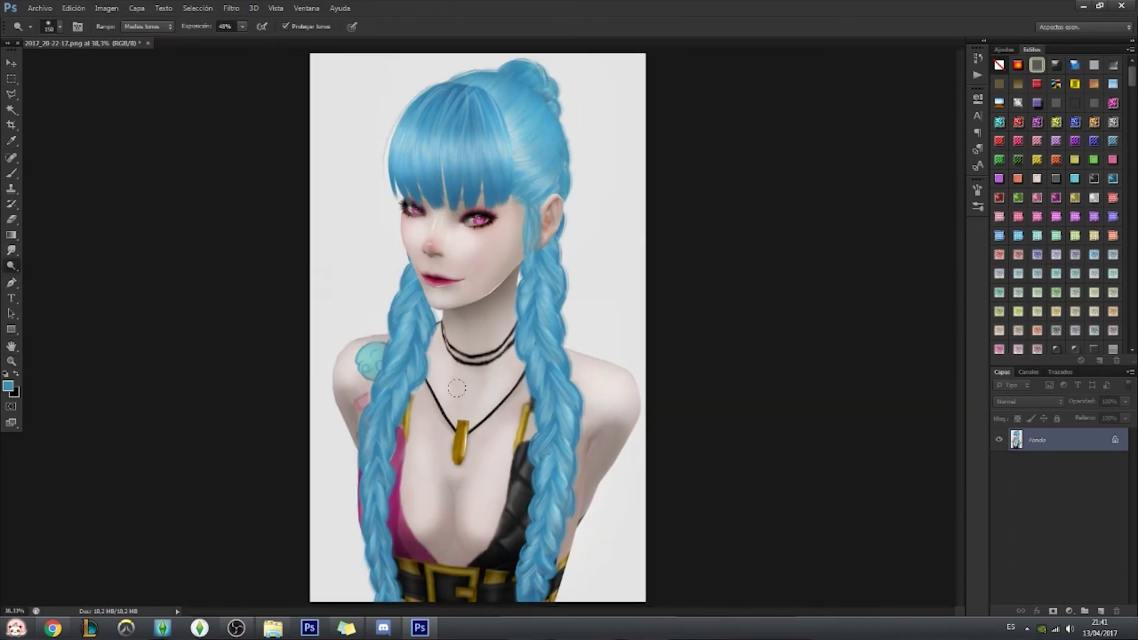
key("bracketleft")
key("bracketleft")
key("bracketleft")
mouse_move(387, 340)
left_mouse_down()
mouse_move(415, 320)
mouse_move(376, 486)
mouse_move(385, 586)
left_mouse_up()
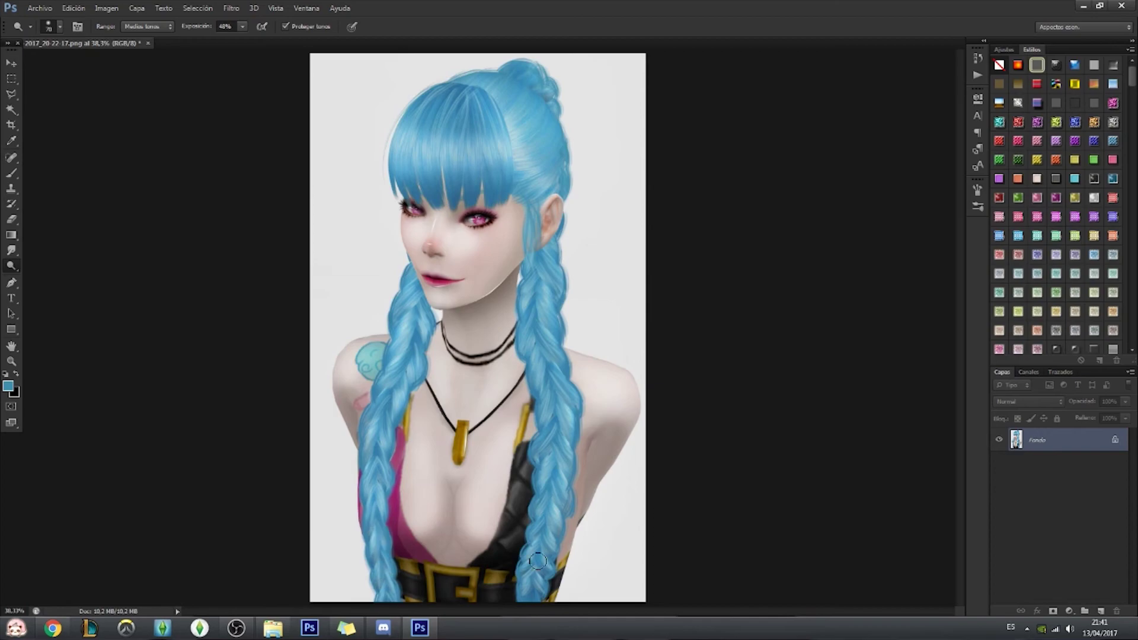
mouse_move(538, 562)
left_mouse_down()
mouse_move(557, 403)
mouse_move(539, 319)
mouse_move(548, 252)
left_mouse_up()
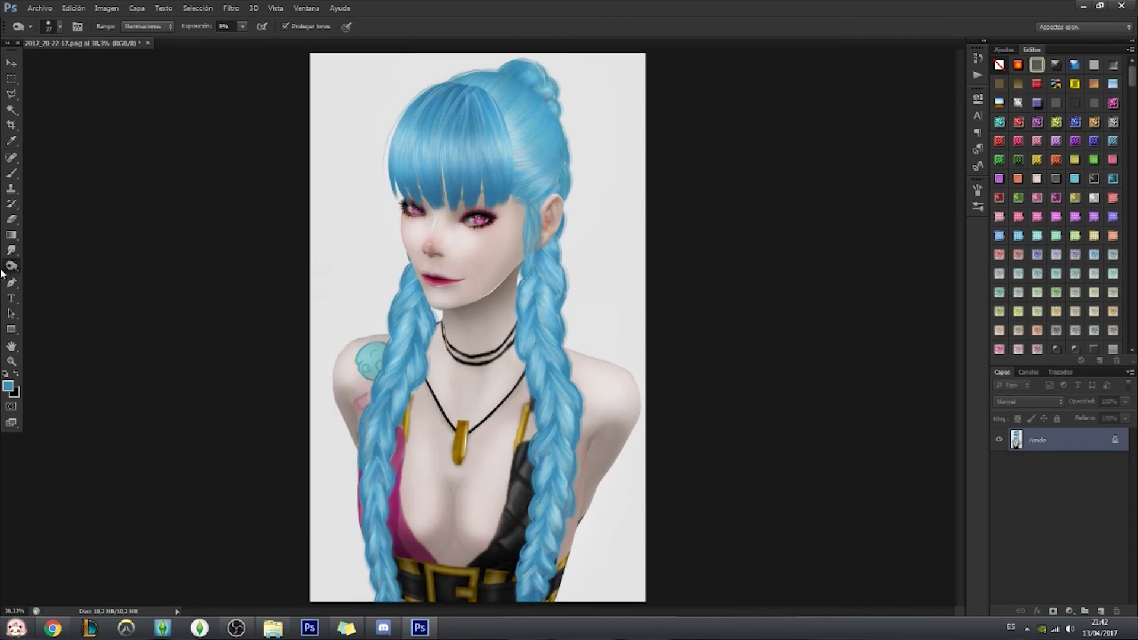
key("ctrl+plus")
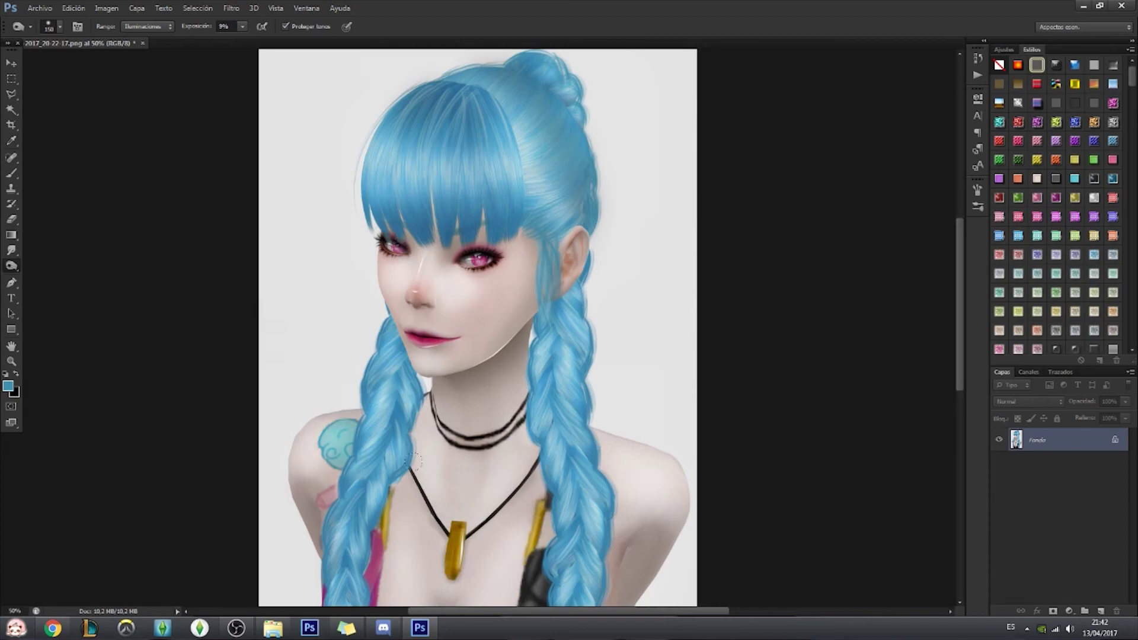
Try the Shadows/Highlights adjustment and cancel it.
key("z")
left_click(407, 26)
left_click(106, 7)
left_click(308, 233)
key("Escape")
left_click(106, 7)
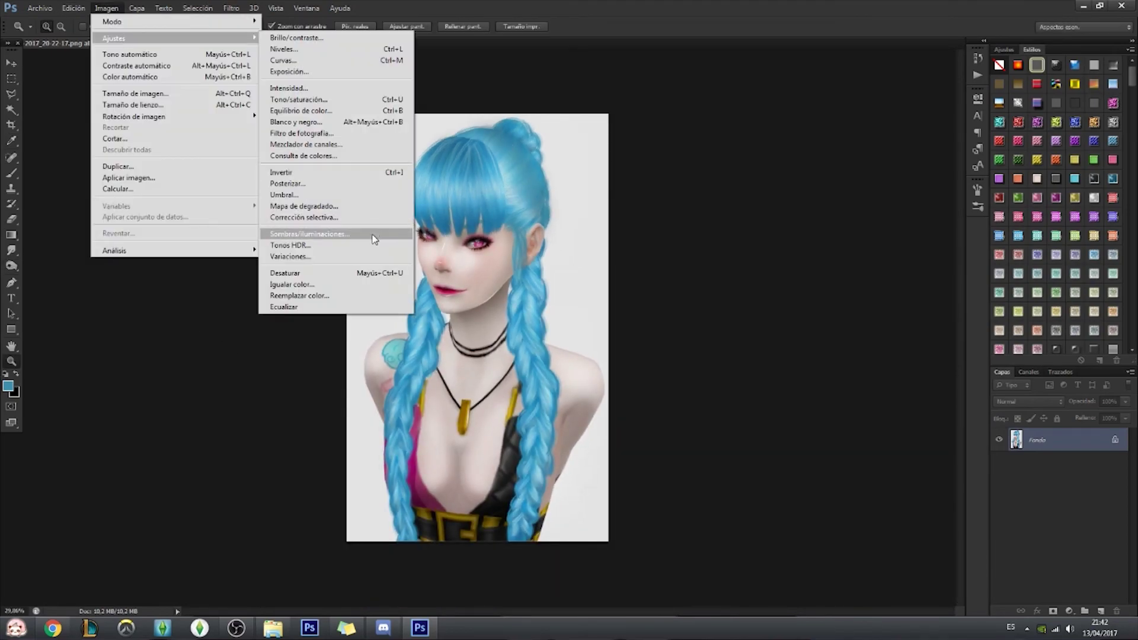
Apply Selective Color: Blacks Cyan and Magenta +100, Whites Black about -32.
left_click(332, 217)
scroll(760, 111, "down", 8)
left_click_drag(748, 138, 813, 137)
left_click_drag(749, 162, 817, 167)
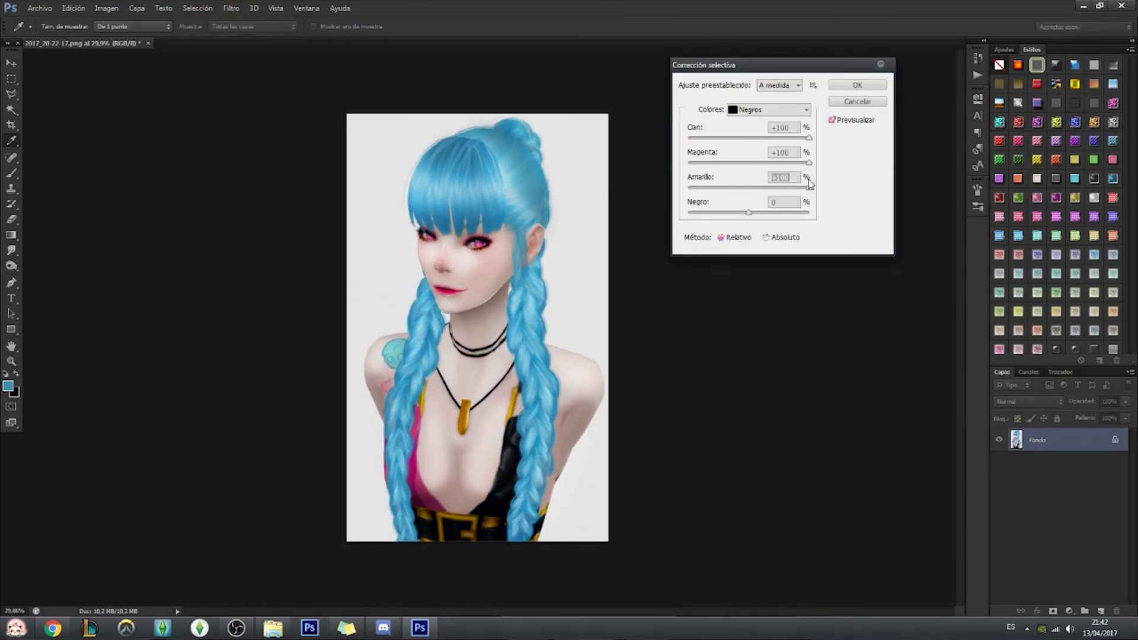
left_click(770, 109)
left_click(765, 188)
left_click_drag(749, 212, 731, 215)
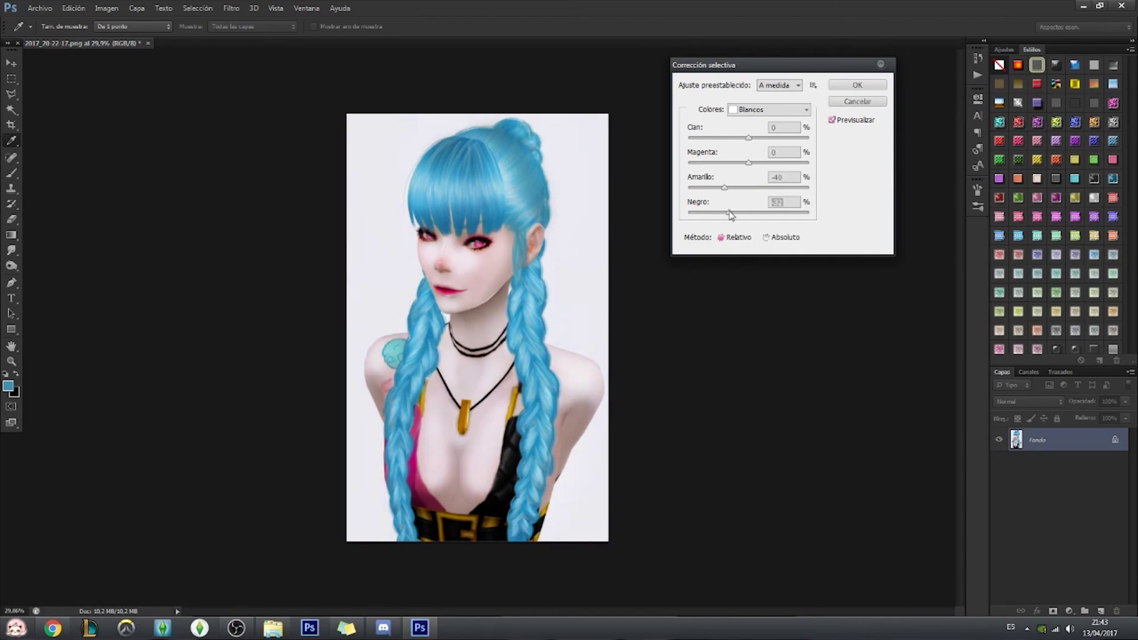
key("Return")
Apply the Liquify filter and set the paint colour to black.
key("z")
left_click(231, 8)
left_click(248, 95)
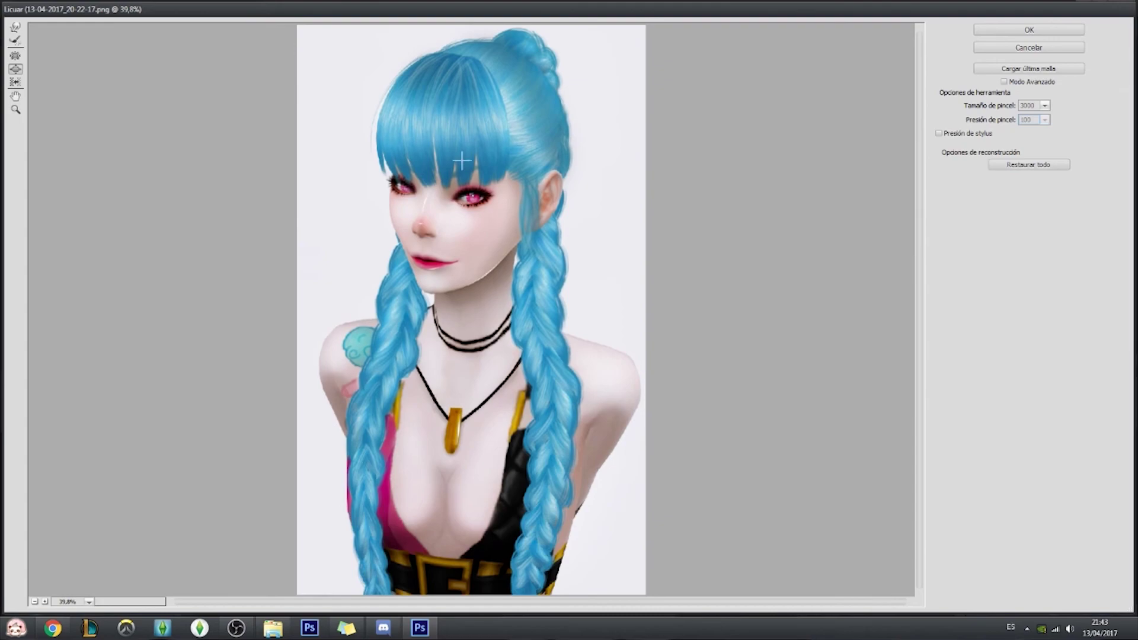
left_click(1034, 28)
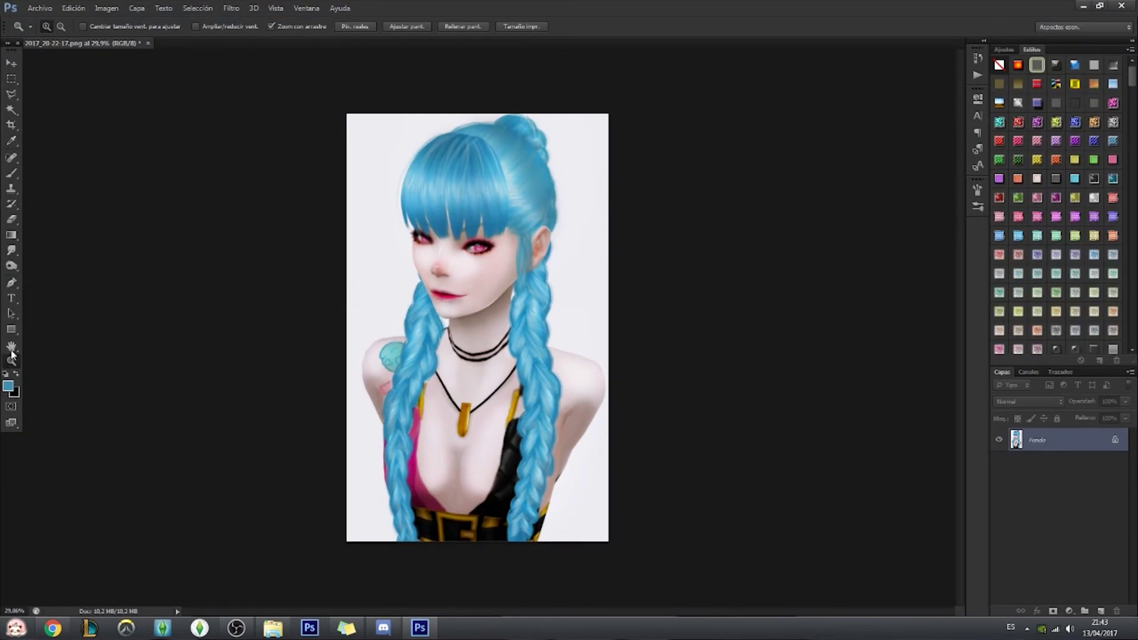
left_click(8, 385)
Duplicate the image to a new layer and magic-wand select the light background.
key("Return")
key("ctrl+j")
key("w")
left_click(396, 223)
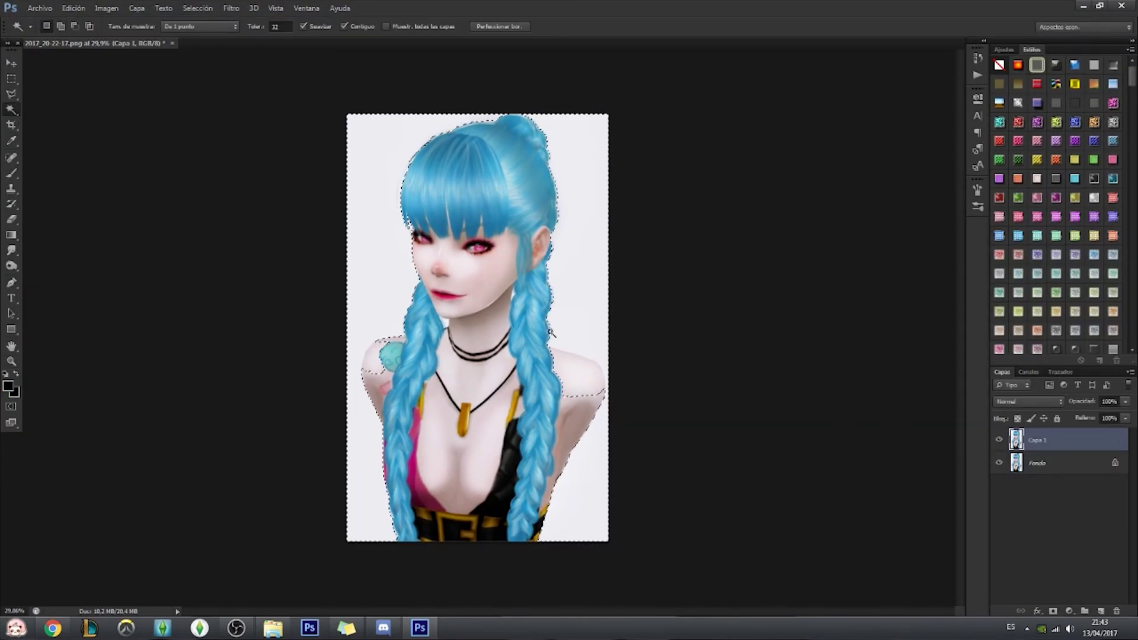
Trim stray lumps from the selection at both shoulders with the Lasso.
key("l")
scroll(382, 369, "up", 2)
scroll(382, 370, "up", 2)
left_click_drag(425, 269, 363, 287)
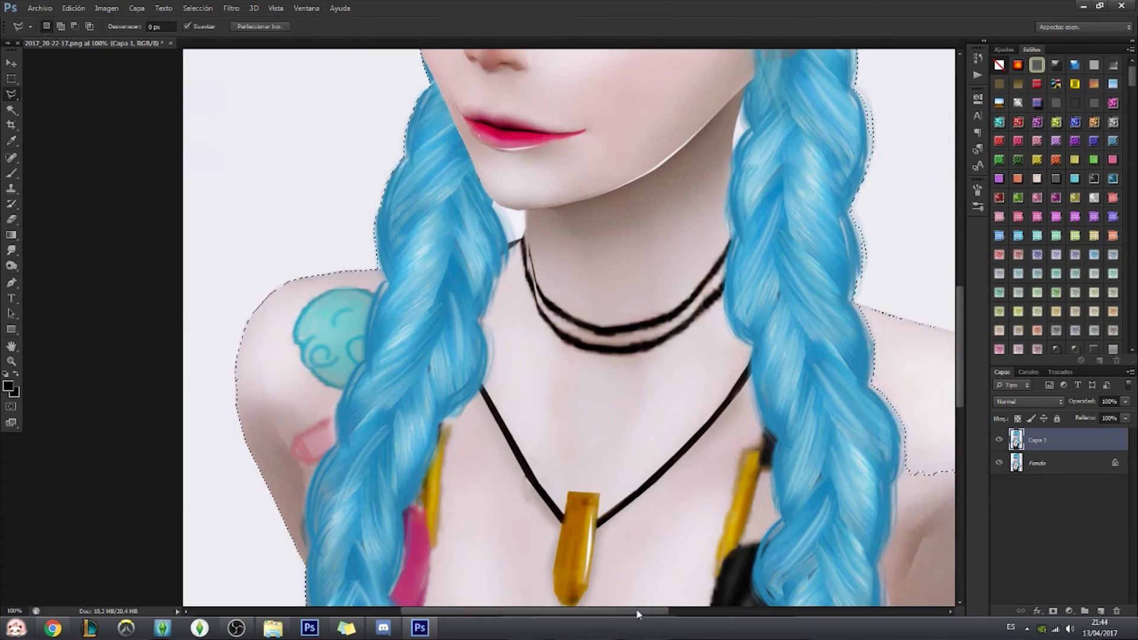
scroll(317, 375, "right", 6)
left_click_drag(657, 335, 566, 314)
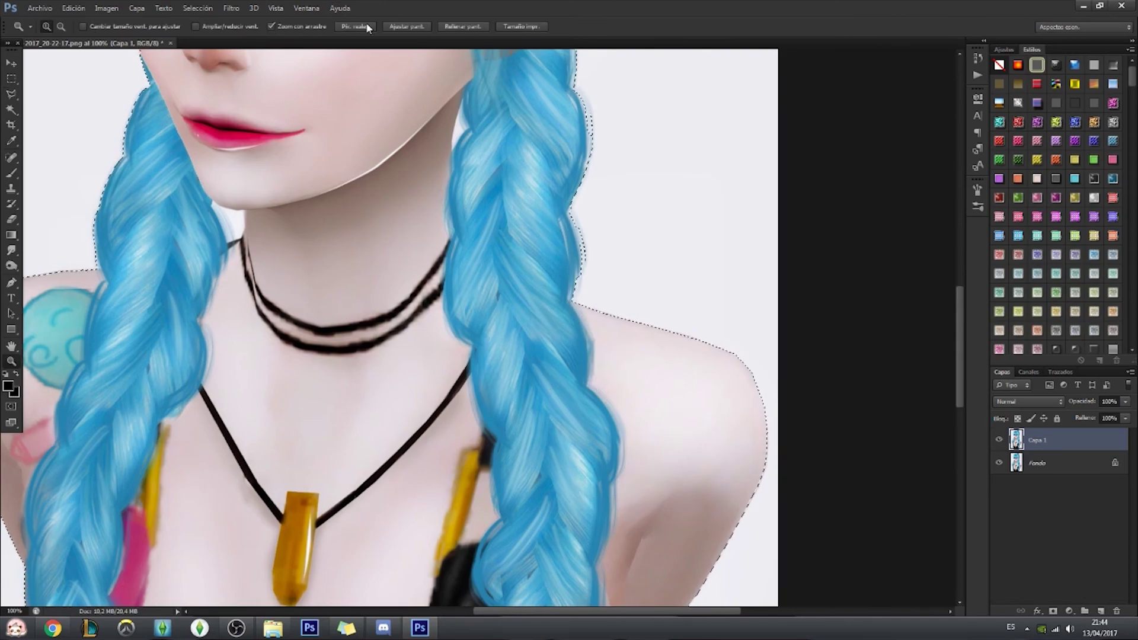
key("ctrl+0")
key("m")
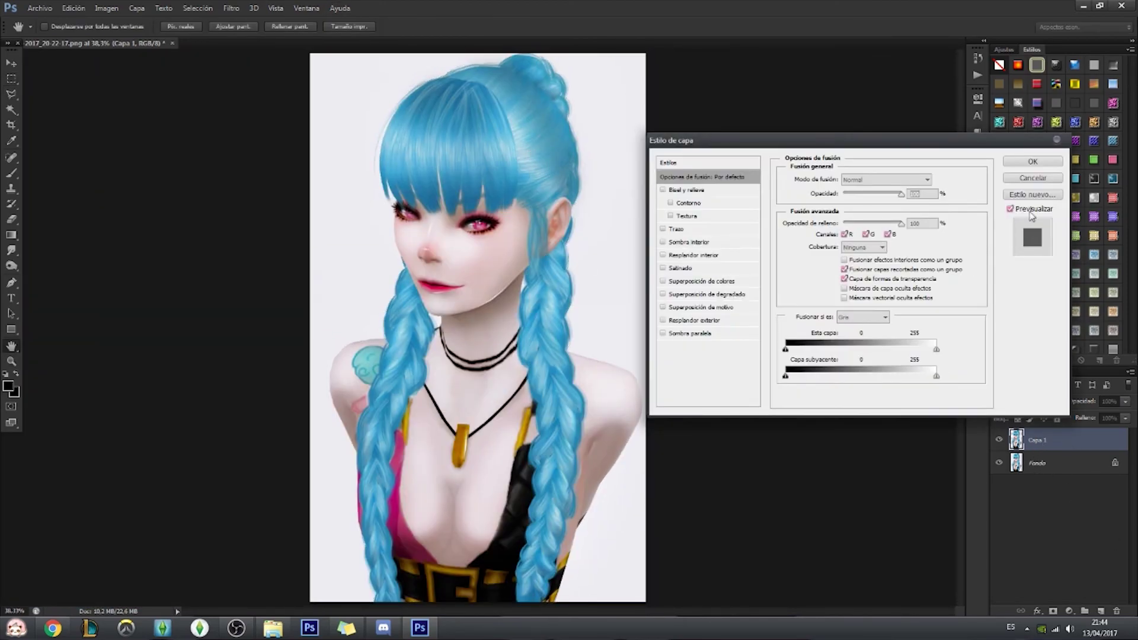
Apply the grey colour overlay and transform the shadow: shifted left, skewed and stretched wider.
left_click(948, 255)
key("Return")
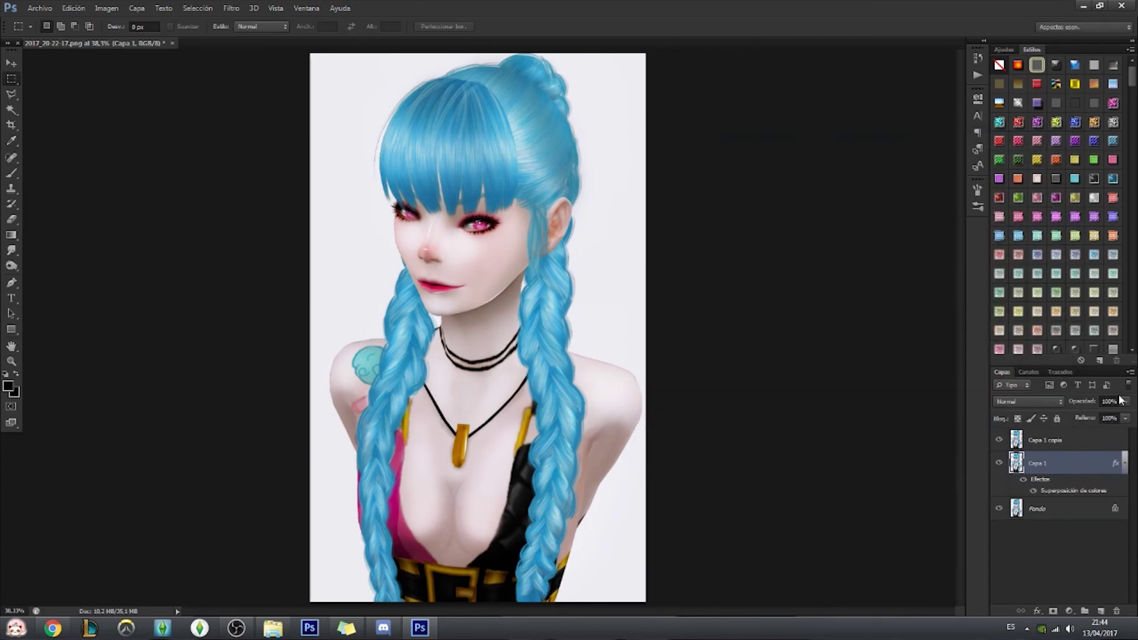
key("ctrl+t")
left_click_drag(483, 281, 459, 281)
mouse_move(682, 598)
left_mouse_down()
mouse_move(673, 300)
mouse_move(729, 292)
left_mouse_up()
left_click_drag(479, 53, 480, 35)
left_click_drag(656, 315, 665, 296)
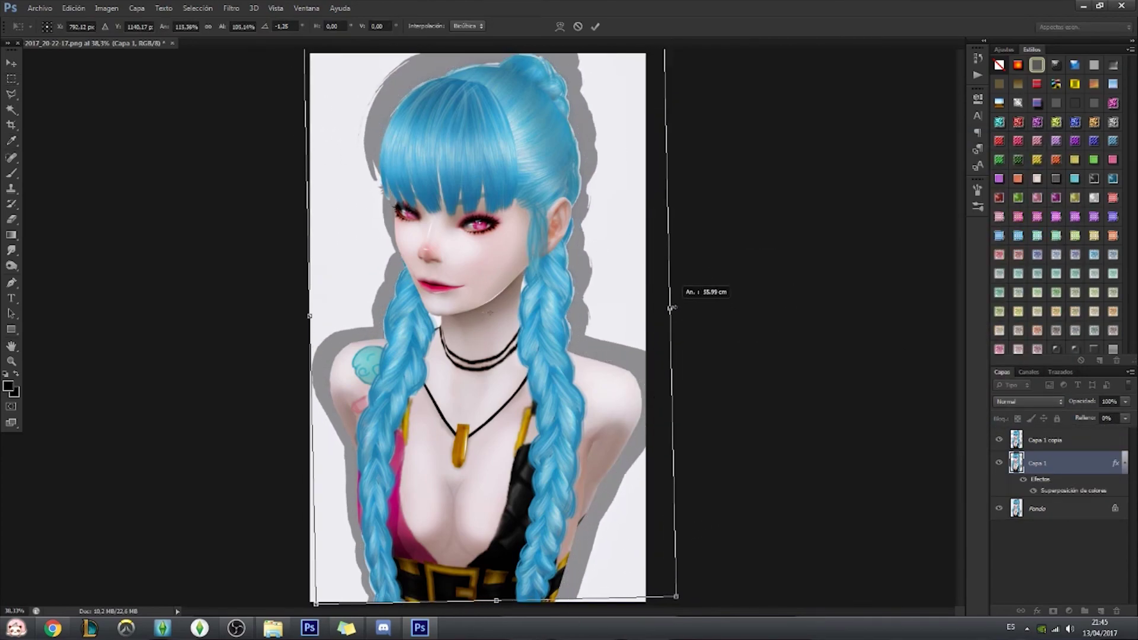
left_click_drag(489, 600, 508, 584)
key("Return")
Gaussian-blur the shadow, lower its overlay opacity, and add empty layer Capa 2.
left_click(231, 8)
left_click(480, 245)
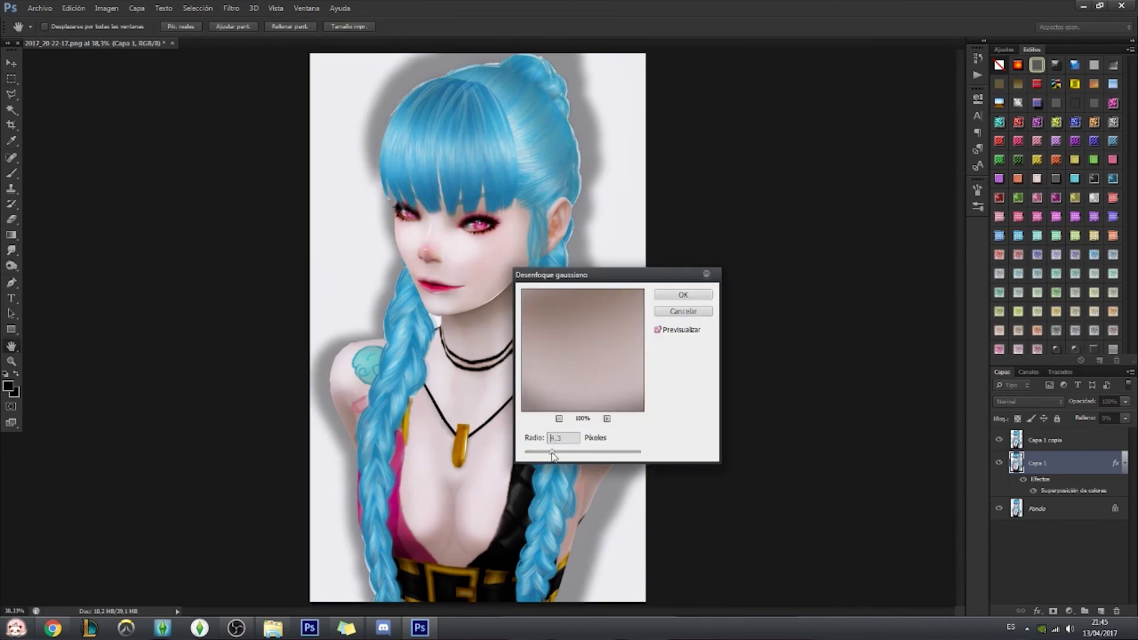
left_click(688, 295)
double_click(1061, 493)
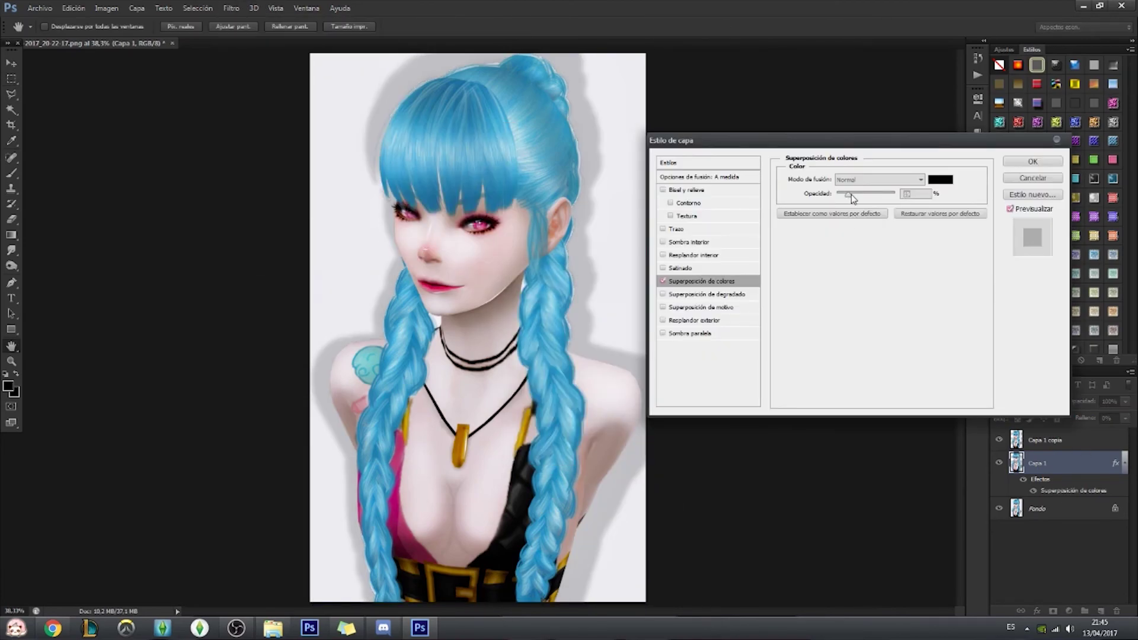
left_click(1034, 159)
key("z")
left_click_drag(859, 514, 821, 514)
key("ctrl+shift+alt+n")
Draw a dark gradient up from the bottom on Overlay blend at 34% fill.
key("g")
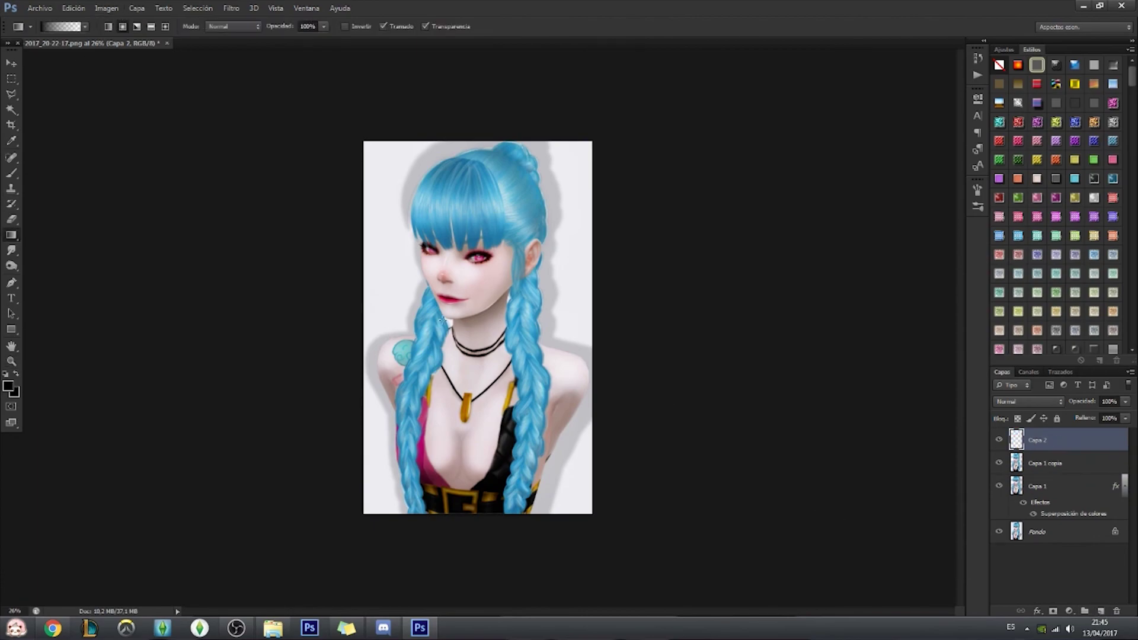
left_click_drag(486, 317, 486, 522)
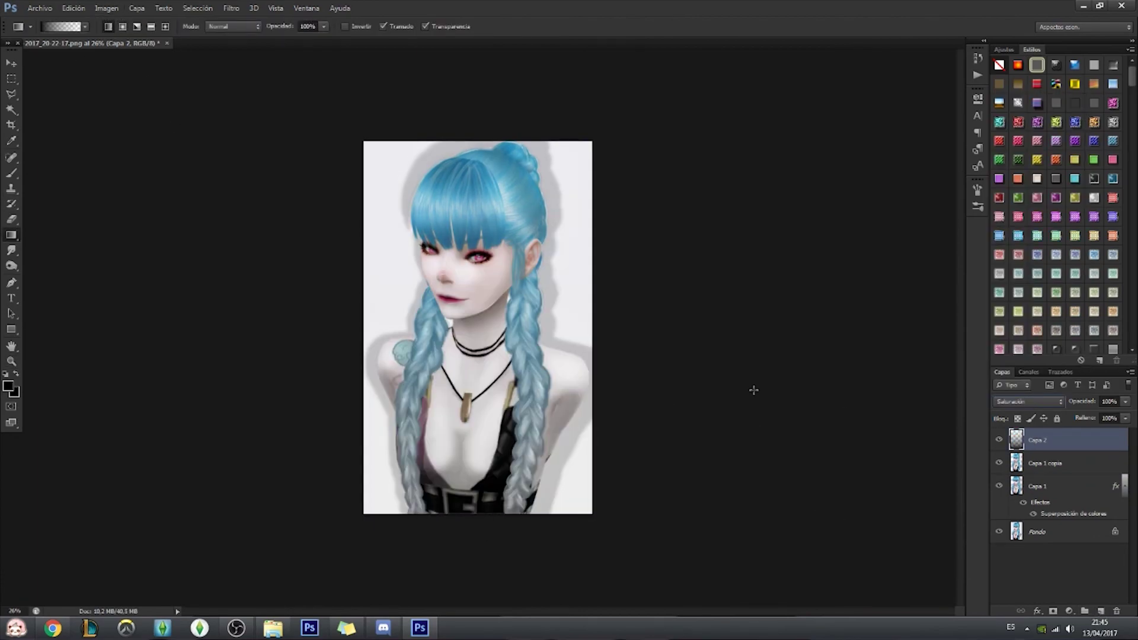
key("shift+alt+z")
key("shift+alt+o")
left_click_drag(1125, 418, 1116, 431)
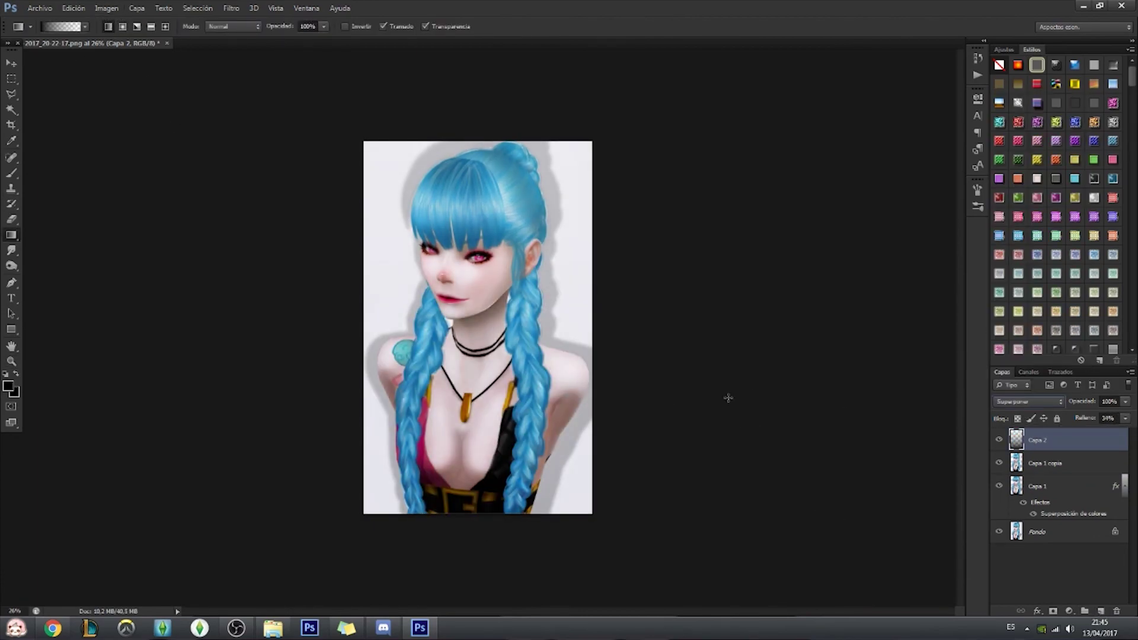
Flatten the image, apply Sharpen Edges, and zoom in on the face.
right_click(1061, 440)
left_click(1007, 306)
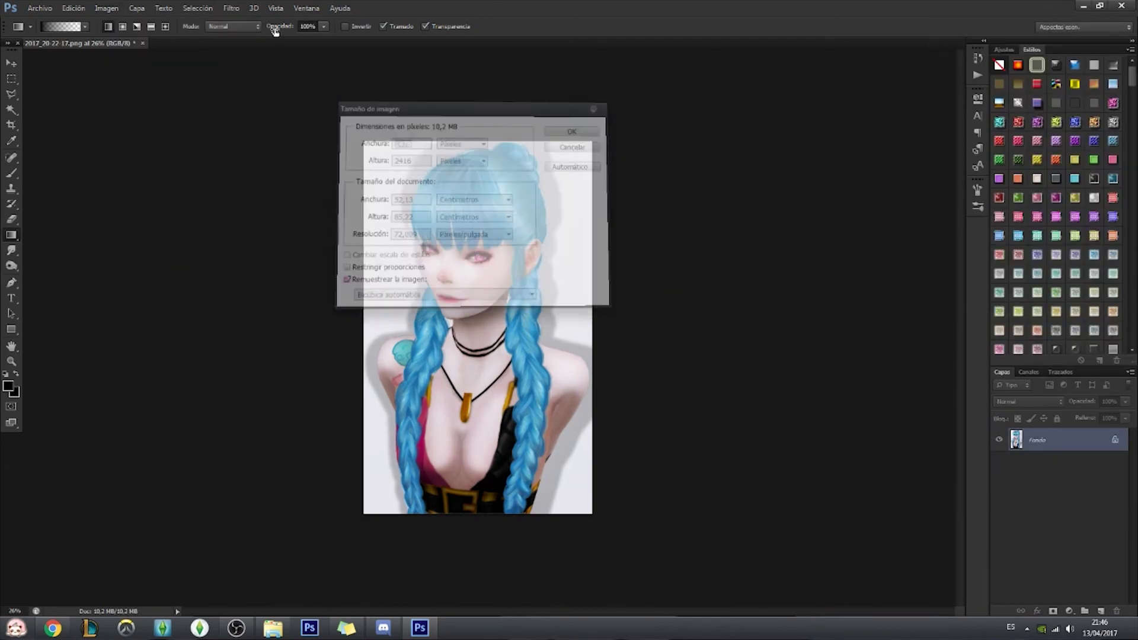
left_click(231, 7)
left_click(447, 162)
key("ctrl+plus")
key("ctrl+plus")
key("ctrl+plus")
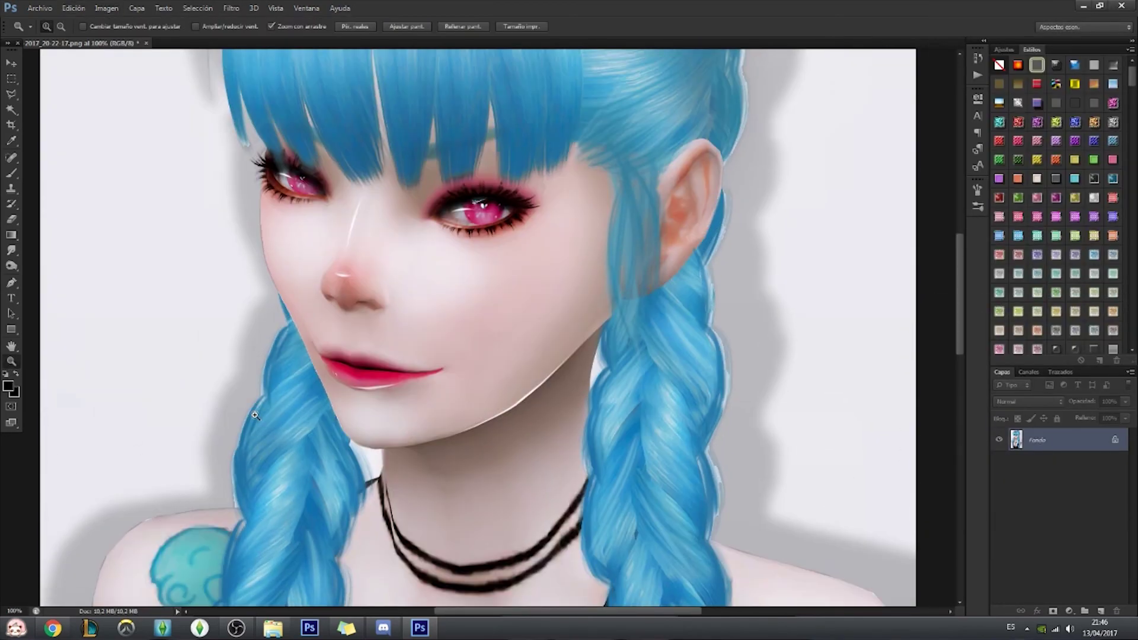